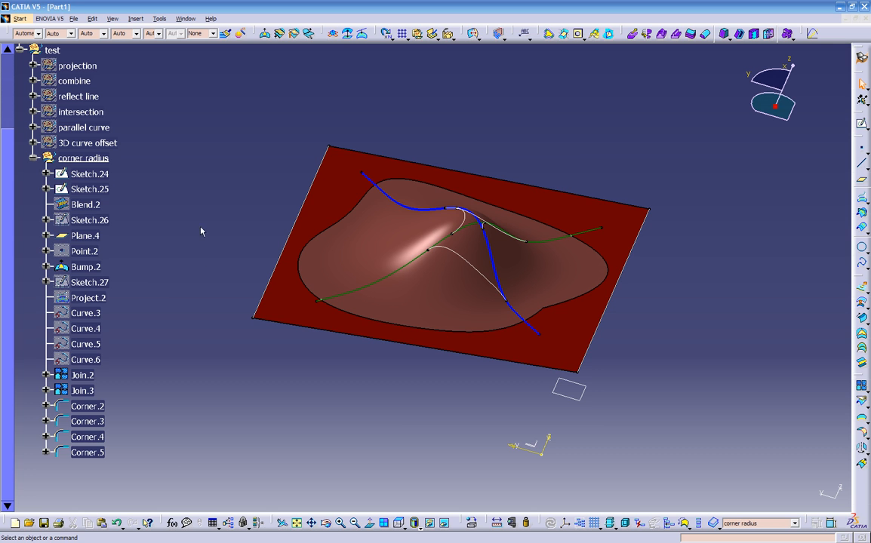
# Step: Collapse the corner radius geometrical set in the tree and hide it
pyautogui.click(864, 266)
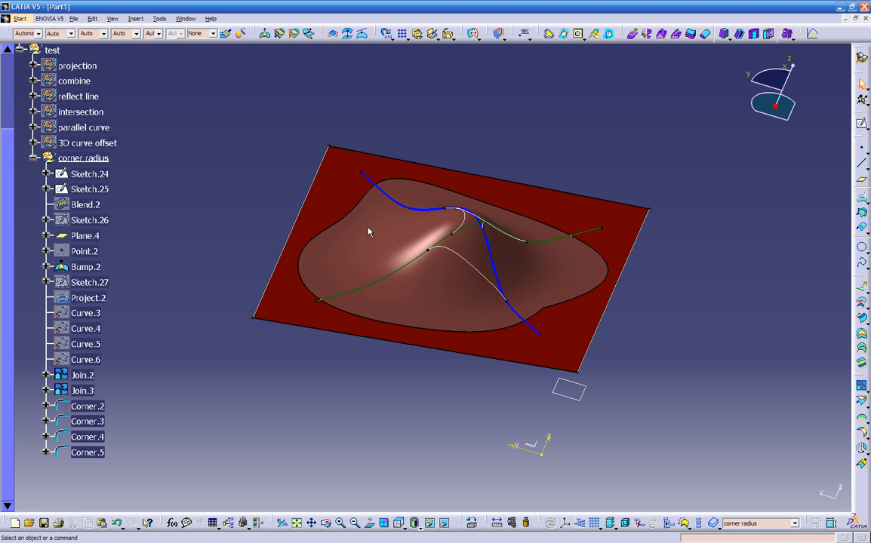
pyautogui.click(33, 158)
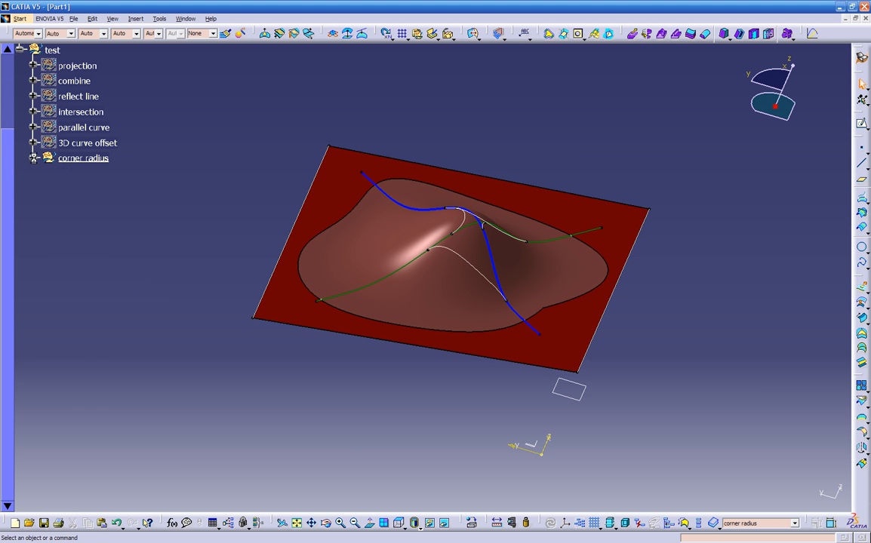
pyautogui.rightClick(69, 158)
pyautogui.click(89, 190)
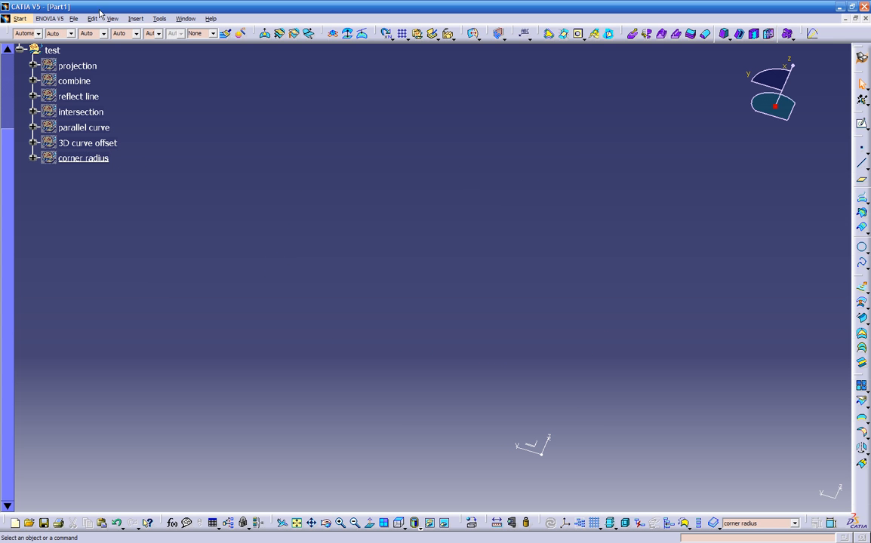
# Step: Insert a new geometrical set named conic with the test set as its father
pyautogui.click(135, 19)
pyautogui.click(147, 62)
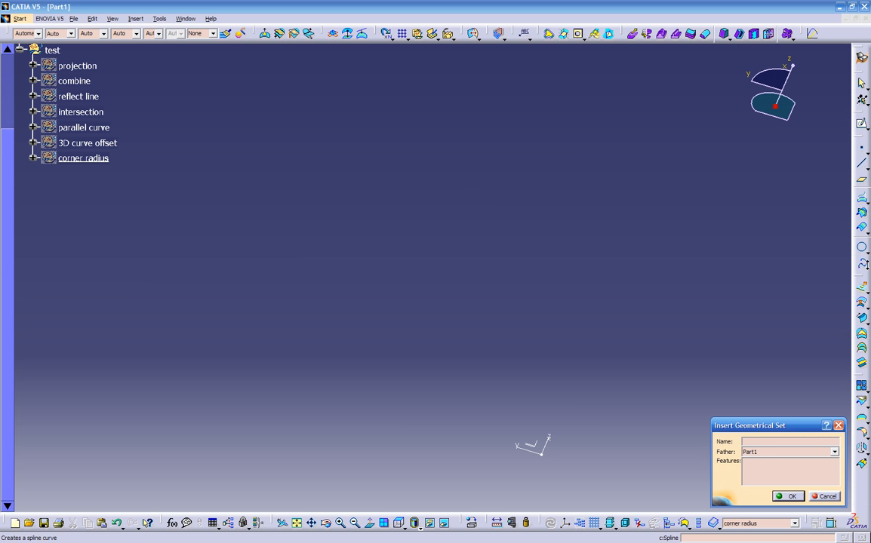
pyautogui.write('conic')
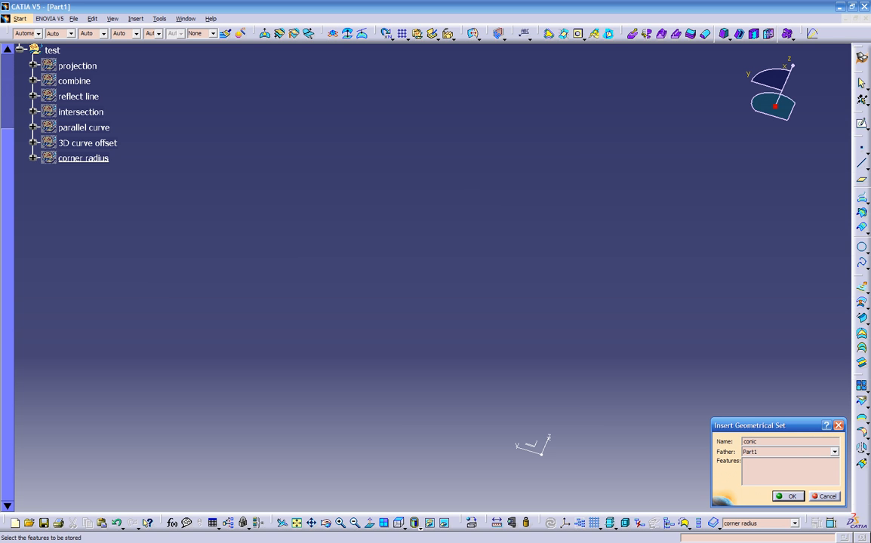
pyautogui.click(792, 453)
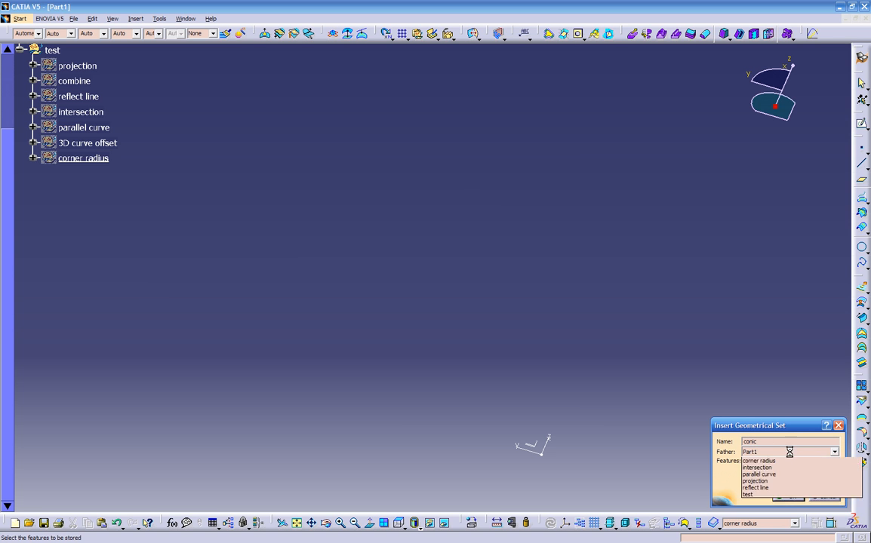
pyautogui.click(758, 511)
pyautogui.click(787, 496)
pyautogui.moveTo(468, 324); pyautogui.dragTo(375, 196, button='middle')
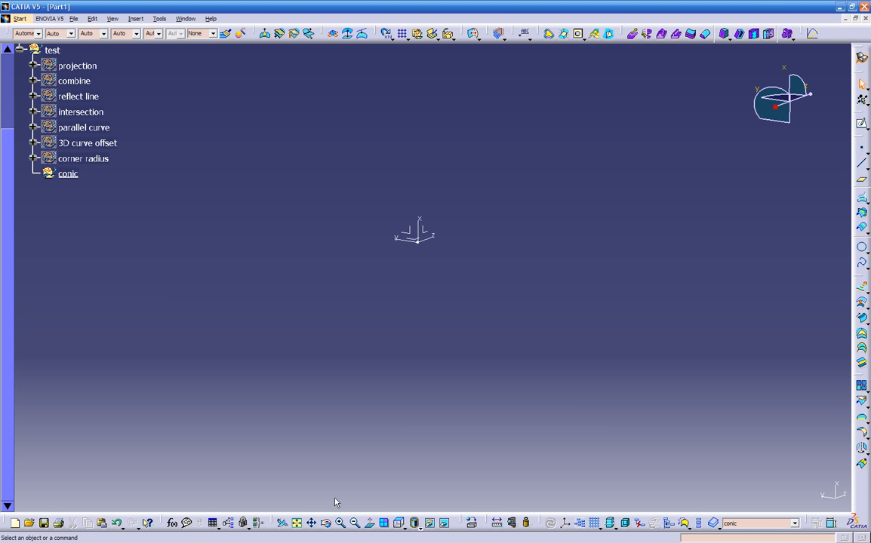
pyautogui.click(398, 523)
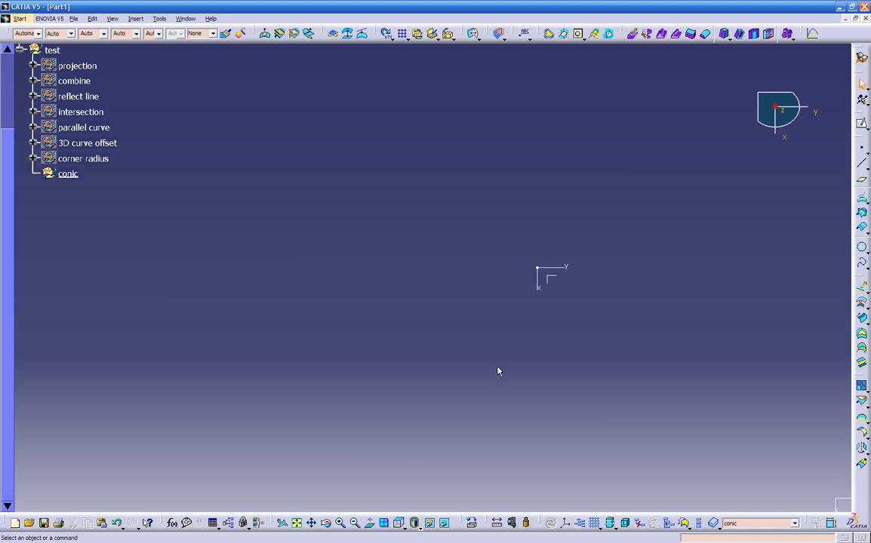
pyautogui.click(321, 225)
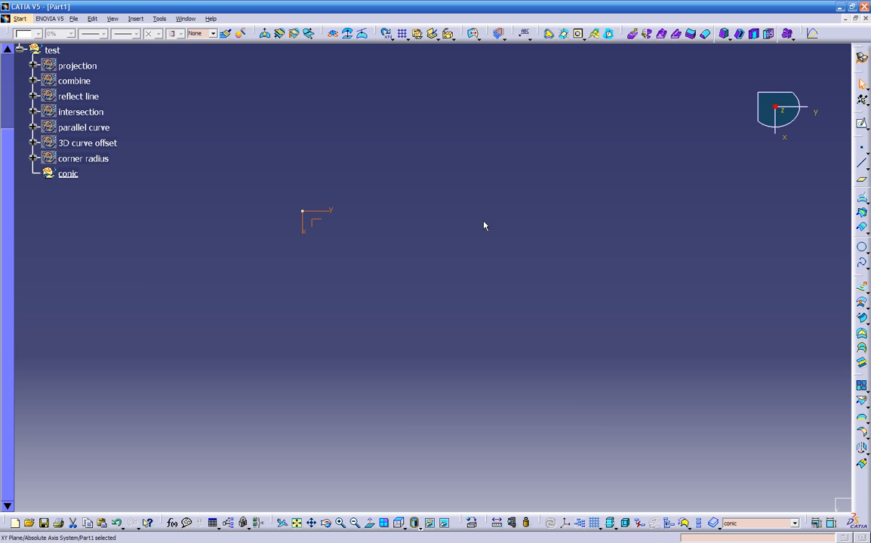
pyautogui.click(464, 237)
pyautogui.moveTo(395, 315); pyautogui.dragTo(357, 264, button='middle')
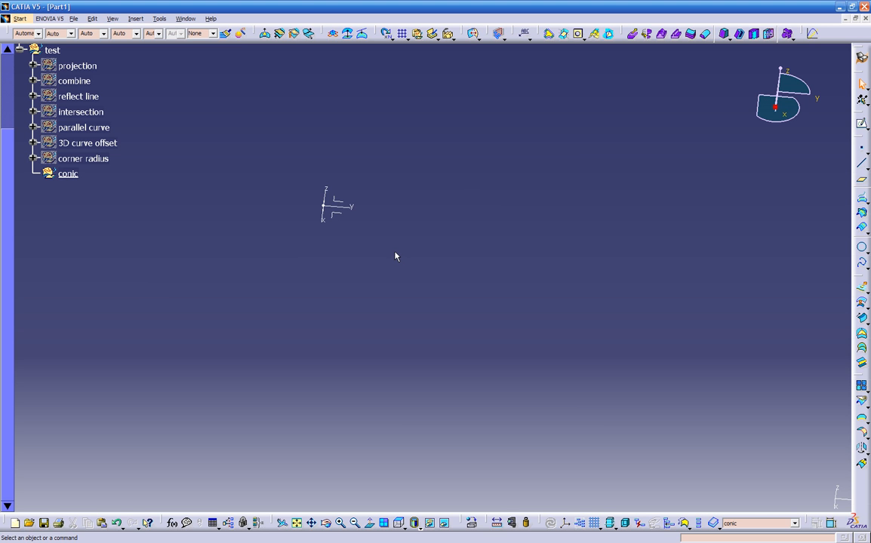
pyautogui.click(863, 168)
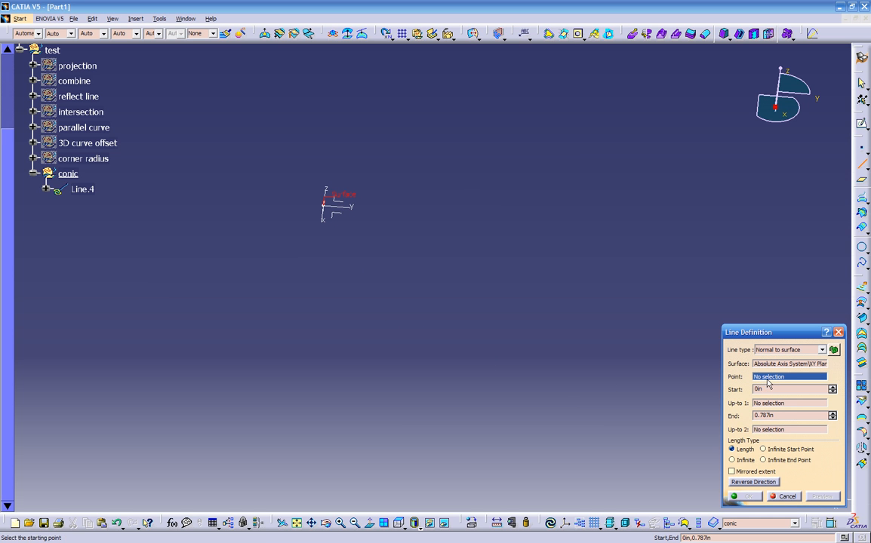
pyautogui.click(785, 498)
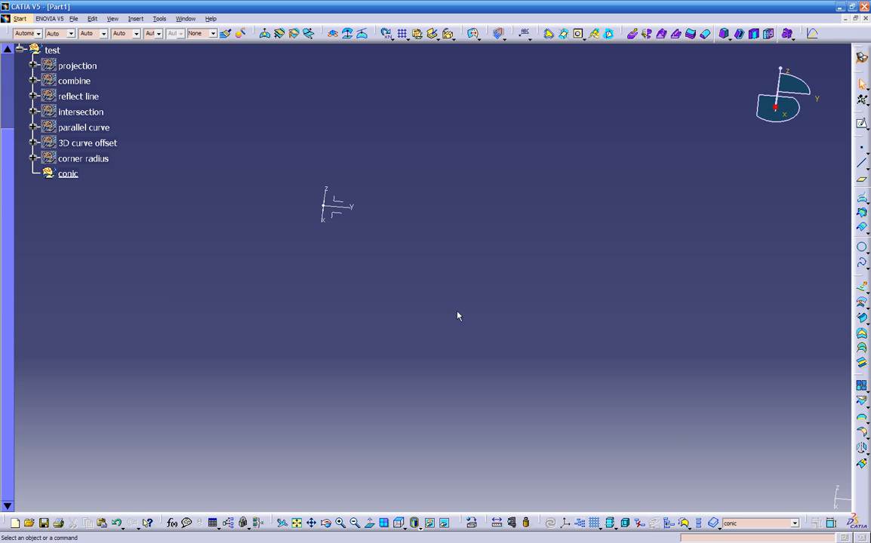
# Step: Create two points on the XY plane in top view, at about H 3.96 in, V 1.04 in and H 6.84 in, V 3.04 in
pyautogui.click(334, 214)
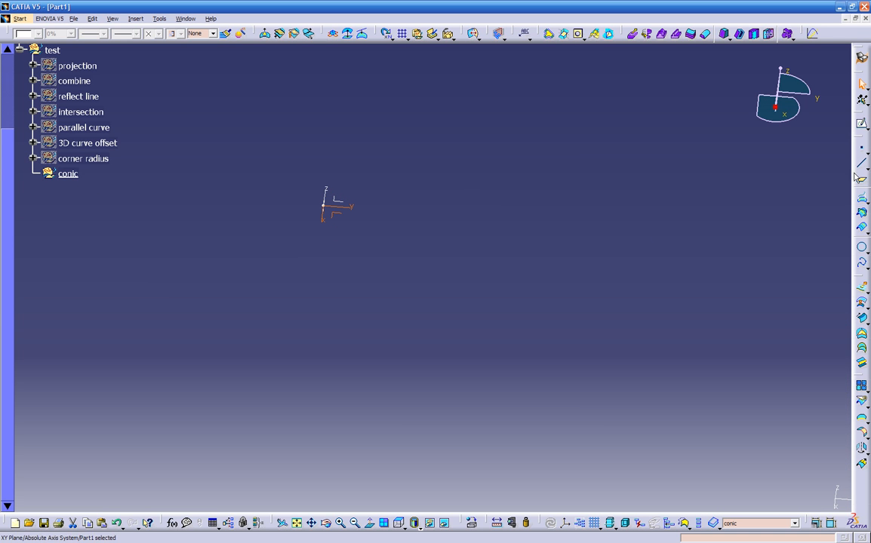
pyautogui.click(399, 525)
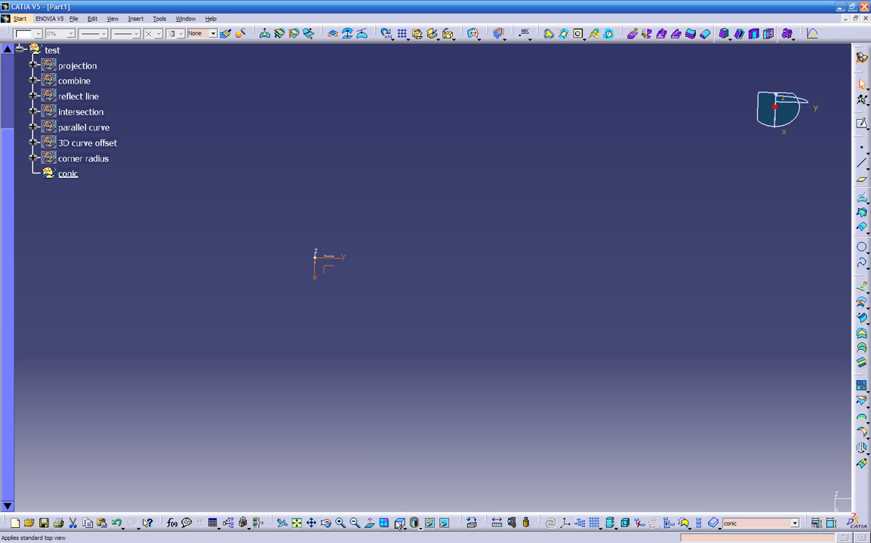
pyautogui.click(861, 147)
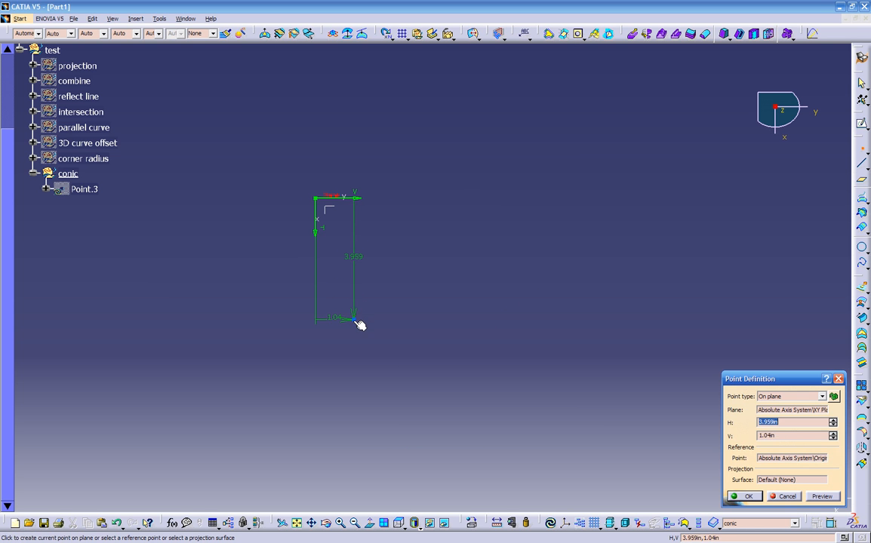
pyautogui.click(354, 319)
pyautogui.press('Return')
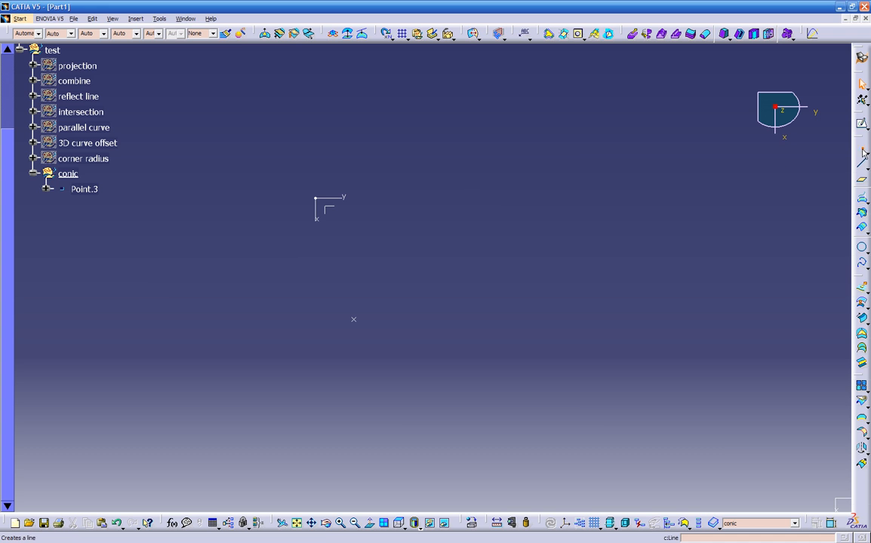
pyautogui.click(864, 151)
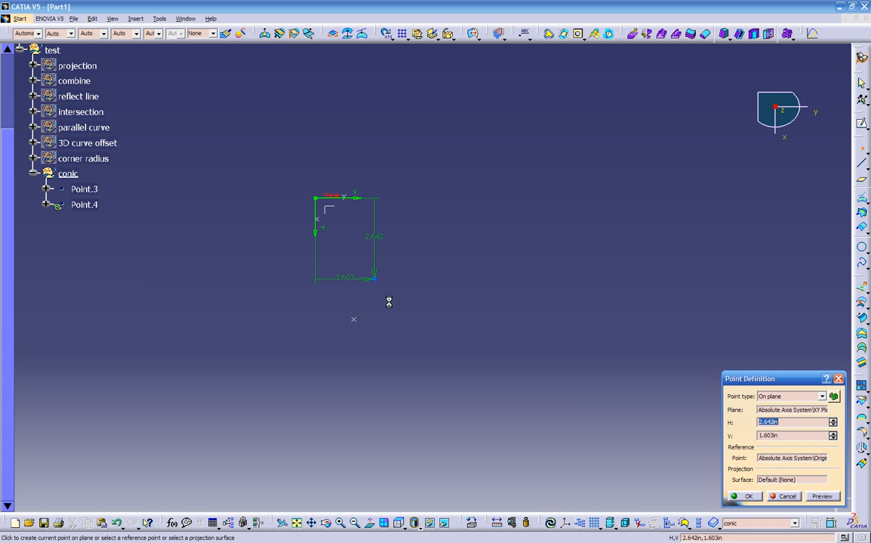
pyautogui.click(426, 408)
pyautogui.press('Return')
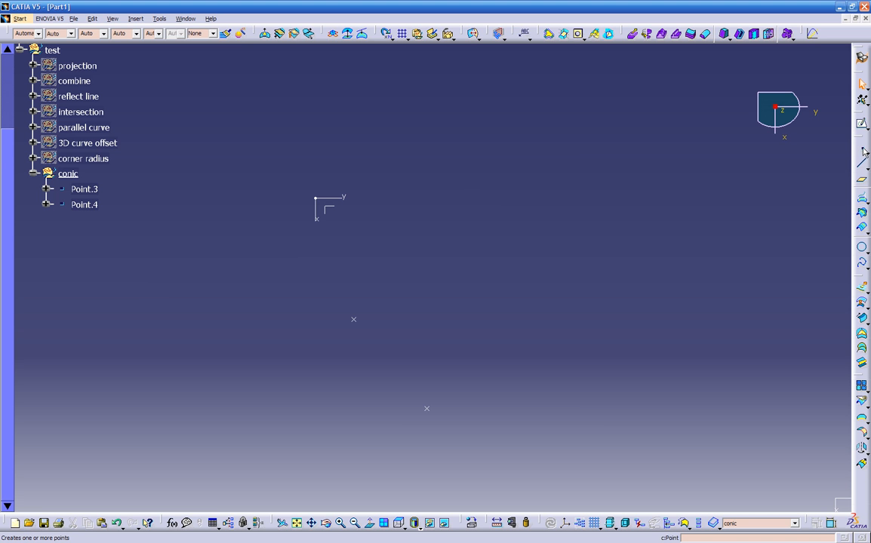
# Step: Create two more points on the XY plane, one nearly level with the origin along Y and one farther out along both X and Y
pyautogui.click(864, 151)
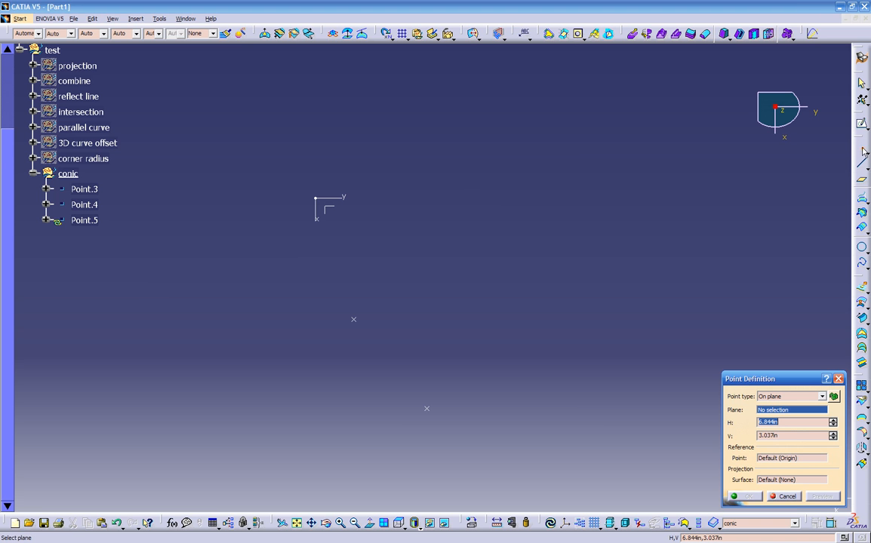
pyautogui.click(336, 198)
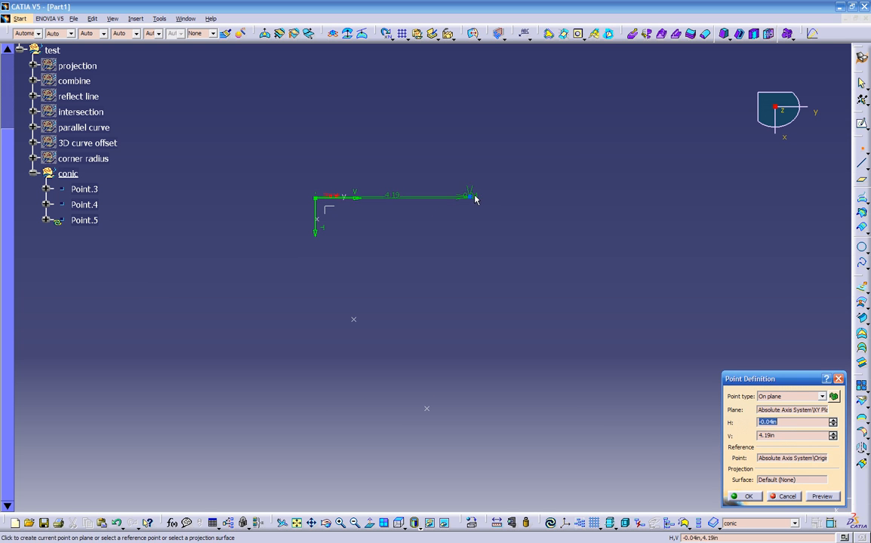
pyautogui.click(469, 198)
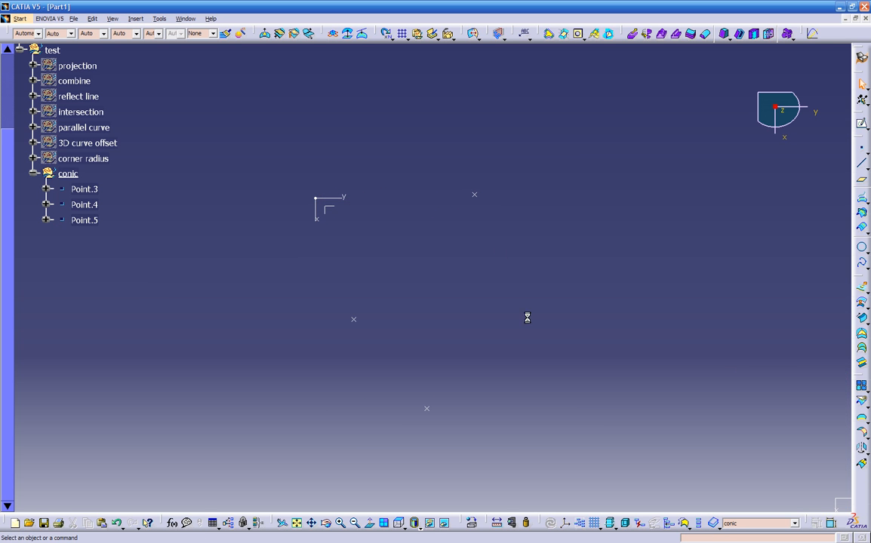
pyautogui.click(861, 149)
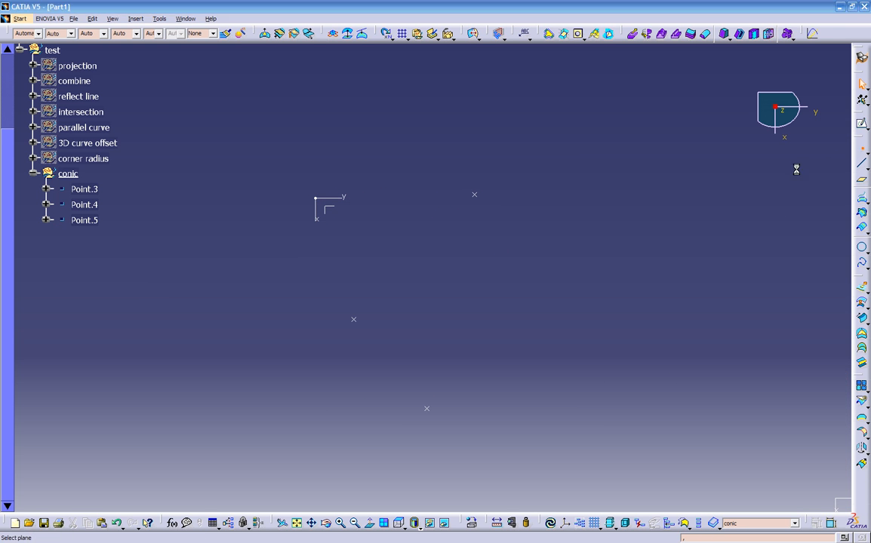
pyautogui.click(332, 213)
pyautogui.click(555, 365)
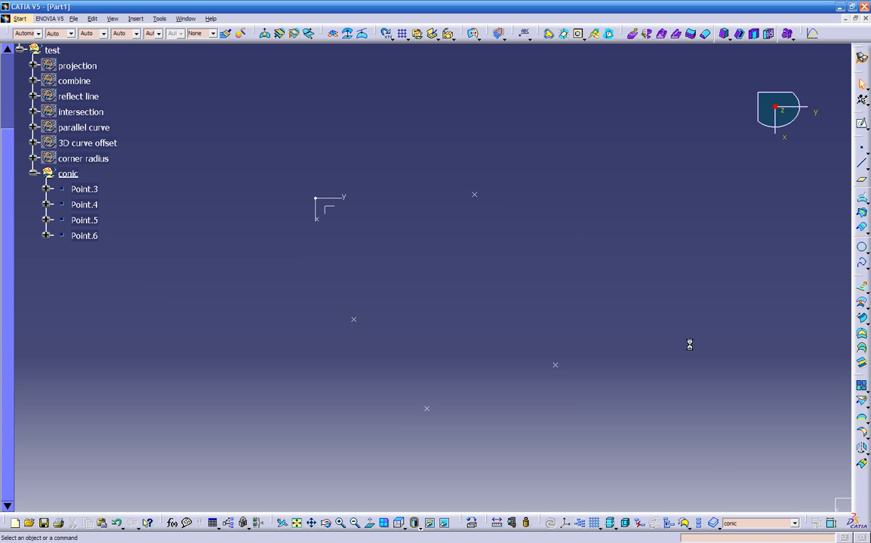
# Step: Create a point-to-point line from Point.6 to Point.5
pyautogui.moveTo(770, 202); pyautogui.dragTo(449, 318, button='middle')
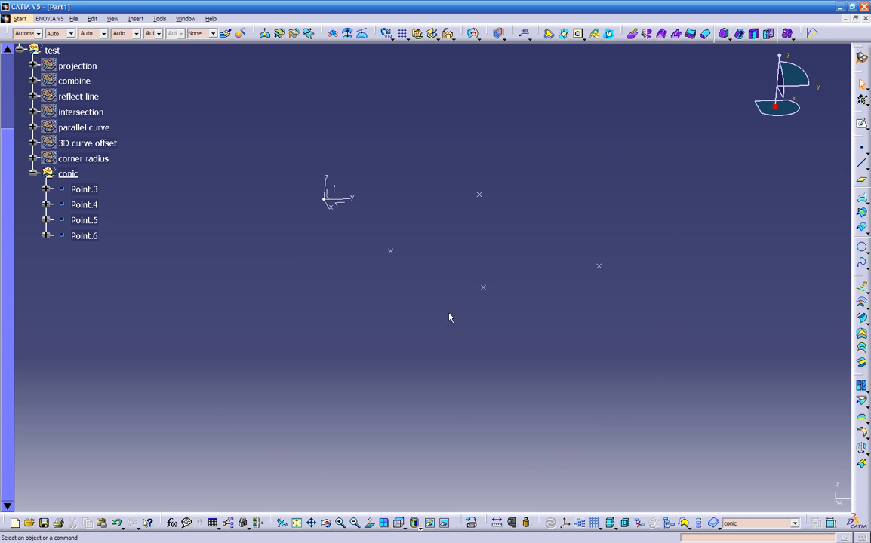
pyautogui.click(859, 165)
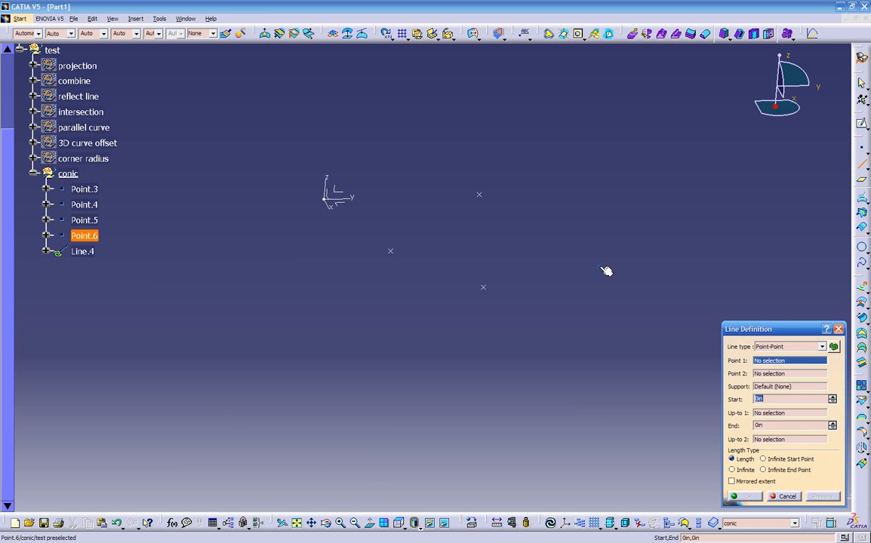
pyautogui.click(604, 268)
pyautogui.click(477, 194)
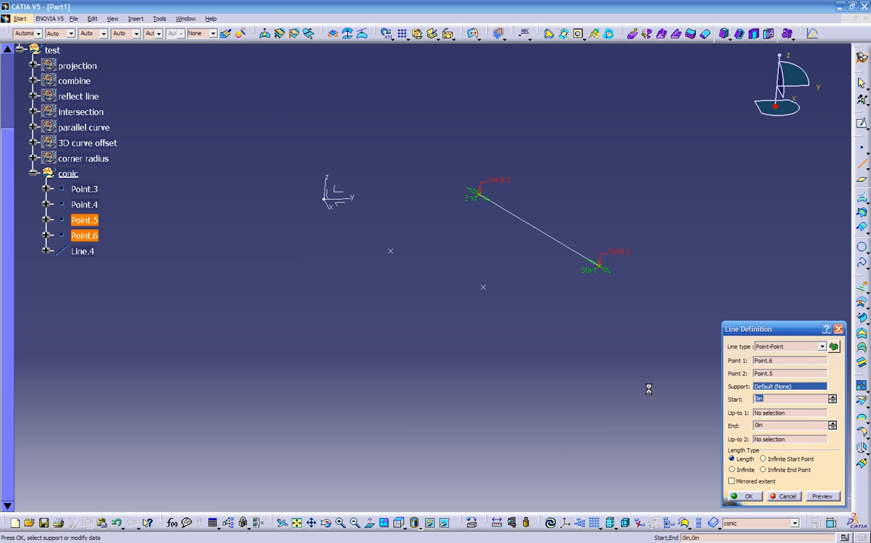
pyautogui.click(746, 497)
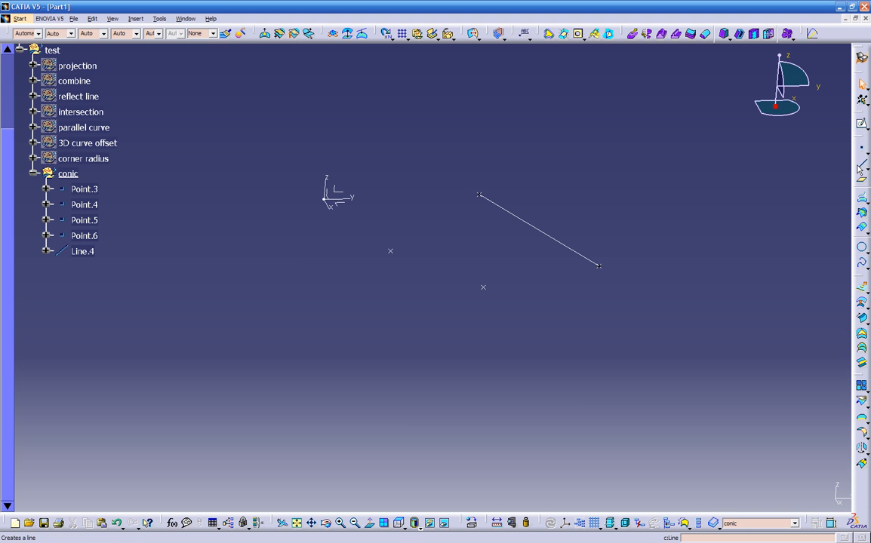
# Step: Create a point-to-point line from Point.4 to Point.3
pyautogui.click(484, 288)
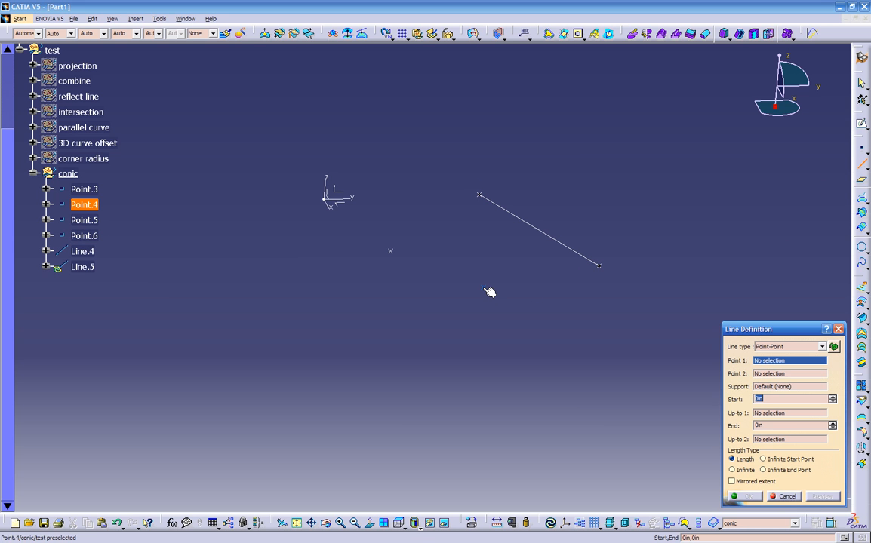
pyautogui.click(391, 250)
pyautogui.click(747, 496)
# Step: Start a new conic and choose the XY plane of the absolute axis system as its support
pyautogui.moveTo(424, 353)
pyautogui.mouseDown(button='middle')
pyautogui.moveTo(406, 364)
pyautogui.moveTo(420, 343)
pyautogui.mouseUp(button='middle')
pyautogui.click(861, 246)
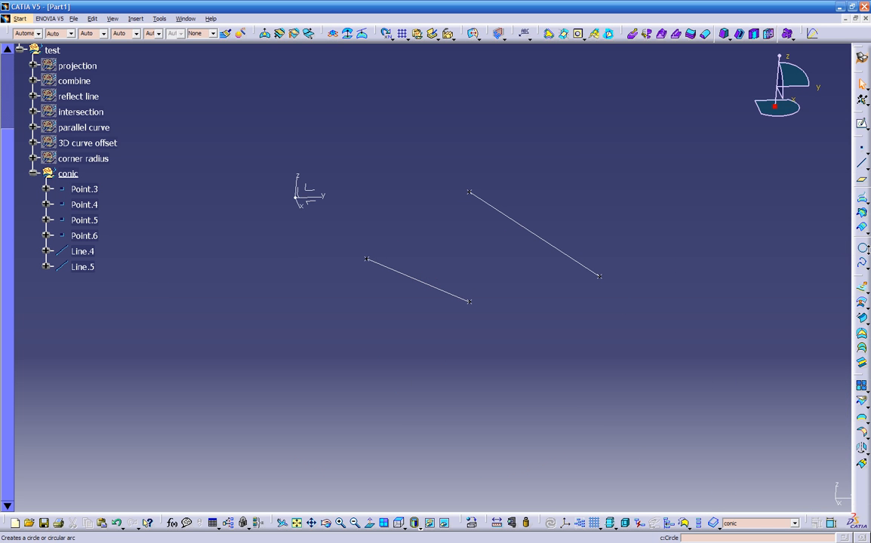
pyautogui.click(865, 252)
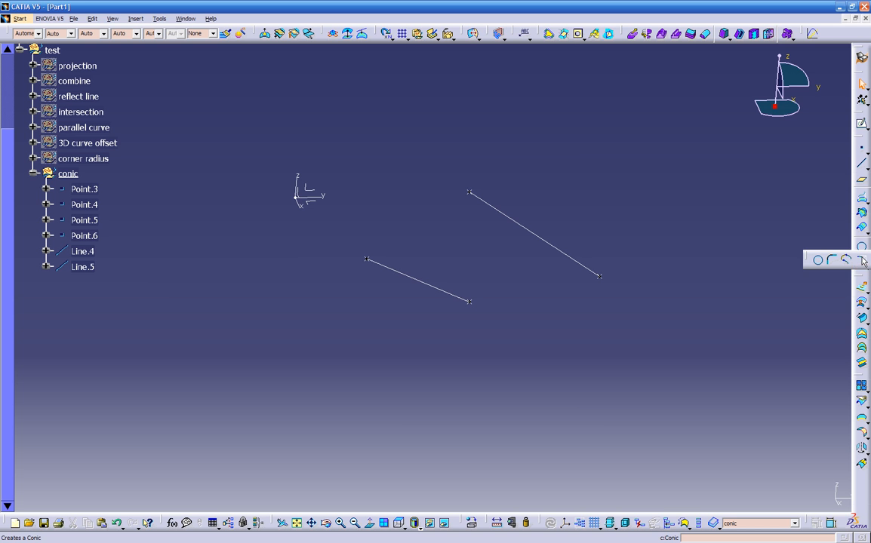
pyautogui.click(862, 260)
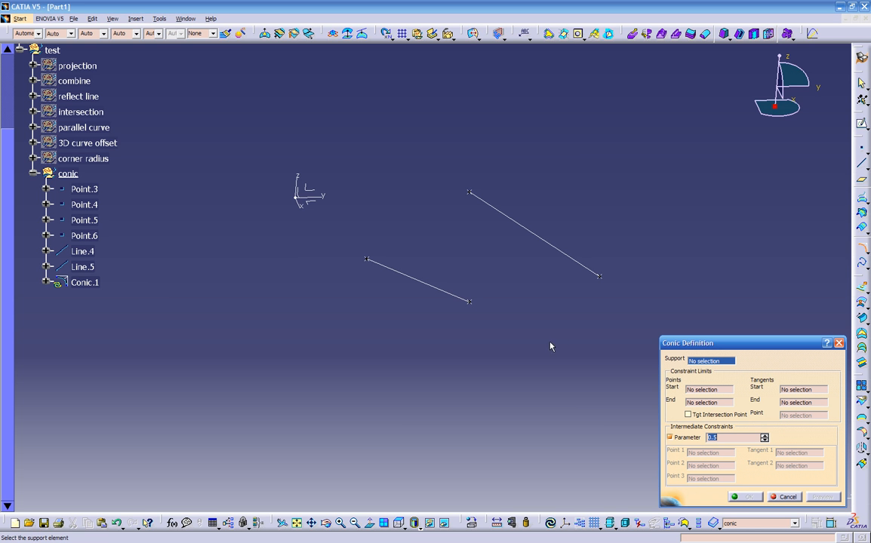
pyautogui.moveTo(507, 369); pyautogui.dragTo(427, 336, button='middle')
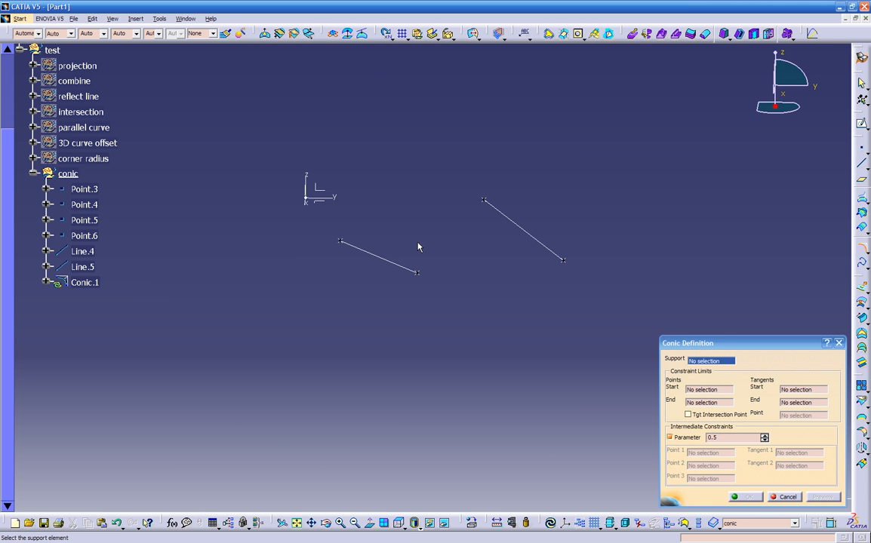
pyautogui.click(316, 201)
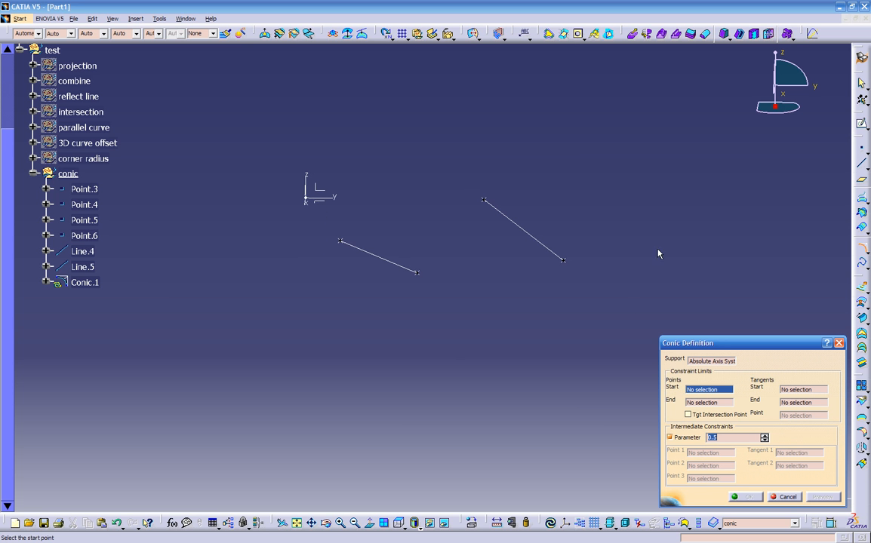
pyautogui.moveTo(435, 327); pyautogui.dragTo(452, 194, button='middle')
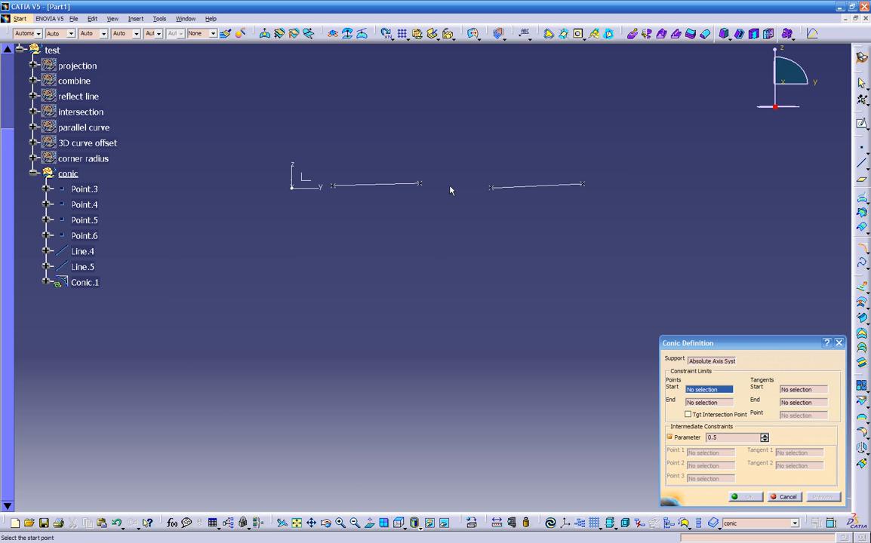
pyautogui.moveTo(449, 236); pyautogui.dragTo(423, 344, button='middle')
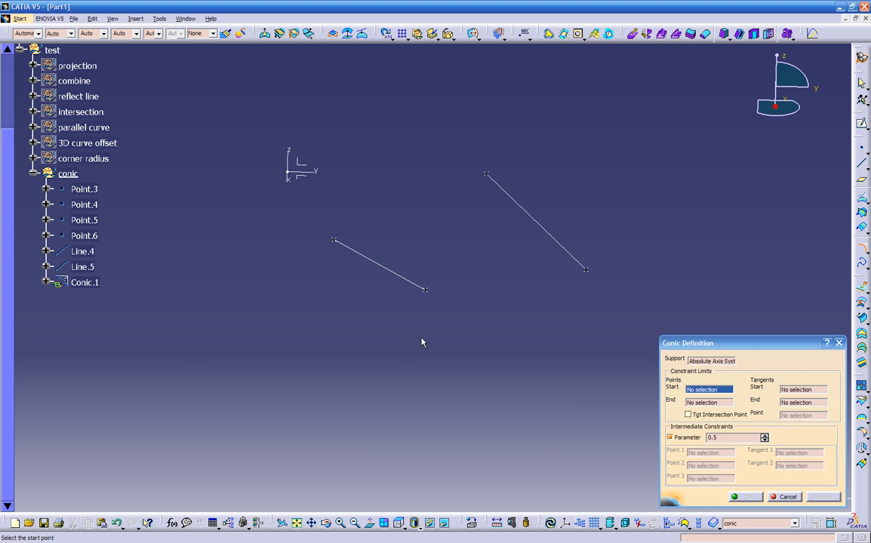
# Step: Set the conic's start and end points to Point.5 and Point.3, with Line.4 and Line.5 as start and end tangents
pyautogui.click(486, 175)
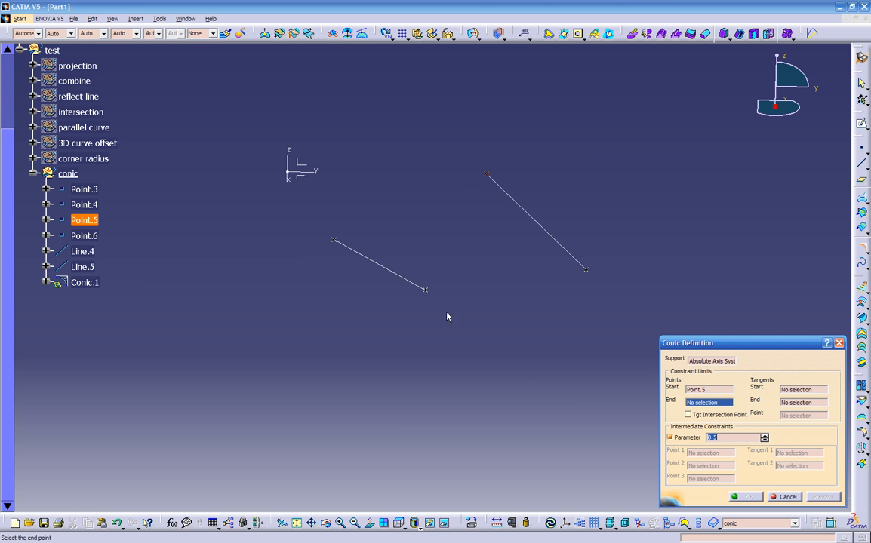
pyautogui.click(337, 240)
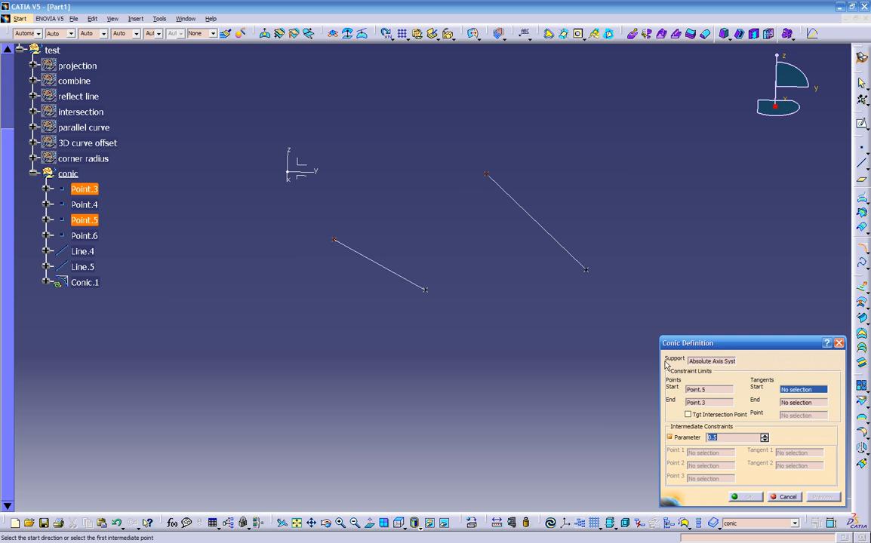
pyautogui.click(514, 200)
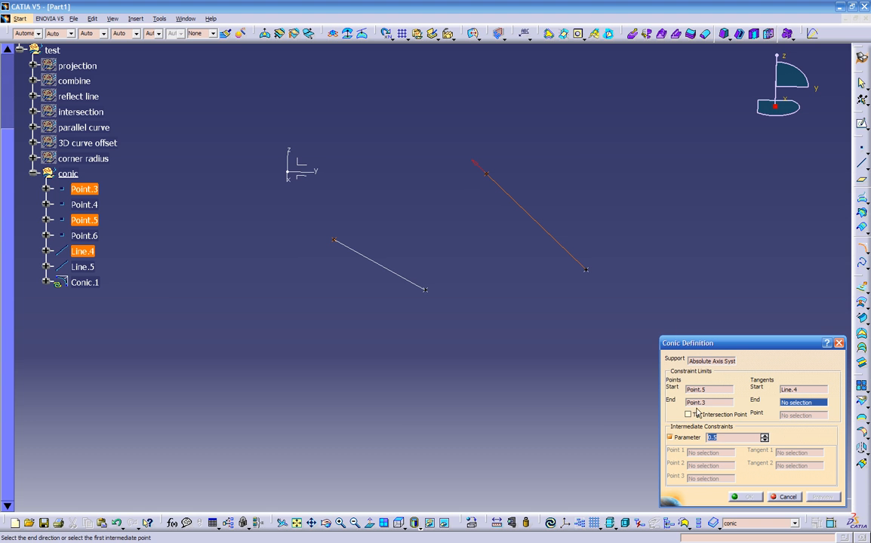
pyautogui.click(388, 268)
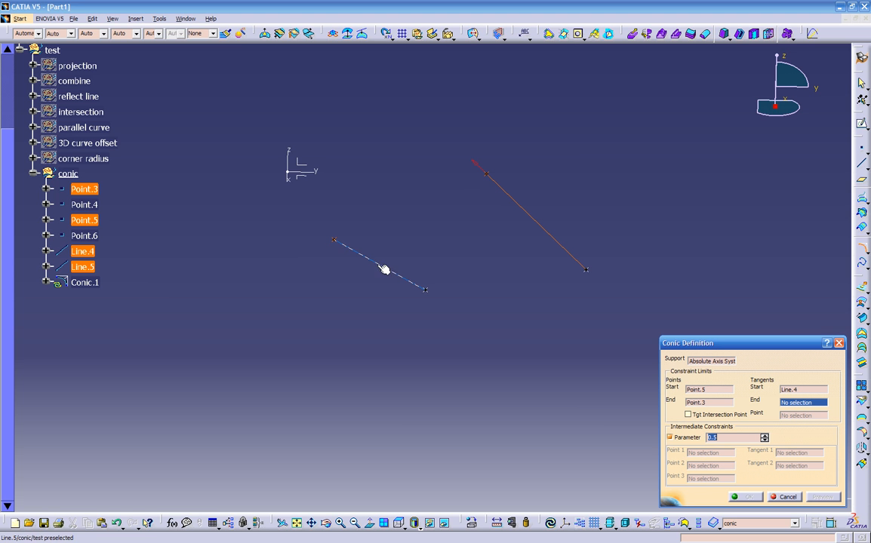
pyautogui.moveTo(414, 295); pyautogui.dragTo(538, 381, button='middle')
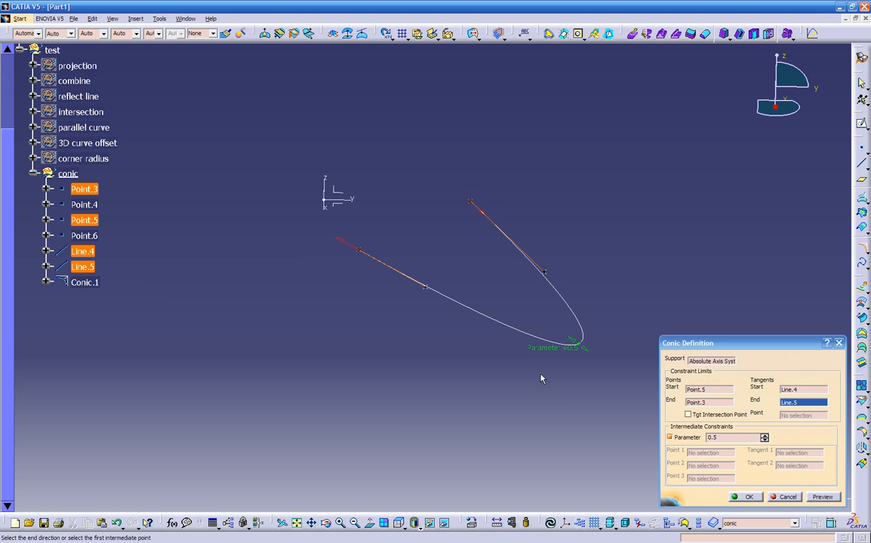
# Step: Adjust the conic's parameter interactively on the curve to about 0.219 and create the conic
pyautogui.moveTo(578, 354); pyautogui.dragTo(560, 429)
pyautogui.moveTo(560, 429); pyautogui.dragTo(439, 304, button='middle')
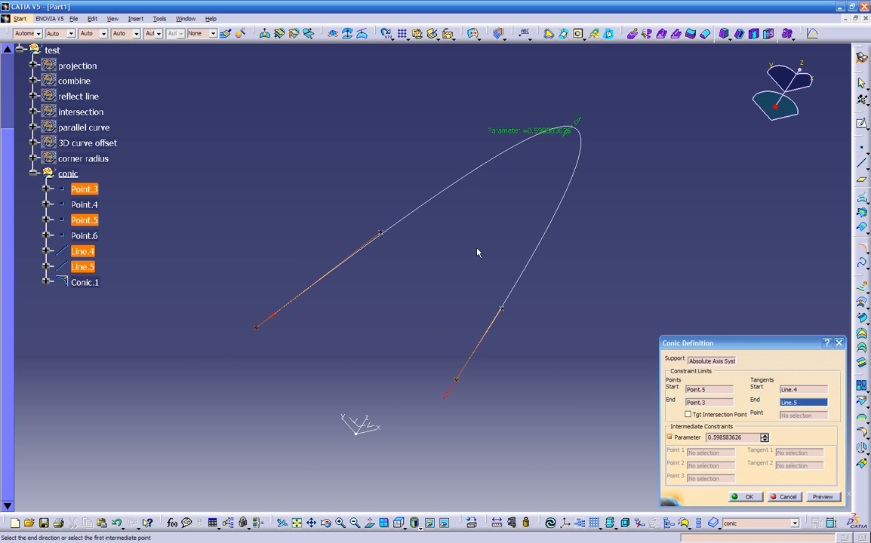
pyautogui.moveTo(559, 139); pyautogui.dragTo(308, 383)
pyautogui.click(434, 293)
pyautogui.moveTo(354, 349); pyautogui.dragTo(595, 169)
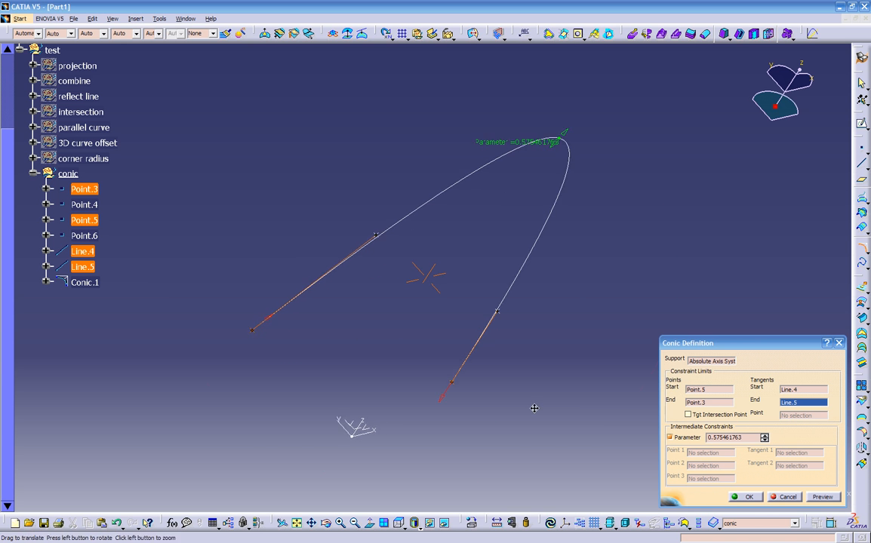
pyautogui.moveTo(534, 408); pyautogui.dragTo(525, 224, button='middle')
pyautogui.moveTo(564, 141); pyautogui.dragTo(404, 311)
pyautogui.moveTo(405, 311)
pyautogui.mouseDown(button='middle')
pyautogui.moveTo(410, 382)
pyautogui.moveTo(395, 395)
pyautogui.moveTo(432, 386)
pyautogui.moveTo(412, 364)
pyautogui.moveTo(381, 377)
pyautogui.moveTo(344, 353)
pyautogui.mouseUp(button='middle')
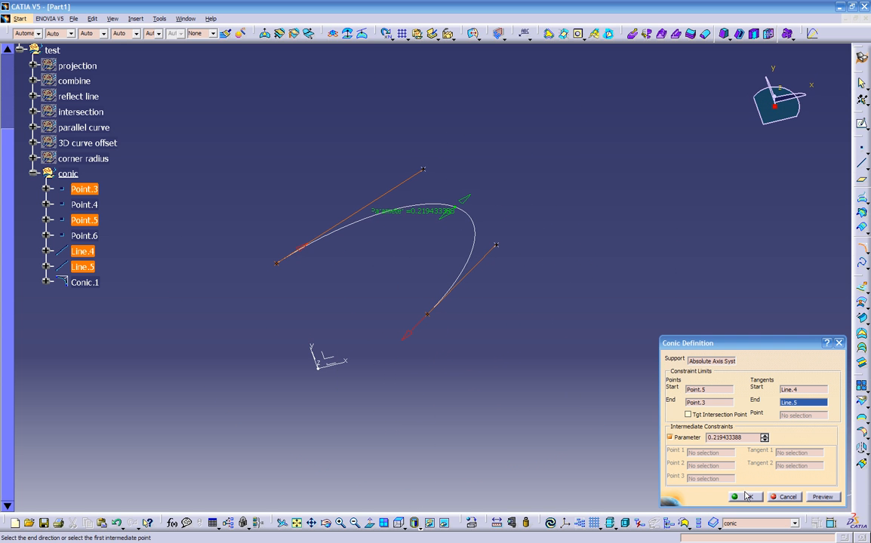
pyautogui.click(733, 497)
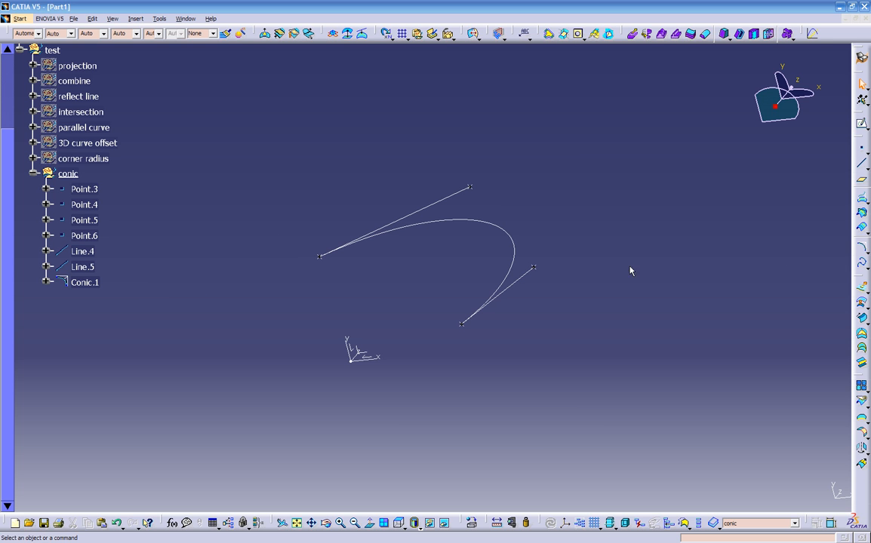
# Step: Create a spline through Point.4, Point.3, Point.5 and Point.6, in that order
pyautogui.click(862, 265)
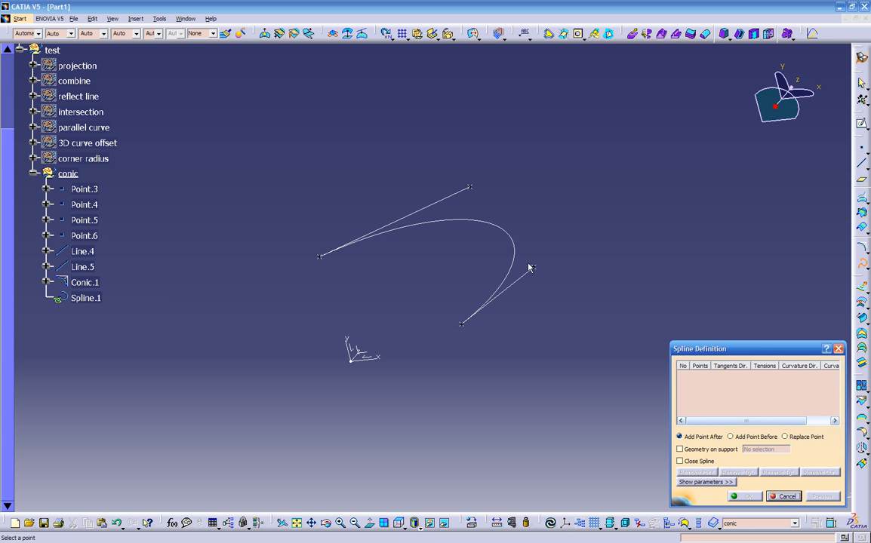
pyautogui.click(533, 267)
pyautogui.click(461, 324)
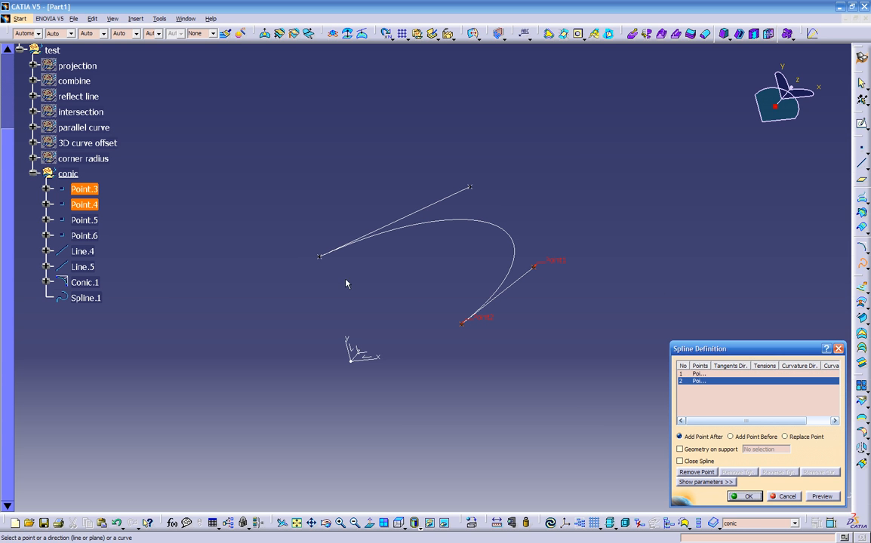
pyautogui.click(319, 256)
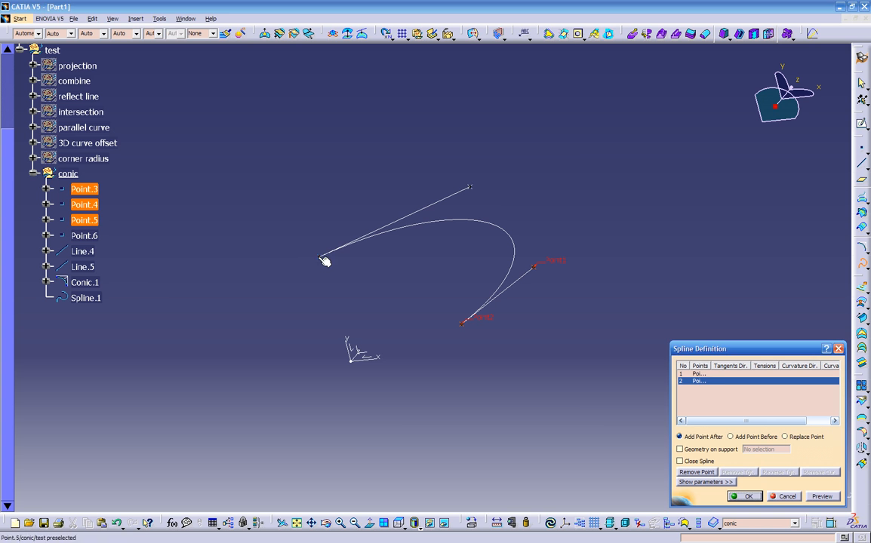
pyautogui.click(468, 187)
pyautogui.moveTo(435, 402); pyautogui.dragTo(528, 258, button='middle')
pyautogui.moveTo(367, 166); pyautogui.dragTo(355, 350, button='middle')
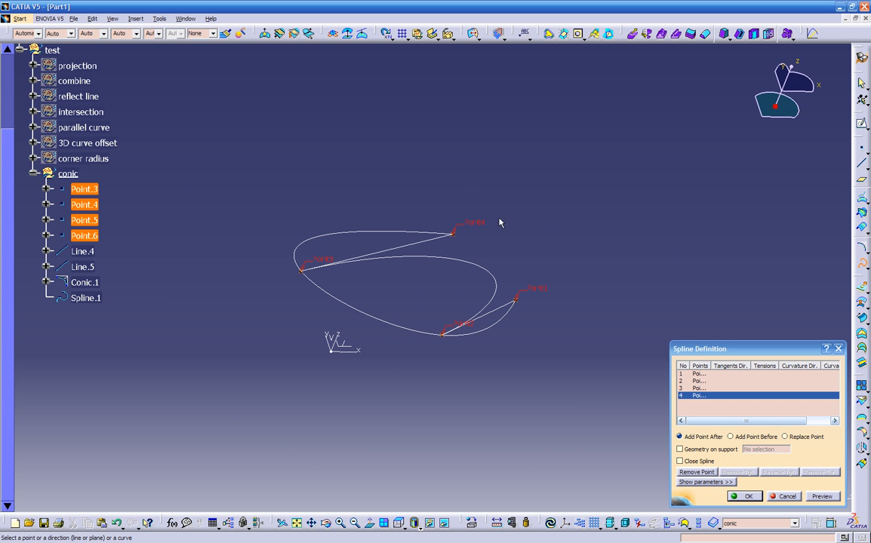
pyautogui.click(743, 497)
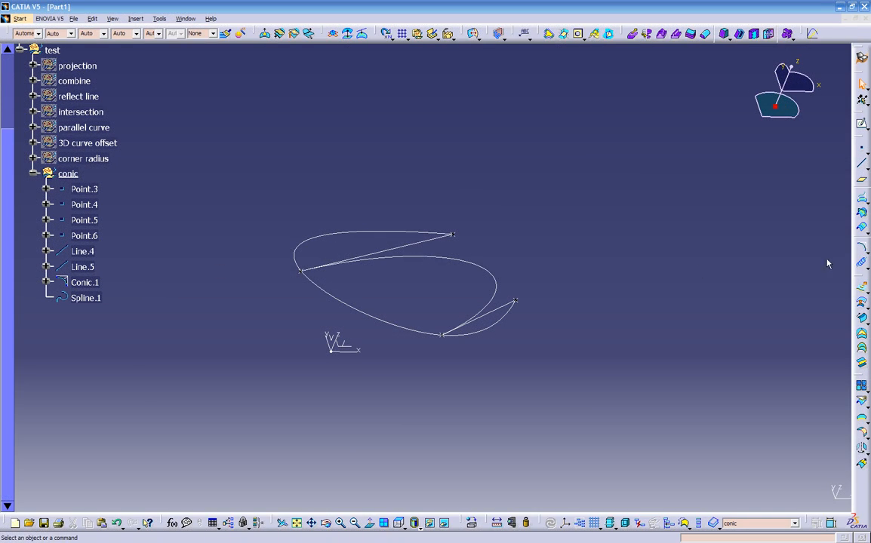
pyautogui.click(864, 270)
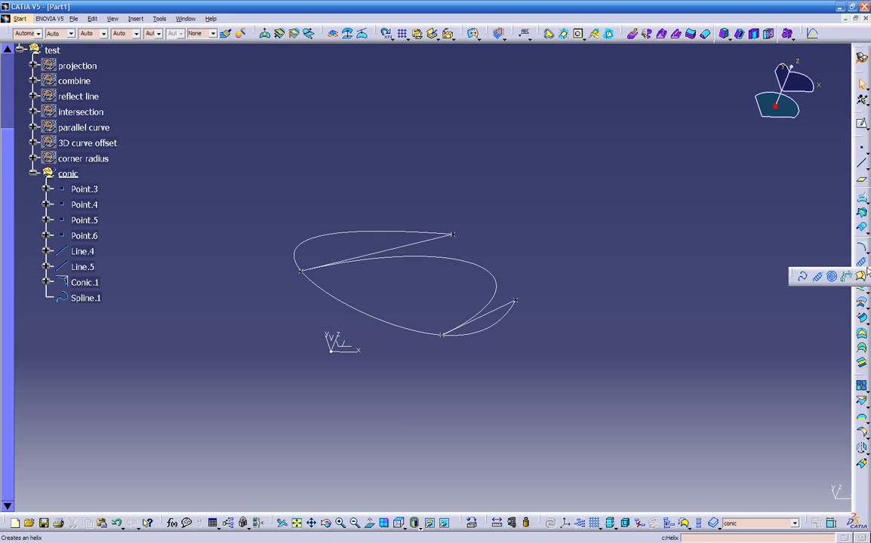
pyautogui.click(804, 278)
pyautogui.click(785, 501)
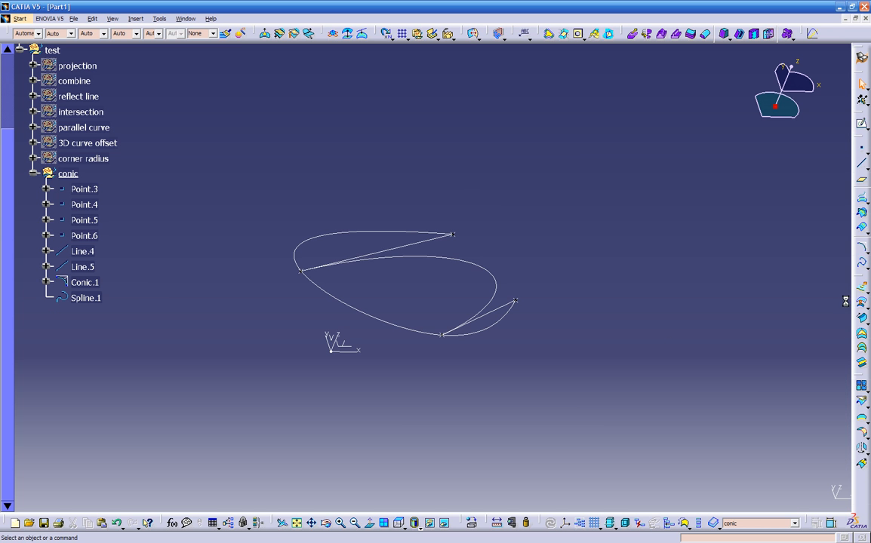
pyautogui.click(865, 270)
# Step: Collapse the conic geometrical set in the tree and hide it
pyautogui.click(34, 176)
pyautogui.rightClick(61, 174)
pyautogui.click(86, 206)
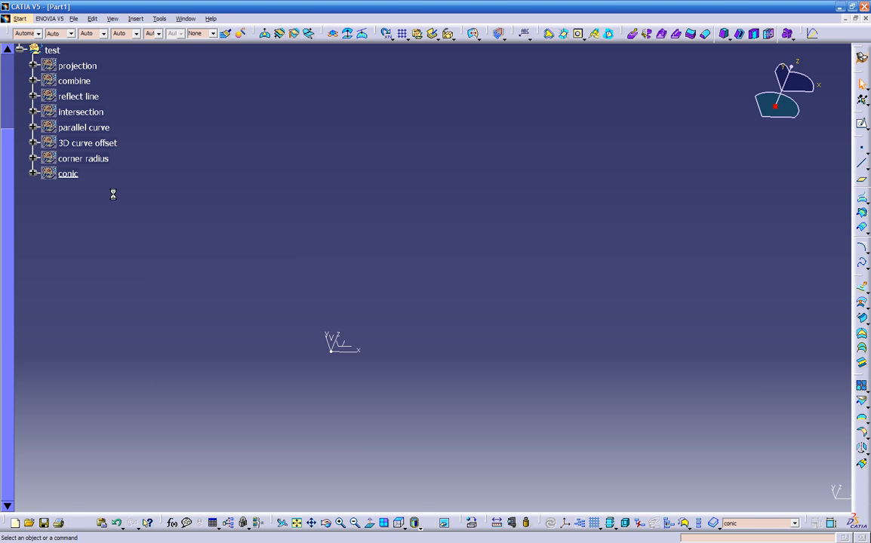
# Step: Insert a geometrical set named helix with test as its father
pyautogui.click(135, 19)
pyautogui.click(147, 68)
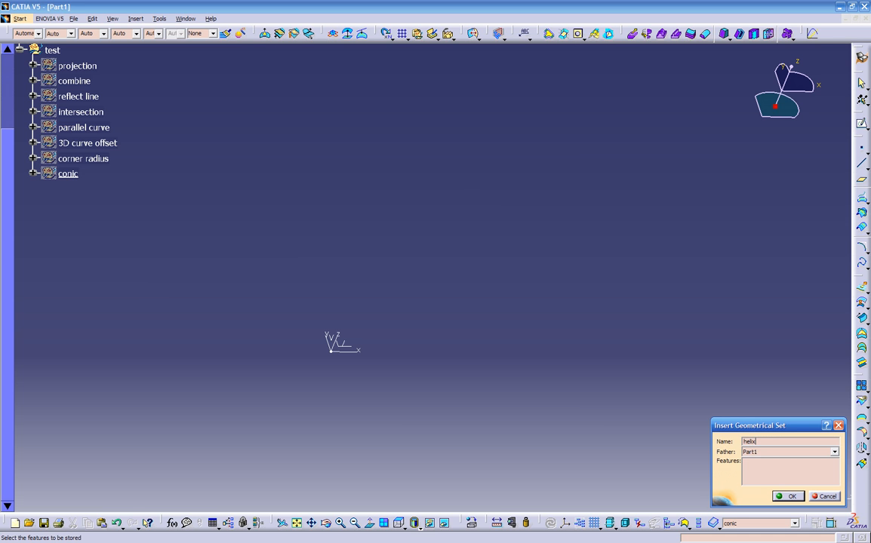
pyautogui.click(770, 451)
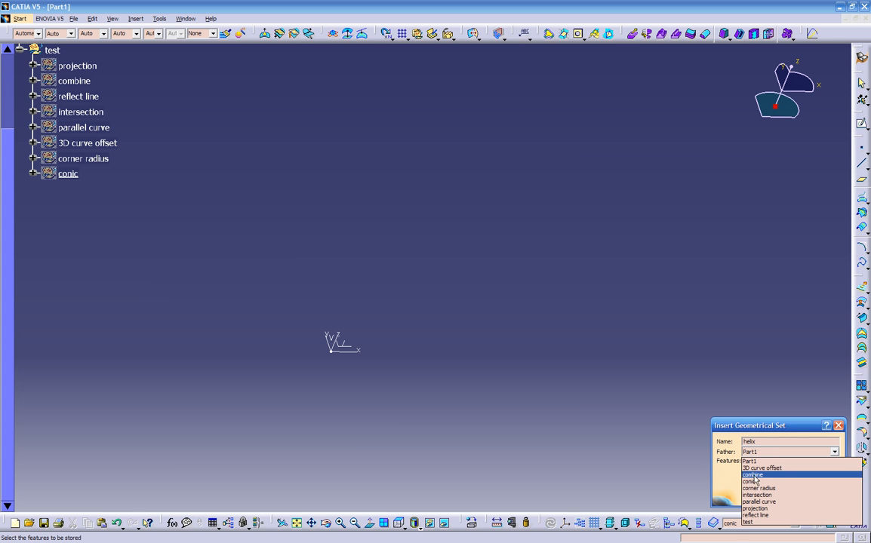
pyautogui.click(751, 523)
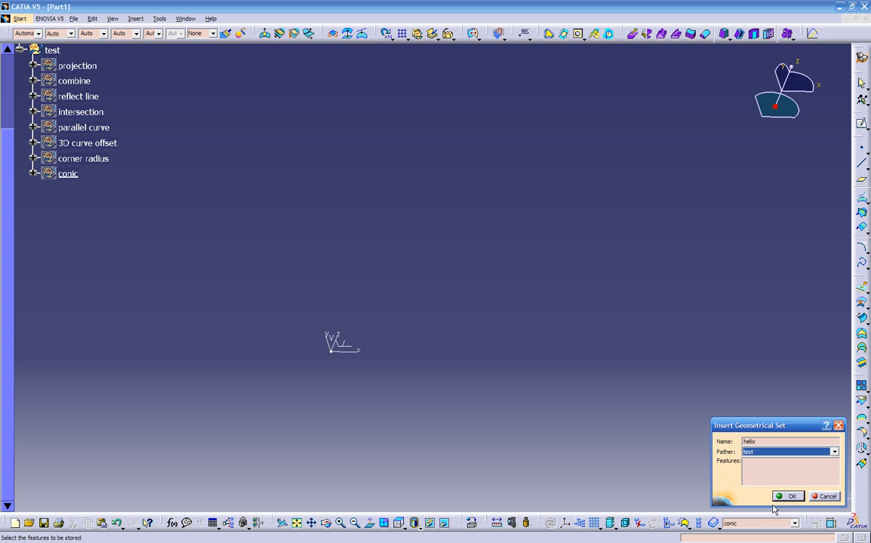
pyautogui.click(787, 496)
# Step: Open a new sketch on the YZ plane in the helix geometrical set
pyautogui.moveTo(470, 324); pyautogui.dragTo(499, 330, button='middle')
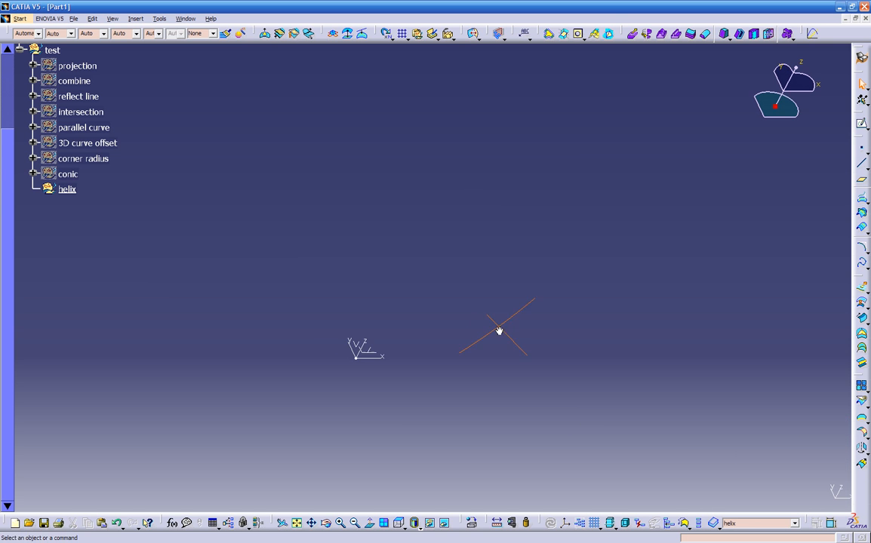
pyautogui.click(355, 347)
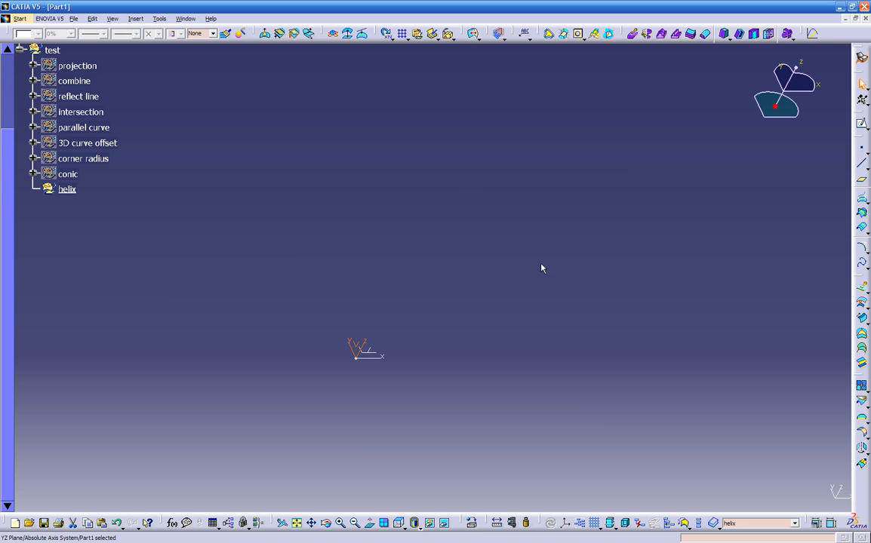
pyautogui.click(861, 124)
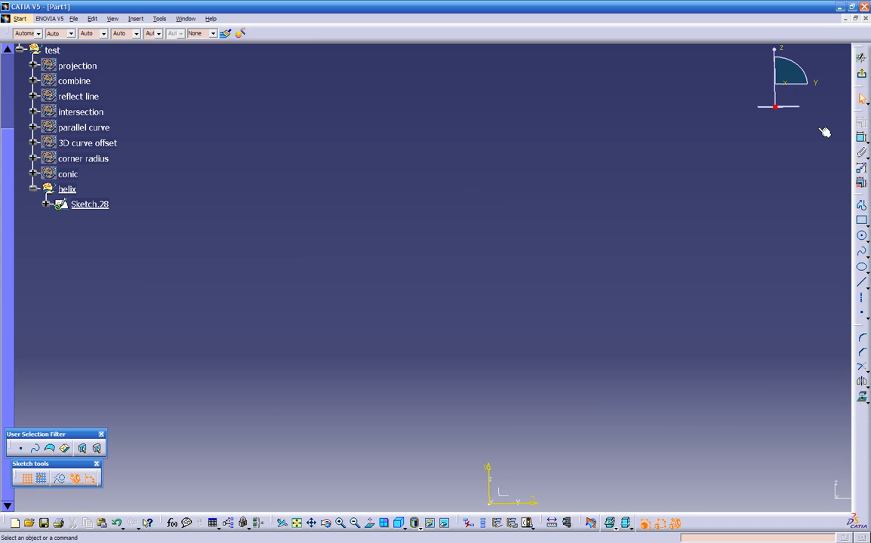
pyautogui.moveTo(609, 381); pyautogui.dragTo(461, 191, button='middle')
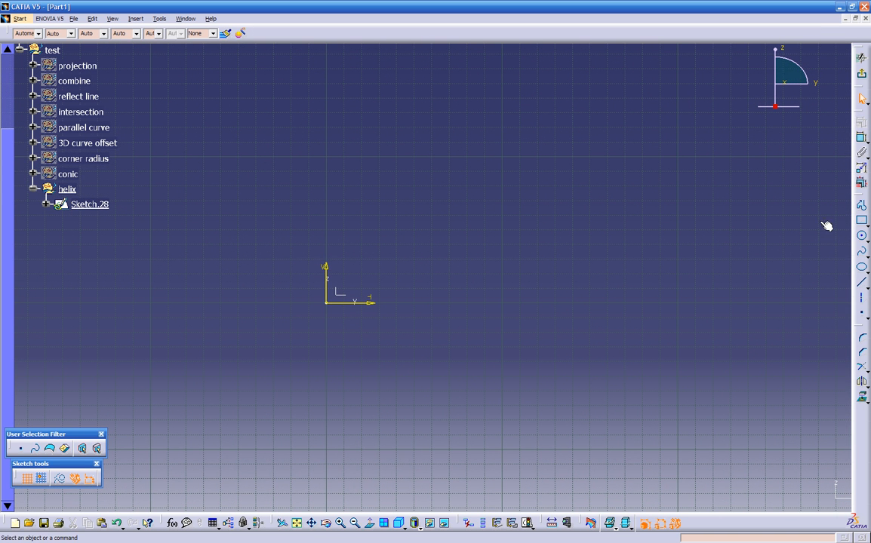
# Step: Sketch a vertical line about 5.27 in long, starting on the horizontal axis at about H 4.21 in
pyautogui.click(861, 282)
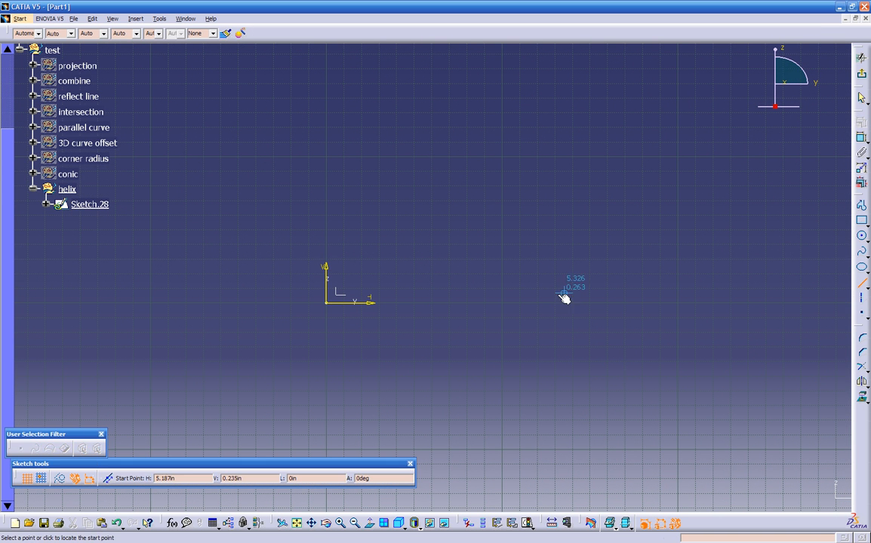
pyautogui.click(516, 302)
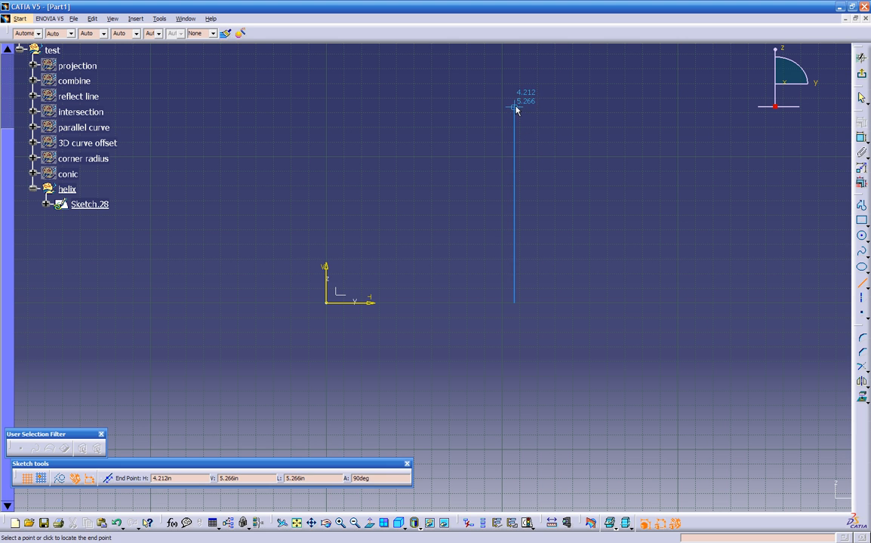
pyautogui.click(515, 108)
pyautogui.moveTo(706, 305); pyautogui.dragTo(684, 305, button='middle')
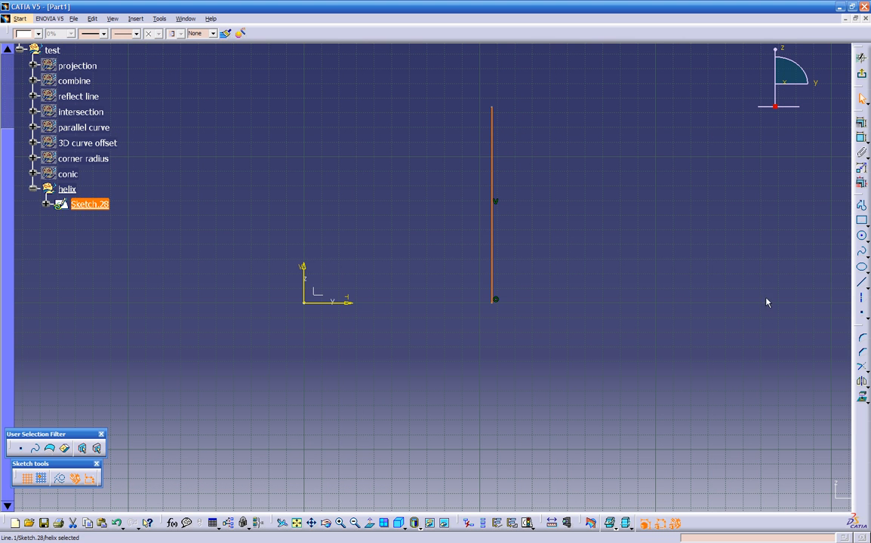
# Step: Start a profile on the horizontal axis at about H 6.2 in with a vertical line and a tangent arc curving toward the existing line
pyautogui.click(862, 206)
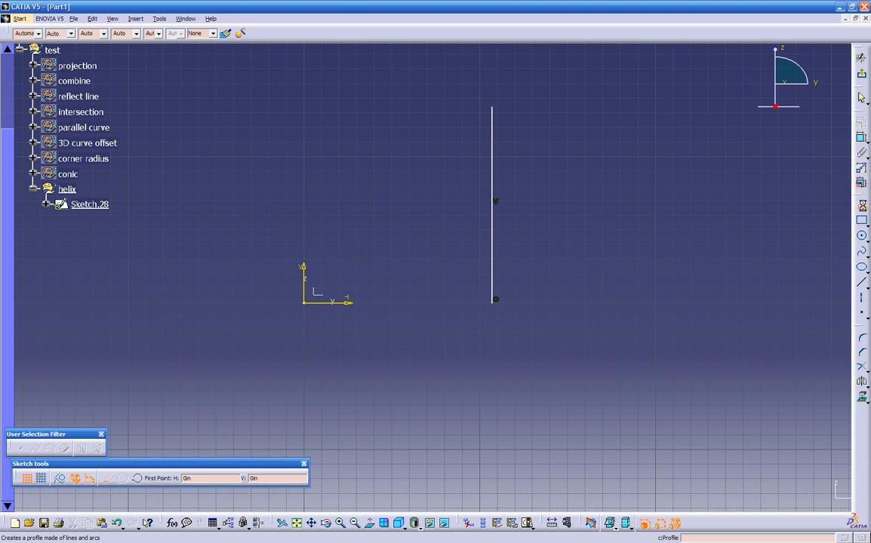
pyautogui.click(580, 302)
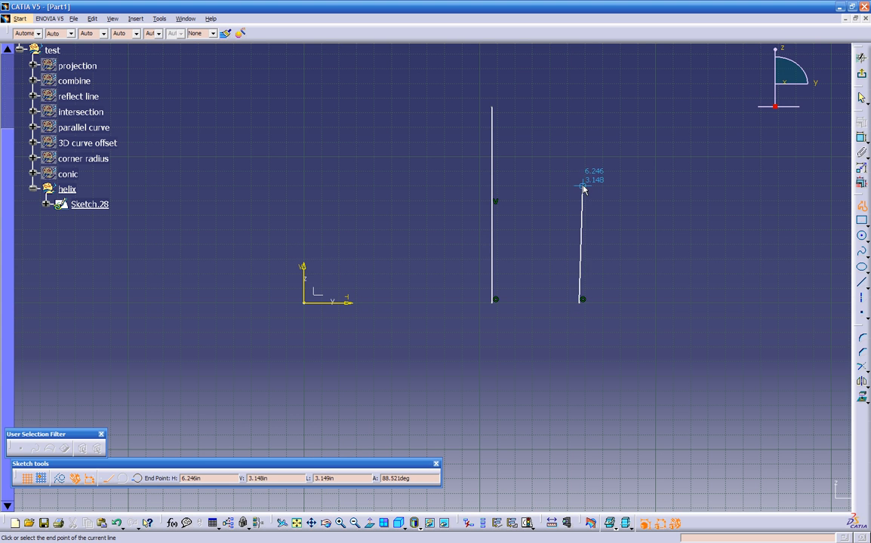
pyautogui.moveTo(579, 264); pyautogui.dragTo(569, 255)
pyautogui.moveTo(574, 254); pyautogui.dragTo(527, 268, button='middle')
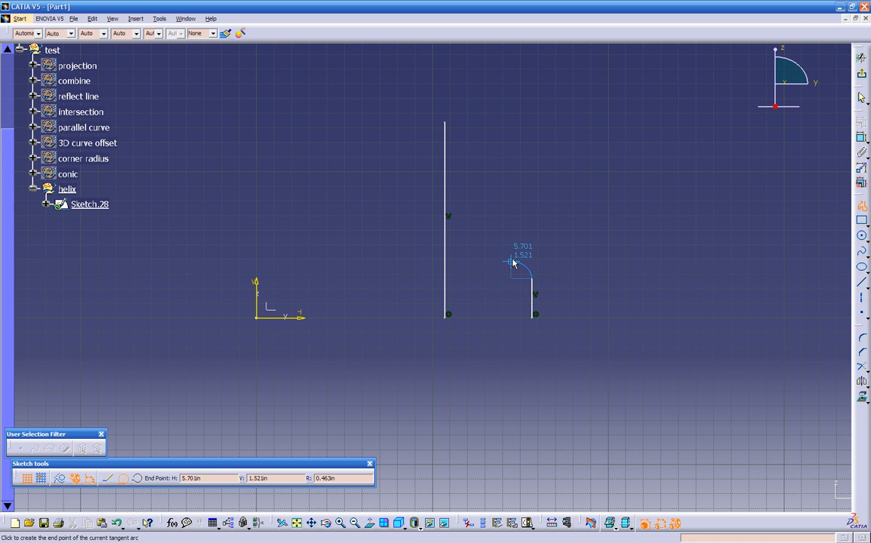
pyautogui.moveTo(513, 257); pyautogui.dragTo(515, 248)
pyautogui.moveTo(514, 241)
pyautogui.mouseDown(button='middle')
pyautogui.moveTo(509, 259)
pyautogui.moveTo(535, 217)
pyautogui.mouseUp(button='middle')
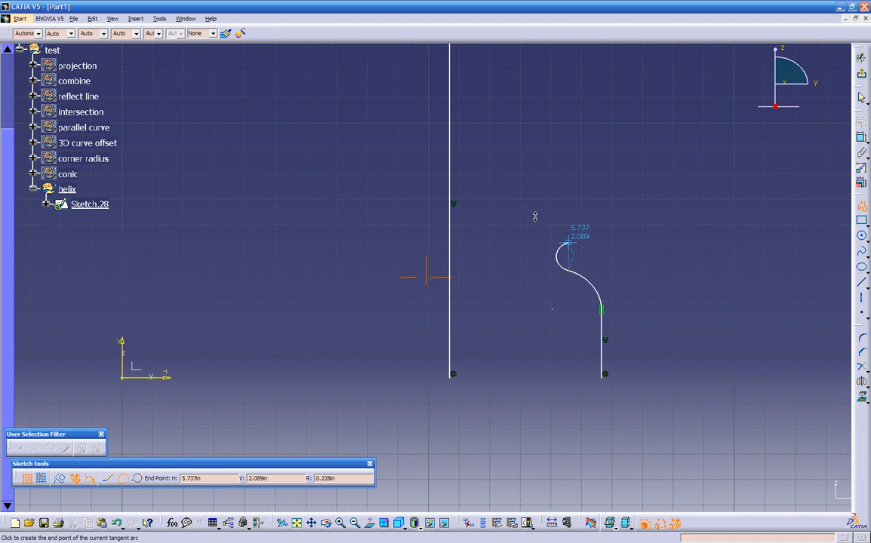
# Step: Continue the profile upward with three alternating tangent arcs and end it with a vertical line level with the straight line's upper end
pyautogui.click(573, 196)
pyautogui.moveTo(573, 196); pyautogui.dragTo(575, 190)
pyautogui.moveTo(587, 178); pyautogui.dragTo(566, 231, button='middle')
pyautogui.click(589, 214)
pyautogui.moveTo(590, 214); pyautogui.dragTo(586, 198)
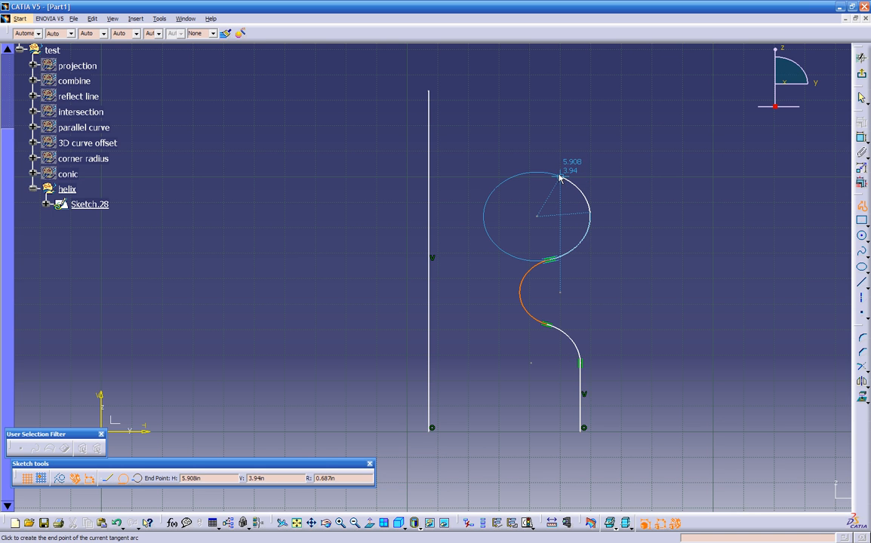
pyautogui.click(559, 176)
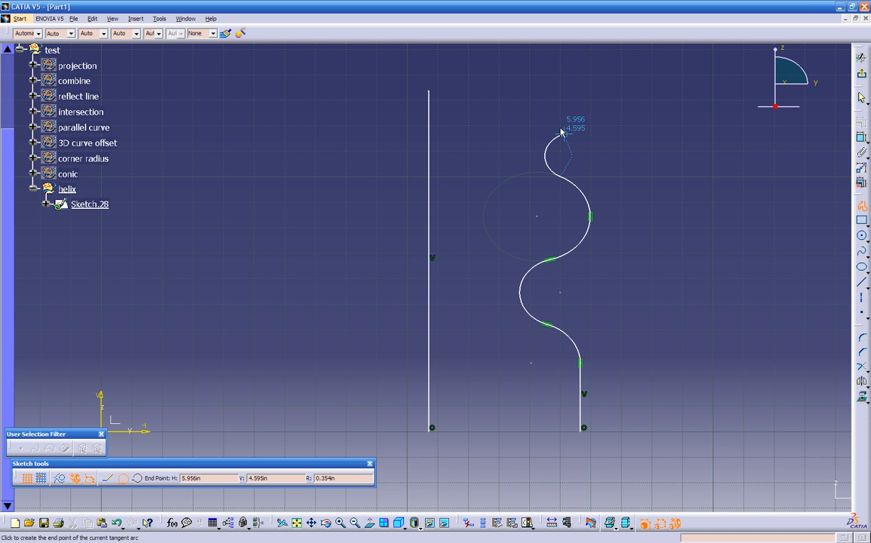
pyautogui.click(560, 132)
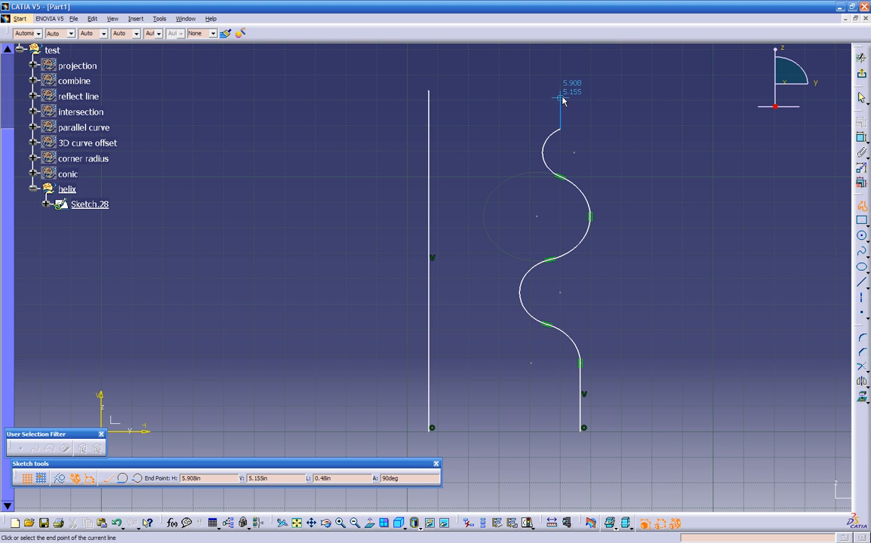
pyautogui.click(560, 91)
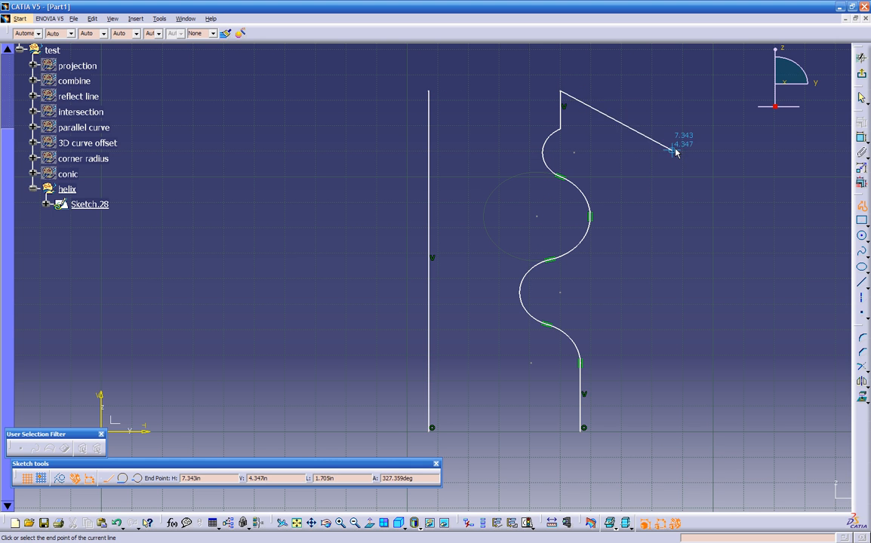
pyautogui.doubleClick(667, 129)
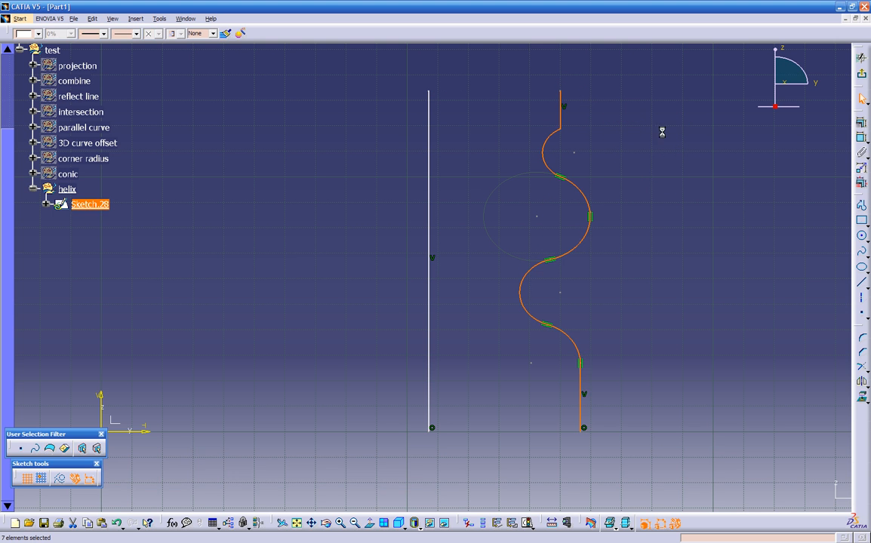
# Step: Round the sharp corner between the uppermost arc and the short vertical line with a freely placed corner, and exit the sketch
pyautogui.click(620, 200)
pyautogui.moveTo(620, 198)
pyautogui.mouseDown(button='middle')
pyautogui.moveTo(541, 274)
pyautogui.moveTo(608, 202)
pyautogui.moveTo(563, 270)
pyautogui.moveTo(566, 262)
pyautogui.mouseUp(button='middle')
pyautogui.moveTo(586, 175); pyautogui.dragTo(519, 210)
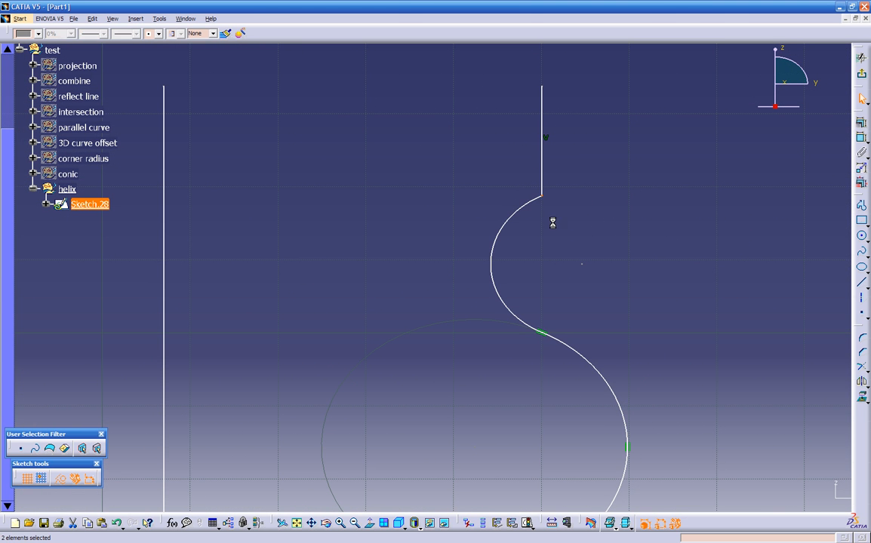
pyautogui.click(861, 340)
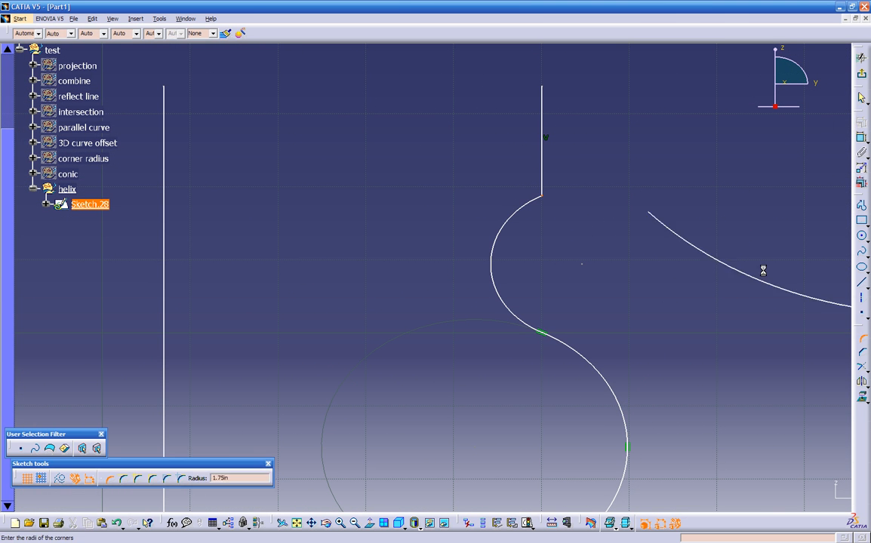
pyautogui.click(534, 189)
pyautogui.click(581, 198)
pyautogui.moveTo(580, 198)
pyautogui.keyDown('ctrl'); pyautogui.mouseDown(button='middle')
pyautogui.moveTo(560, 253)
pyautogui.moveTo(564, 268)
pyautogui.mouseUp(button='middle'); pyautogui.keyUp('ctrl')
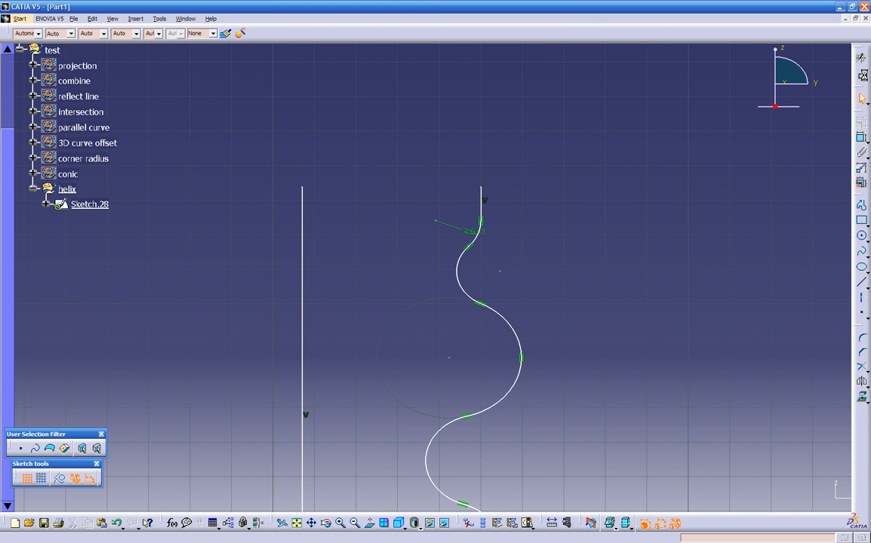
pyautogui.click(861, 74)
# Step: Disassemble the helix sketch into separate curves using the Domains Only mode
pyautogui.moveTo(550, 340)
pyautogui.mouseDown(button='middle')
pyautogui.moveTo(566, 281)
pyautogui.moveTo(446, 359)
pyautogui.moveTo(622, 388)
pyautogui.moveTo(450, 330)
pyautogui.mouseUp(button='middle')
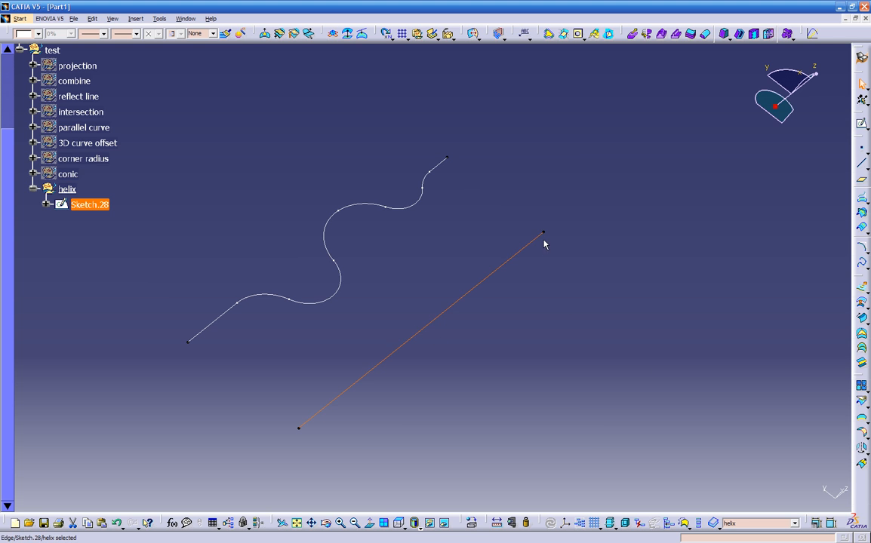
pyautogui.click(502, 273)
pyautogui.click(868, 390)
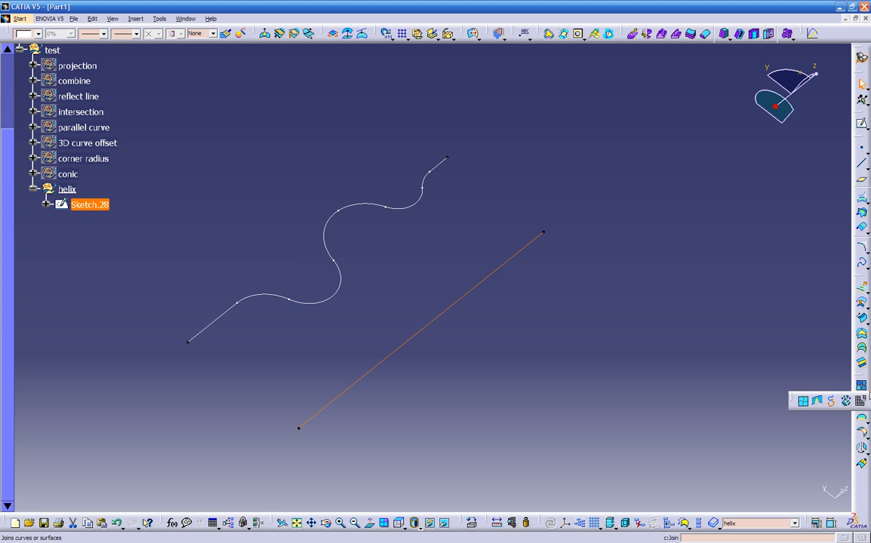
pyautogui.click(861, 401)
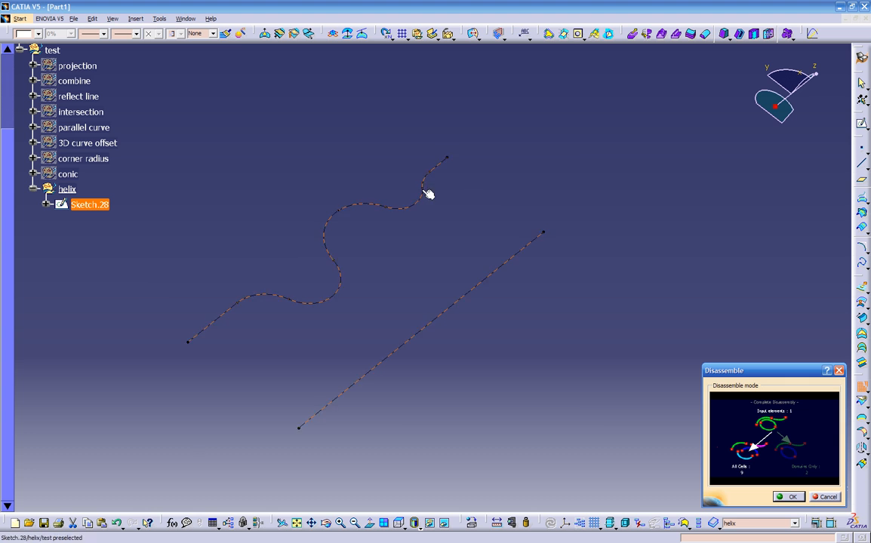
pyautogui.click(332, 247)
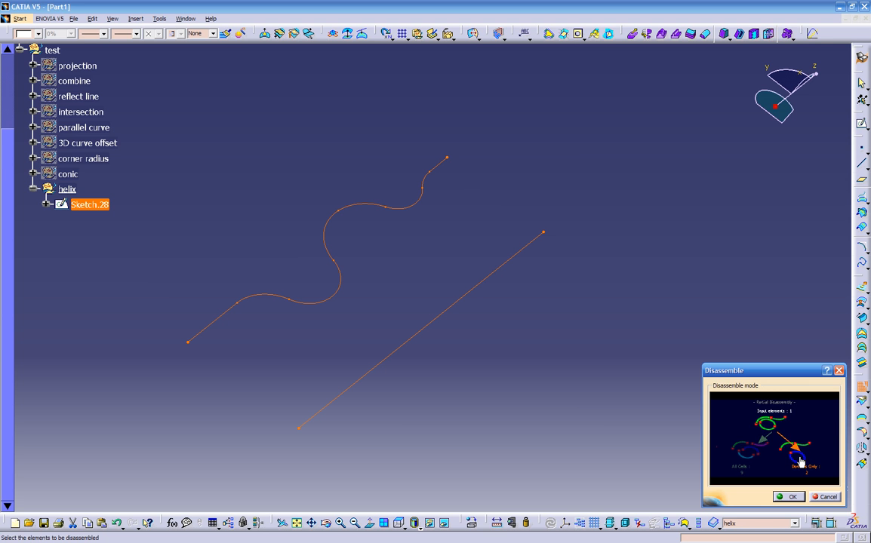
pyautogui.click(800, 462)
pyautogui.click(789, 496)
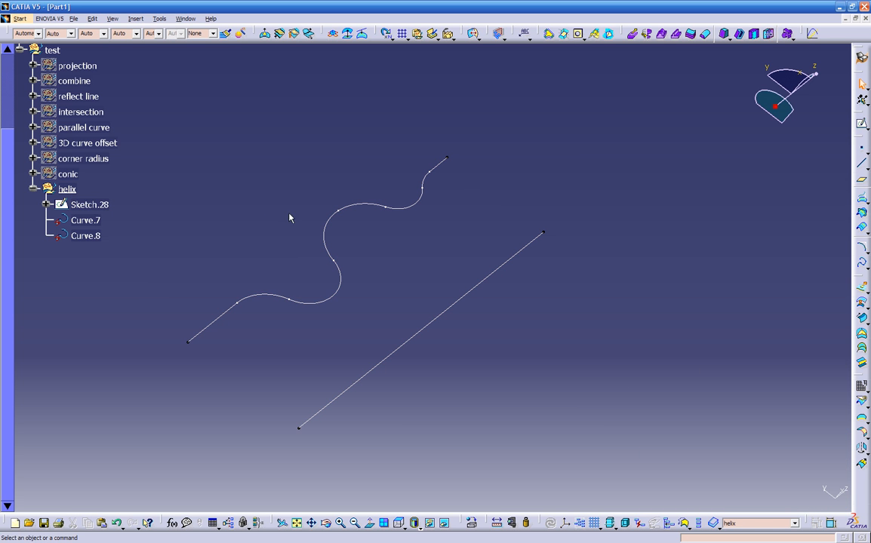
# Step: Hide Sketch.28 in the helix geometrical set
pyautogui.click(95, 205)
pyautogui.rightClick(90, 202)
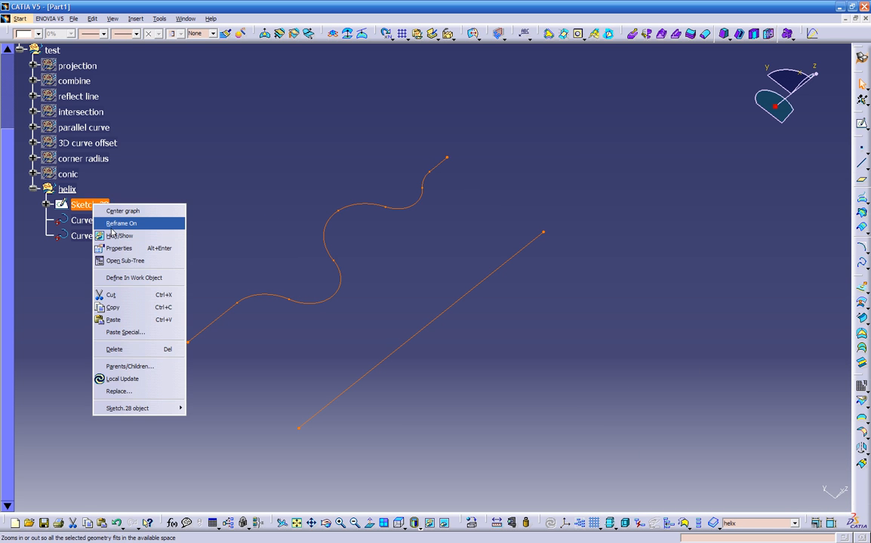
pyautogui.click(113, 231)
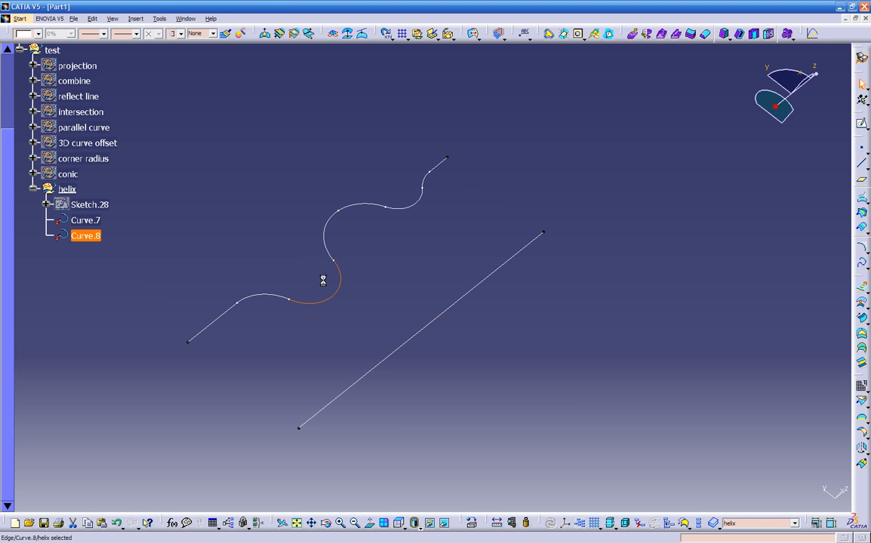
# Step: Color the disassembled straight line Curve.7 dark red and the wavy Curve.8 dark green
pyautogui.click(85, 220)
pyautogui.click(38, 33)
pyautogui.click(34, 186)
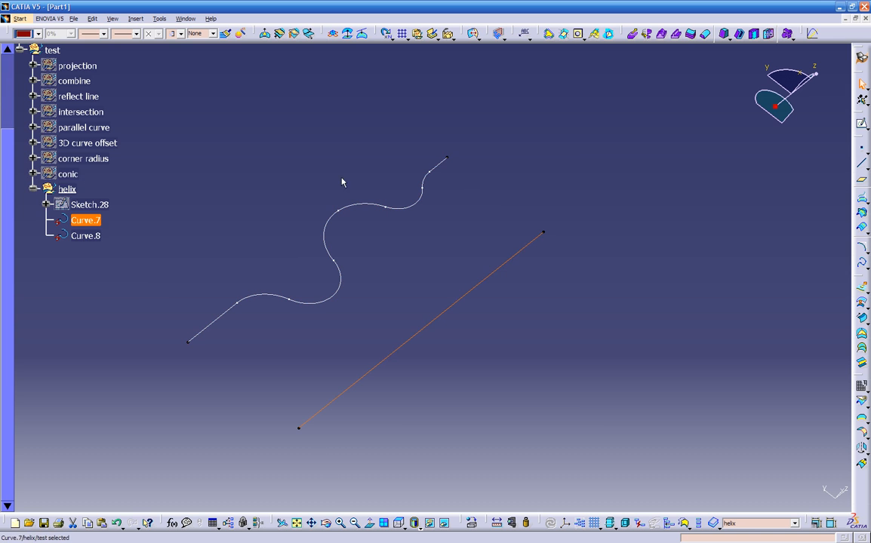
pyautogui.click(293, 131)
pyautogui.click(84, 235)
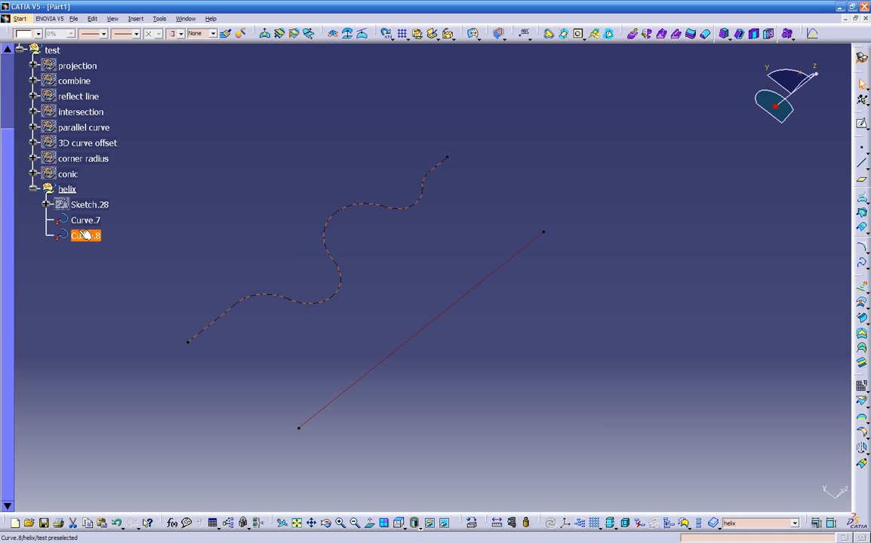
pyautogui.click(38, 33)
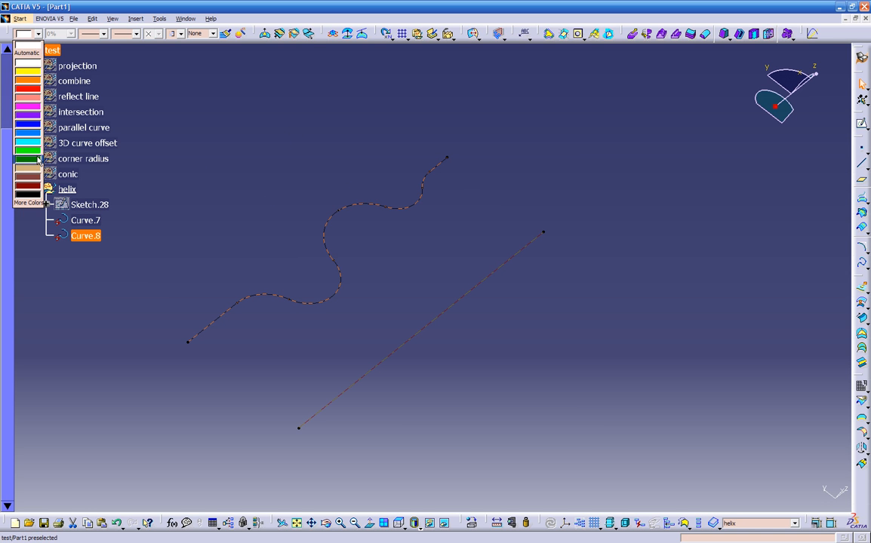
pyautogui.click(26, 142)
pyautogui.click(241, 163)
# Step: Start a helix with the wavy curve's lower endpoint as starting point and the straight red line Curve.7 as axis
pyautogui.moveTo(245, 230); pyautogui.dragTo(456, 143, button='middle')
pyautogui.moveTo(447, 176); pyautogui.dragTo(360, 252, button='middle')
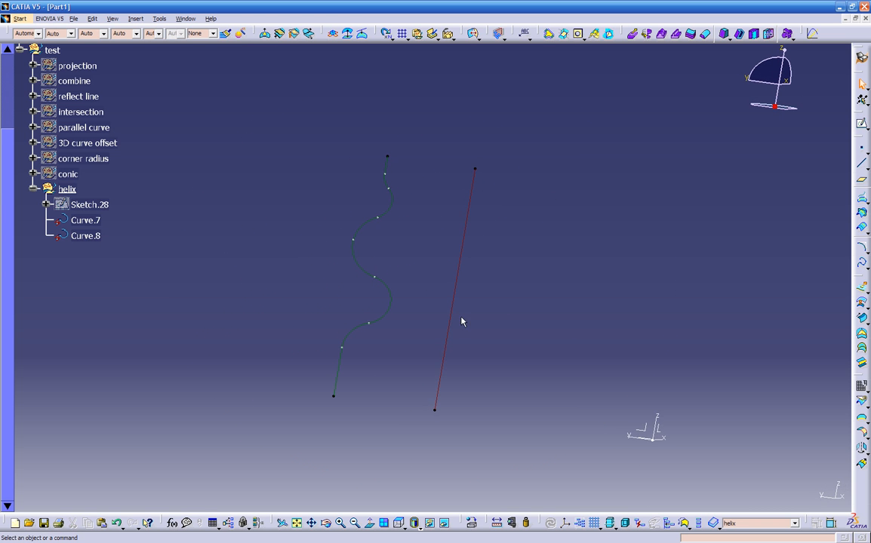
pyautogui.moveTo(591, 289); pyautogui.dragTo(523, 274, button='middle')
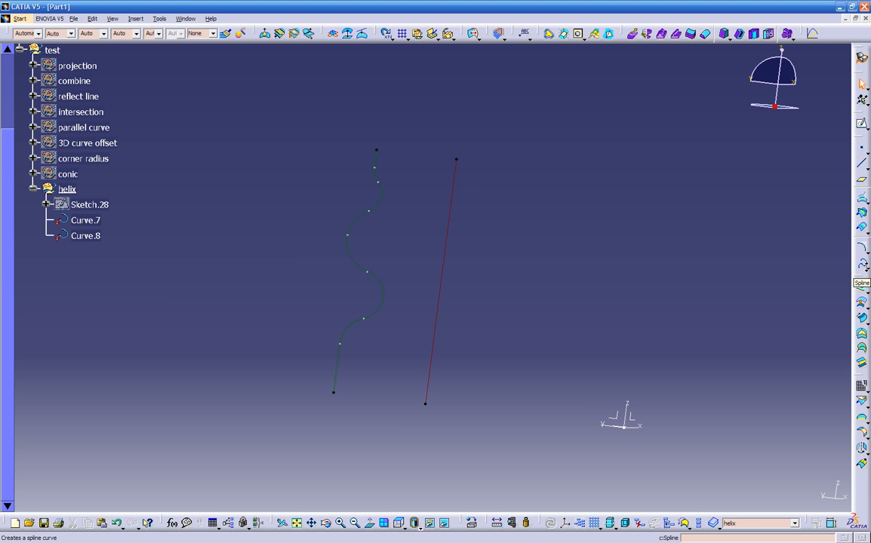
pyautogui.click(865, 268)
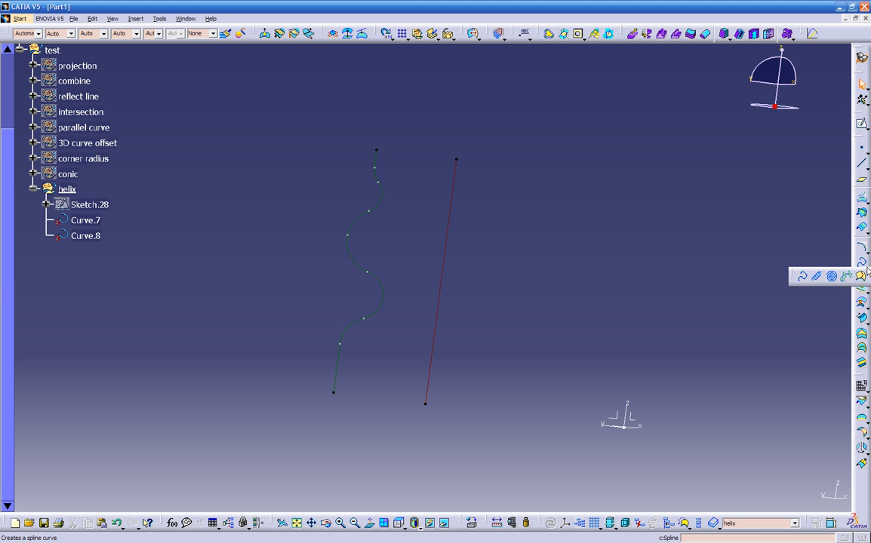
pyautogui.click(817, 278)
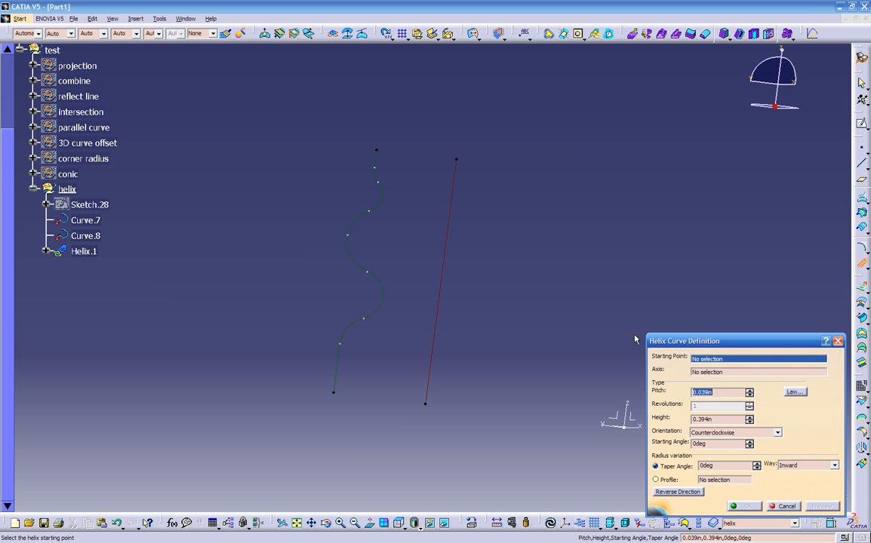
pyautogui.moveTo(545, 318)
pyautogui.mouseDown(button='middle')
pyautogui.moveTo(372, 344)
pyautogui.moveTo(210, 313)
pyautogui.moveTo(428, 349)
pyautogui.moveTo(349, 307)
pyautogui.moveTo(476, 233)
pyautogui.moveTo(375, 237)
pyautogui.moveTo(430, 240)
pyautogui.mouseUp(button='middle')
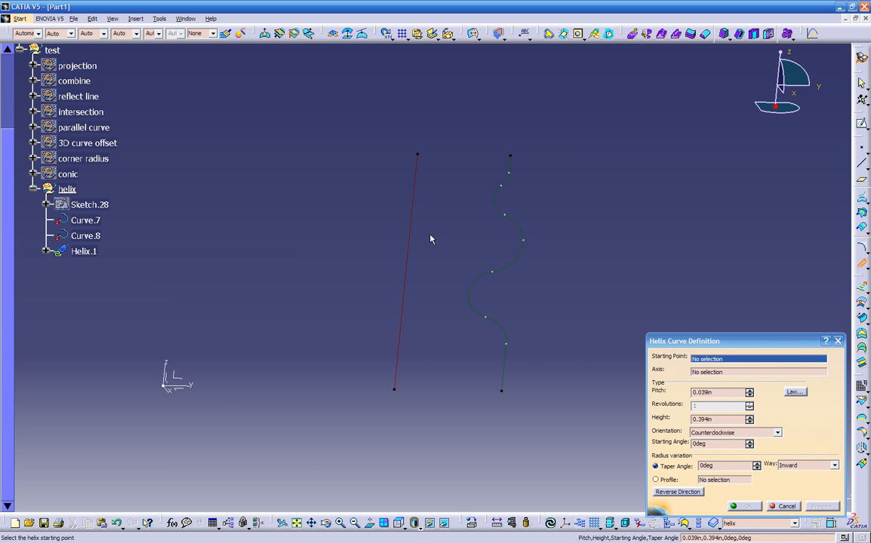
pyautogui.click(502, 390)
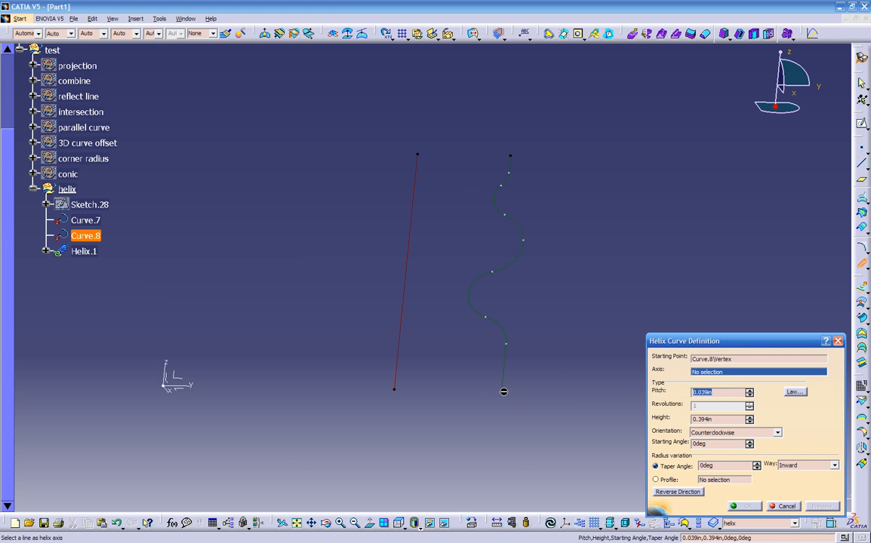
pyautogui.click(399, 336)
# Step: Try helix pitches of 0.05 in and 1.05 in
pyautogui.moveTo(455, 338); pyautogui.dragTo(416, 406, button='middle')
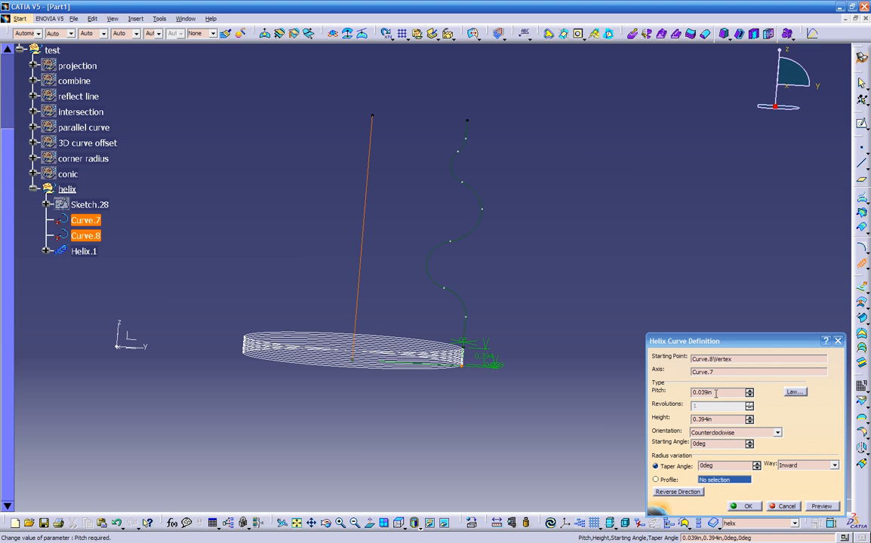
pyautogui.moveTo(715, 393); pyautogui.dragTo(655, 362)
pyautogui.write('.05')
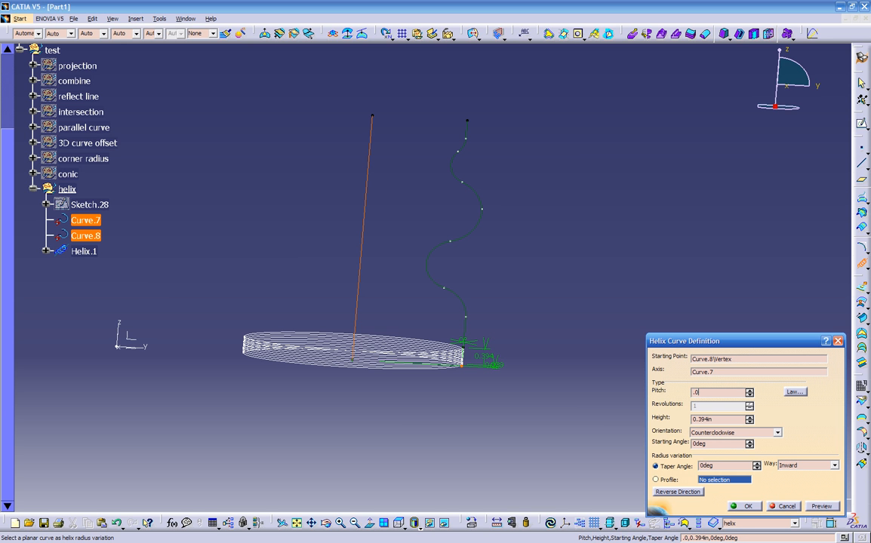
pyautogui.click(580, 399)
pyautogui.moveTo(541, 400); pyautogui.dragTo(477, 248, button='middle')
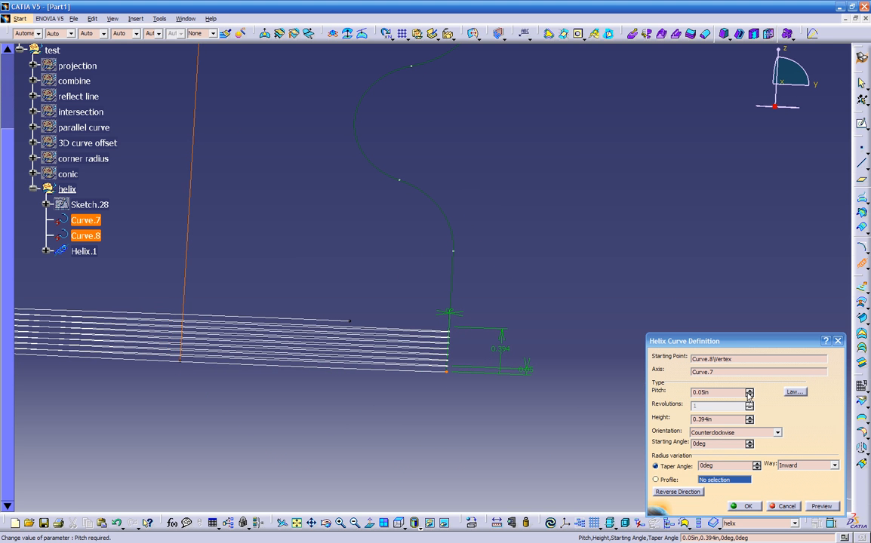
pyautogui.click(749, 392)
pyautogui.moveTo(495, 322); pyautogui.dragTo(510, 305, button='middle')
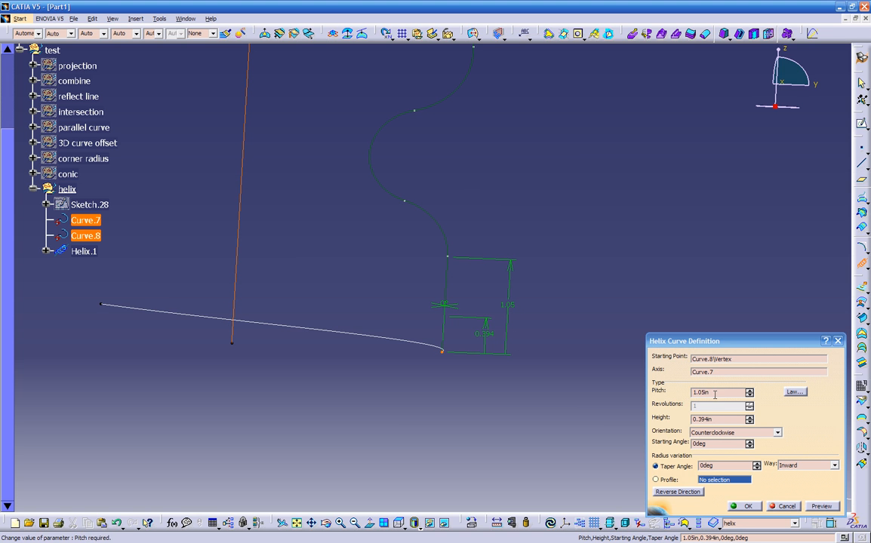
# Step: Set the helix pitch to 0.1 in and open its height for editing
pyautogui.doubleClick(713, 396)
pyautogui.write('.0')
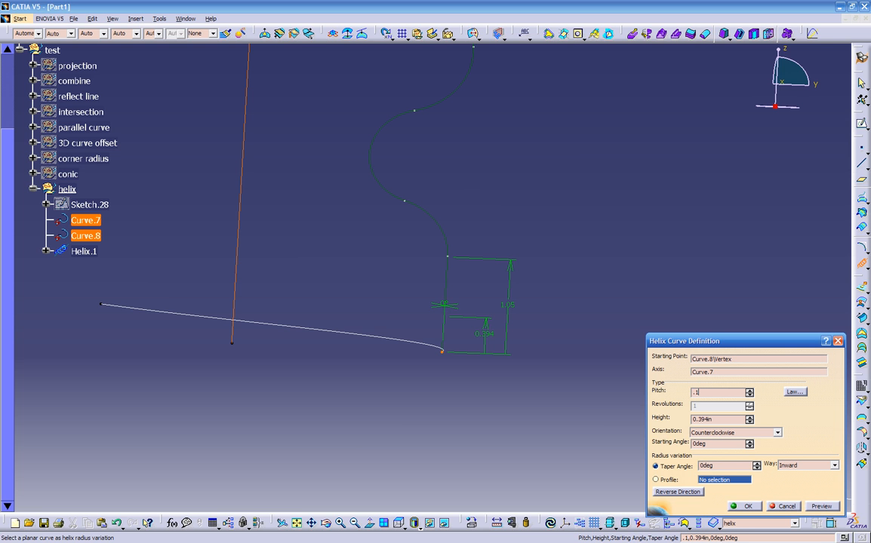
pyautogui.press('Tab')
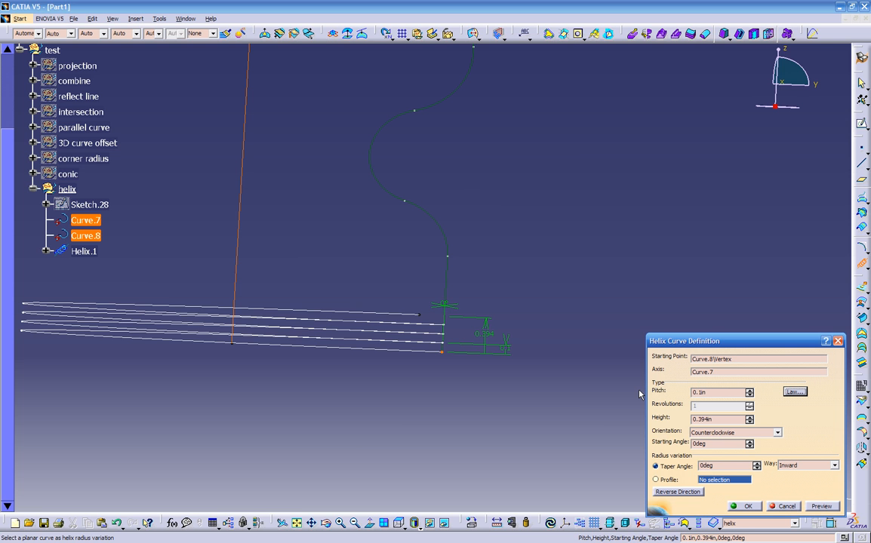
pyautogui.press('Tab')
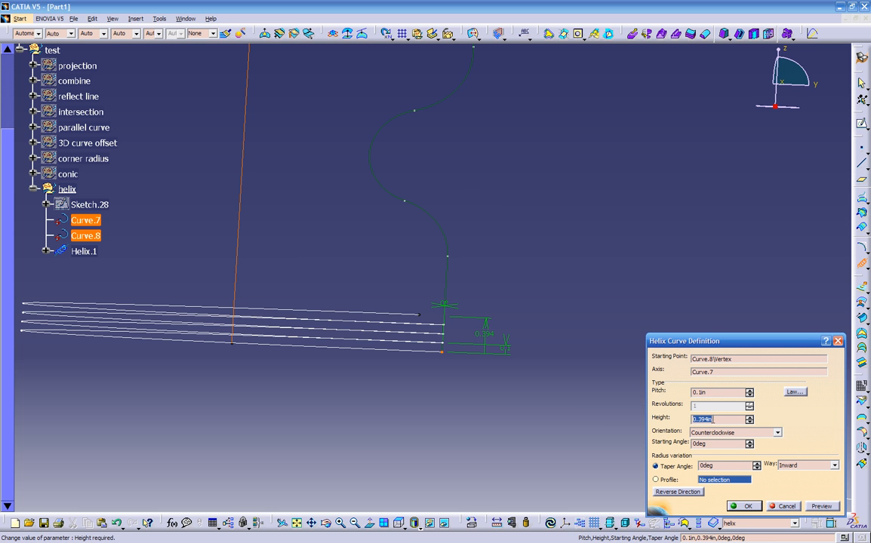
# Step: Try helix heights of 2 in, 3 in and 5 in against the length of the axis line
pyautogui.write('2')
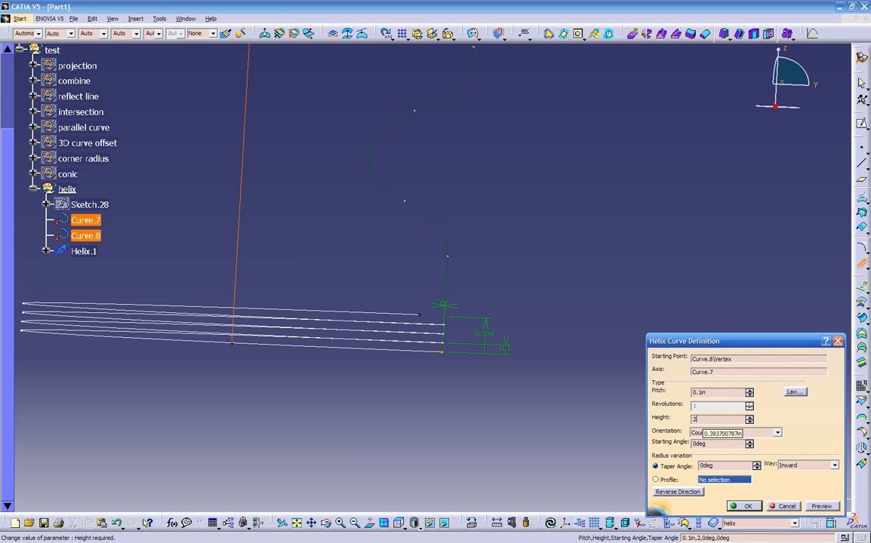
pyautogui.press('Return')
pyautogui.moveTo(524, 398); pyautogui.dragTo(433, 291, button='middle')
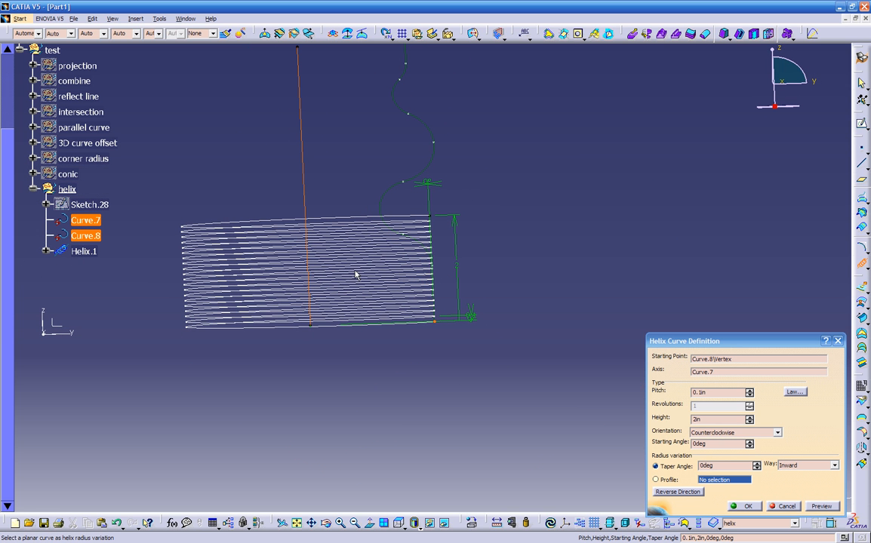
pyautogui.moveTo(464, 324); pyautogui.dragTo(475, 372, button='middle')
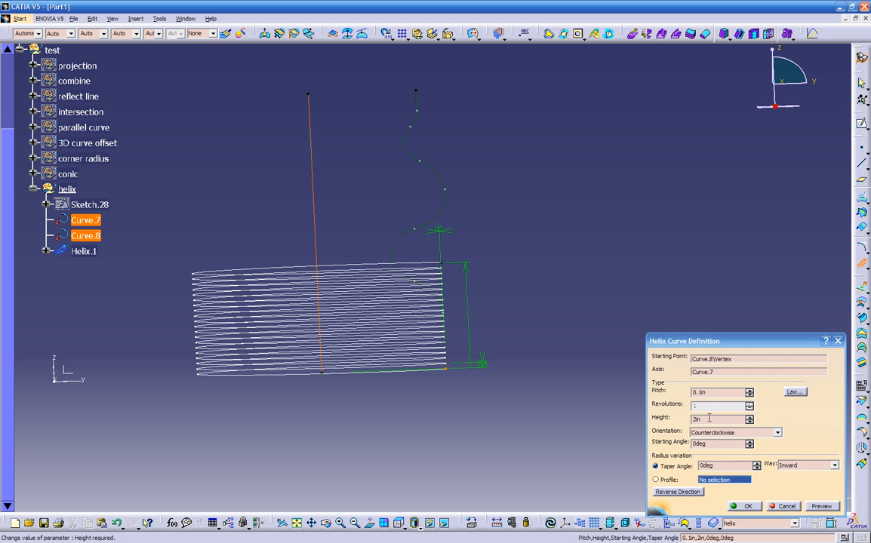
pyautogui.write('3')
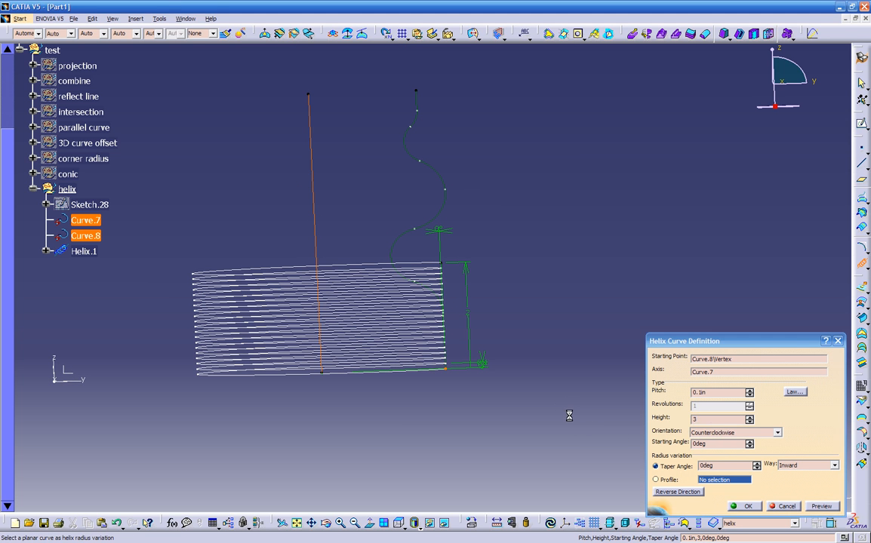
pyautogui.press('Return')
pyautogui.write('5in')
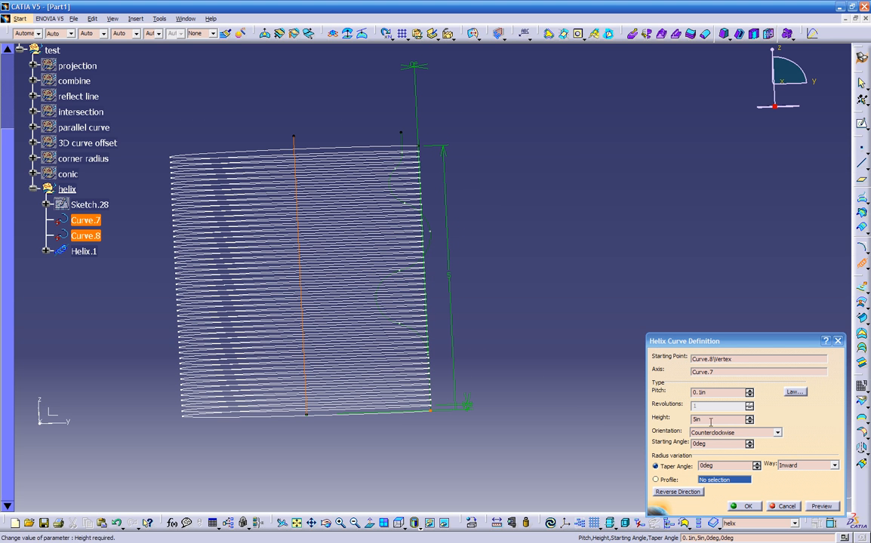
# Step: Set the helix height to 6 in so the coils extend past the axis line's upper end
pyautogui.write('6')
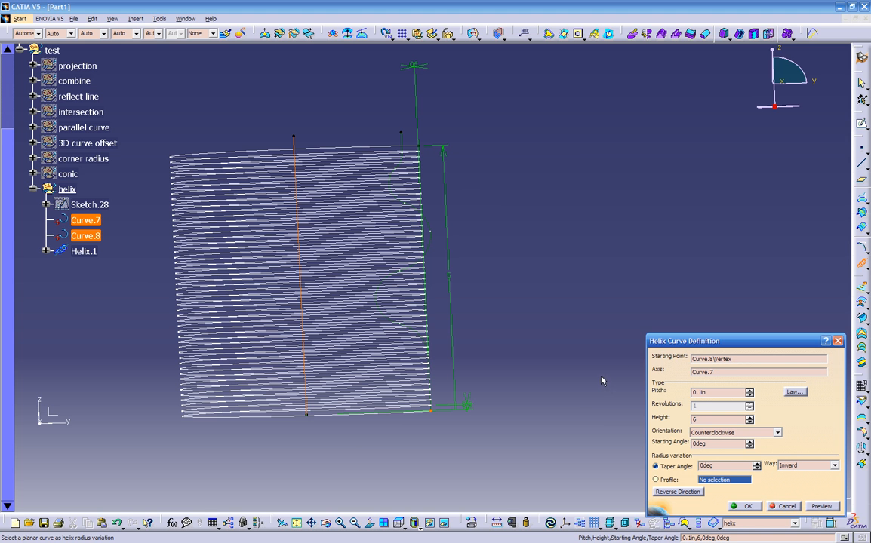
pyautogui.press('Return')
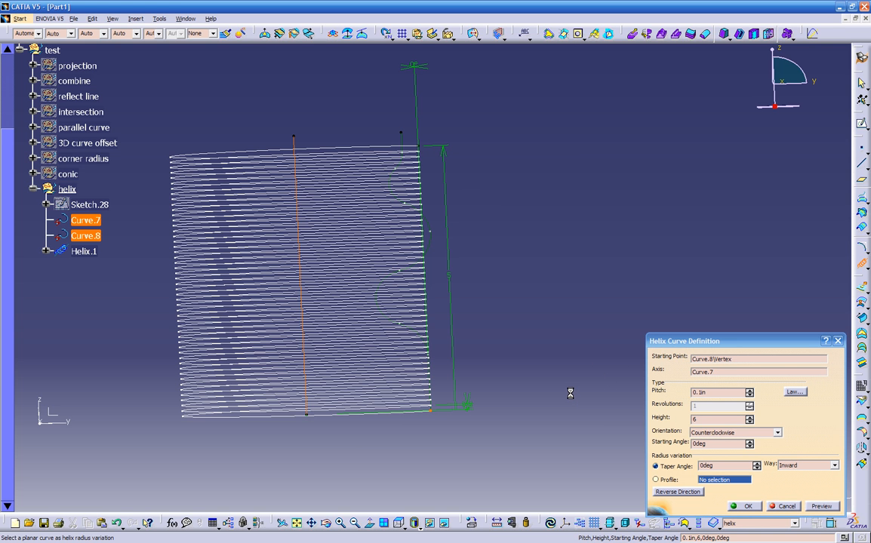
pyautogui.moveTo(539, 346); pyautogui.dragTo(531, 405, button='middle')
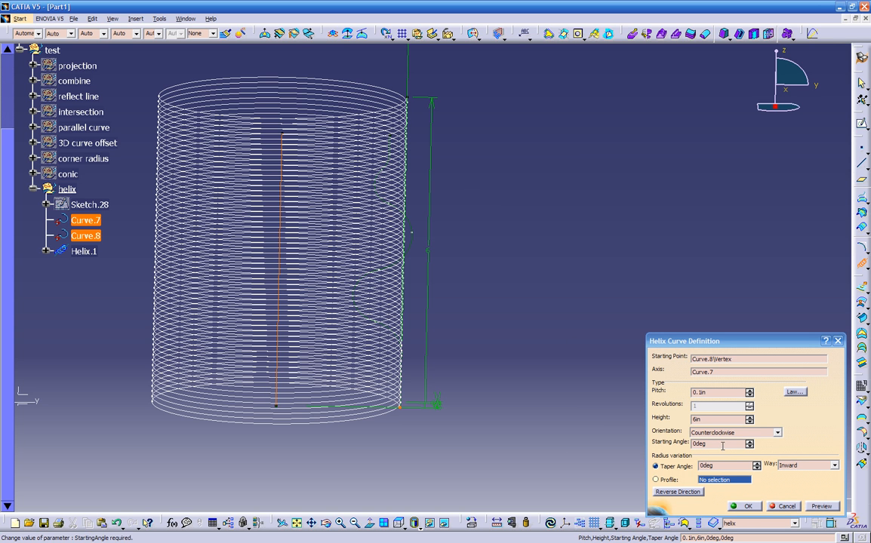
# Step: Try an inward taper angle of 11 degrees on the helix radius
pyautogui.doubleClick(702, 466)
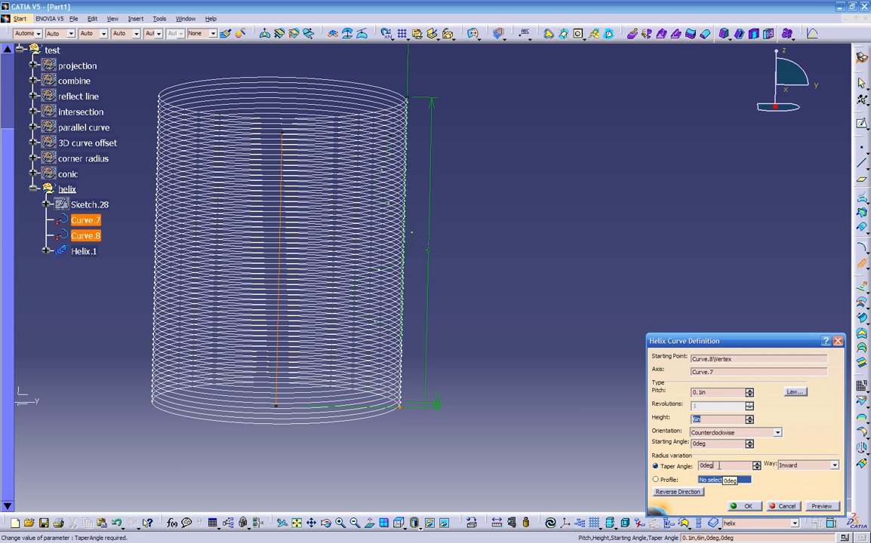
pyautogui.write('11')
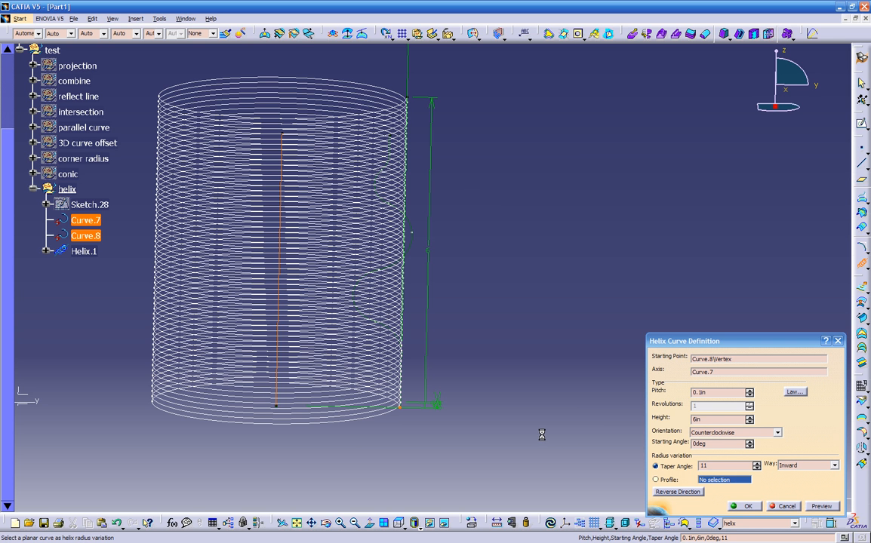
pyautogui.moveTo(434, 386); pyautogui.dragTo(529, 411, button='middle')
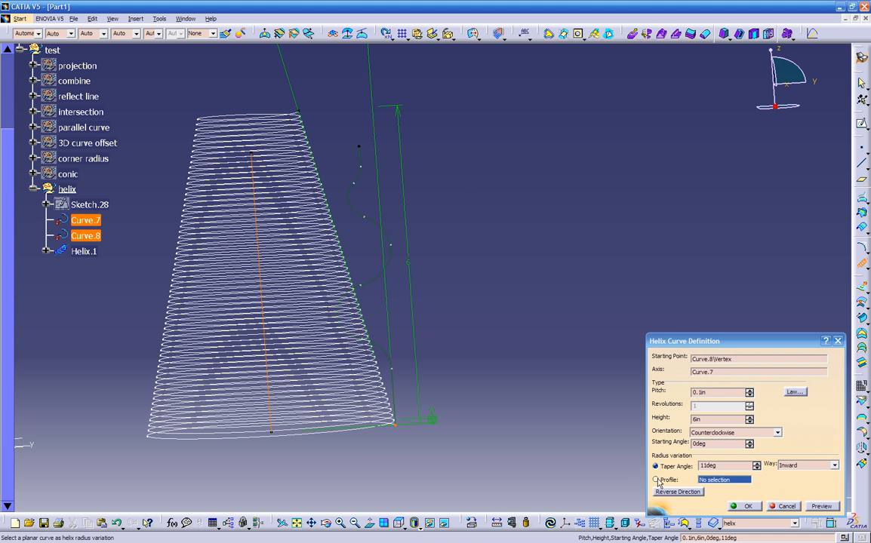
# Step: Switch the helix radius variation to Profile and use the wavy Curve.8 as the profile
pyautogui.click(656, 481)
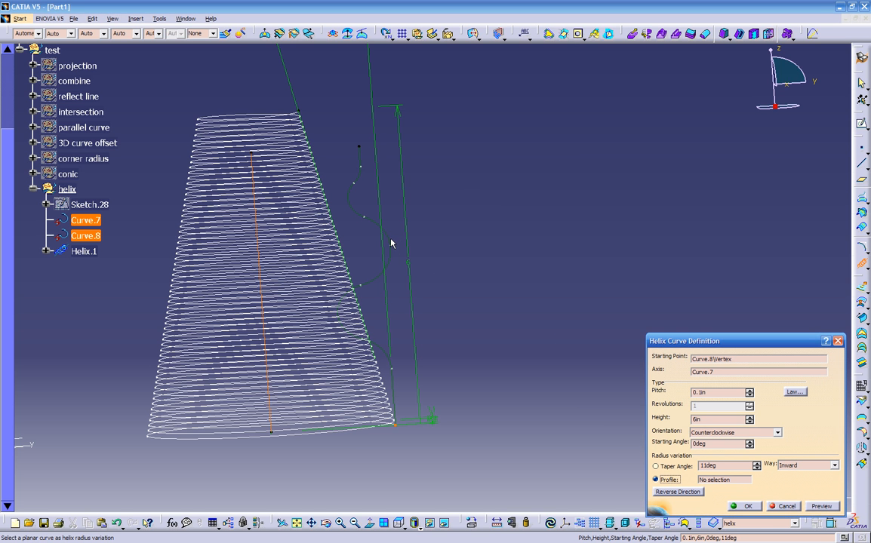
pyautogui.click(359, 219)
pyautogui.moveTo(395, 310)
pyautogui.mouseDown(button='middle')
pyautogui.moveTo(382, 323)
pyautogui.moveTo(459, 342)
pyautogui.moveTo(385, 359)
pyautogui.moveTo(304, 309)
pyautogui.moveTo(264, 315)
pyautogui.moveTo(396, 347)
pyautogui.moveTo(382, 359)
pyautogui.moveTo(427, 374)
pyautogui.moveTo(399, 289)
pyautogui.mouseUp(button='middle')
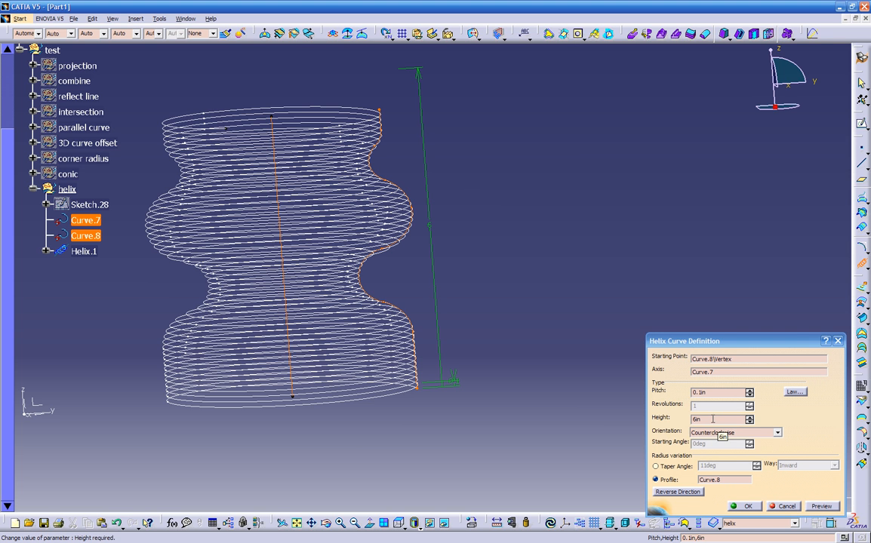
# Step: Set the start value of the constant pitch law to 2 in and inspect the resulting helix
pyautogui.click(795, 392)
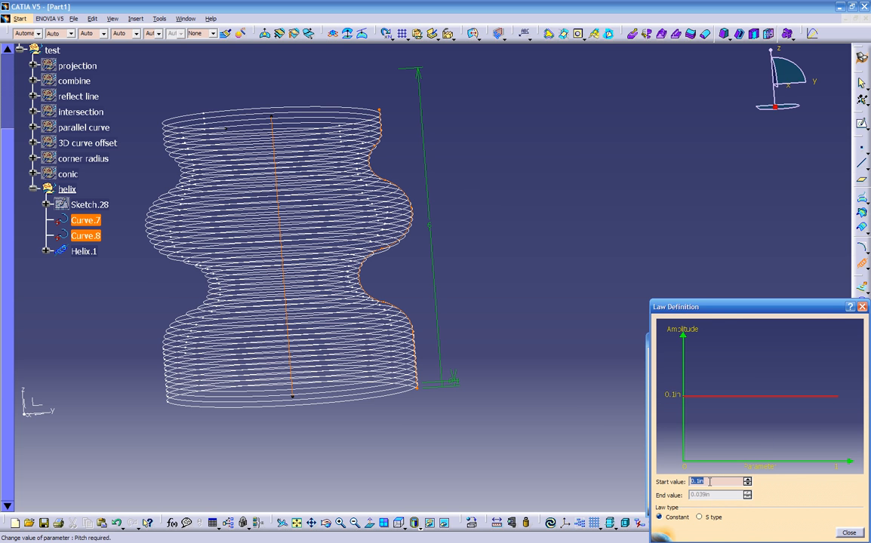
pyautogui.write('2')
pyautogui.click(841, 534)
pyautogui.moveTo(584, 424); pyautogui.dragTo(528, 402, button='middle')
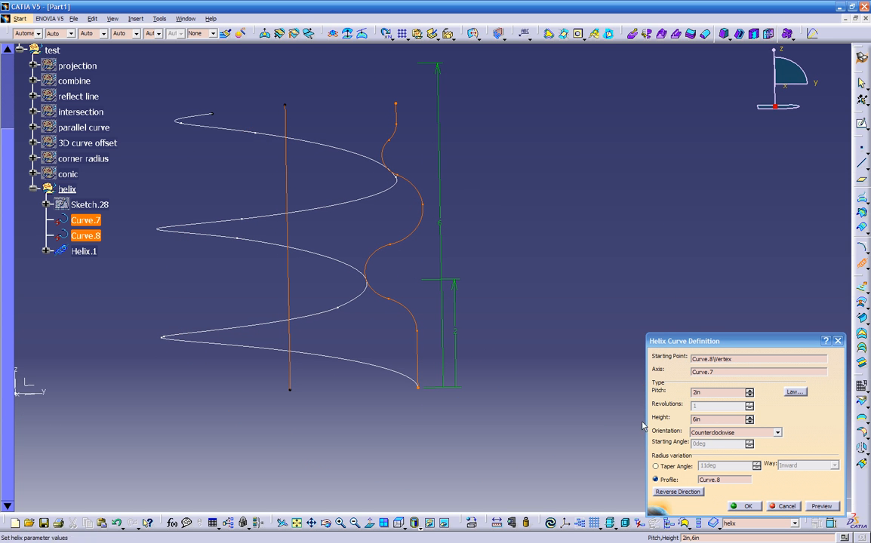
pyautogui.moveTo(505, 335); pyautogui.dragTo(510, 370, button='middle')
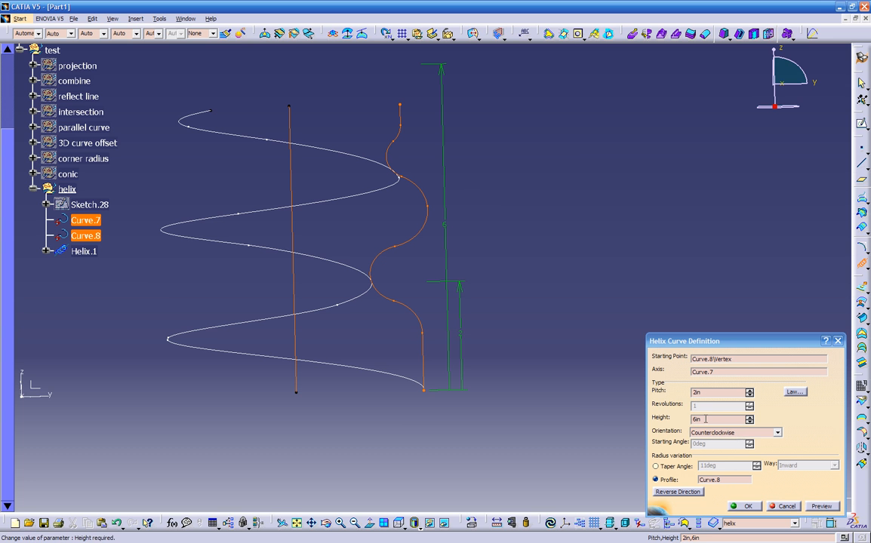
pyautogui.moveTo(466, 333); pyautogui.dragTo(422, 354, button='middle')
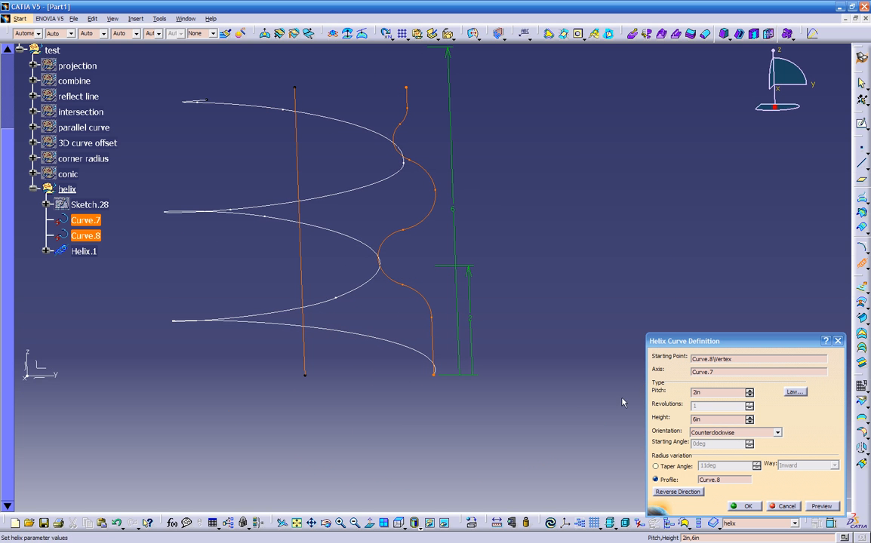
# Step: Change the helix orientation to Clockwise and inspect the coils
pyautogui.click(732, 433)
pyautogui.click(712, 445)
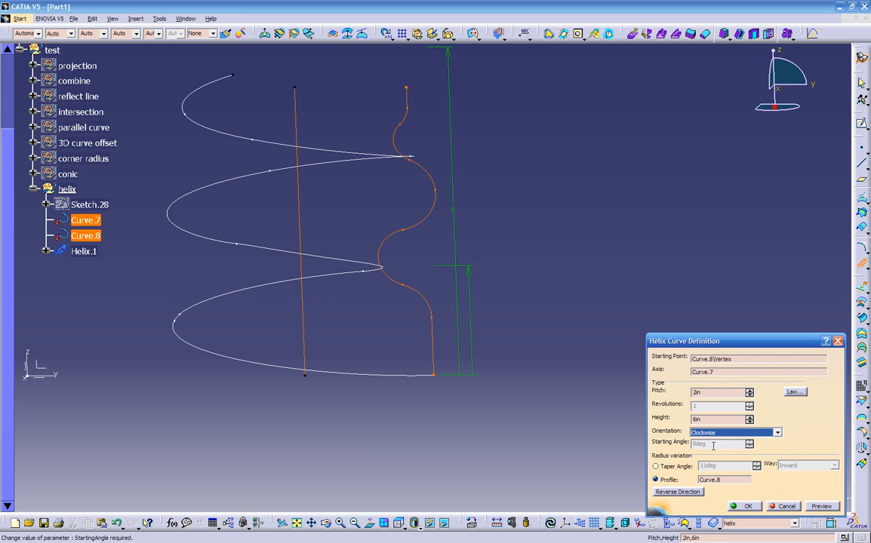
pyautogui.moveTo(391, 264); pyautogui.dragTo(394, 320, button='middle')
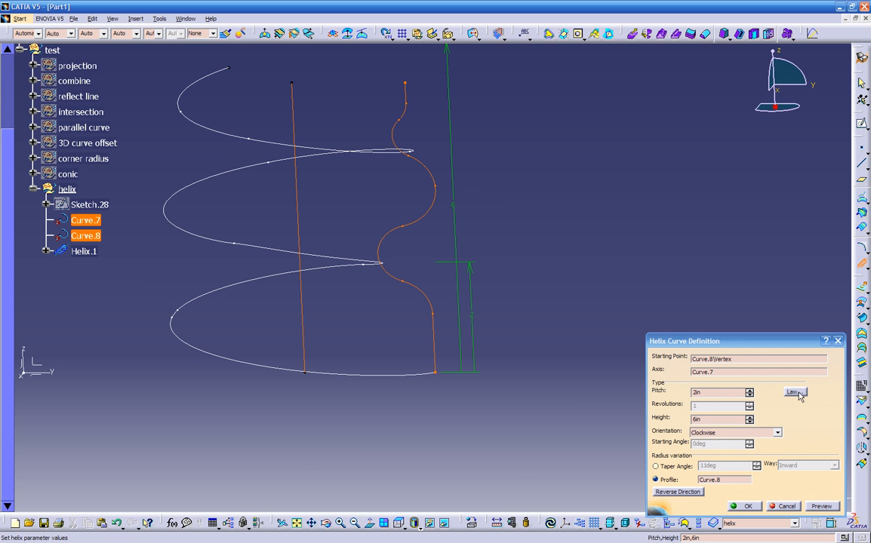
# Step: Switch the pitch law to S type with an end value of 0.2 in
pyautogui.click(793, 392)
pyautogui.click(700, 517)
pyautogui.moveTo(717, 495); pyautogui.dragTo(651, 496)
pyautogui.write('.2in')
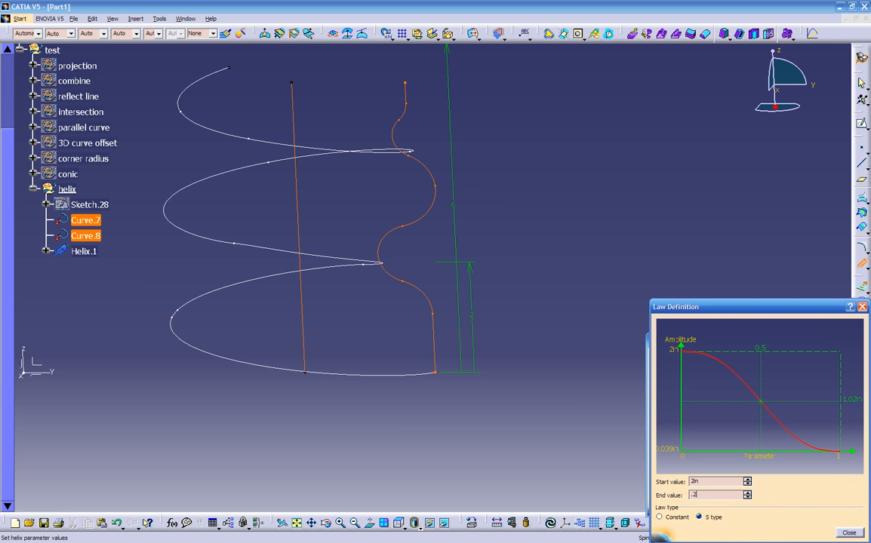
pyautogui.click(848, 533)
pyautogui.moveTo(423, 419); pyautogui.dragTo(392, 283, button='middle')
# Step: Try the variable-pitch helix with 2 revolutions and with 4 revolutions
pyautogui.click(695, 406)
pyautogui.write('2')
pyautogui.press('Return')
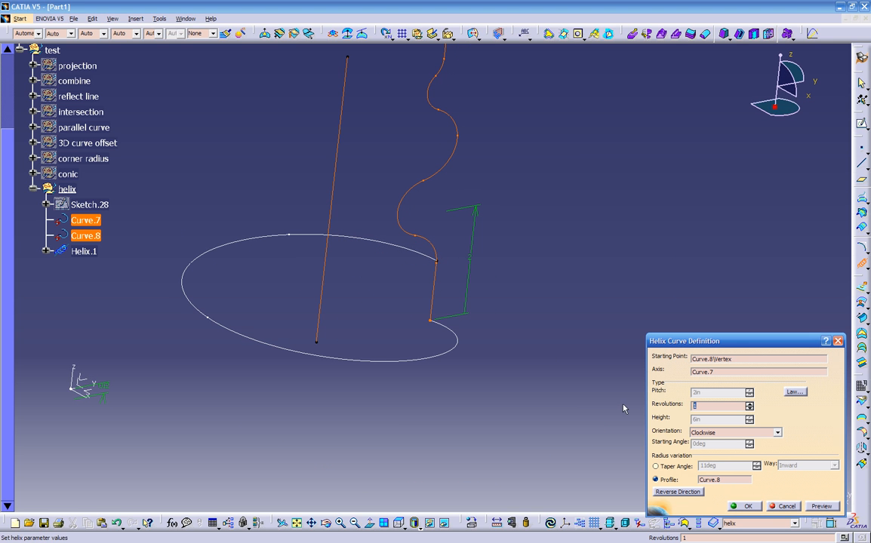
pyautogui.click(820, 507)
pyautogui.moveTo(635, 432); pyautogui.dragTo(363, 274, button='middle')
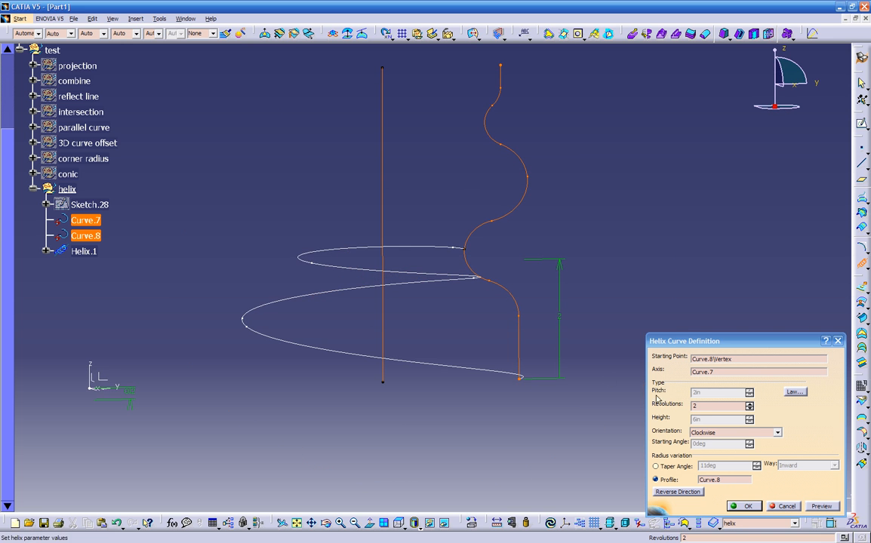
pyautogui.moveTo(708, 408); pyautogui.dragTo(630, 407)
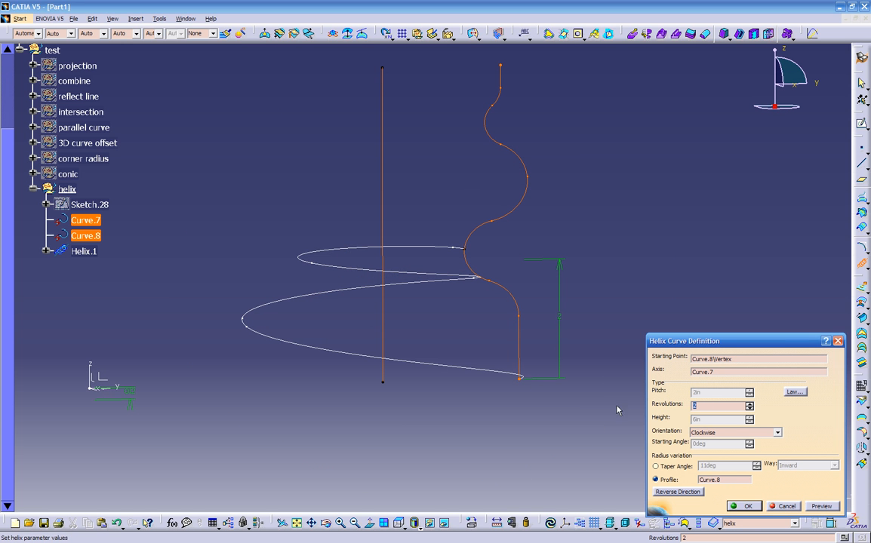
pyautogui.write('4')
pyautogui.press('Return')
pyautogui.moveTo(460, 344); pyautogui.dragTo(425, 345, button='middle')
# Step: Return the helix pitch law to the Constant type
pyautogui.click(795, 393)
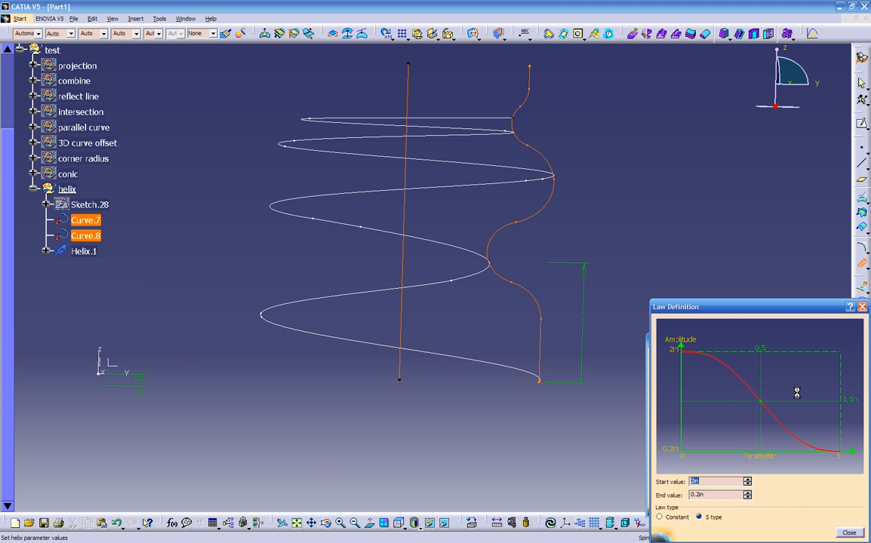
pyautogui.click(659, 516)
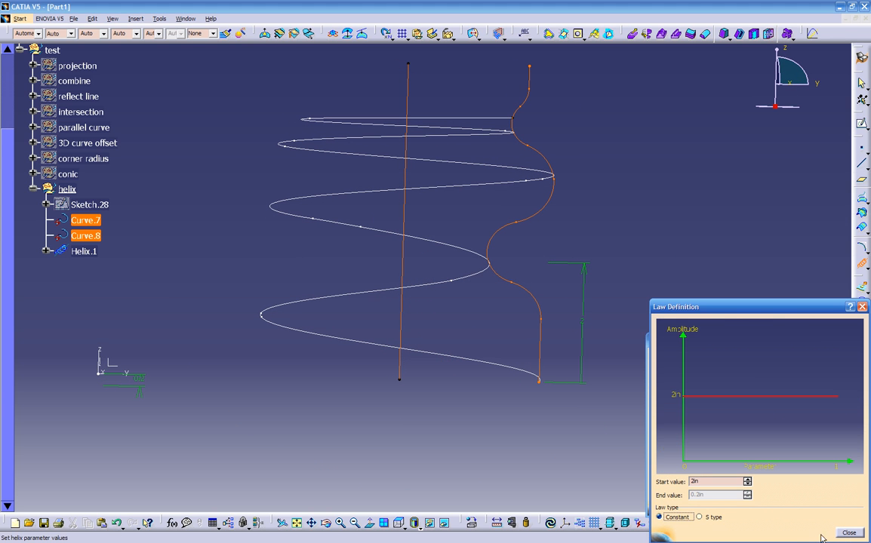
pyautogui.click(846, 532)
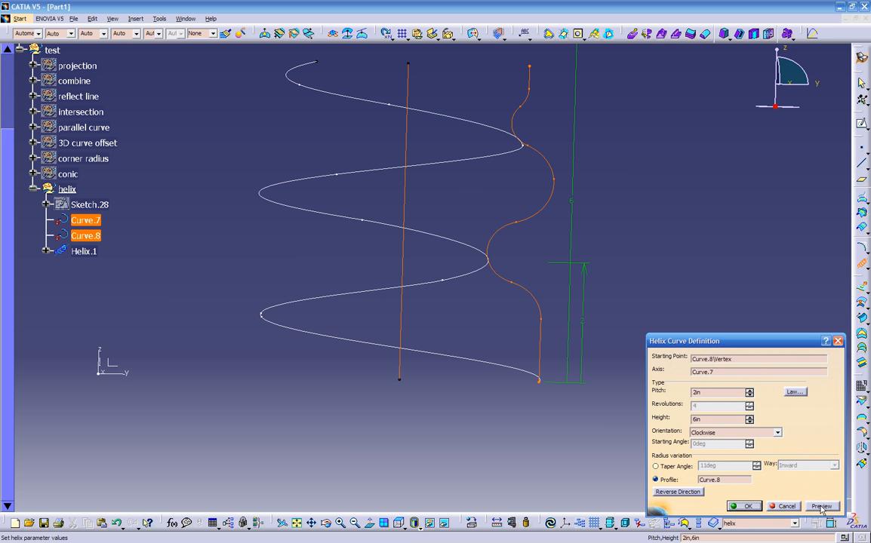
pyautogui.moveTo(409, 314); pyautogui.dragTo(409, 367, button='middle')
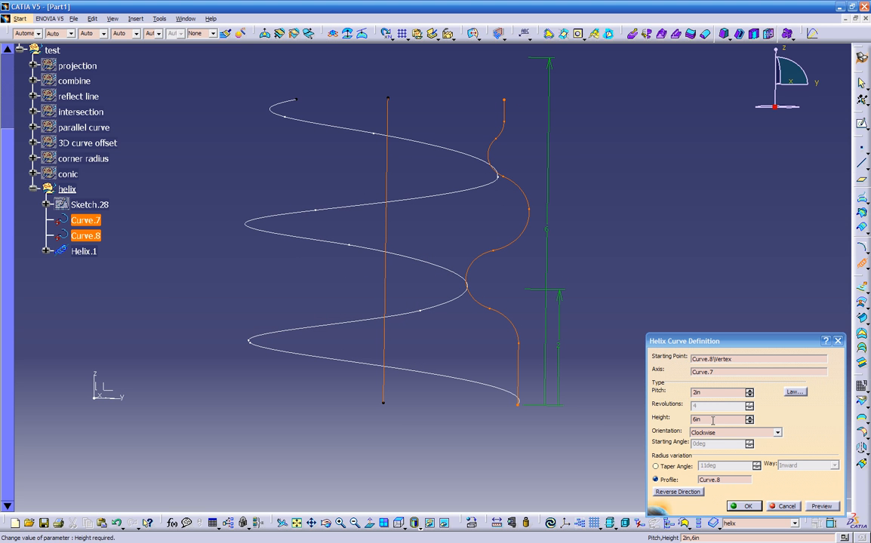
# Step: Set the helix pitch to 0.5 in and inspect the coils along the wavy profile
pyautogui.moveTo(710, 394); pyautogui.dragTo(672, 394)
pyautogui.write('.5')
pyautogui.press('Return')
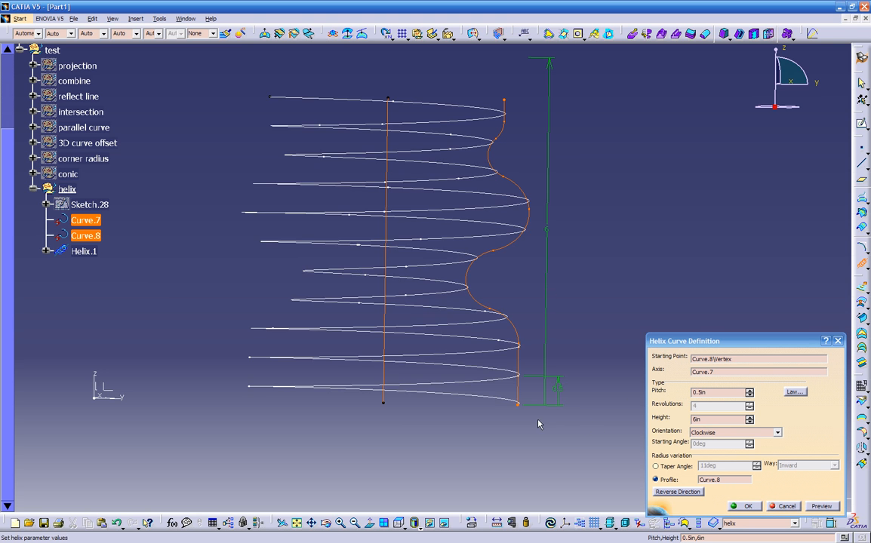
pyautogui.moveTo(360, 345); pyautogui.dragTo(480, 384, button='middle')
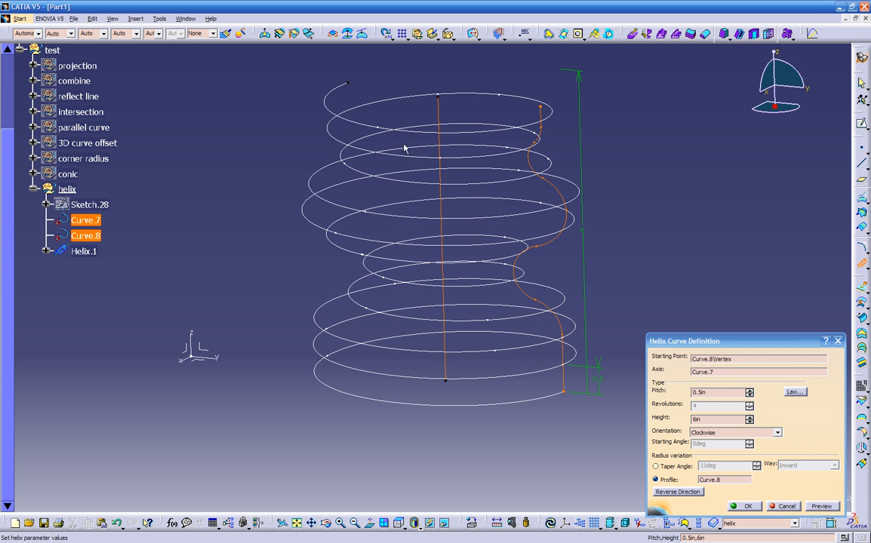
# Step: Change the helix orientation back to Counterclockwise
pyautogui.click(726, 432)
pyautogui.click(711, 442)
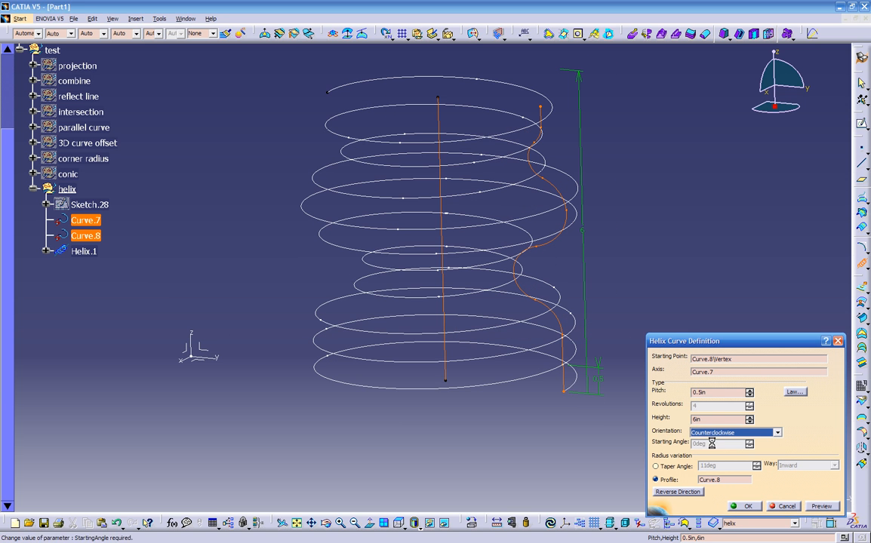
pyautogui.moveTo(365, 73); pyautogui.dragTo(461, 227, button='middle')
# Step: Try helix pitches of 0.1 in and 0.05 in along the wavy profile
pyautogui.doubleClick(716, 392)
pyautogui.write('.1')
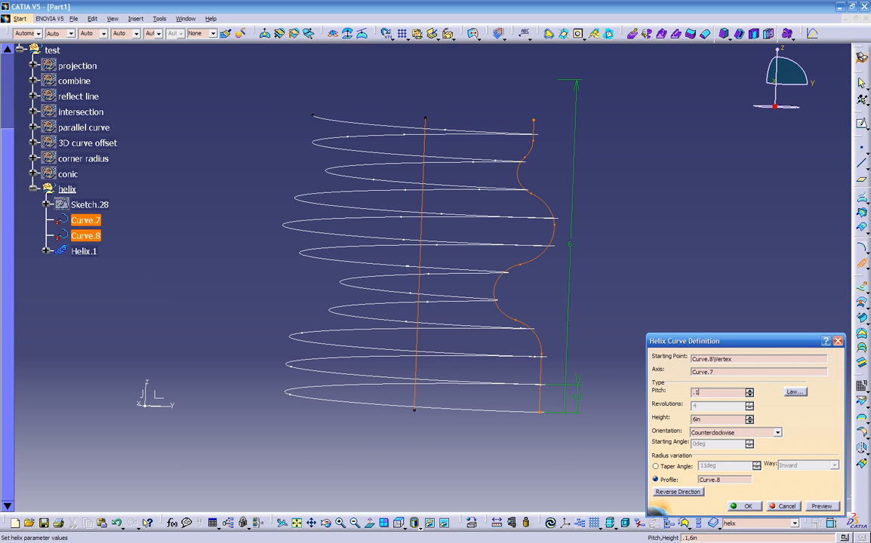
pyautogui.click(821, 506)
pyautogui.moveTo(460, 357); pyautogui.dragTo(378, 392, button='middle')
pyautogui.write('.05in')
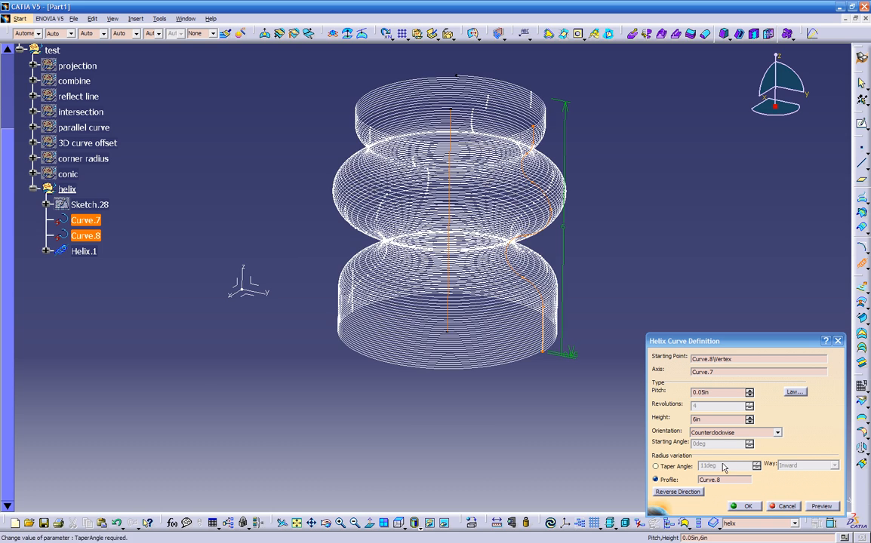
pyautogui.moveTo(489, 381); pyautogui.dragTo(541, 360, button='middle')
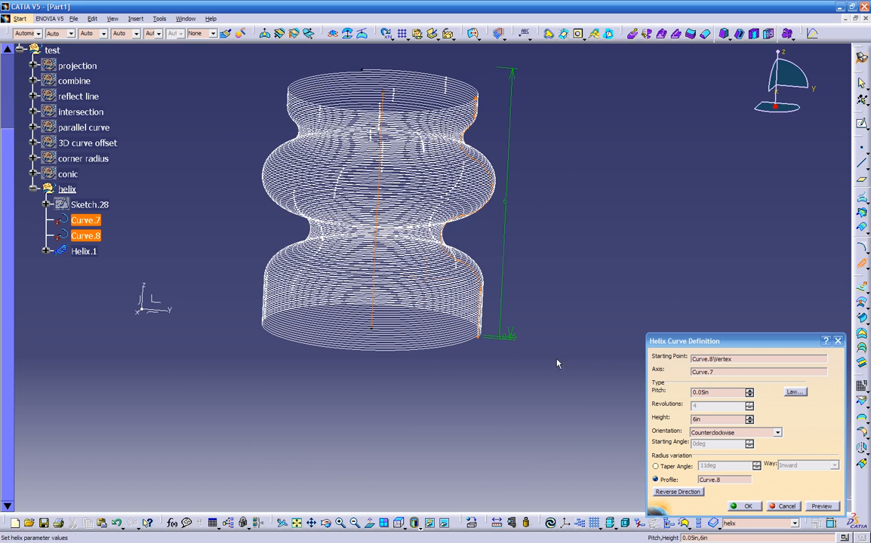
# Step: Set the helix pitch to 0.01 in and preview the curve
pyautogui.moveTo(717, 393); pyautogui.dragTo(654, 393)
pyautogui.write('.01')
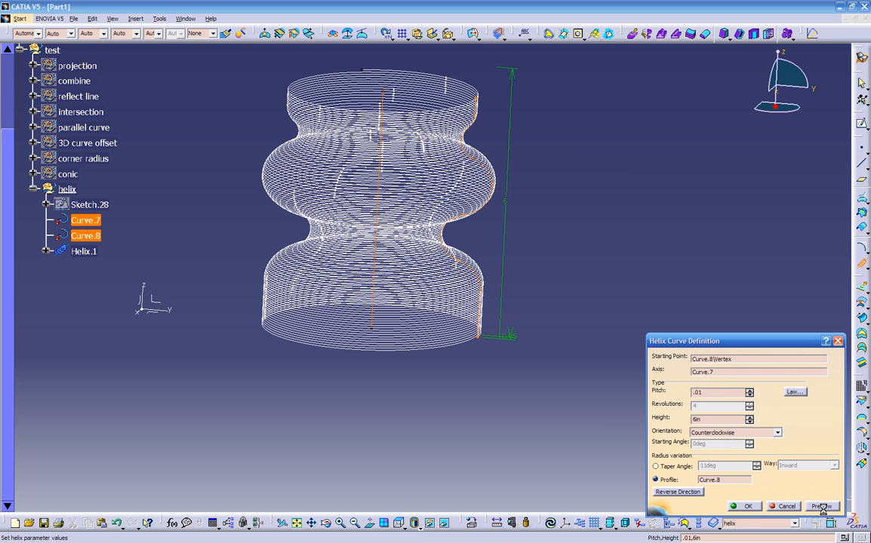
pyautogui.click(821, 506)
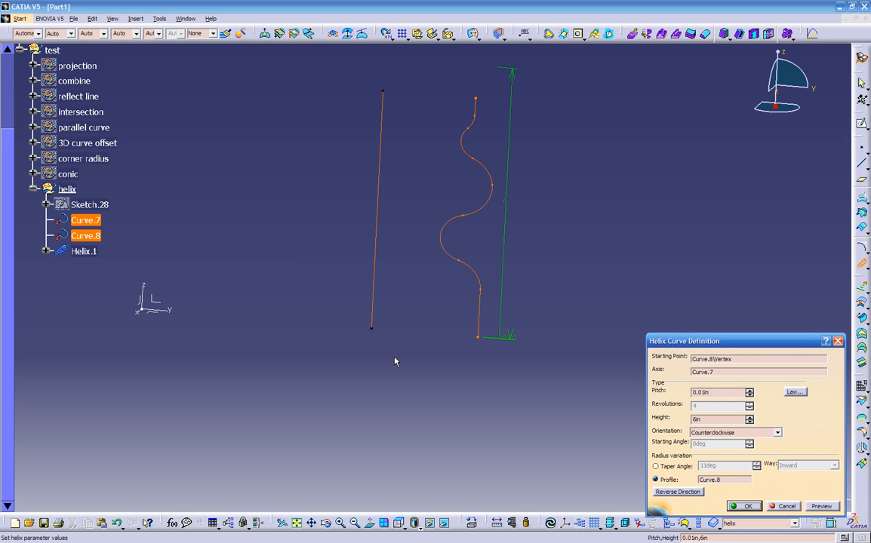
# Step: Set the helix pitch to 0.2 in, preview the coils along the wavy profile and create the helix
pyautogui.moveTo(436, 389); pyautogui.dragTo(513, 358, button='middle')
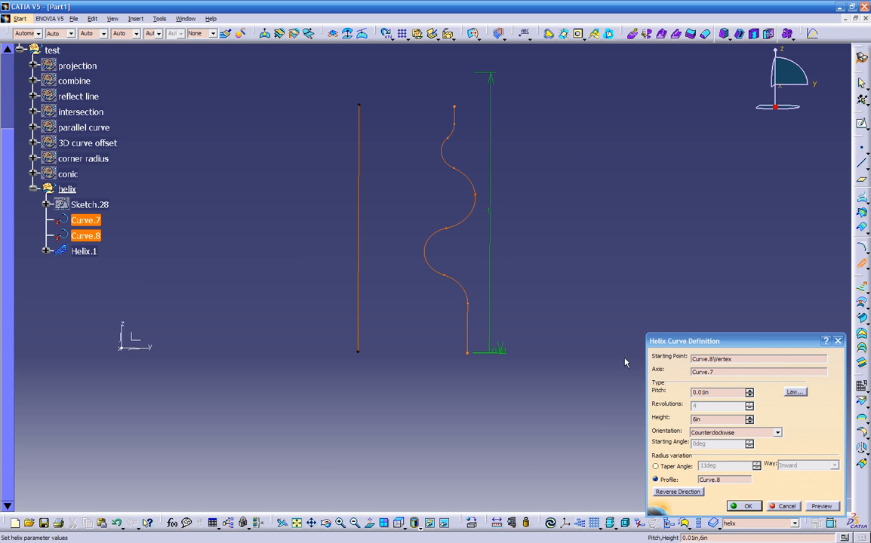
pyautogui.moveTo(712, 392); pyautogui.dragTo(658, 401)
pyautogui.write('.2')
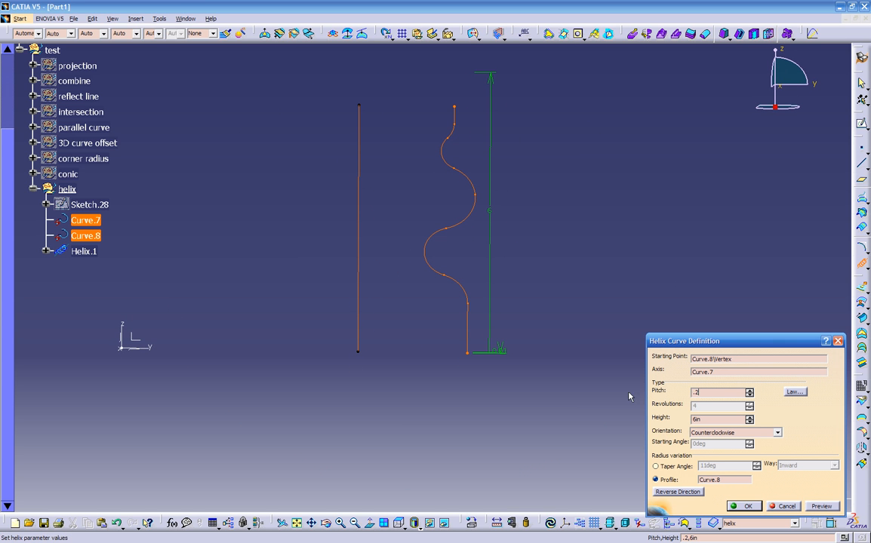
pyautogui.click(821, 506)
pyautogui.moveTo(410, 359)
pyautogui.mouseDown(button='middle')
pyautogui.moveTo(447, 336)
pyautogui.moveTo(506, 421)
pyautogui.moveTo(516, 423)
pyautogui.moveTo(492, 361)
pyautogui.moveTo(416, 393)
pyautogui.moveTo(443, 421)
pyautogui.moveTo(492, 356)
pyautogui.moveTo(398, 305)
pyautogui.moveTo(321, 305)
pyautogui.moveTo(261, 355)
pyautogui.moveTo(393, 355)
pyautogui.moveTo(496, 317)
pyautogui.moveTo(393, 363)
pyautogui.moveTo(491, 312)
pyautogui.mouseUp(button='middle')
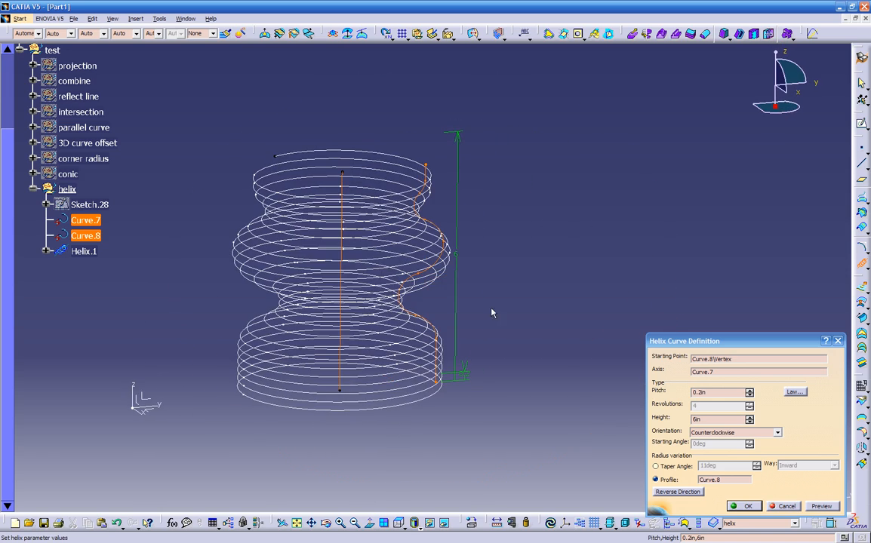
pyautogui.click(741, 506)
pyautogui.moveTo(613, 430); pyautogui.dragTo(586, 389, button='middle')
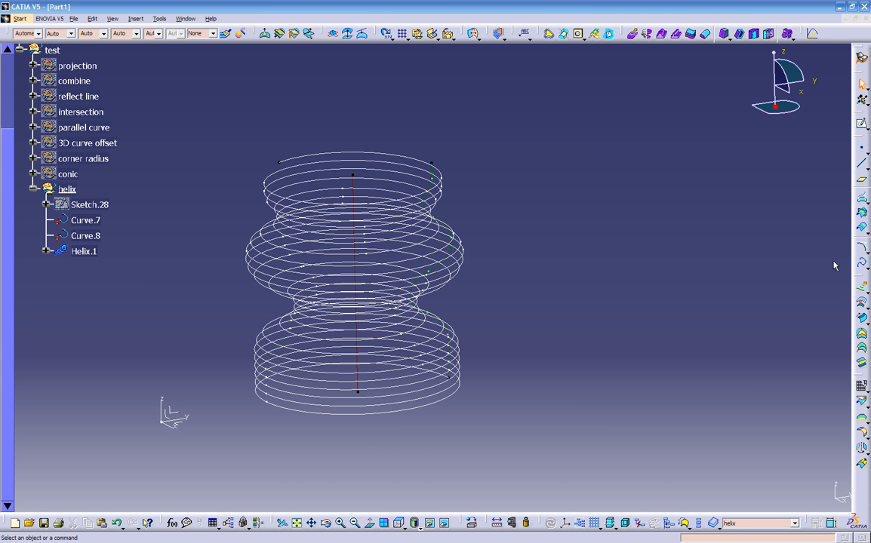
# Step: Hide the helix geometrical set
pyautogui.click(859, 266)
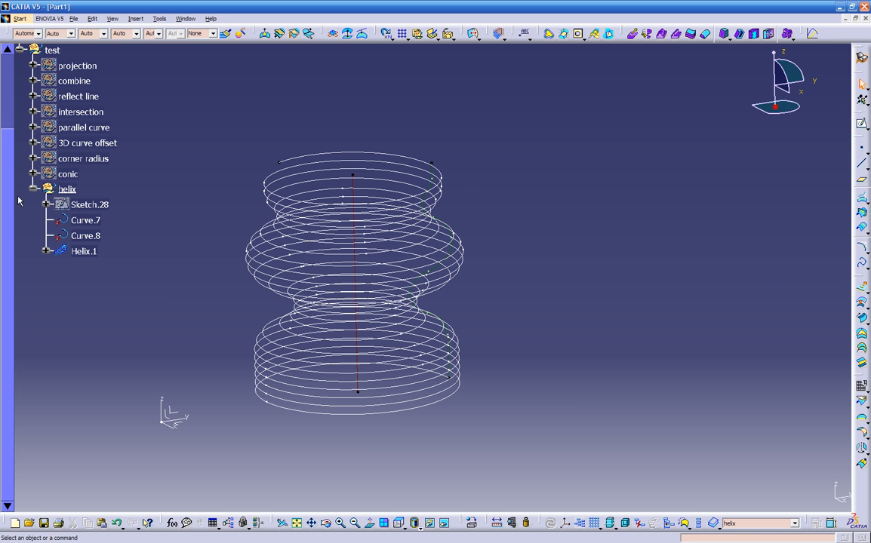
pyautogui.rightClick(65, 188)
pyautogui.click(91, 219)
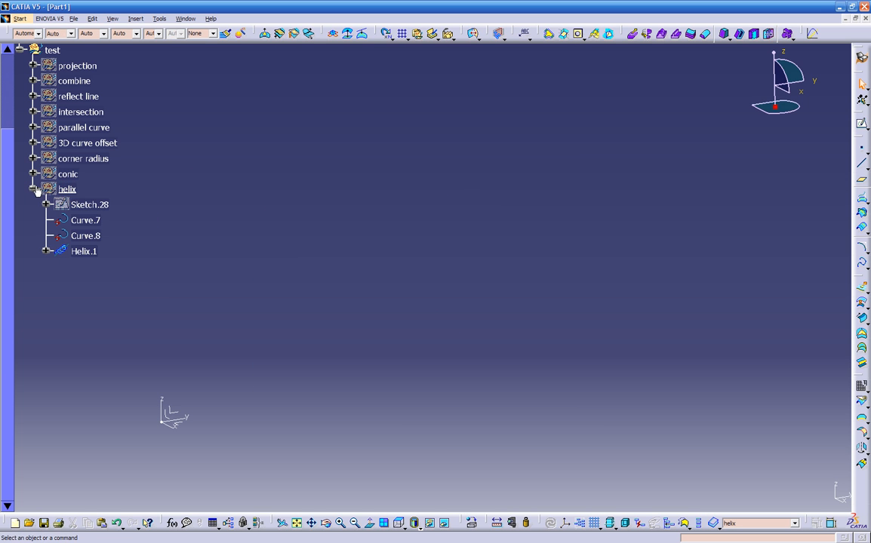
# Step: Insert a geometrical set named spiral with test as its father
pyautogui.click(136, 18)
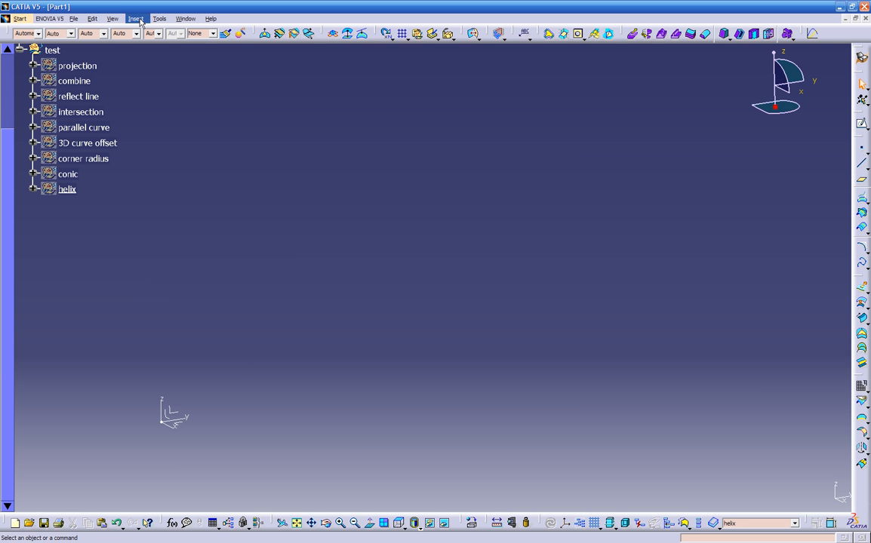
pyautogui.click(140, 64)
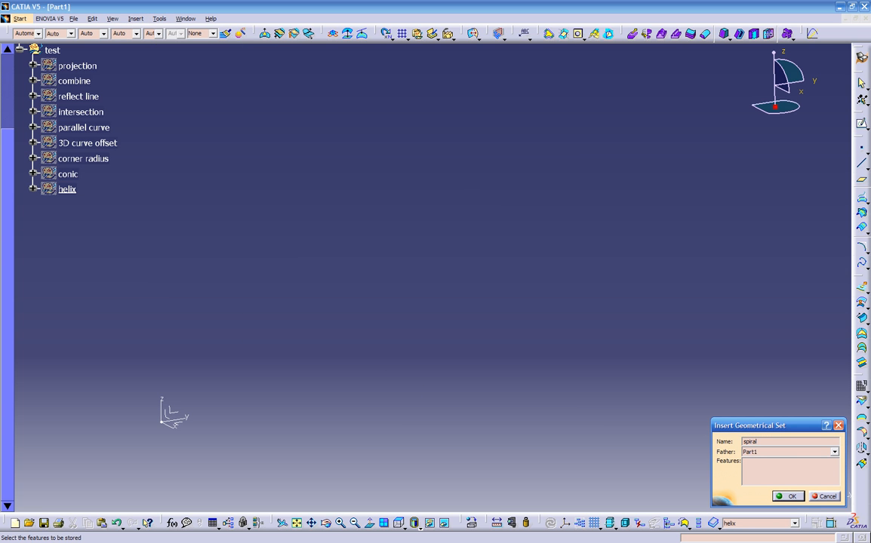
pyautogui.click(792, 451)
pyautogui.scroll(-1, 778, 498)
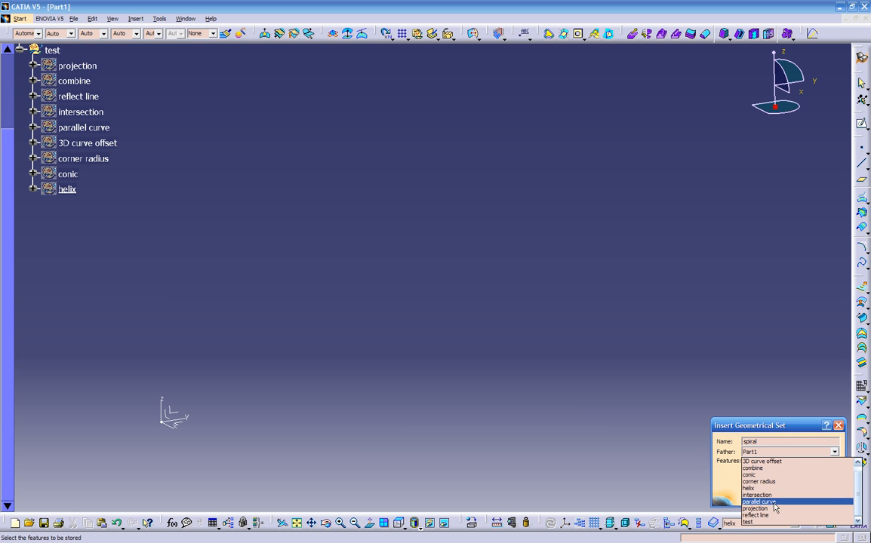
pyautogui.click(770, 520)
pyautogui.press('Return')
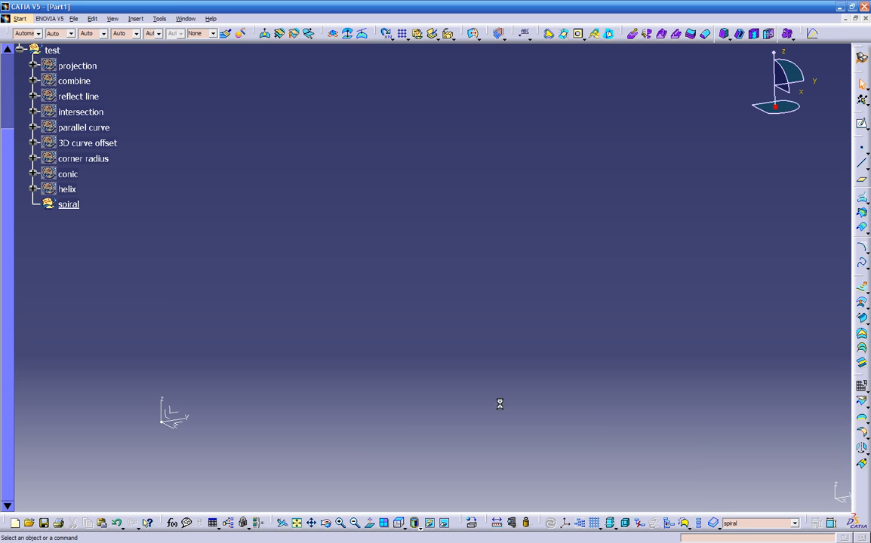
# Step: Sketch a freehand rectangle on the XY plane beside the origin and exit the sketch
pyautogui.moveTo(223, 430); pyautogui.dragTo(304, 348, button='middle')
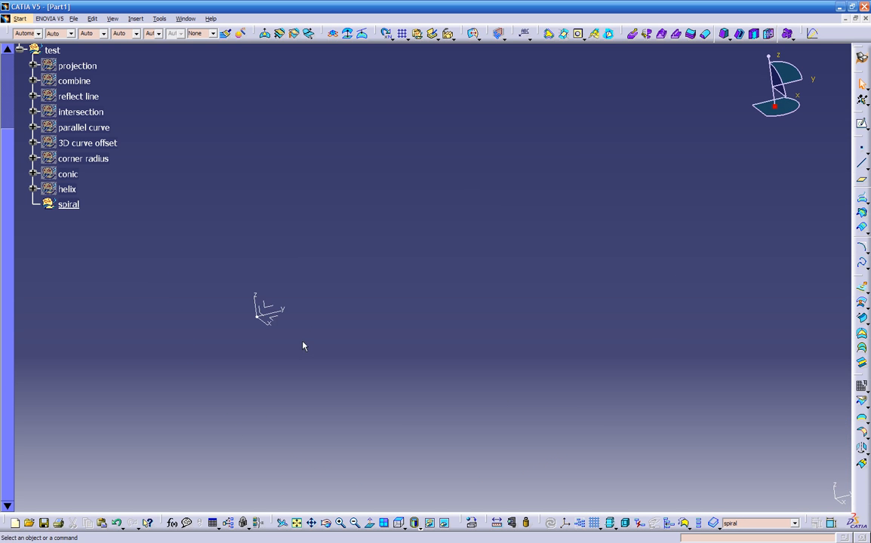
pyautogui.click(279, 322)
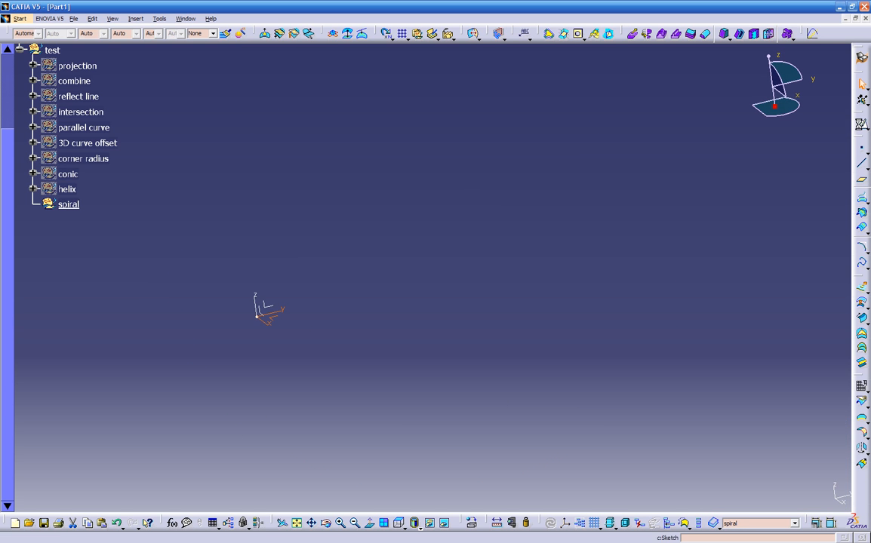
pyautogui.click(11, 31)
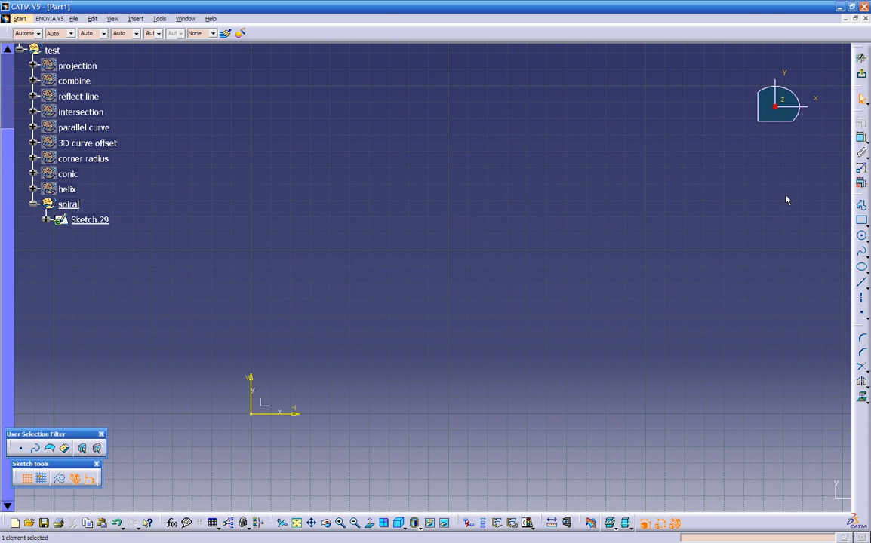
pyautogui.click(757, 177)
pyautogui.click(381, 418)
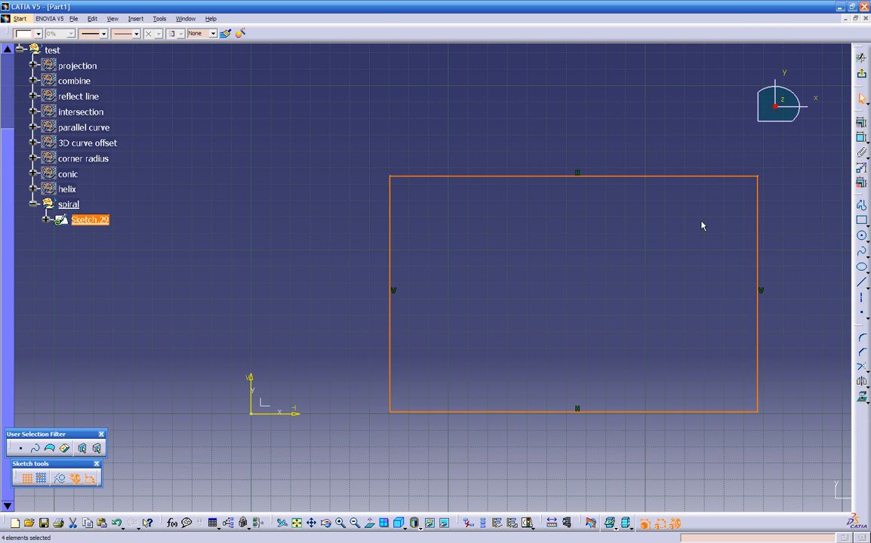
pyautogui.click(862, 73)
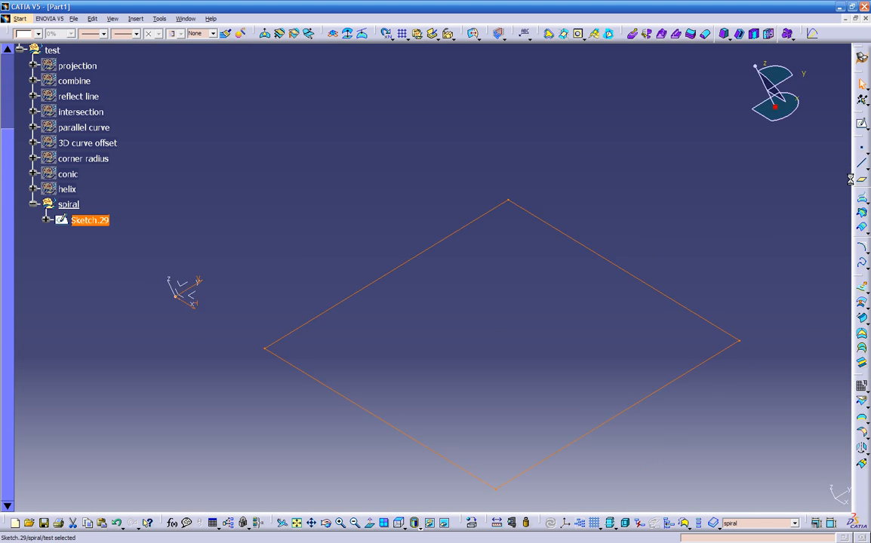
# Step: Fill the rectangle sketch with a surface and color that surface dark red
pyautogui.click(861, 334)
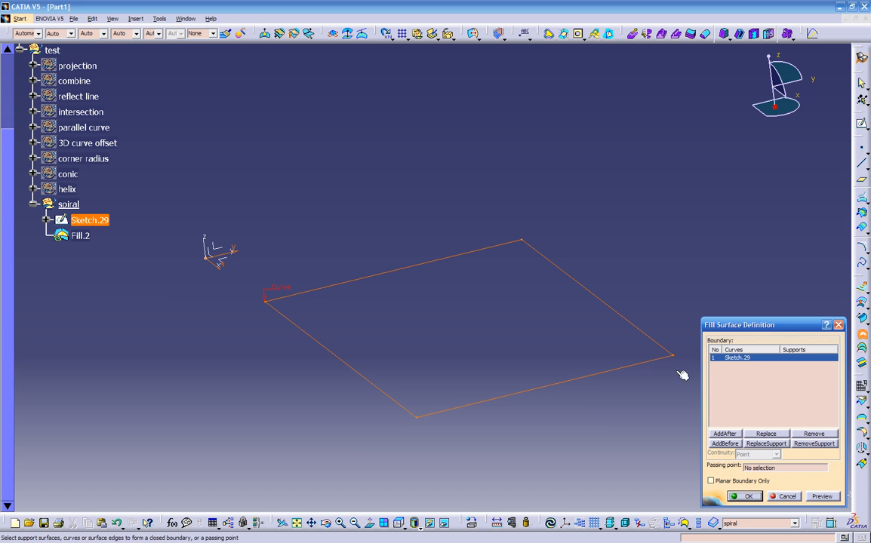
pyautogui.click(740, 496)
pyautogui.click(492, 327)
pyautogui.click(39, 35)
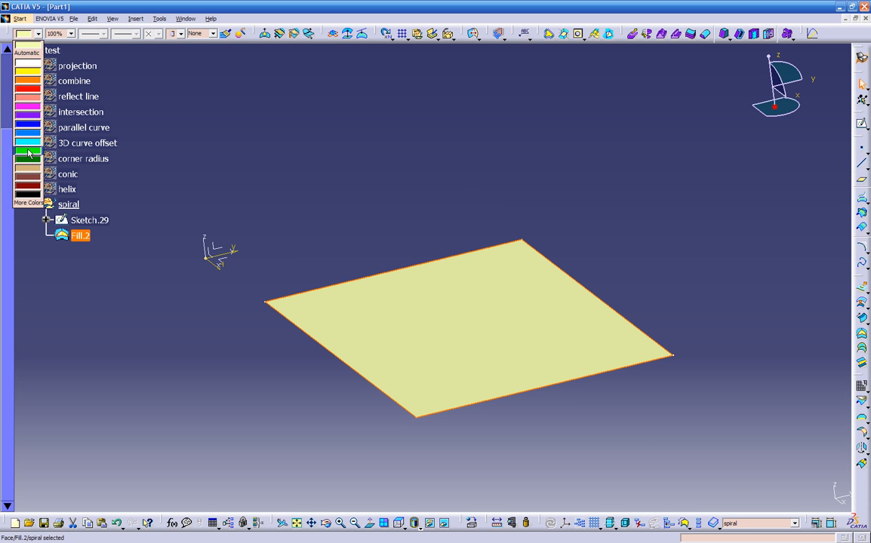
pyautogui.click(25, 173)
pyautogui.click(140, 297)
pyautogui.moveTo(140, 297); pyautogui.dragTo(293, 296, button='middle')
# Step: Create an on-plane point near the middle of the red surface at about H 6.458 in, V 3.17 in
pyautogui.click(470, 329)
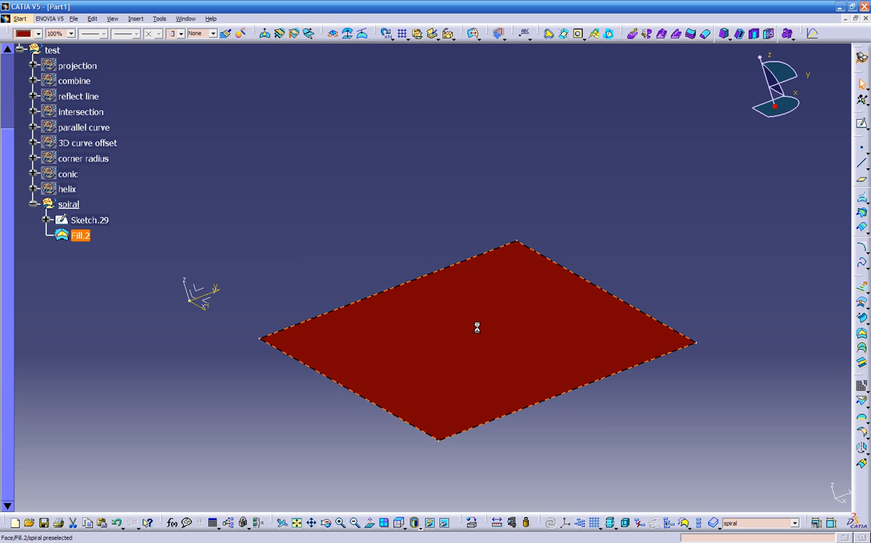
pyautogui.press('Return')
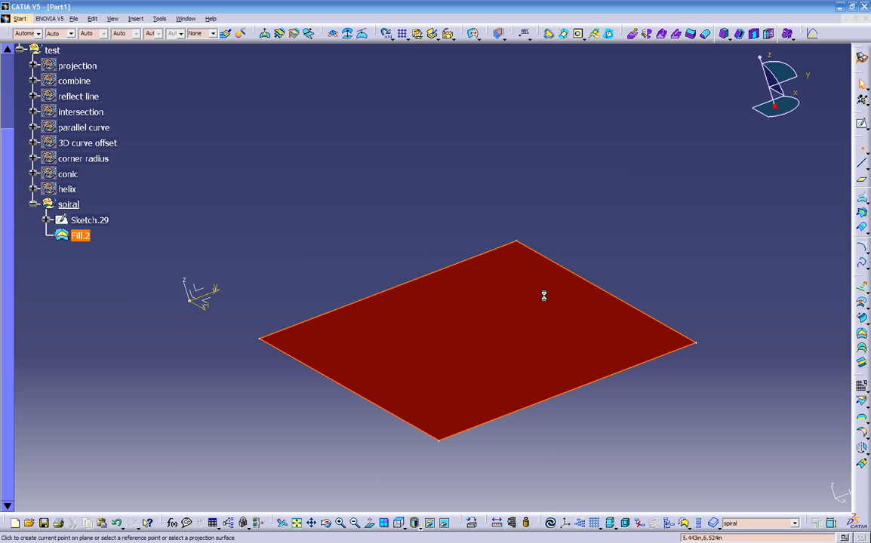
pyautogui.click(498, 340)
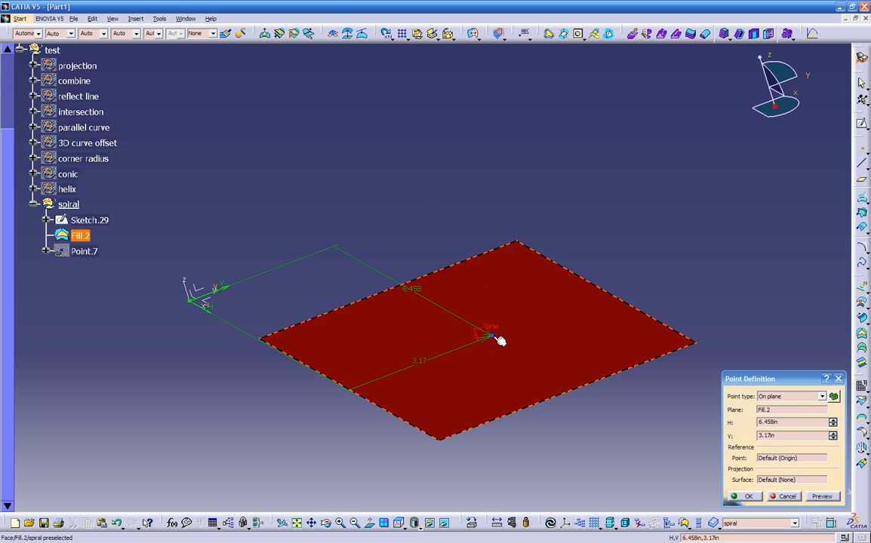
pyautogui.click(730, 492)
pyautogui.moveTo(657, 427); pyautogui.dragTo(656, 378, button='middle')
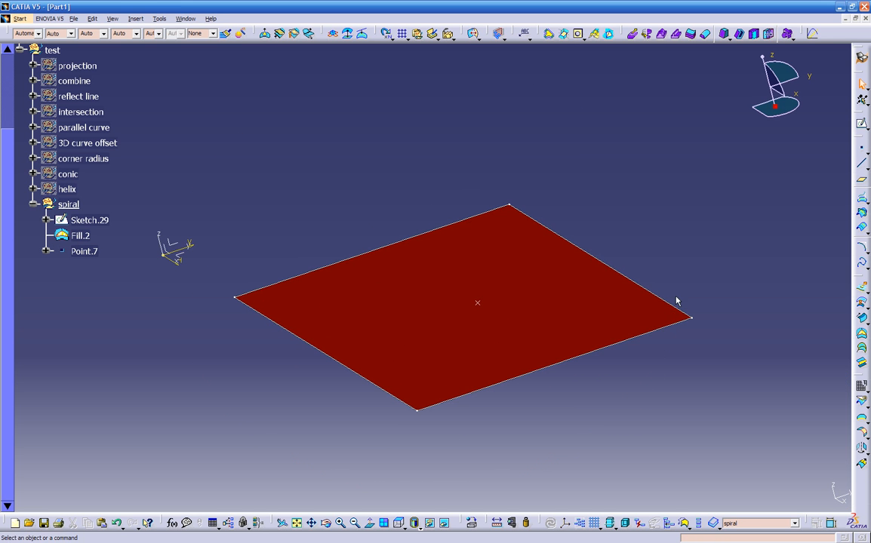
# Step: Start a spiral curve with the red fill surface as support and the point on it as center
pyautogui.click(862, 285)
pyautogui.click(831, 280)
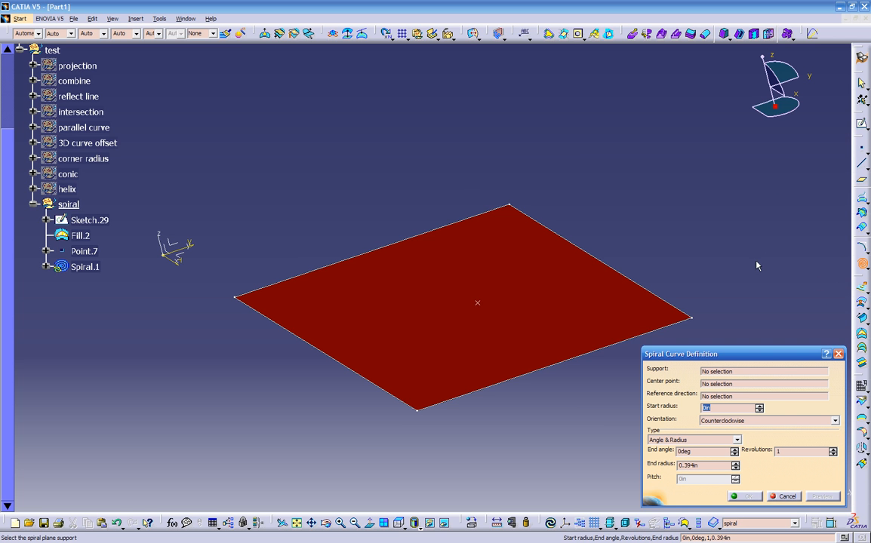
pyautogui.click(723, 372)
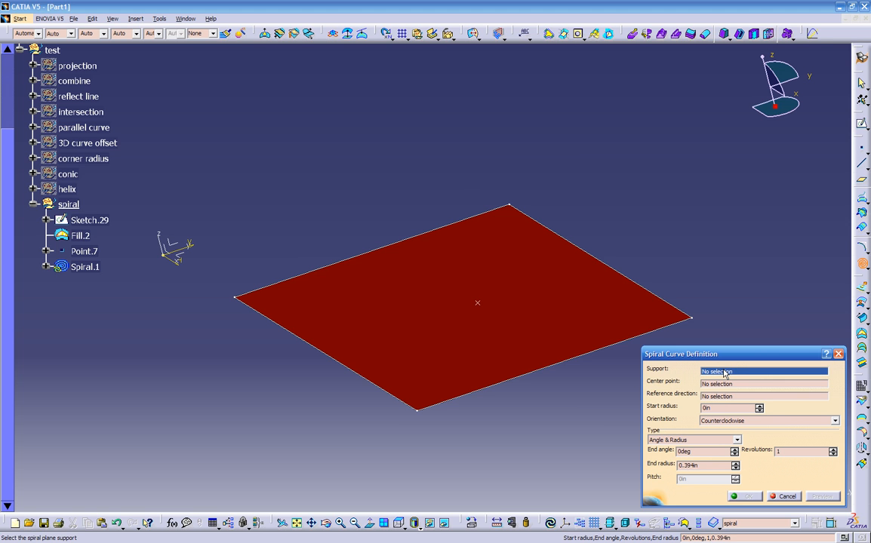
pyautogui.click(597, 324)
pyautogui.click(725, 385)
pyautogui.click(478, 303)
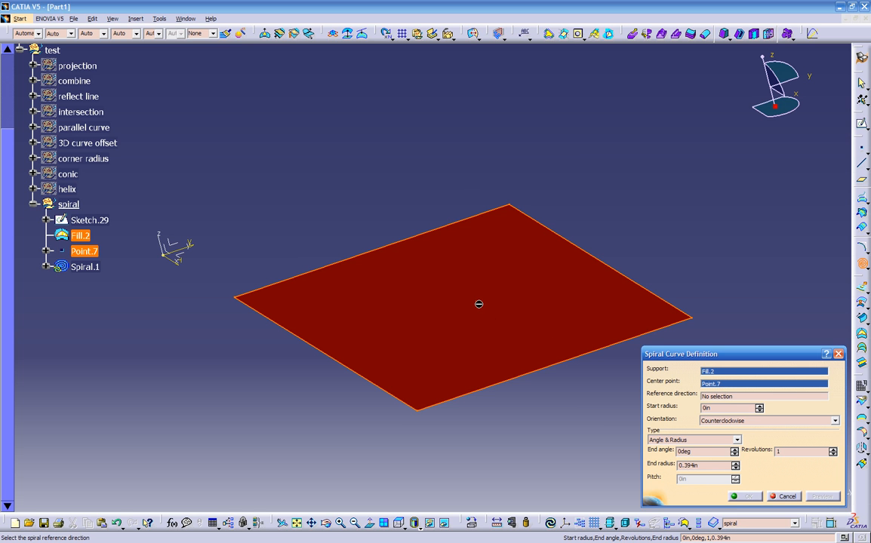
pyautogui.moveTo(478, 340)
pyautogui.mouseDown(button='middle')
pyautogui.moveTo(472, 334)
pyautogui.moveTo(491, 348)
pyautogui.mouseUp(button='middle')
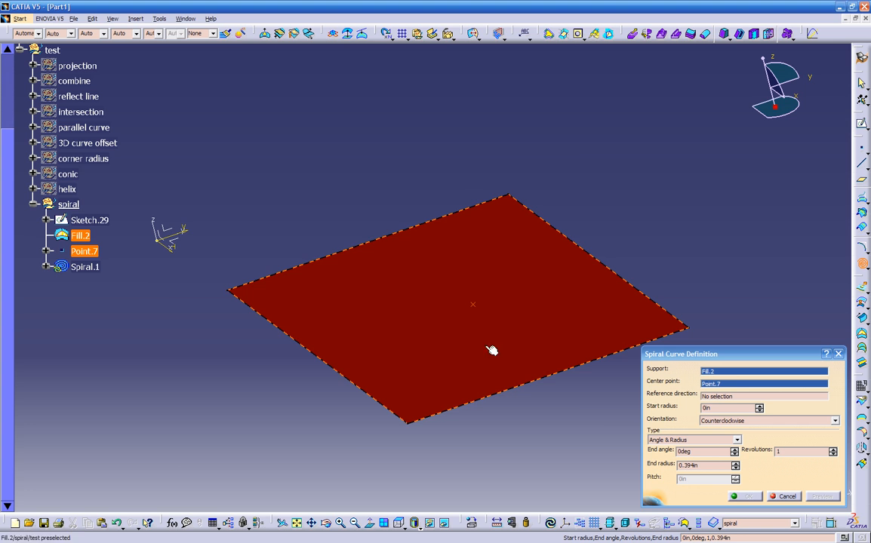
# Step: Set the spiral's start radius to 0.5 in
pyautogui.click(705, 408)
pyautogui.write('.5')
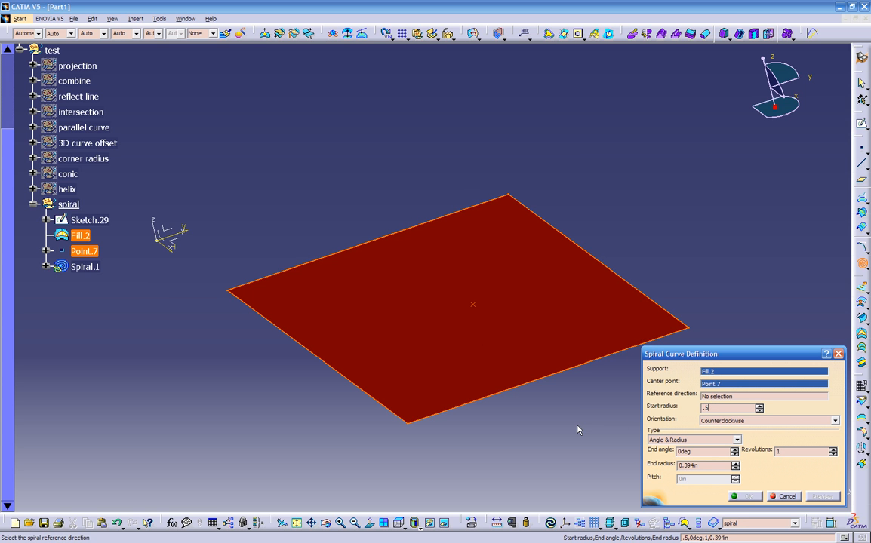
pyautogui.press('Tab')
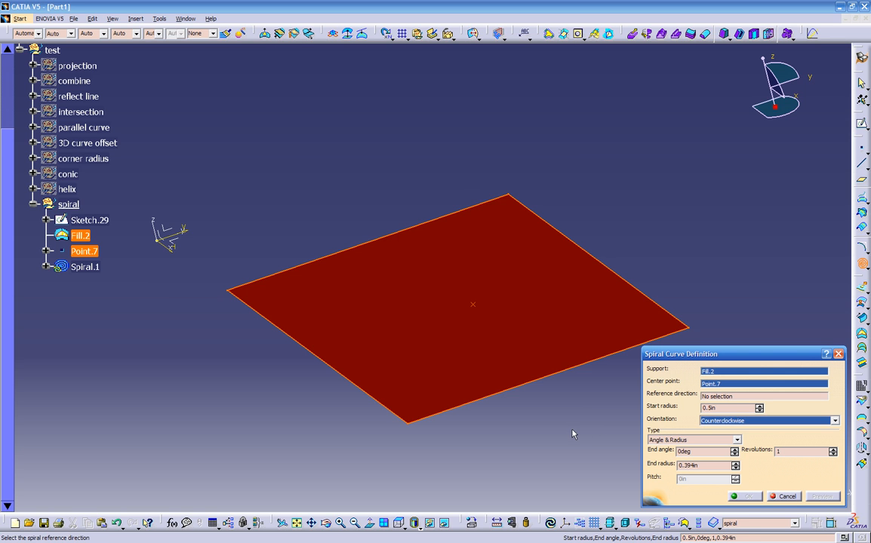
pyautogui.press('Tab')
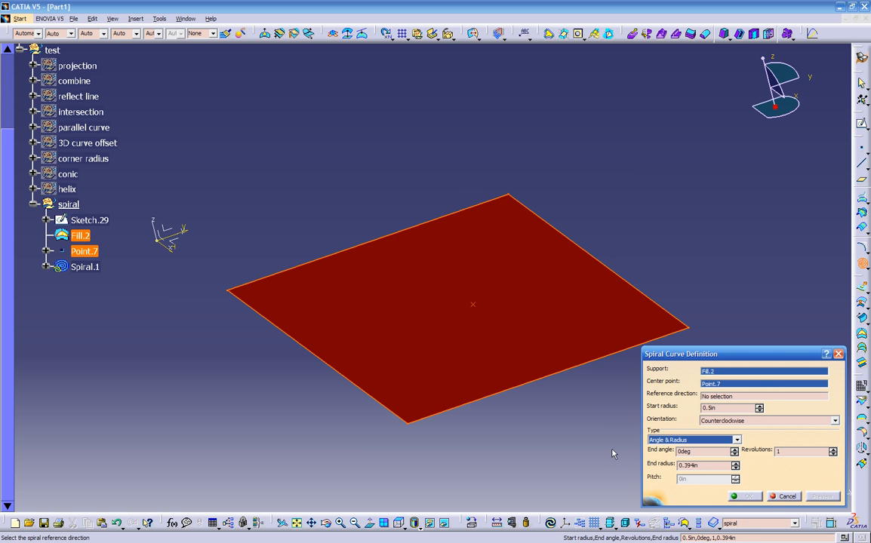
# Step: Try the Angle & Pitch and Radius & Pitch spiral types and return to Angle & Radius
pyautogui.click(681, 441)
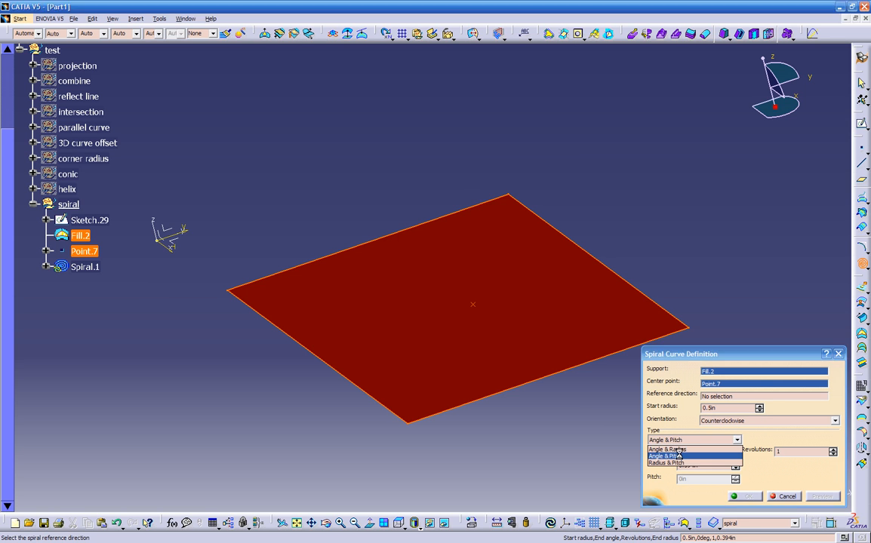
pyautogui.click(680, 457)
pyautogui.click(680, 441)
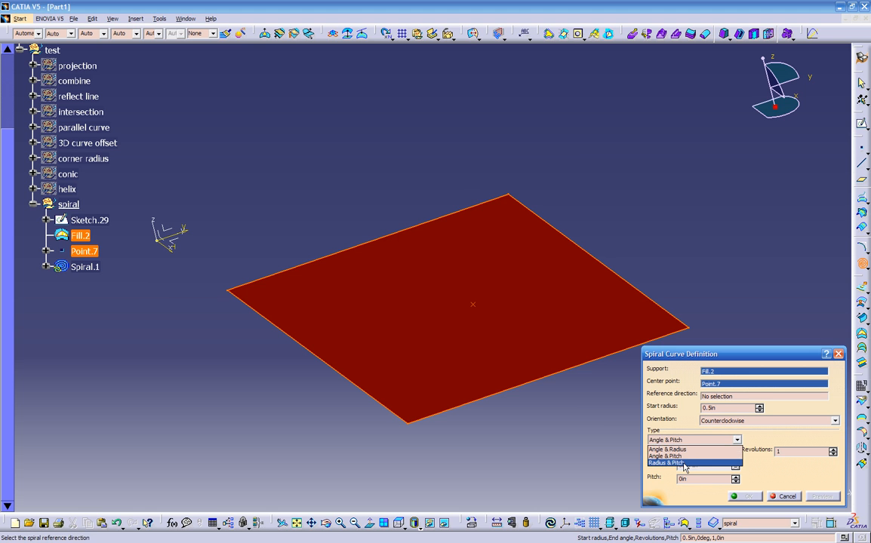
pyautogui.click(682, 459)
pyautogui.click(681, 441)
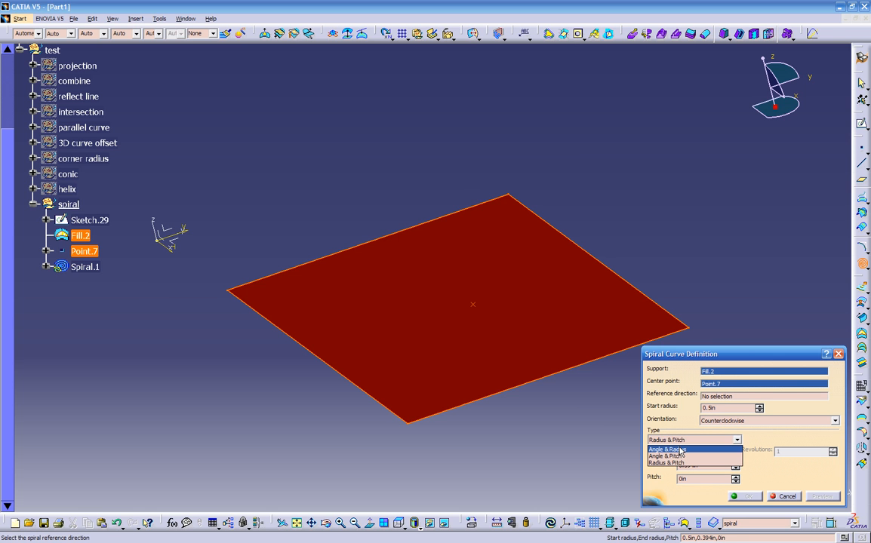
pyautogui.click(681, 450)
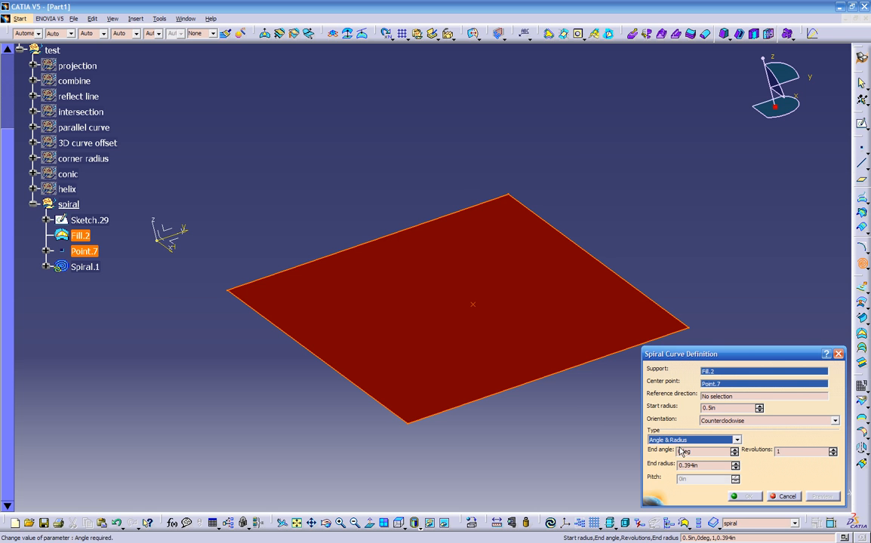
# Step: Use the YZ plane of the absolute axis system as the spiral's reference direction and view the previewed curve
pyautogui.click(716, 396)
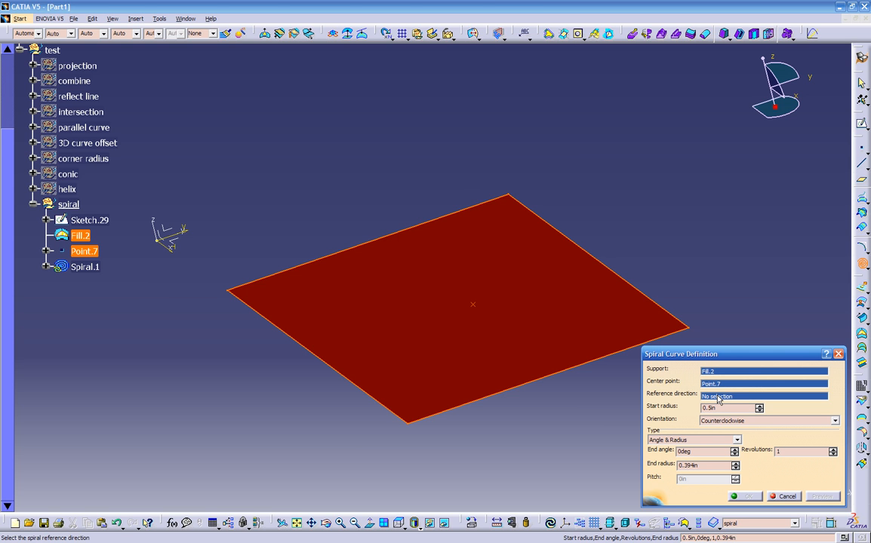
pyautogui.click(173, 233)
pyautogui.moveTo(171, 237); pyautogui.dragTo(452, 385, button='middle')
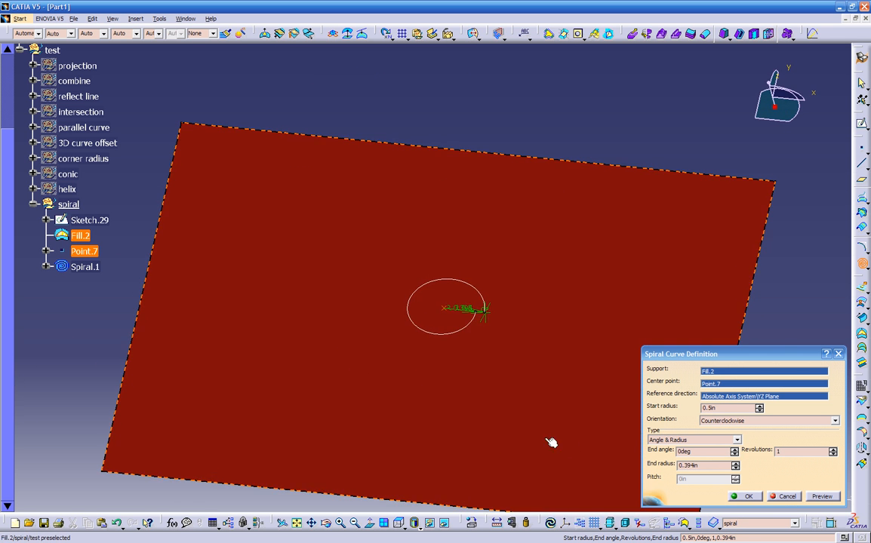
# Step: Set the spiral to 22 revolutions and inspect the previewed coils up close
pyautogui.write('22')
pyautogui.moveTo(522, 394); pyautogui.dragTo(549, 274, button='middle')
pyautogui.moveTo(429, 415); pyautogui.dragTo(538, 277, button='middle')
pyautogui.moveTo(786, 452); pyautogui.dragTo(747, 457)
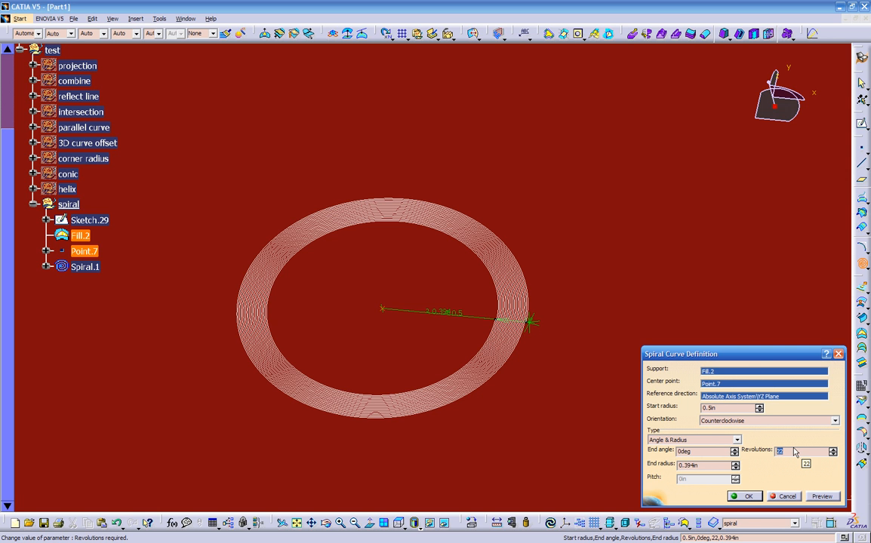
# Step: Preview the spiral with 55 revolutions and with 2 revolutions
pyautogui.write('55')
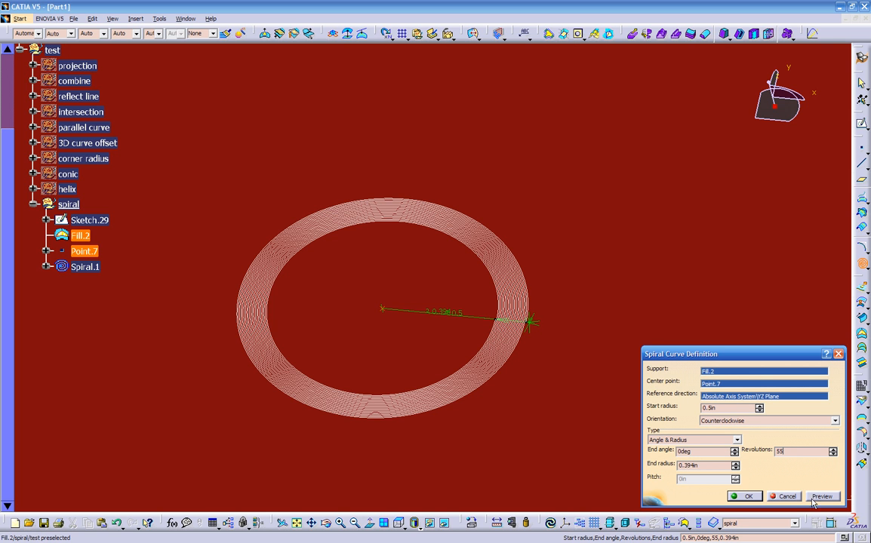
pyautogui.click(821, 497)
pyautogui.moveTo(792, 451); pyautogui.dragTo(756, 458)
pyautogui.write('2')
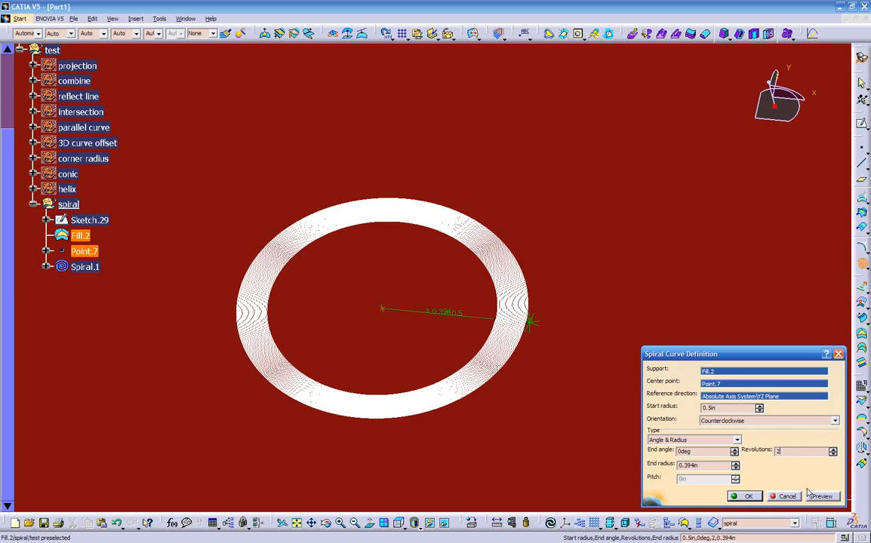
pyautogui.click(821, 496)
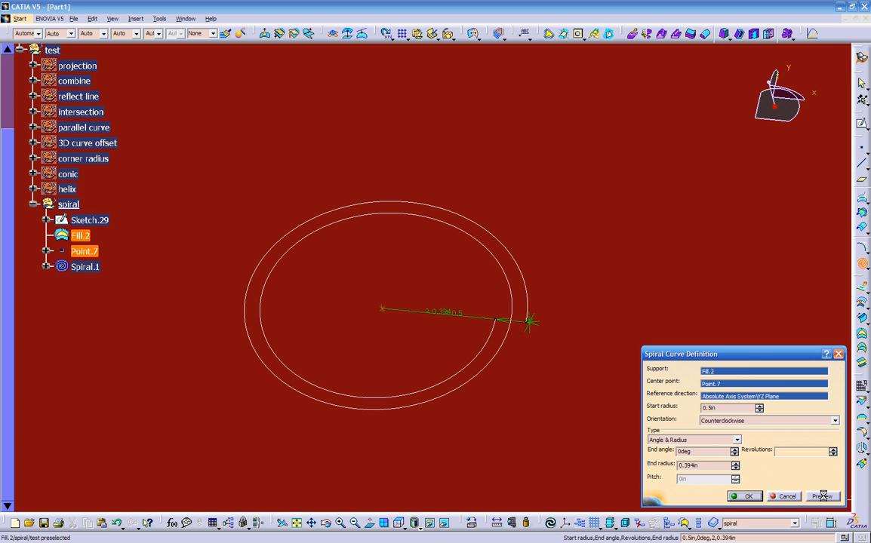
# Step: Switch the spiral type to Angle & Pitch with a 2 deg end angle, 5 revolutions and 0.2 in pitch, and preview it
pyautogui.click(715, 440)
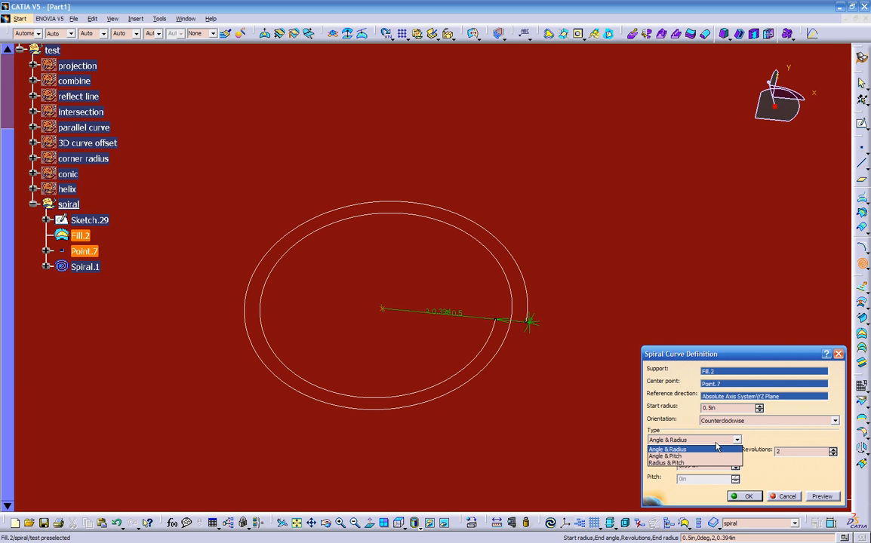
pyautogui.click(677, 456)
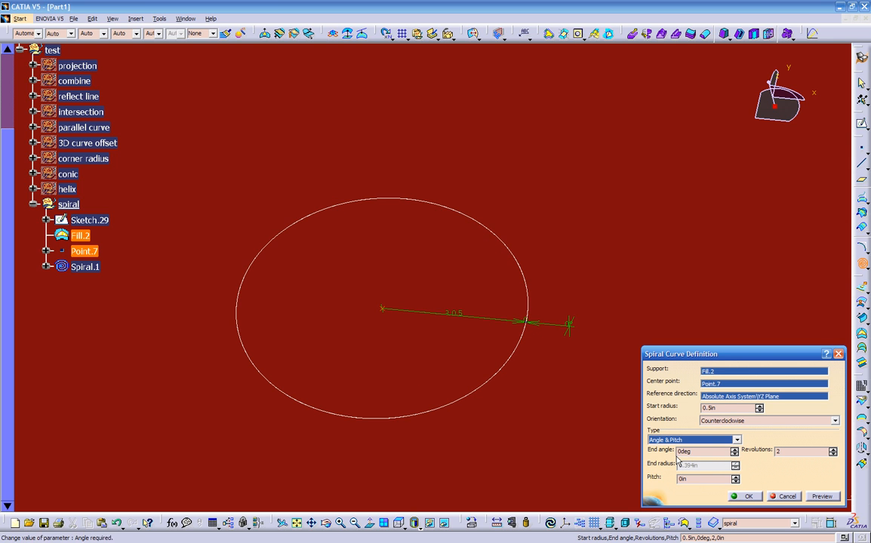
pyautogui.press('Tab')
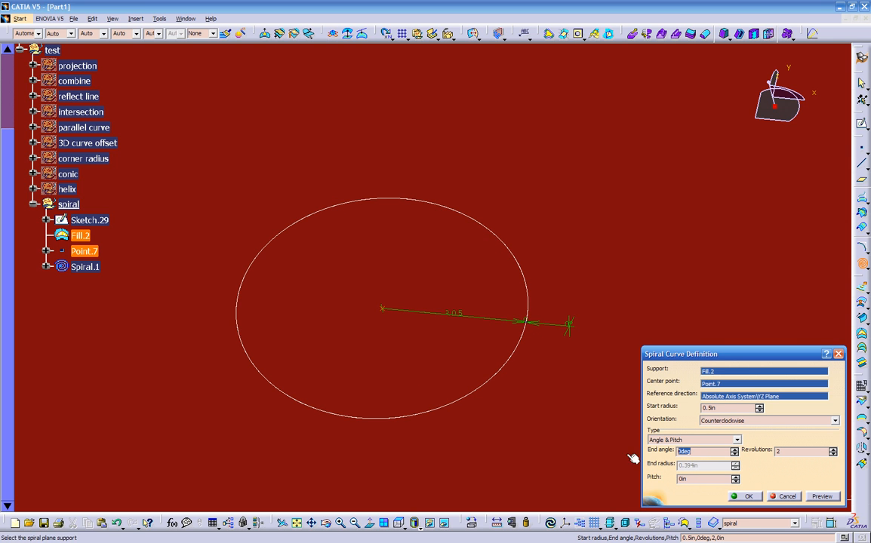
pyautogui.write('2')
pyautogui.press('Tab')
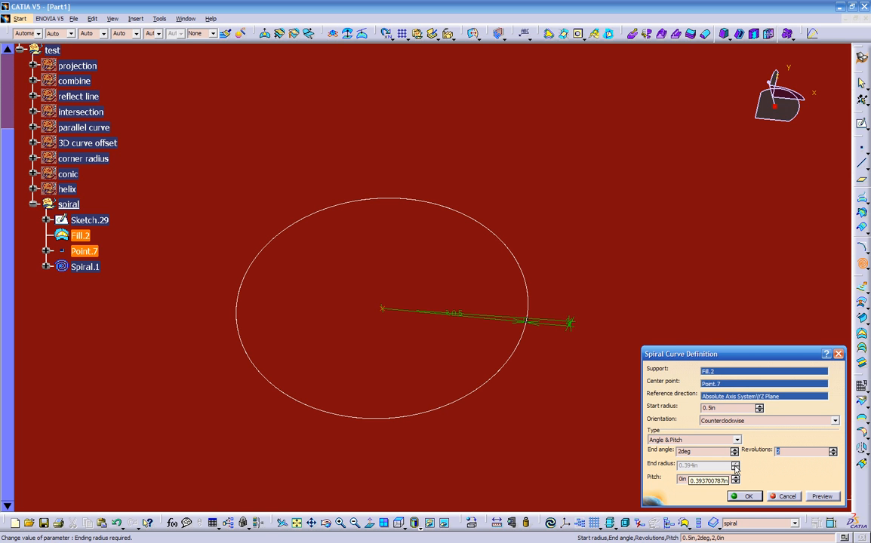
pyautogui.press('Tab')
pyautogui.write('.2')
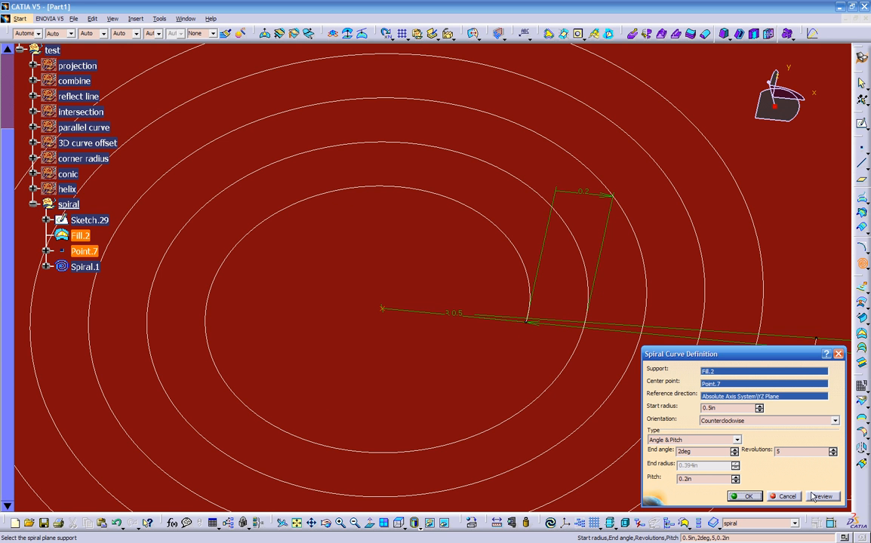
# Step: Choose the spiral's orientation and create the spiral on the fill surface
pyautogui.moveTo(519, 354)
pyautogui.mouseDown(button='middle')
pyautogui.moveTo(473, 434)
pyautogui.moveTo(486, 425)
pyautogui.mouseUp(button='middle')
pyautogui.moveTo(566, 424); pyautogui.dragTo(431, 338, button='middle')
pyautogui.click(705, 420)
pyautogui.click(725, 431)
pyautogui.click(742, 496)
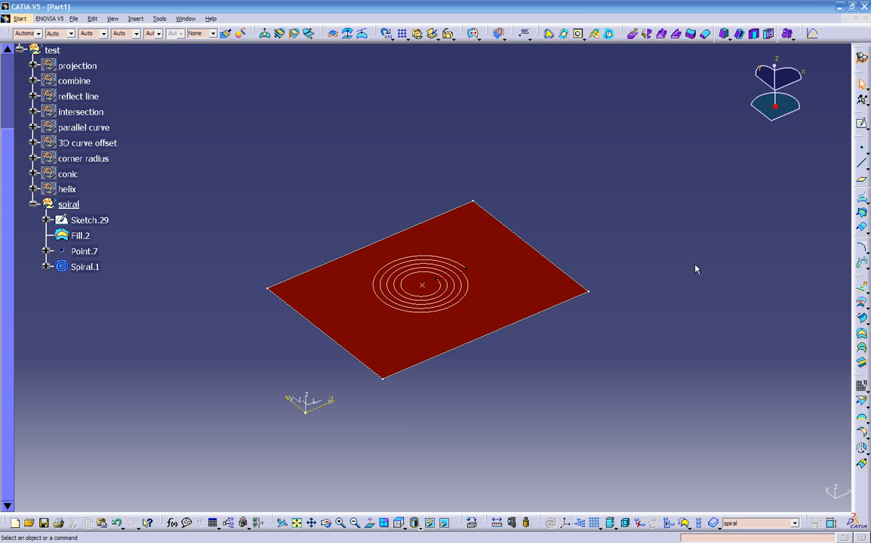
pyautogui.click(867, 269)
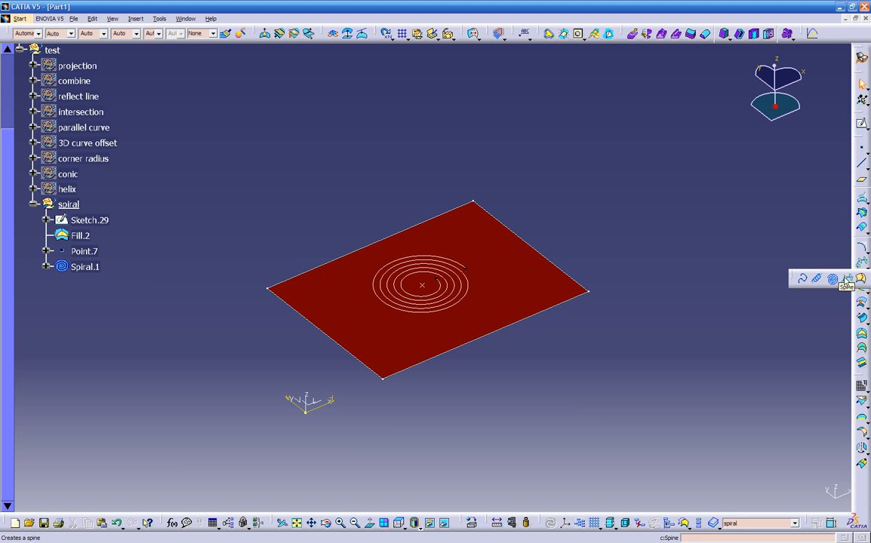
pyautogui.click(804, 281)
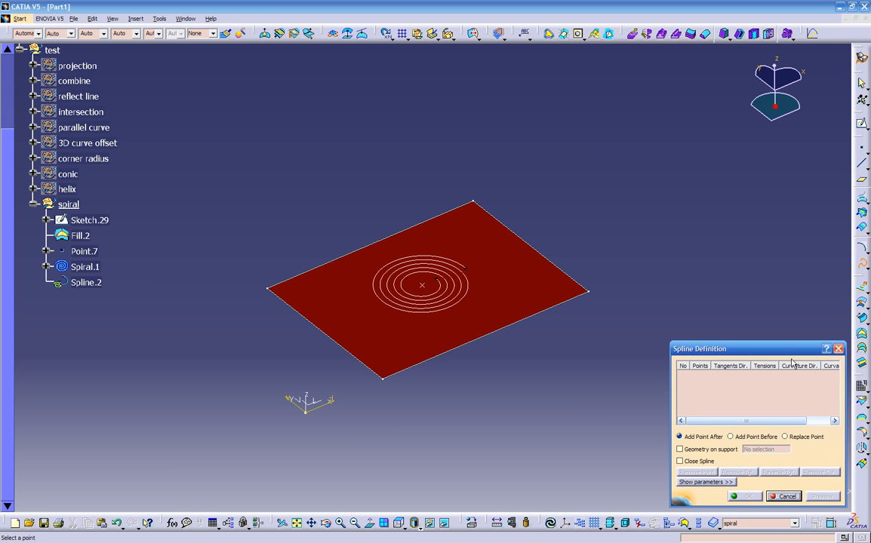
pyautogui.click(773, 491)
# Step: Hide the spiral geometrical set and collapse its branch in the tree
pyautogui.moveTo(628, 387); pyautogui.dragTo(626, 355, button='middle')
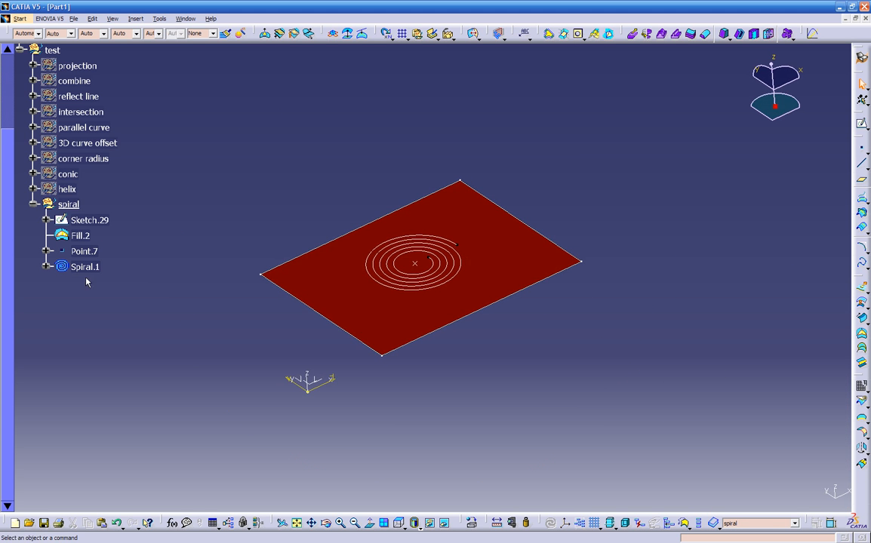
pyautogui.rightClick(69, 204)
pyautogui.click(94, 236)
pyautogui.click(33, 204)
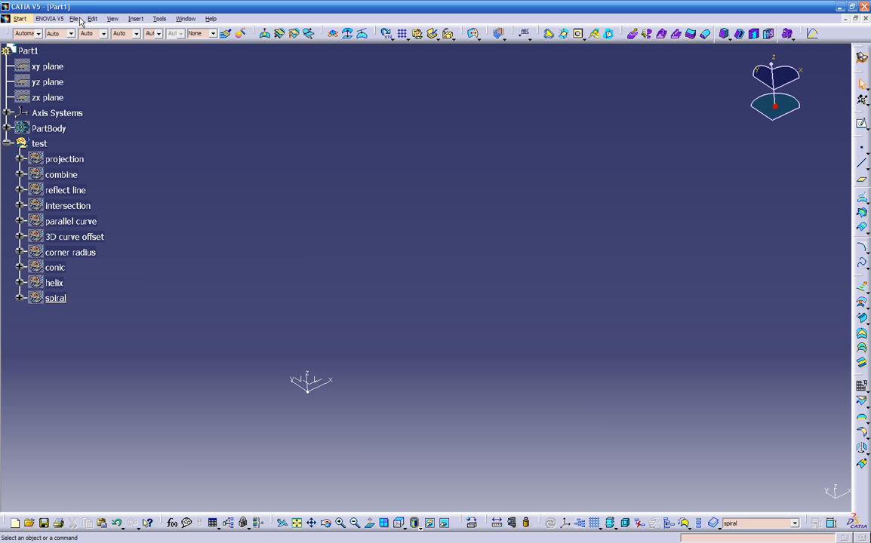
# Step: Insert a new geometrical set named spine under the test set
pyautogui.click(134, 18)
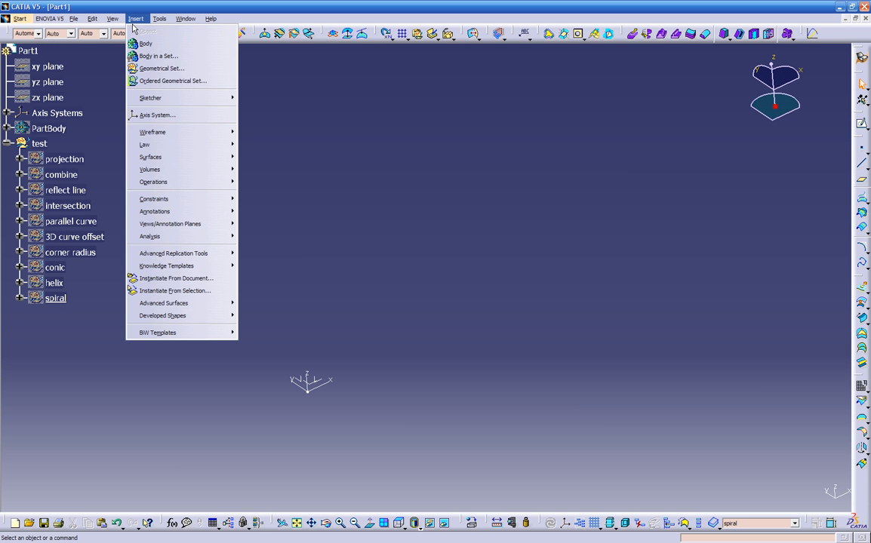
pyautogui.click(131, 65)
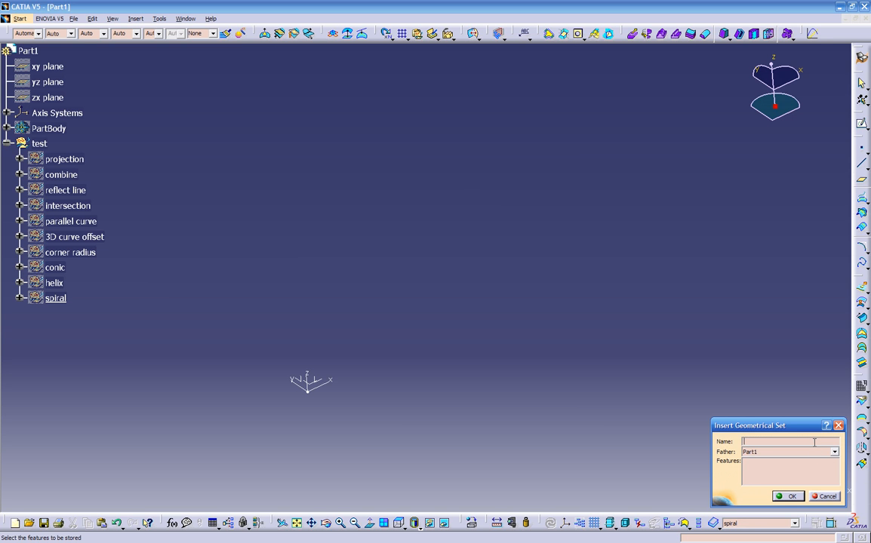
pyautogui.write('s')
pyautogui.click(833, 452)
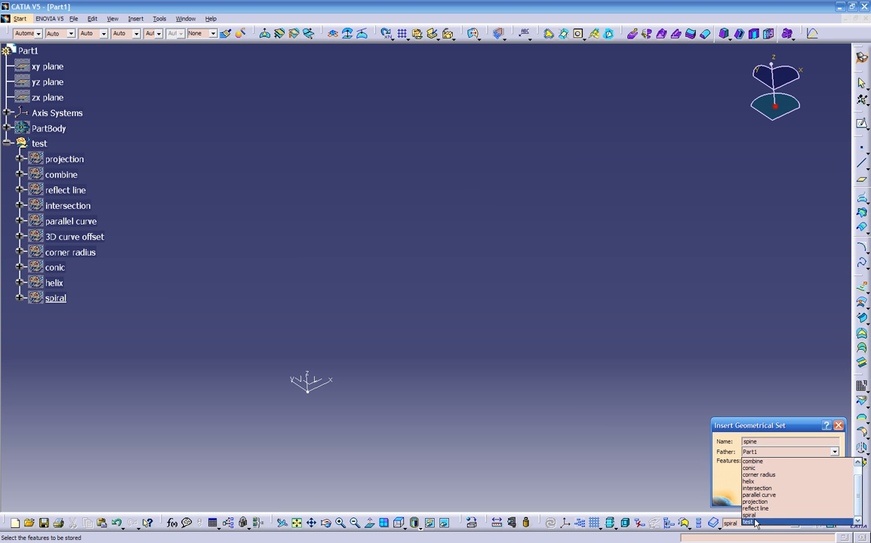
pyautogui.click(755, 522)
pyautogui.click(788, 495)
# Step: Sketch a wavy spline with five control points starting at the origin on the XY plane of the absolute axis system, and exit the sketch
pyautogui.moveTo(283, 445); pyautogui.dragTo(286, 381, button='middle')
pyautogui.click(386, 524)
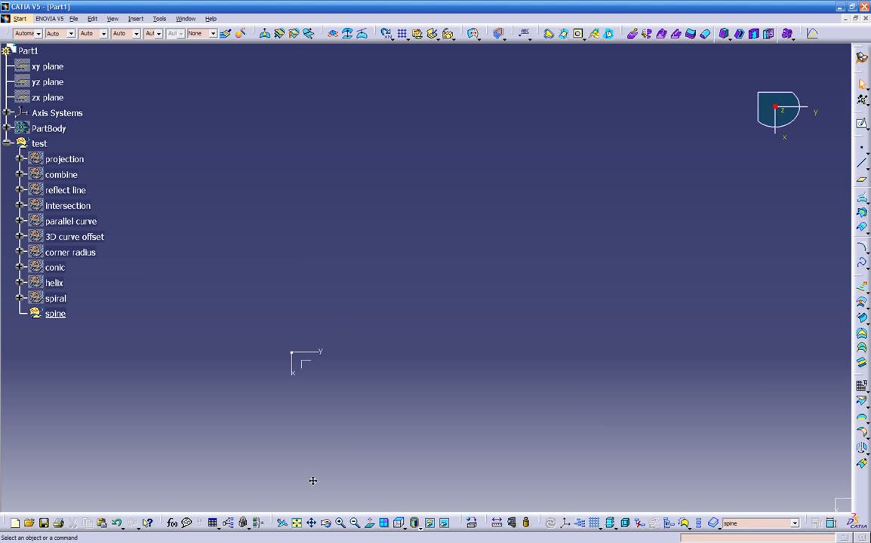
pyautogui.click(305, 348)
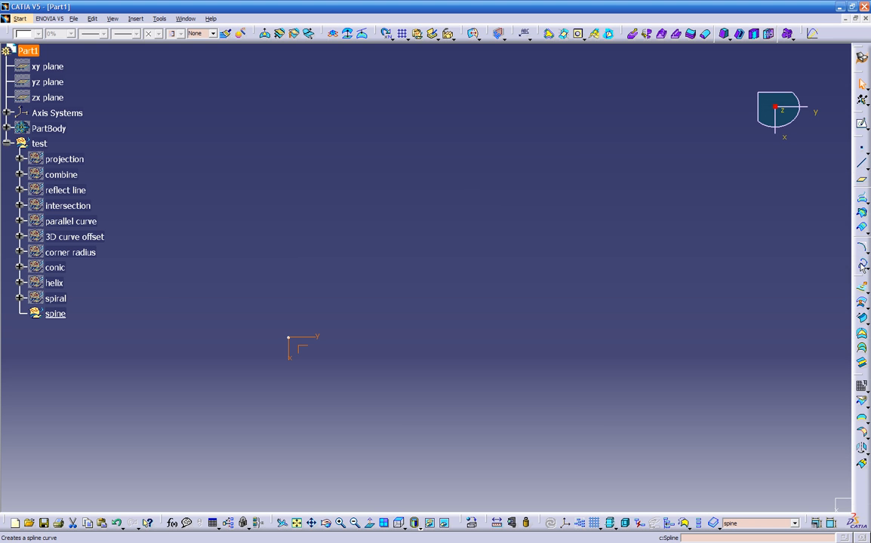
pyautogui.click(863, 126)
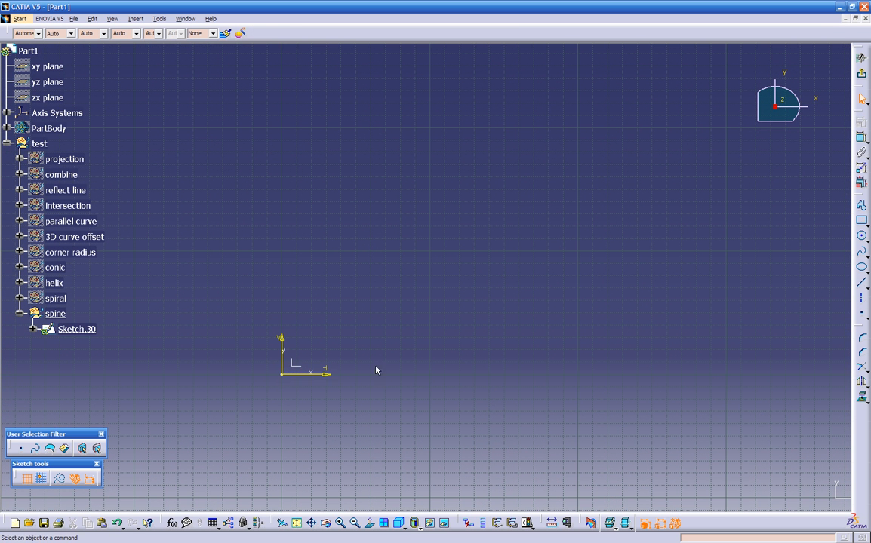
pyautogui.click(862, 255)
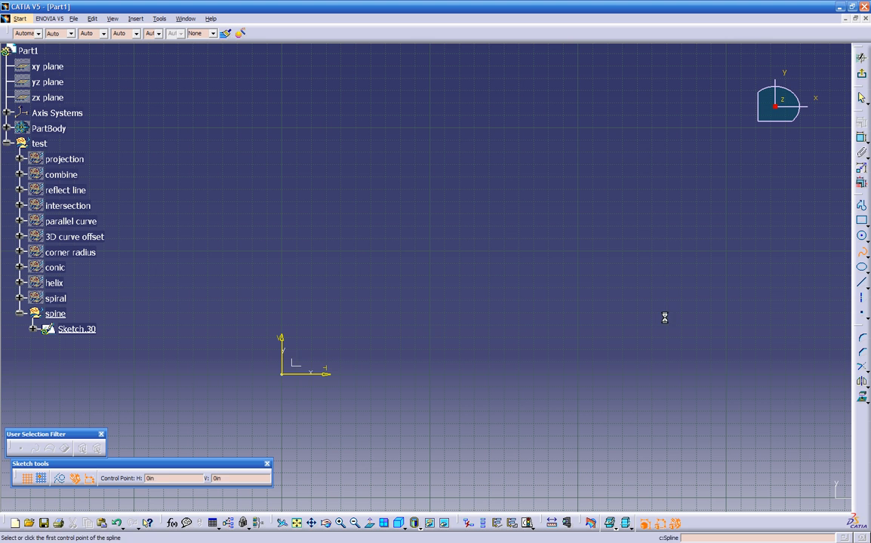
pyautogui.click(282, 373)
pyautogui.click(384, 332)
pyautogui.click(726, 396)
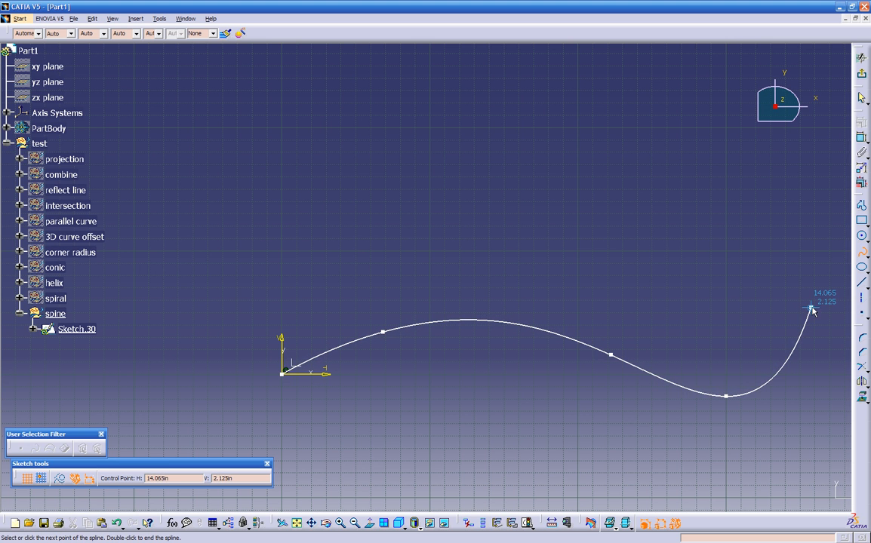
pyautogui.moveTo(826, 362); pyautogui.dragTo(620, 304, button='middle')
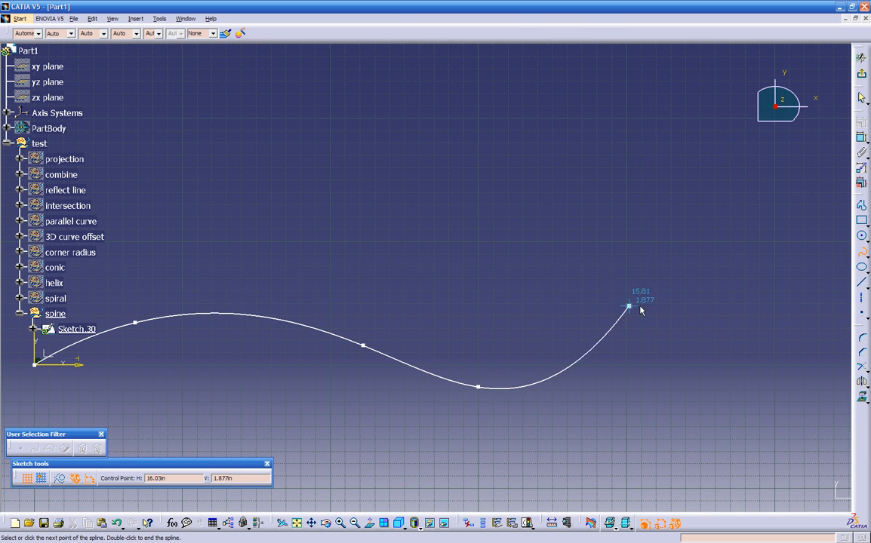
pyautogui.click(707, 318)
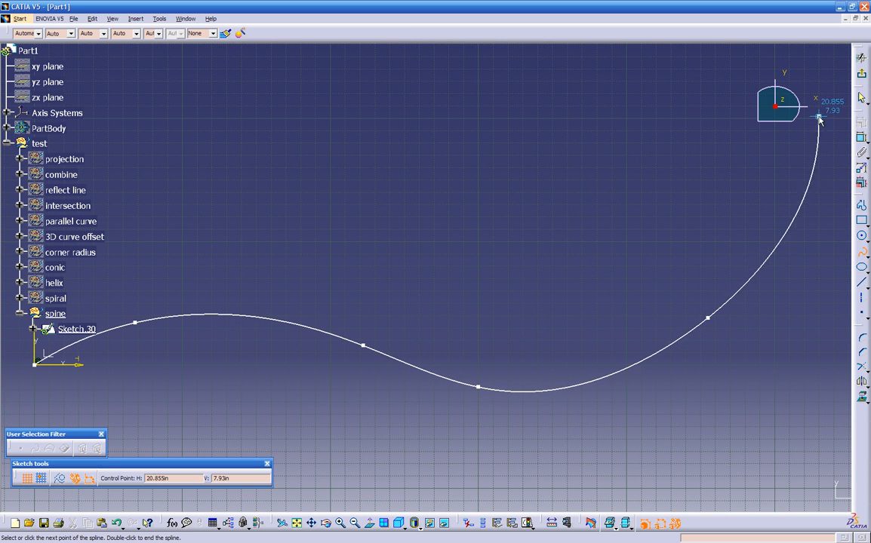
pyautogui.press('Escape')
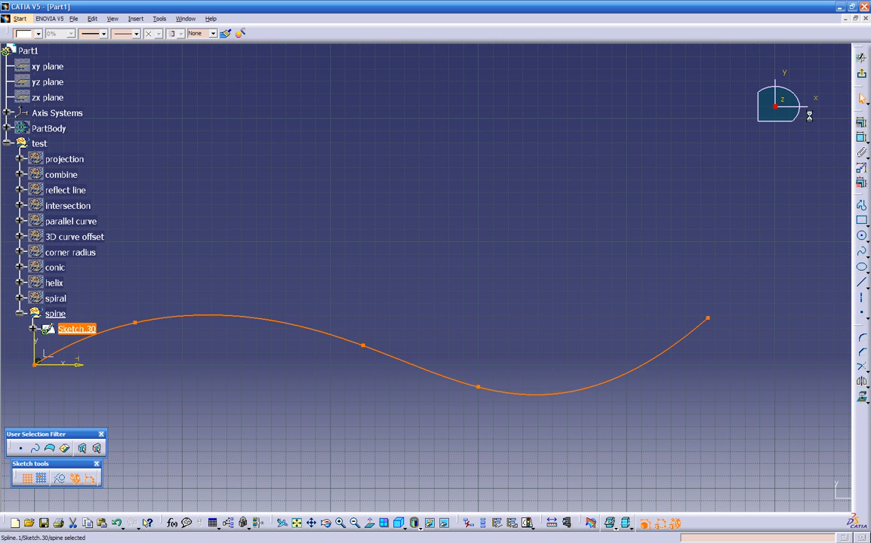
pyautogui.click(861, 74)
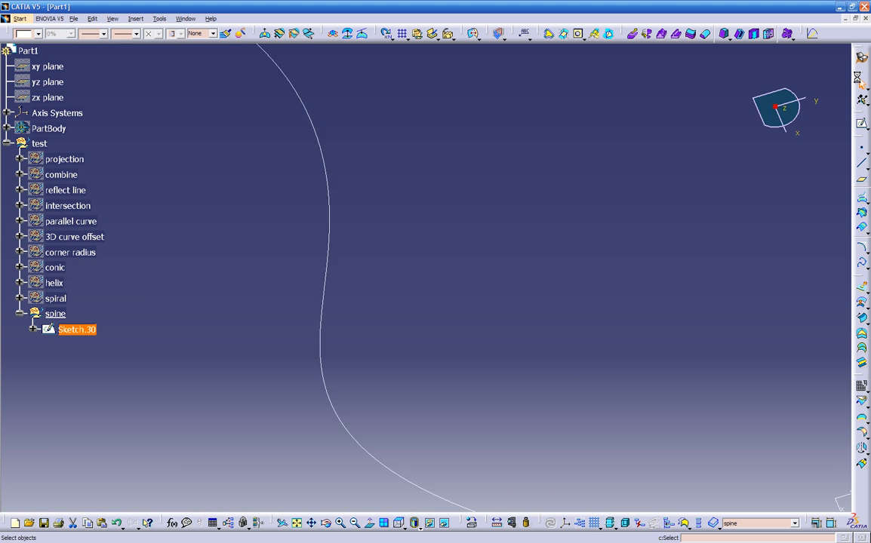
# Step: Sketch a second wavy spline with six control points starting at the origin on the ZX plane, and exit the sketch
pyautogui.moveTo(424, 276); pyautogui.dragTo(394, 303, button='middle')
pyautogui.click(383, 297)
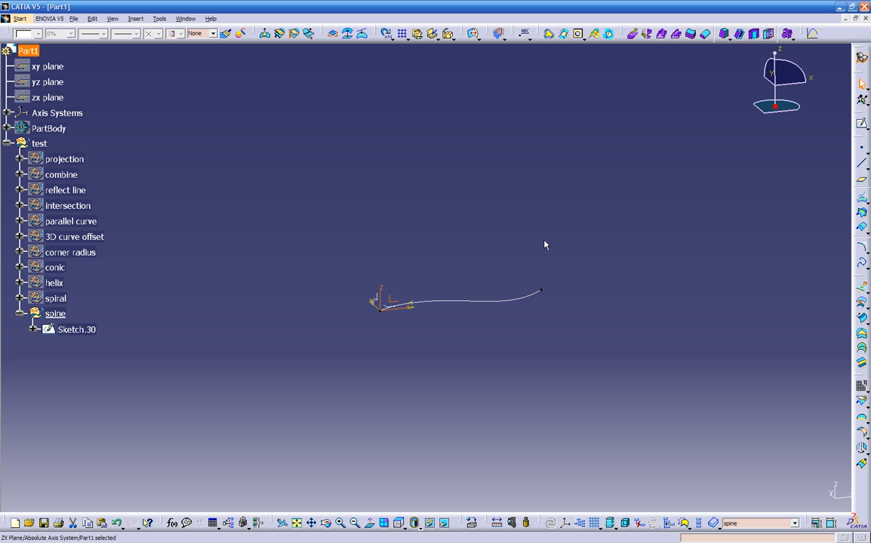
pyautogui.click(860, 124)
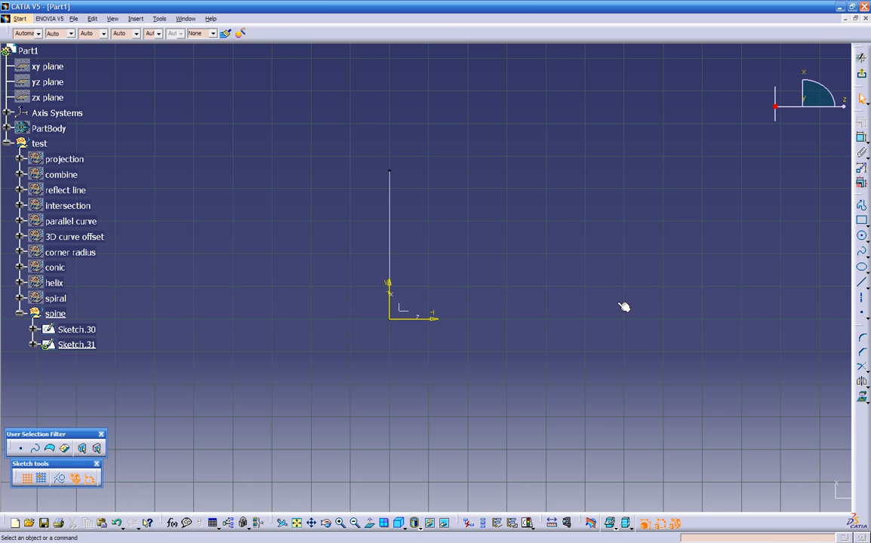
pyautogui.click(860, 251)
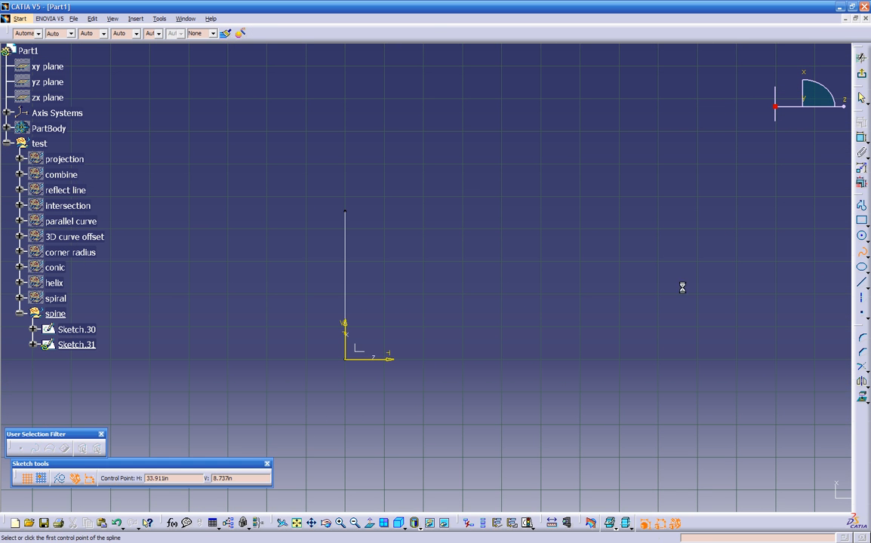
pyautogui.click(346, 359)
pyautogui.click(375, 328)
pyautogui.click(363, 273)
pyautogui.click(413, 236)
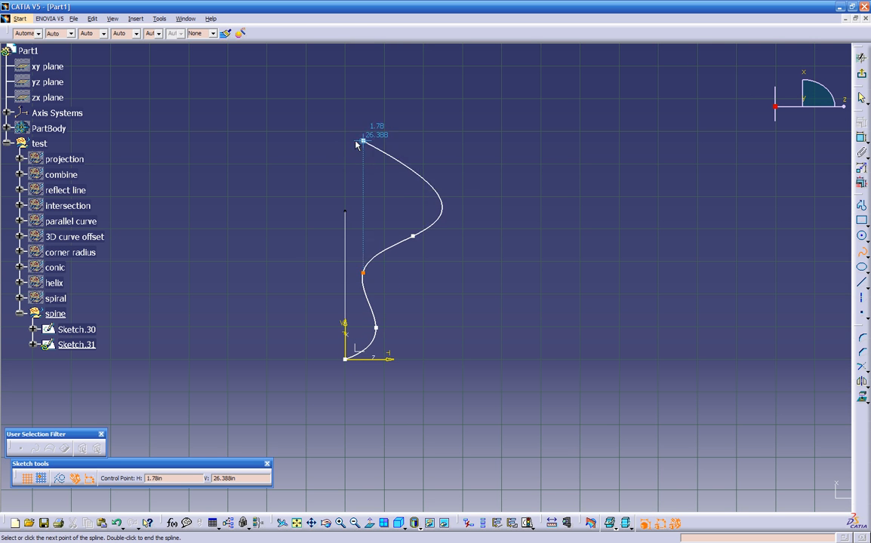
pyautogui.click(398, 180)
pyautogui.click(366, 138)
pyautogui.doubleClick(365, 138)
pyautogui.click(863, 78)
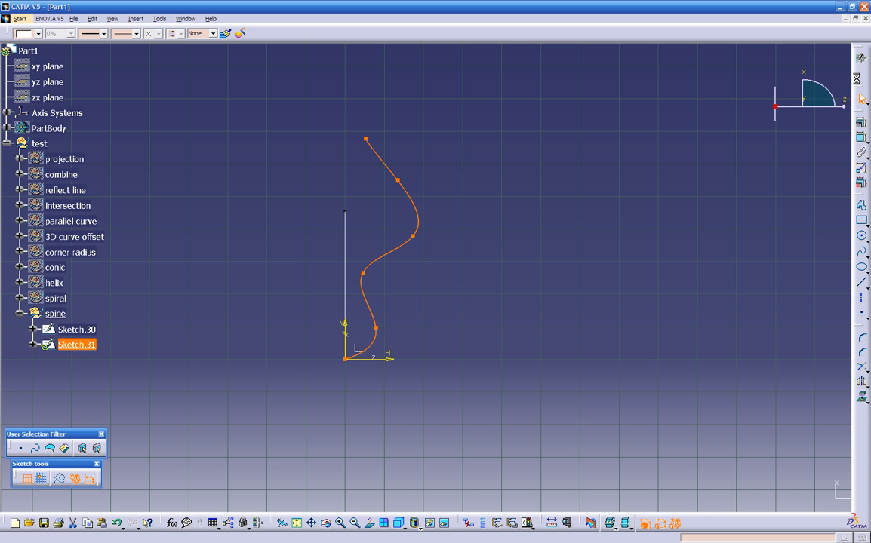
# Step: Combine Sketch.31 and Sketch.30 into one 3D curve using the Normal combine type
pyautogui.moveTo(436, 393)
pyautogui.mouseDown(button='middle')
pyautogui.moveTo(622, 375)
pyautogui.moveTo(637, 424)
pyautogui.moveTo(655, 435)
pyautogui.moveTo(605, 395)
pyautogui.moveTo(678, 372)
pyautogui.mouseUp(button='middle')
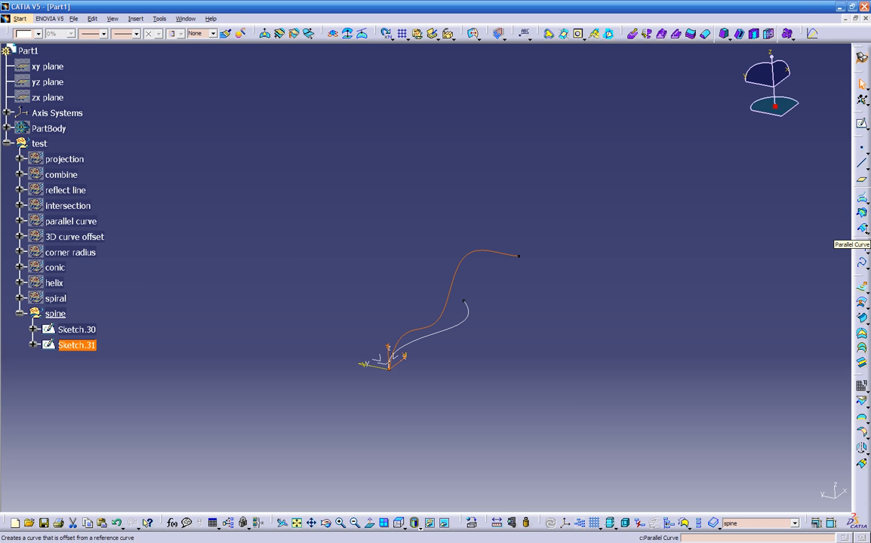
pyautogui.click(864, 214)
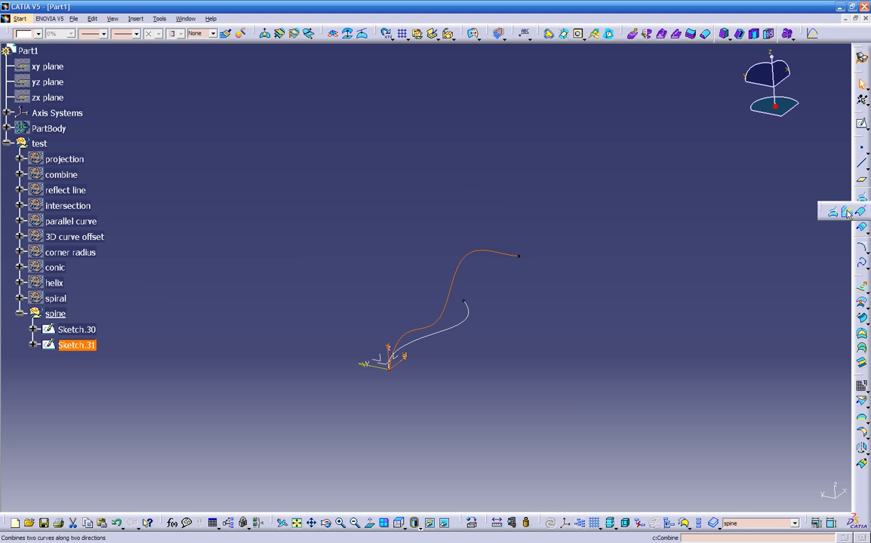
pyautogui.click(847, 213)
pyautogui.click(474, 337)
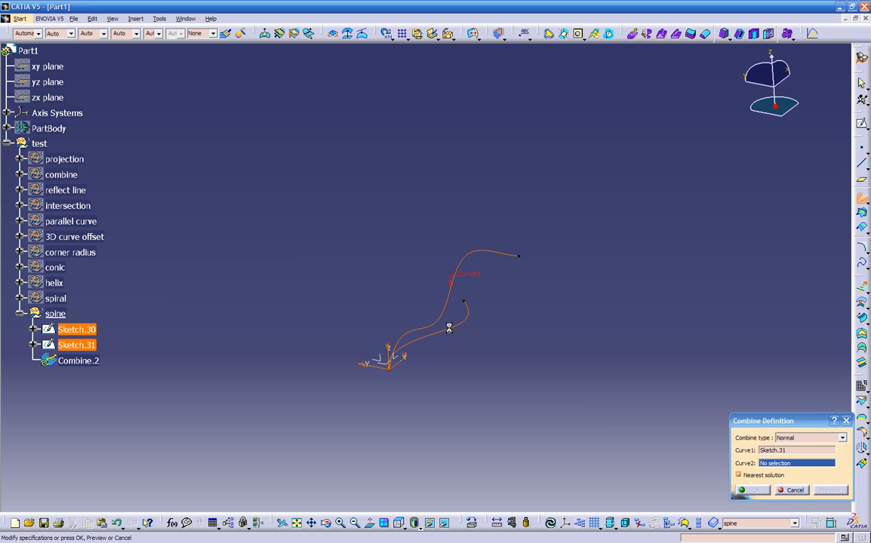
pyautogui.click(828, 490)
pyautogui.moveTo(443, 451); pyautogui.dragTo(564, 360, button='middle')
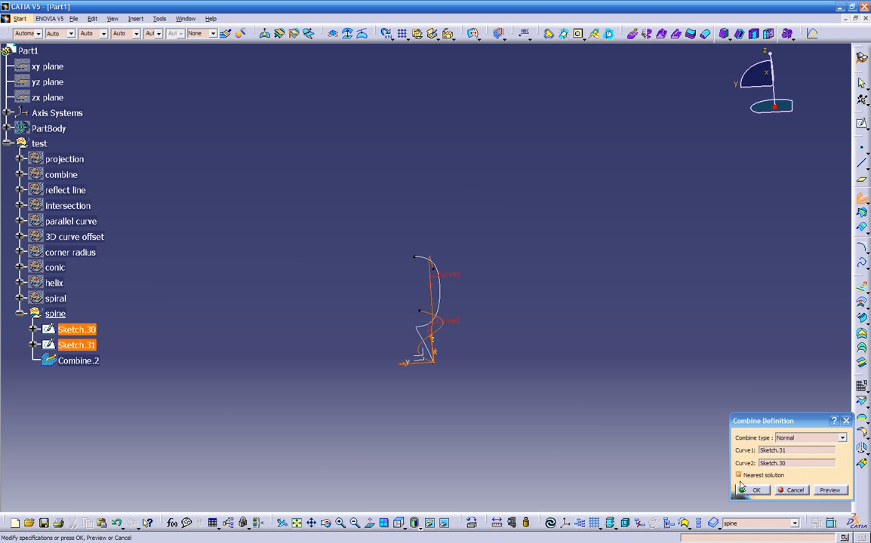
pyautogui.click(744, 490)
# Step: Examine the combined 3D curve against its two source sketches from several viewing angles
pyautogui.moveTo(554, 438); pyautogui.dragTo(362, 354, button='middle')
pyautogui.click(74, 330)
pyautogui.keyDown('ctrl'); pyautogui.click(88, 345); pyautogui.keyUp('ctrl')
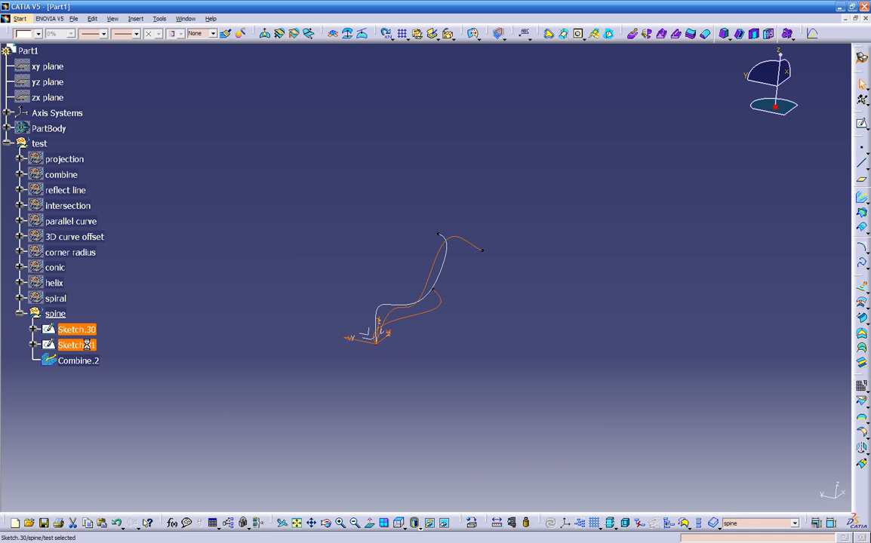
pyautogui.click(216, 373)
pyautogui.moveTo(216, 374)
pyautogui.mouseDown(button='middle')
pyautogui.moveTo(355, 382)
pyautogui.moveTo(357, 353)
pyautogui.moveTo(410, 339)
pyautogui.moveTo(387, 295)
pyautogui.moveTo(409, 215)
pyautogui.mouseUp(button='middle')
pyautogui.moveTo(553, 392); pyautogui.dragTo(527, 305, button='middle')
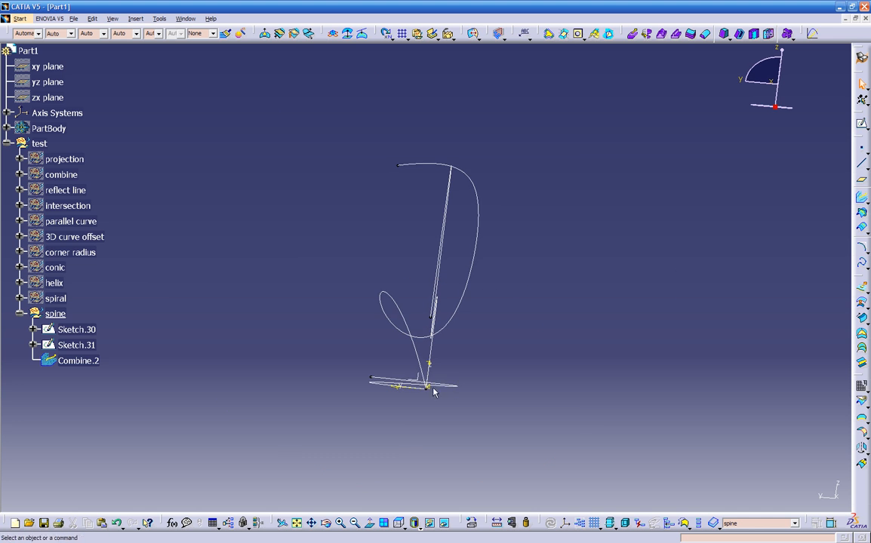
pyautogui.click(425, 383)
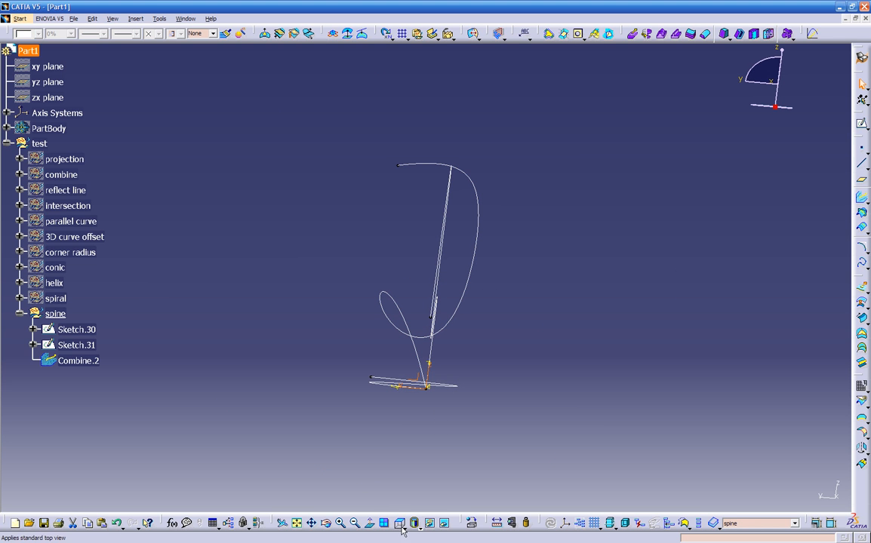
pyautogui.click(369, 525)
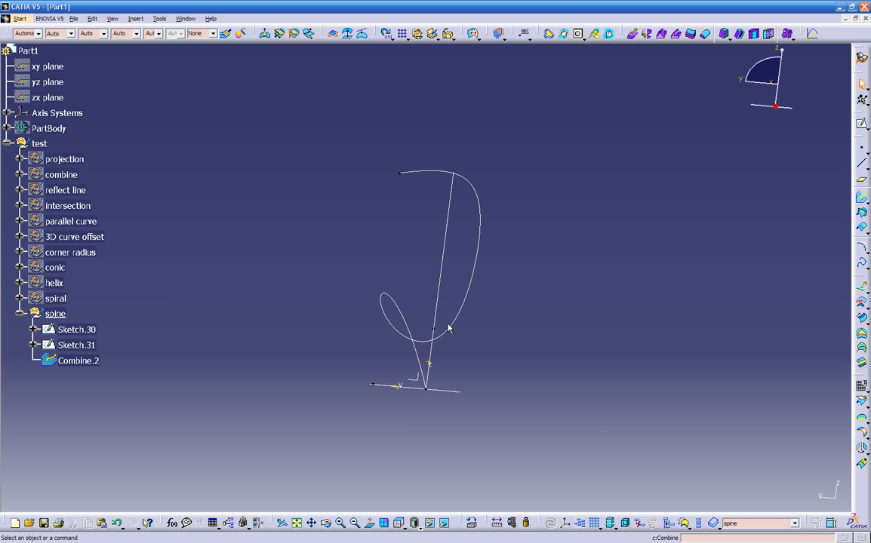
pyautogui.moveTo(422, 385); pyautogui.dragTo(378, 393, button='middle')
# Step: Hide Sketch.30 and Sketch.31 so that only the combined curve is displayed
pyautogui.click(391, 379)
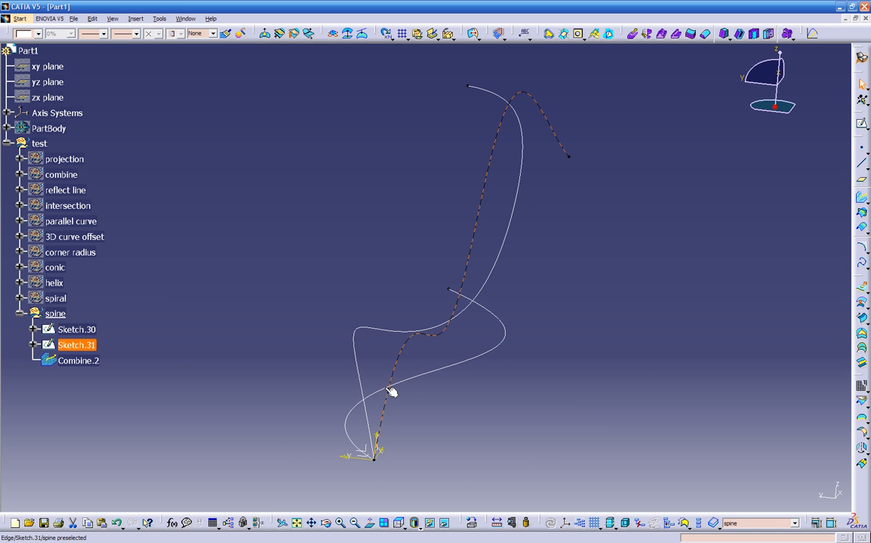
pyautogui.keyDown('ctrl'); pyautogui.click(382, 390); pyautogui.keyUp('ctrl')
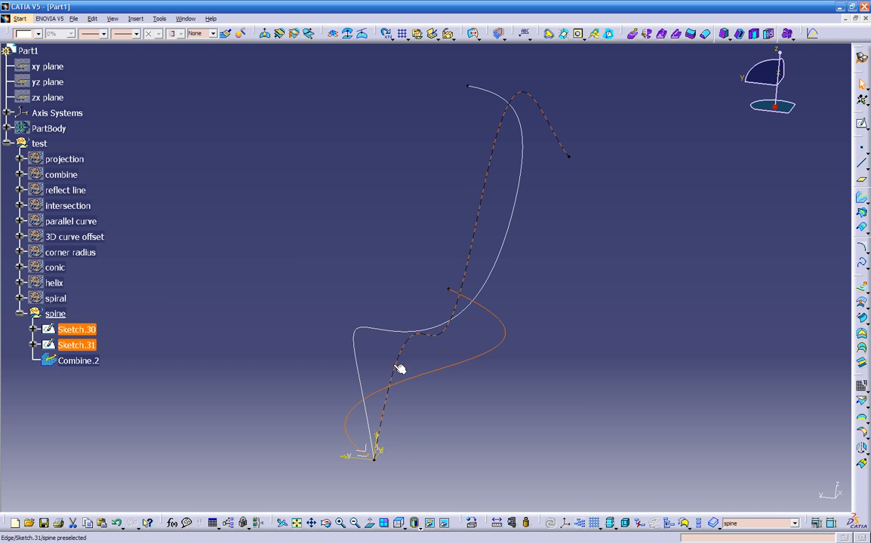
pyautogui.rightClick(356, 341)
pyautogui.click(427, 188)
pyautogui.moveTo(488, 346)
pyautogui.mouseDown(button='middle')
pyautogui.moveTo(447, 424)
pyautogui.moveTo(453, 324)
pyautogui.mouseUp(button='middle')
pyautogui.click(453, 320)
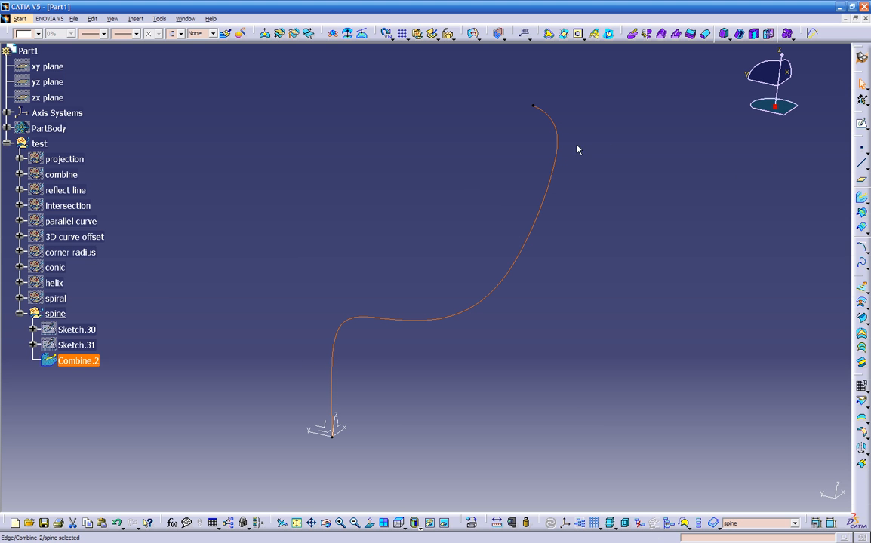
# Step: Create five evenly spaced points along Combine.2 without end points, placed in a new body, and collapse the resulting set in the tree
pyautogui.click(796, 166)
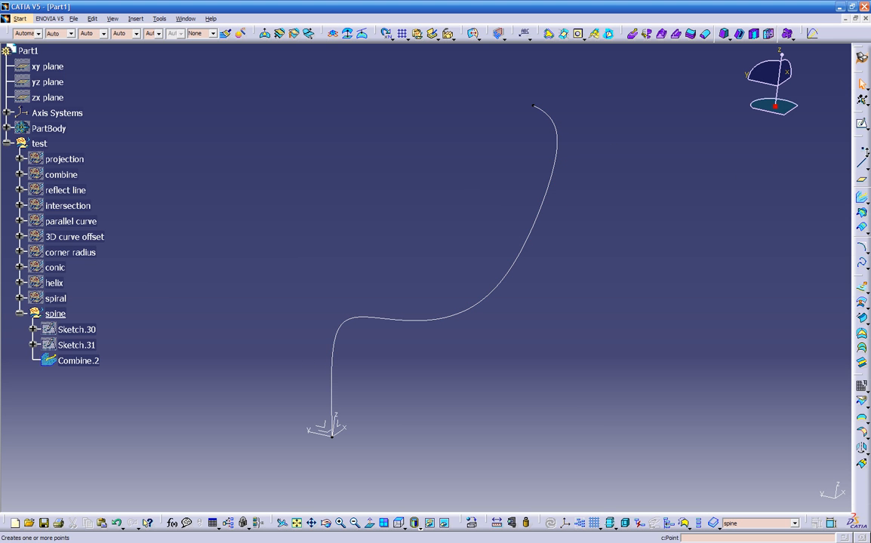
pyautogui.click(863, 151)
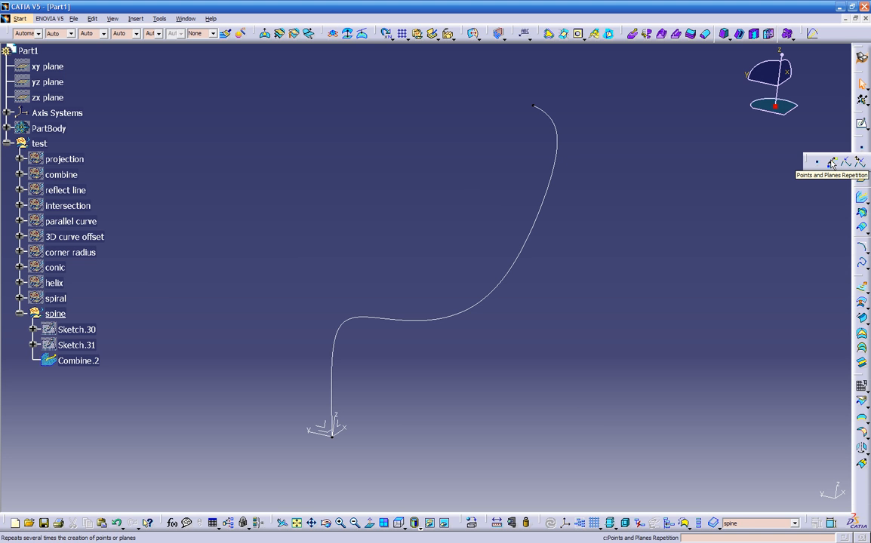
pyautogui.click(831, 163)
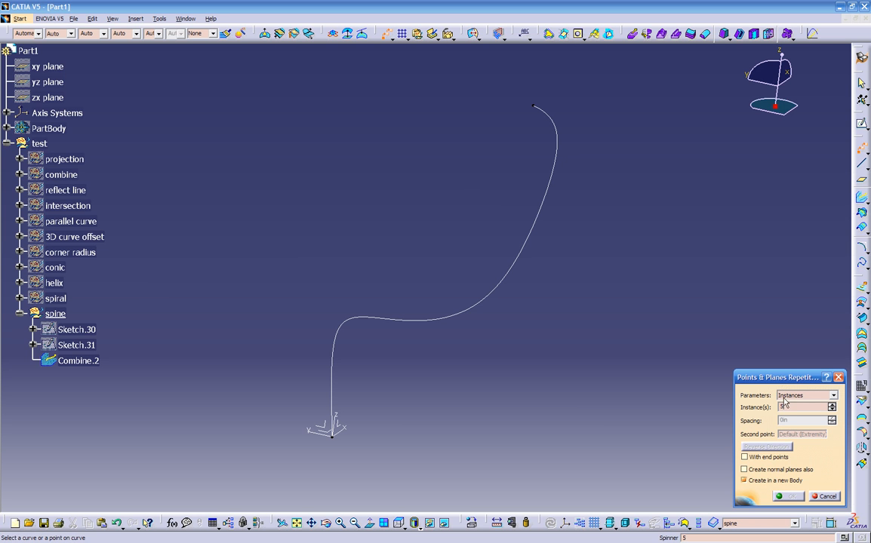
pyautogui.click(521, 257)
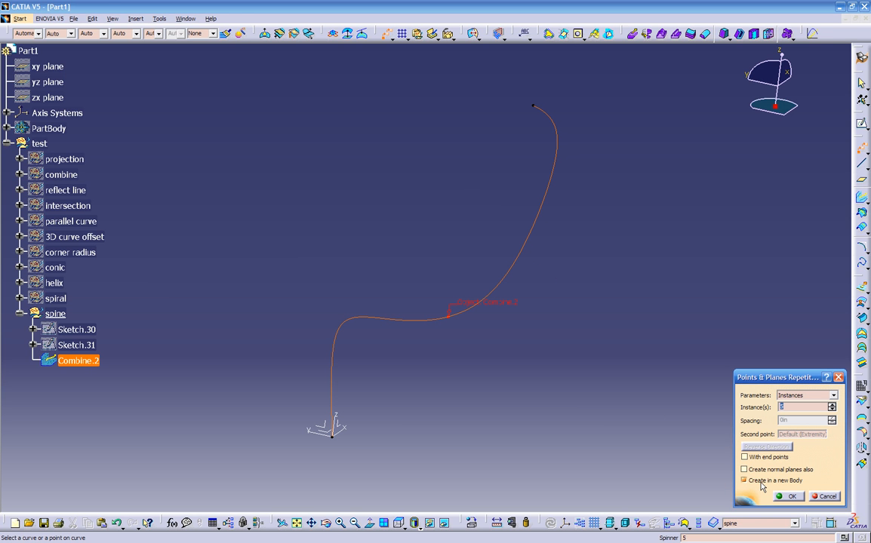
pyautogui.click(791, 495)
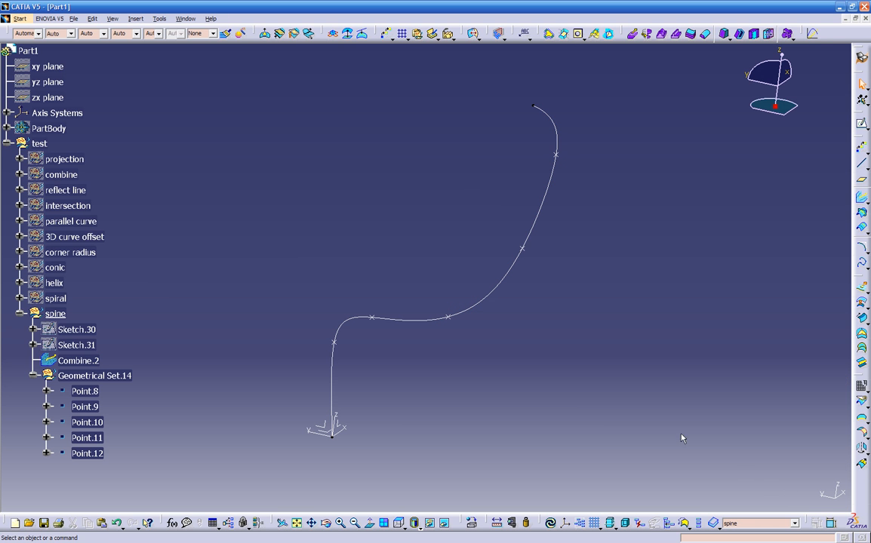
pyautogui.moveTo(471, 349); pyautogui.dragTo(473, 312, button='middle')
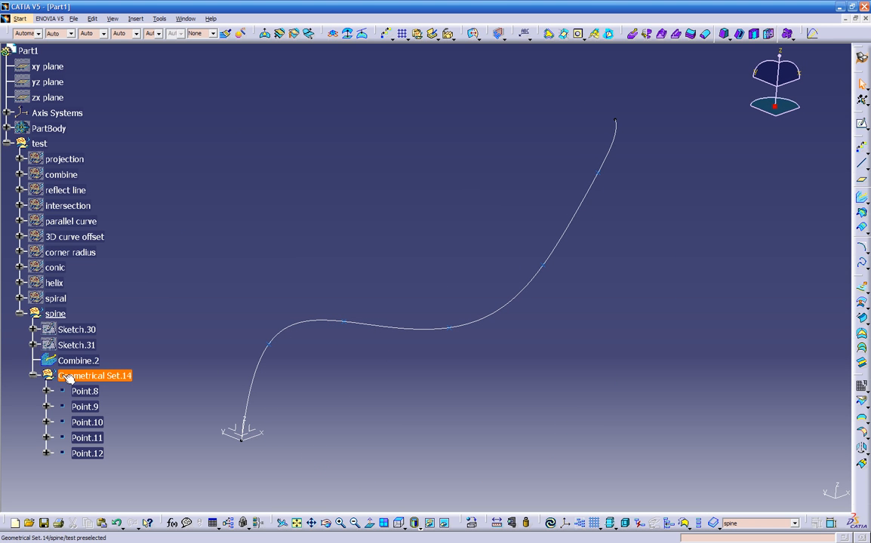
pyautogui.click(32, 375)
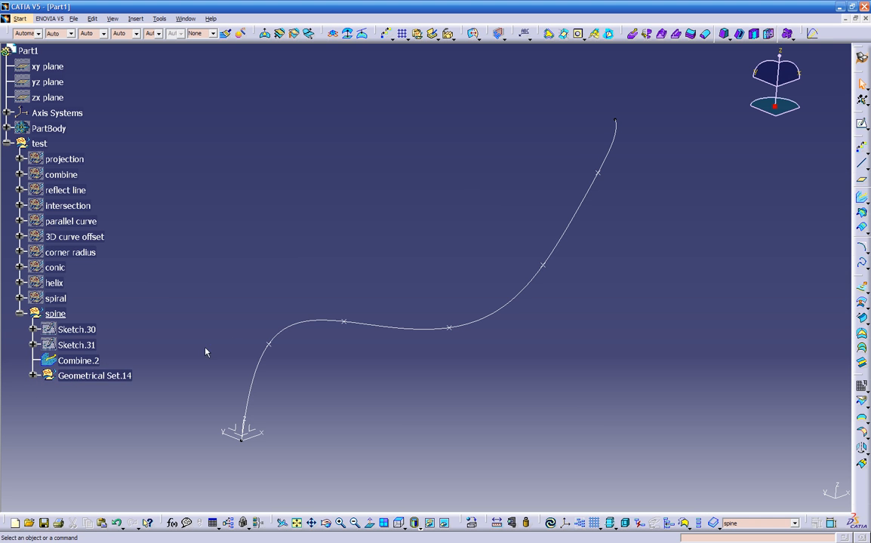
# Step: Create a plane of type Normal to curve on Combine.2 at the uppermost of the five repeated points
pyautogui.moveTo(477, 357); pyautogui.dragTo(518, 336, button='middle')
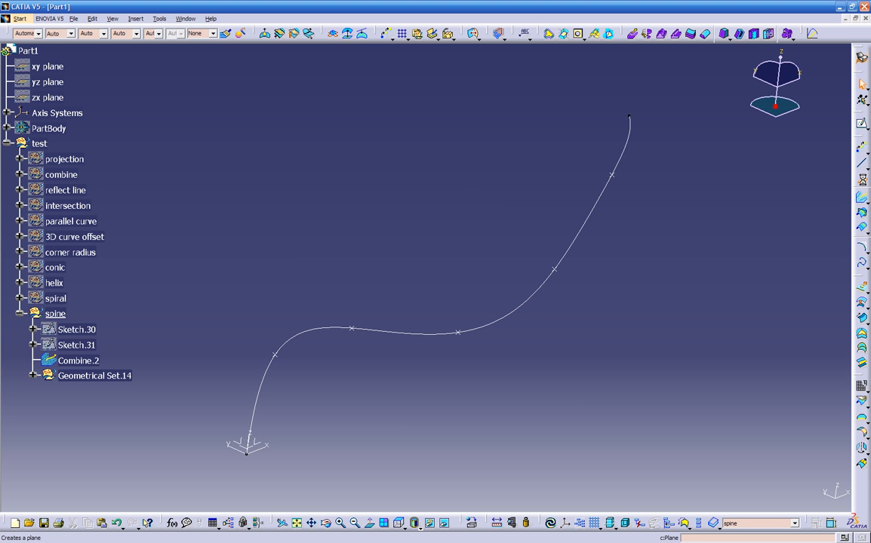
pyautogui.click(863, 181)
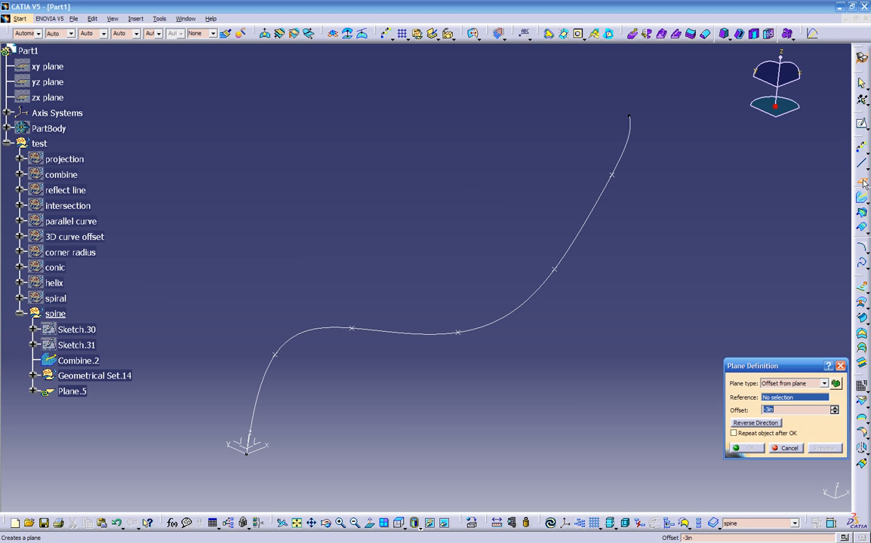
pyautogui.click(786, 385)
pyautogui.click(784, 442)
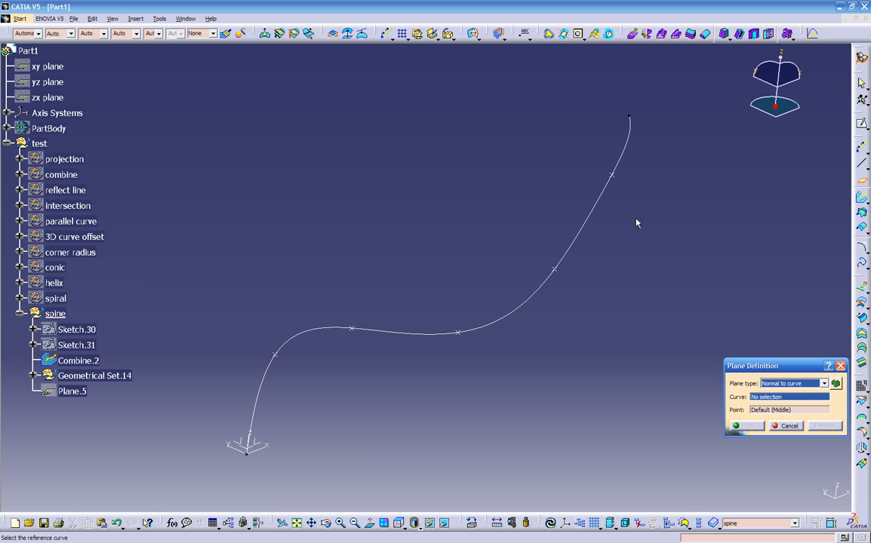
pyautogui.click(601, 192)
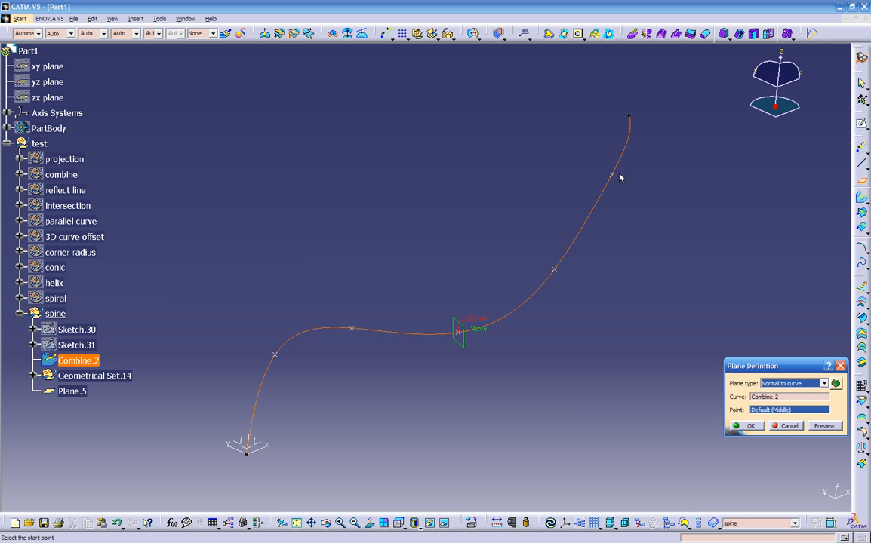
pyautogui.click(614, 175)
pyautogui.click(749, 427)
# Step: Add two more planes normal to Combine.2, one at Point.9 and one at the curve's default middle point
pyautogui.click(575, 252)
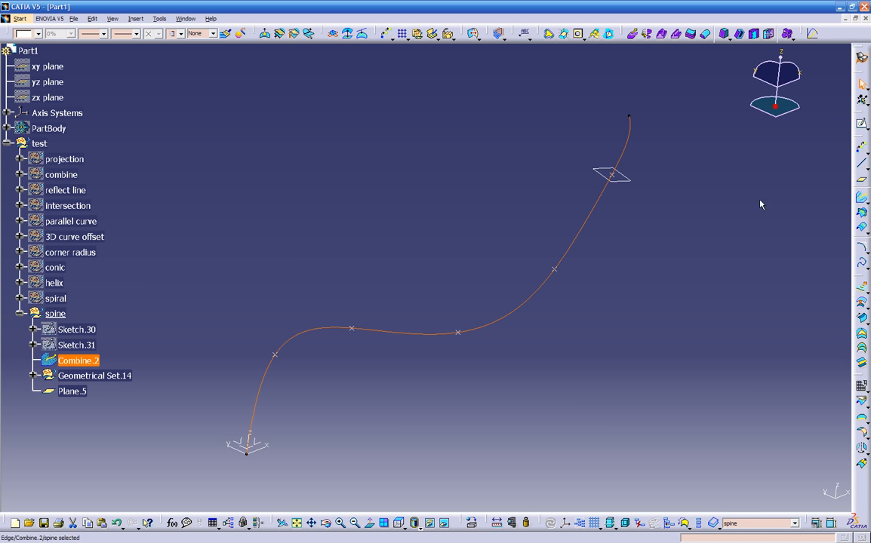
pyautogui.click(859, 180)
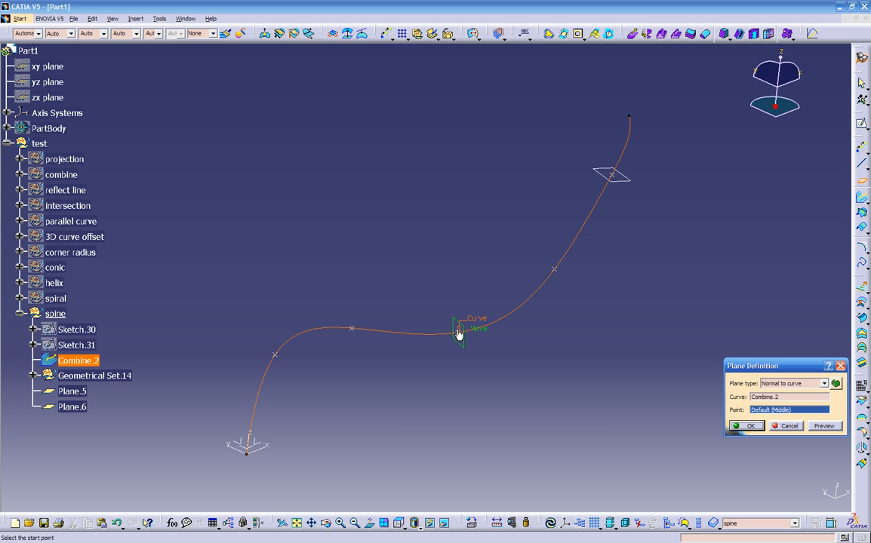
pyautogui.click(556, 269)
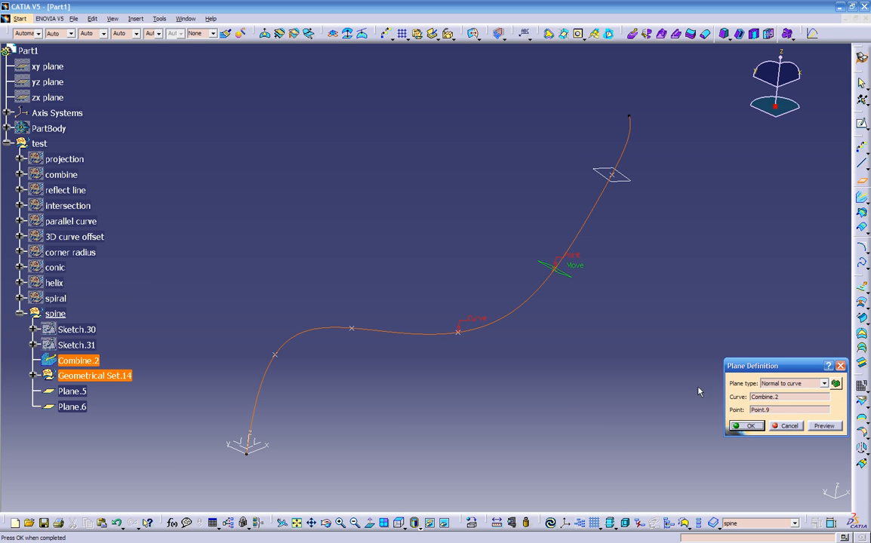
pyautogui.click(747, 426)
pyautogui.click(545, 291)
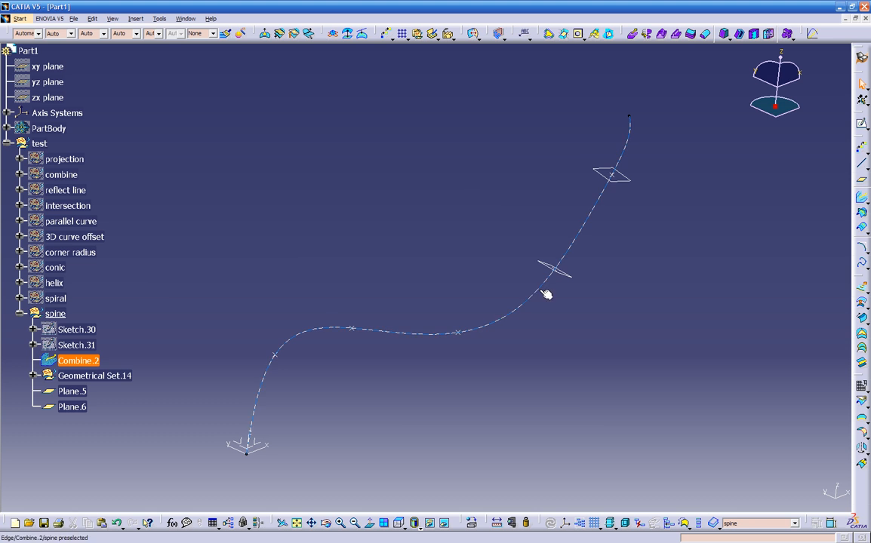
pyautogui.click(860, 179)
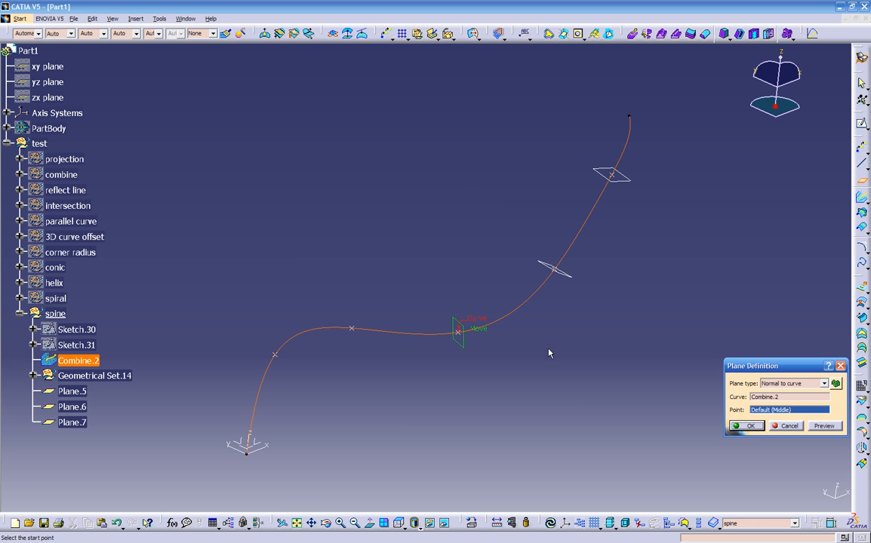
pyautogui.click(745, 426)
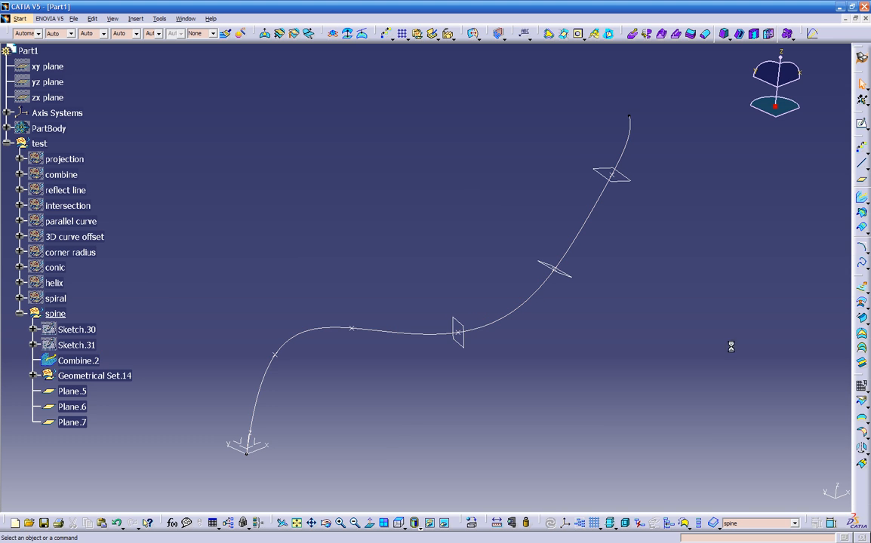
# Step: Add the last two planes normal to Combine.2, one at Point.11 and one at Point.12
pyautogui.click(579, 238)
pyautogui.click(860, 196)
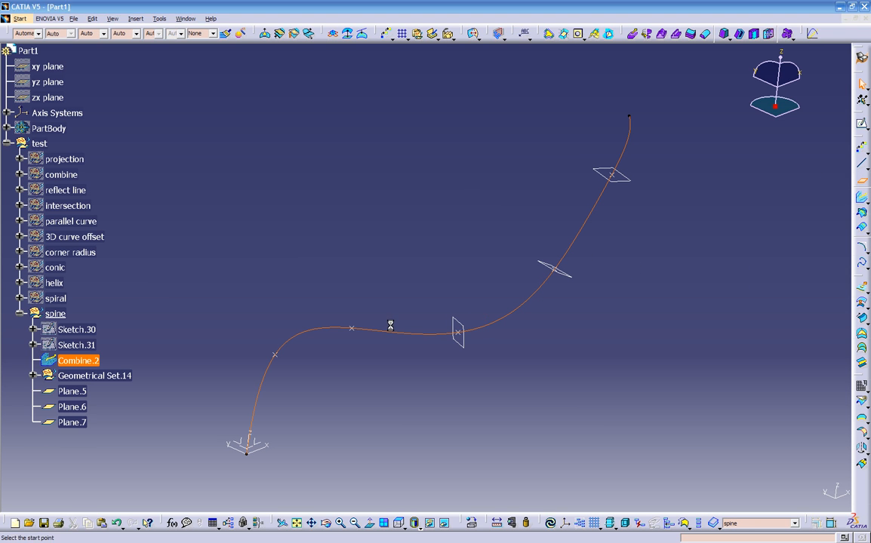
pyautogui.click(358, 332)
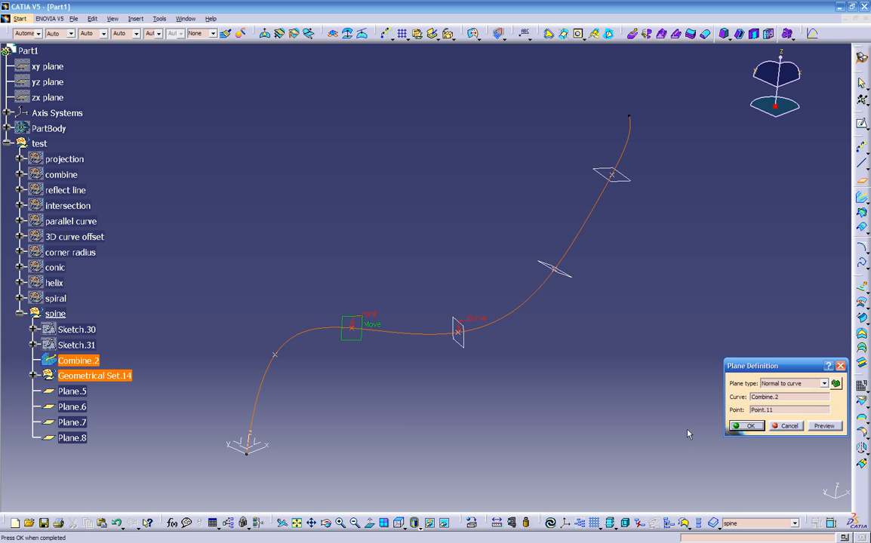
pyautogui.click(745, 425)
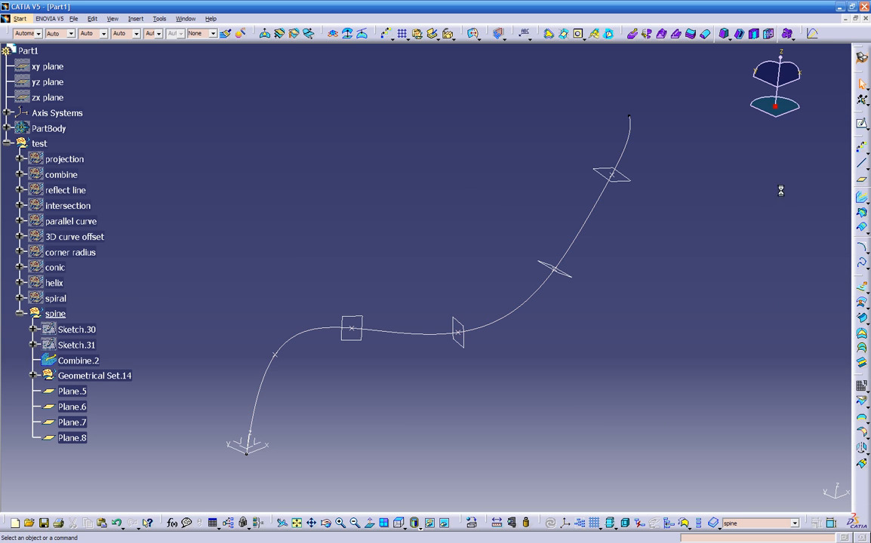
pyautogui.click(582, 225)
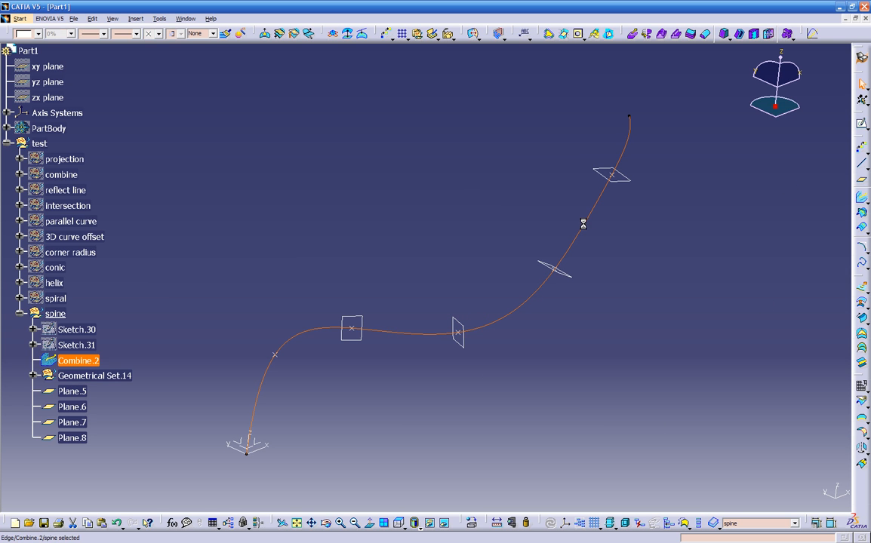
pyautogui.click(863, 183)
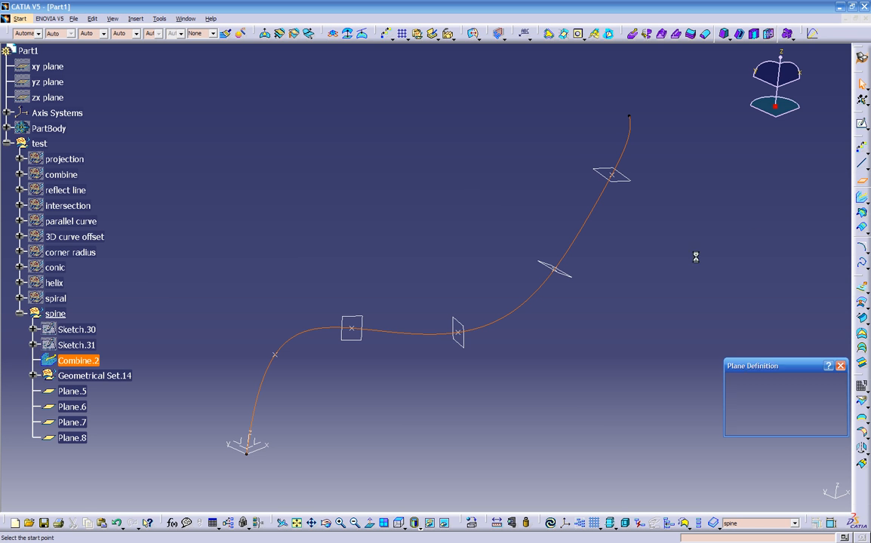
pyautogui.click(282, 358)
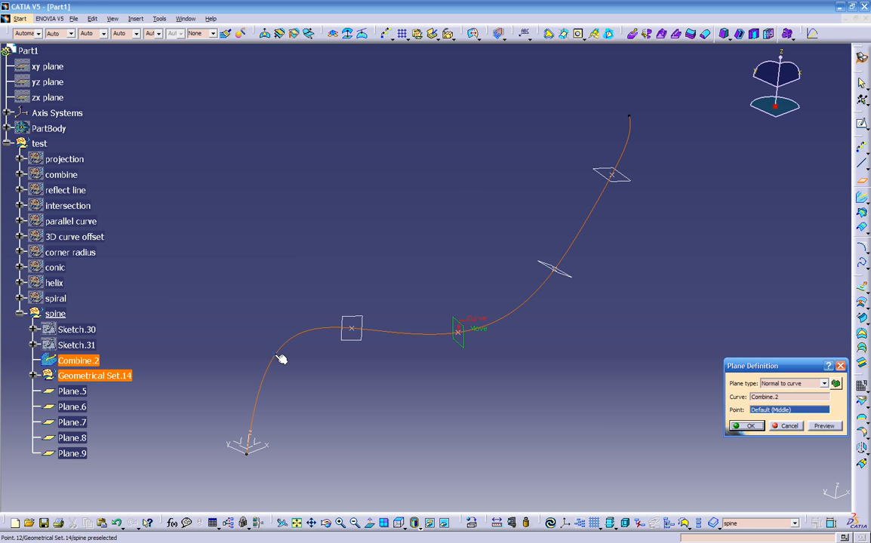
pyautogui.click(744, 428)
# Step: Examine the combined curve and the five planes normal to it from several viewing angles
pyautogui.moveTo(537, 405); pyautogui.dragTo(395, 347, button='middle')
pyautogui.moveTo(407, 300); pyautogui.dragTo(551, 264, button='middle')
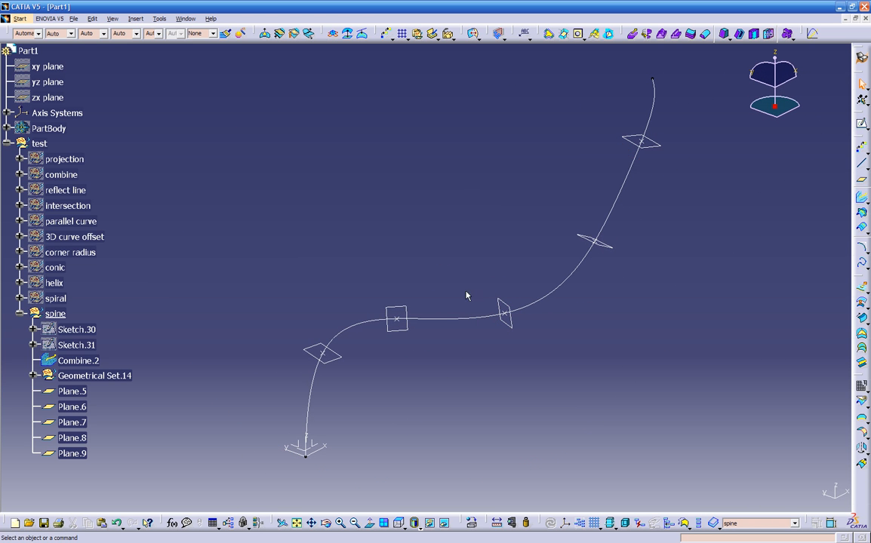
pyautogui.click(344, 334)
pyautogui.click(94, 362)
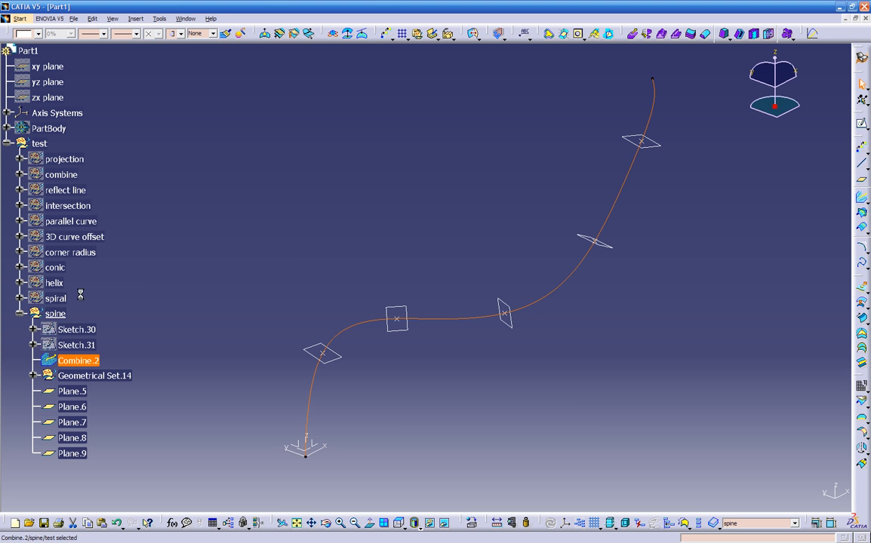
pyautogui.click(29, 50)
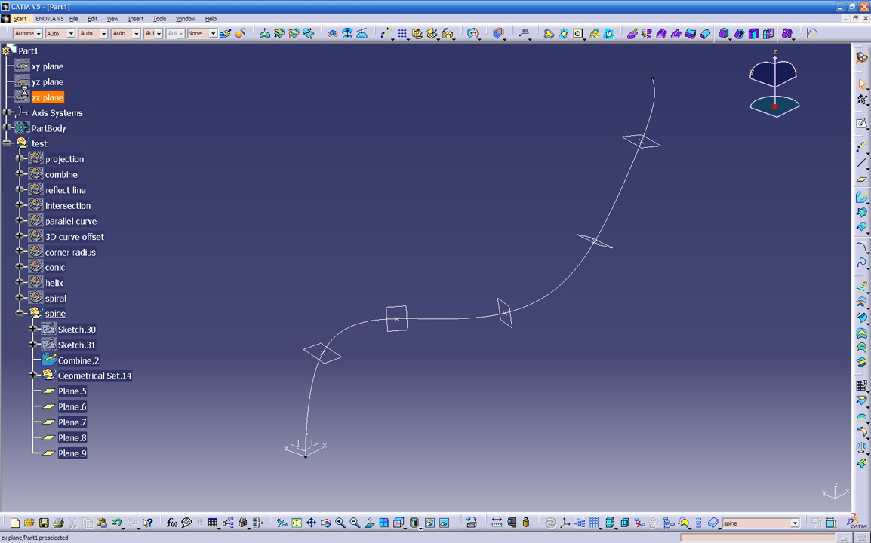
pyautogui.click(309, 381)
pyautogui.press('Escape')
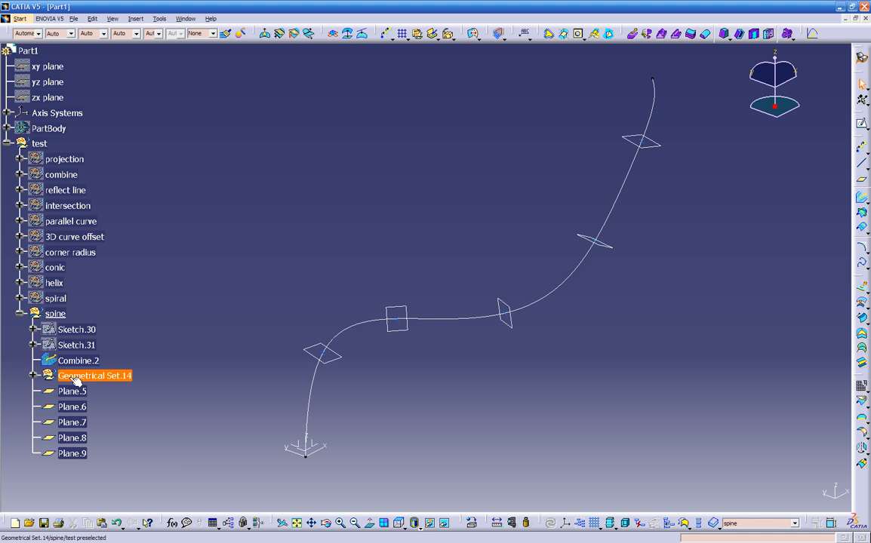
pyautogui.moveTo(321, 419); pyautogui.dragTo(433, 368, button='middle')
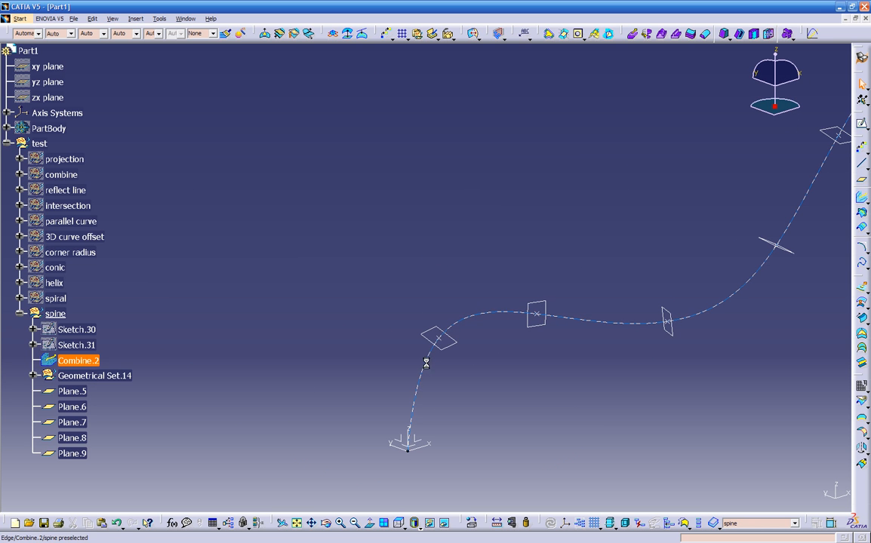
# Step: Set the Combine.2 curve's line colour to black and its thickness to 3: 0.7000 in its graphic properties
pyautogui.rightClick(433, 368)
pyautogui.click(459, 192)
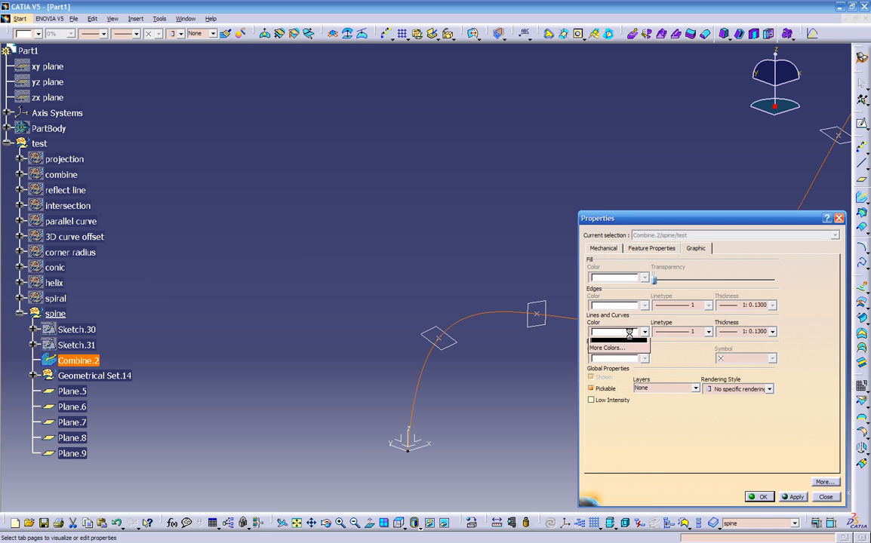
pyautogui.click(630, 337)
pyautogui.click(626, 481)
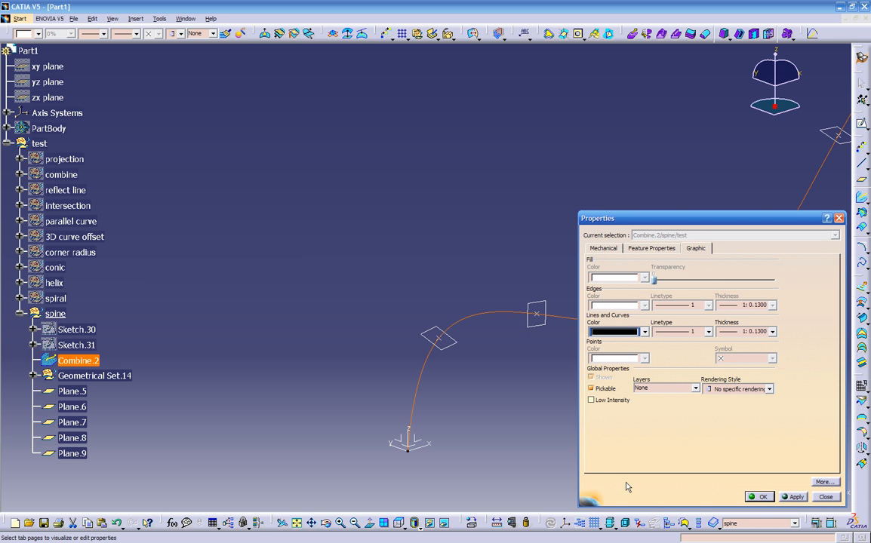
pyautogui.click(679, 331)
pyautogui.click(679, 331)
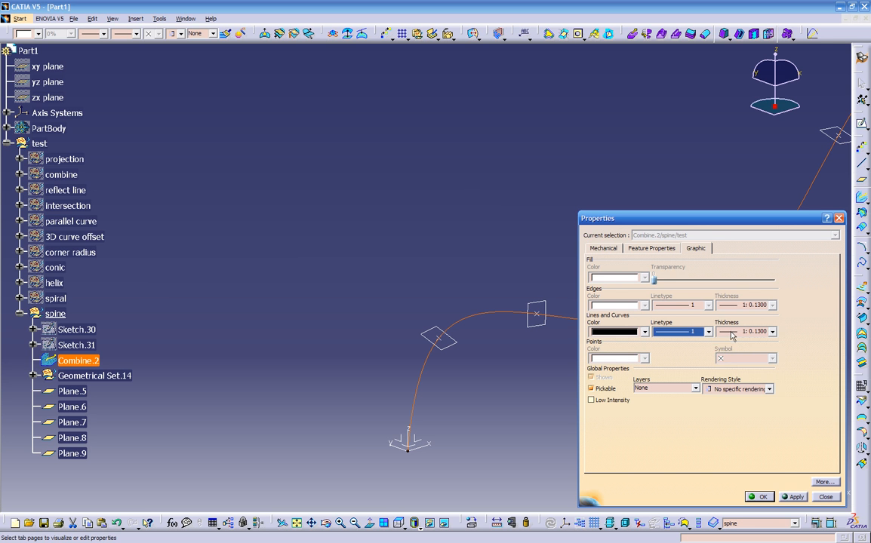
pyautogui.click(755, 331)
pyautogui.click(743, 360)
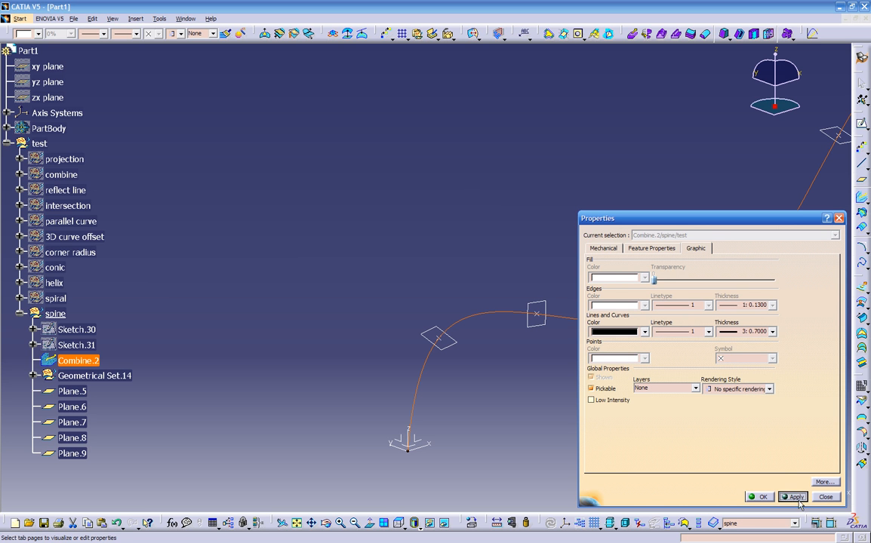
pyautogui.click(758, 497)
pyautogui.moveTo(412, 414); pyautogui.dragTo(449, 384, button='middle')
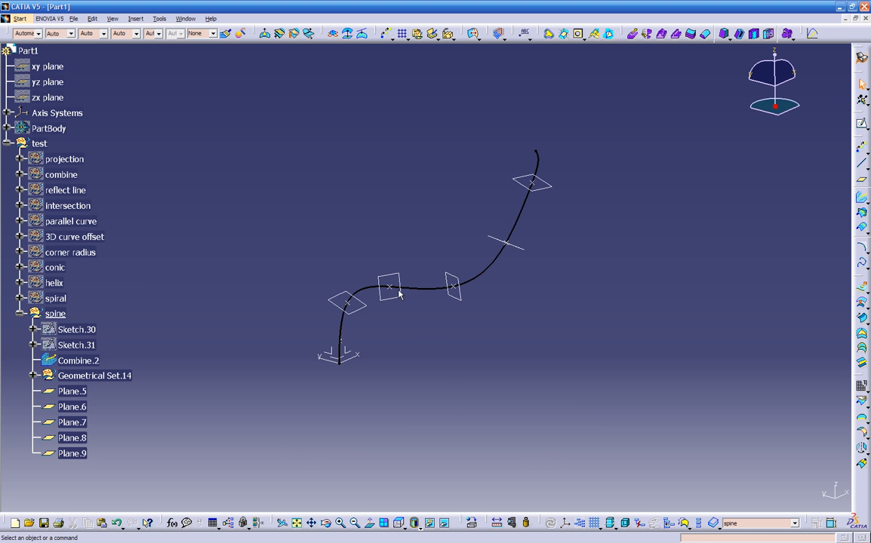
# Step: Review the colour choices and graphic properties available for the Combine.2 curve without changing them
pyautogui.click(78, 364)
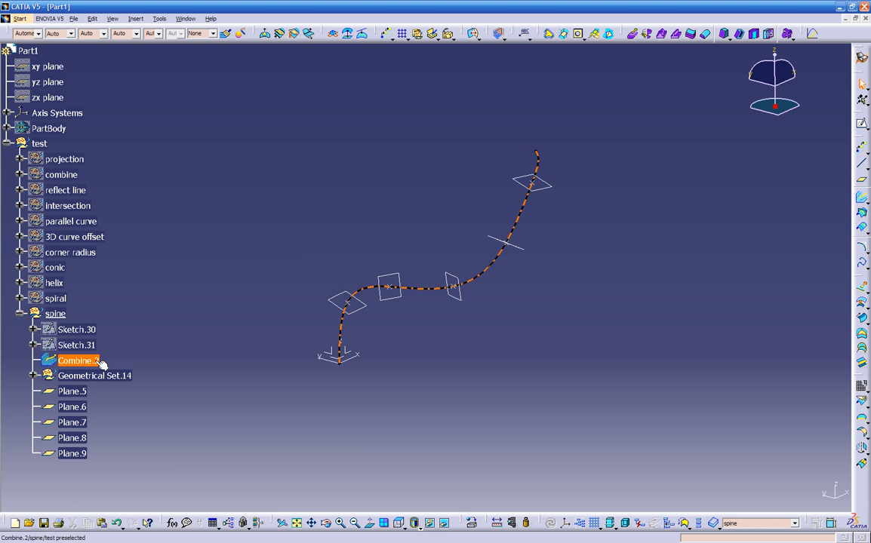
pyautogui.click(91, 361)
pyautogui.click(38, 34)
pyautogui.click(218, 199)
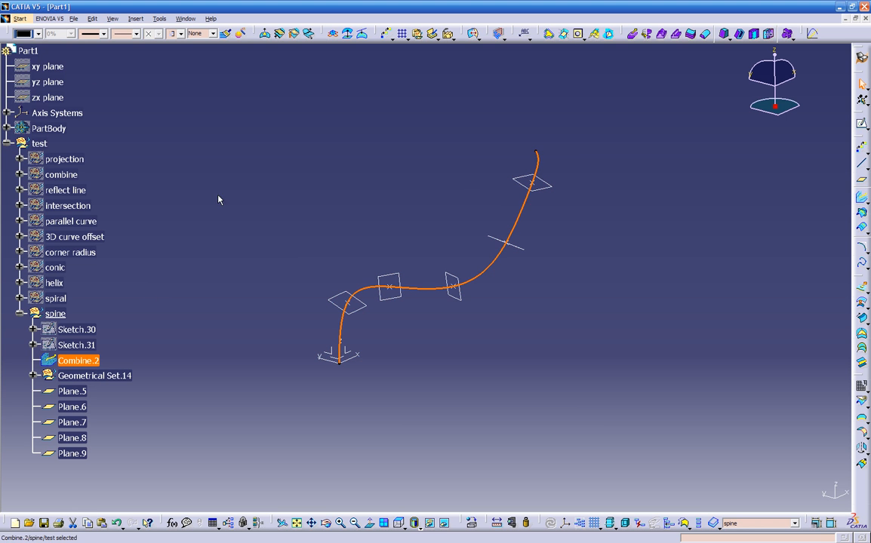
pyautogui.click(82, 377)
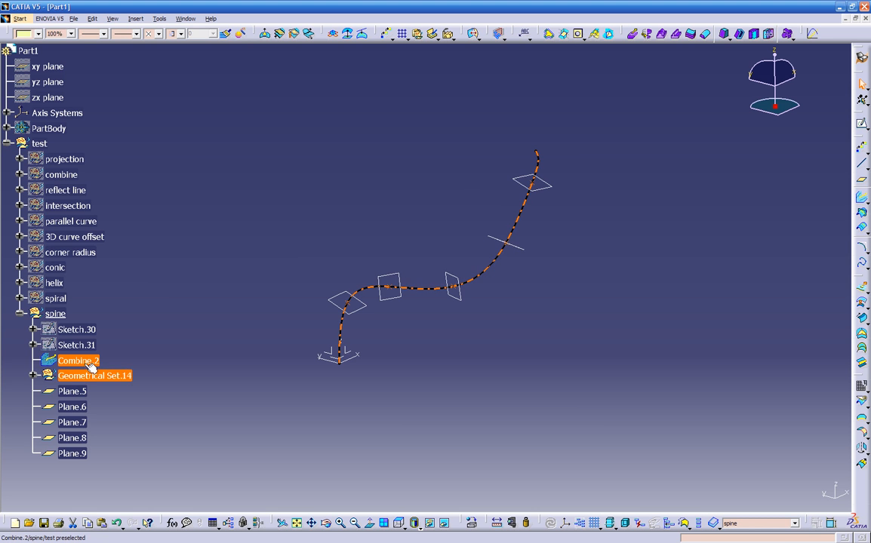
pyautogui.click(91, 363)
pyautogui.click(38, 36)
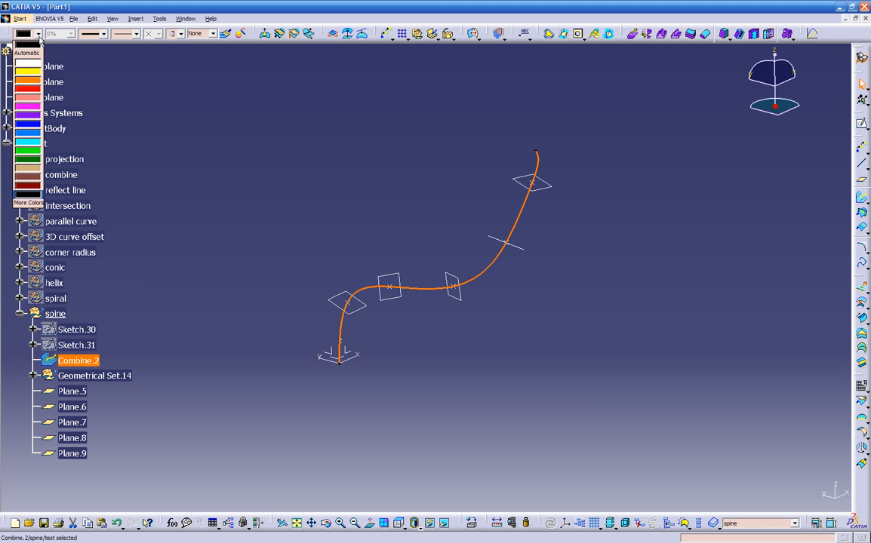
pyautogui.click(205, 185)
pyautogui.rightClick(88, 359)
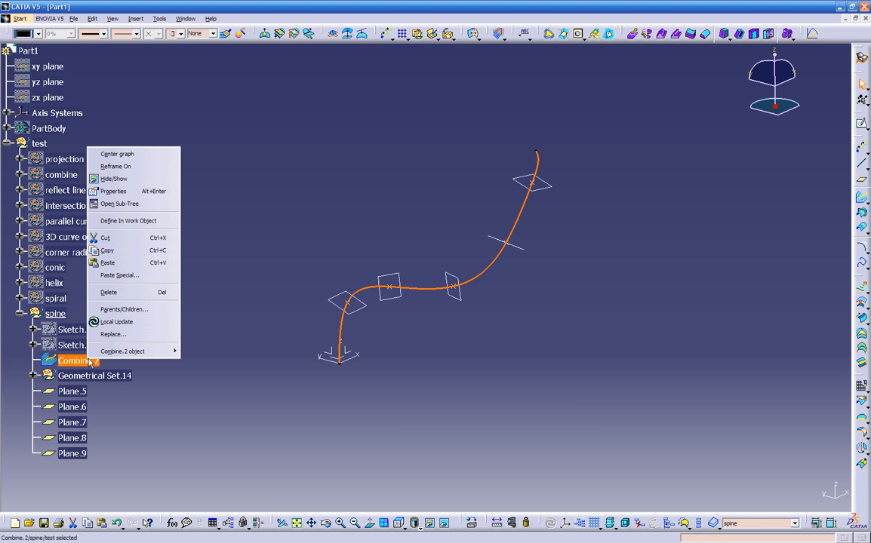
pyautogui.click(134, 193)
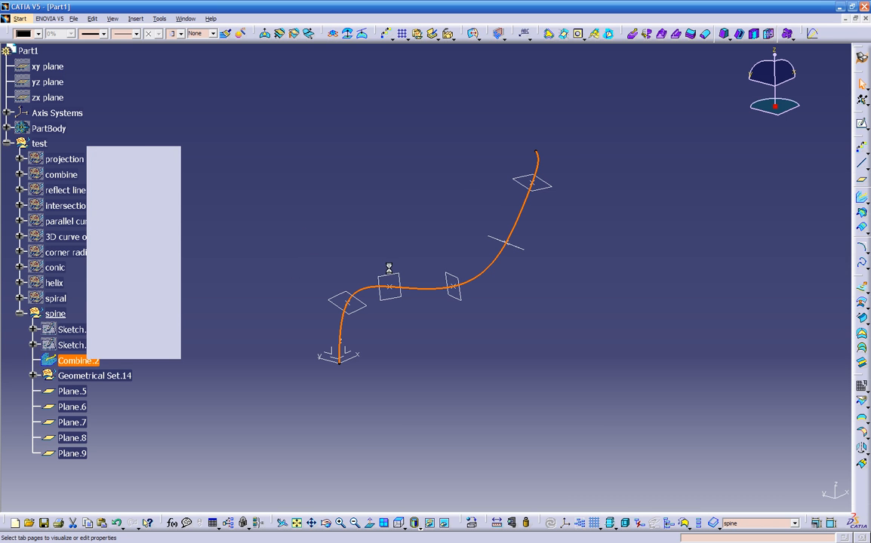
pyautogui.click(644, 333)
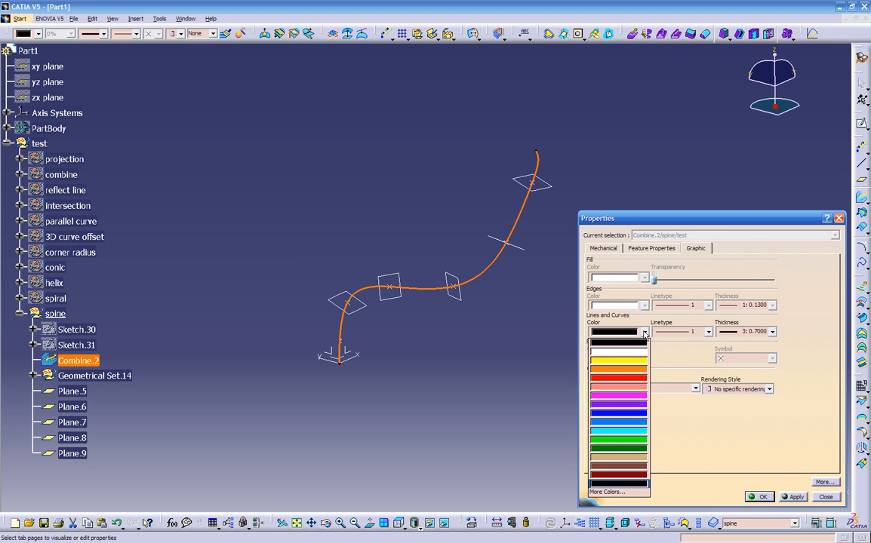
pyautogui.click(696, 424)
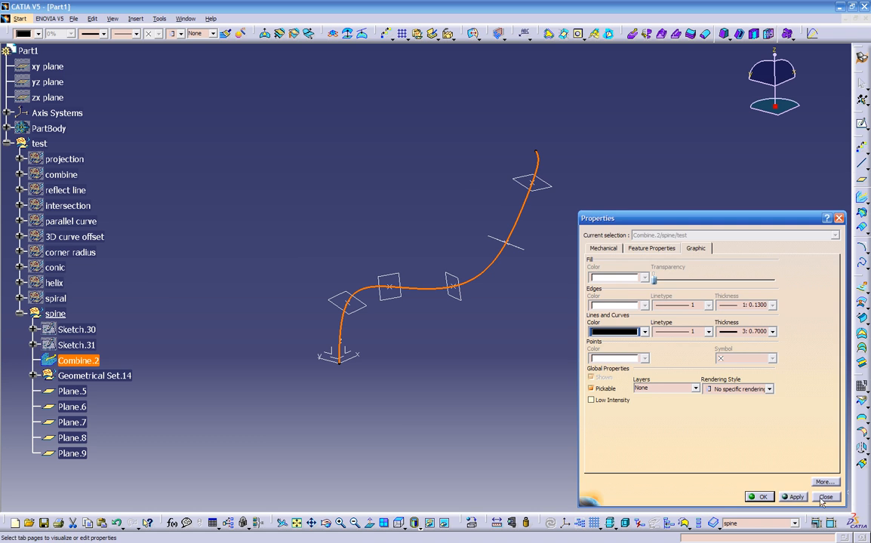
pyautogui.click(825, 497)
pyautogui.click(433, 382)
# Step: Create a spine curve through Plane.5, Plane.6, Plane.7, Plane.8 and Plane.9, selected in that order
pyautogui.moveTo(433, 383); pyautogui.dragTo(458, 266, button='middle')
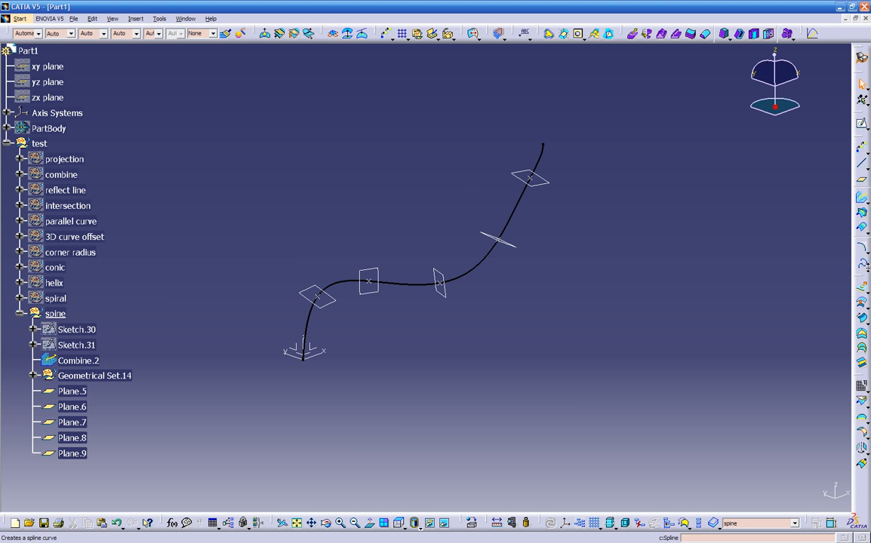
pyautogui.click(864, 265)
pyautogui.click(846, 278)
pyautogui.click(548, 181)
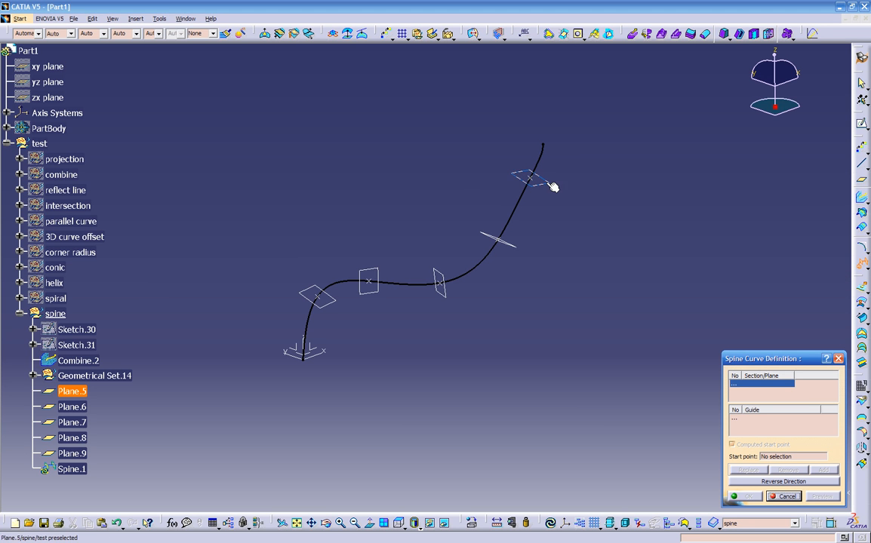
pyautogui.click(513, 246)
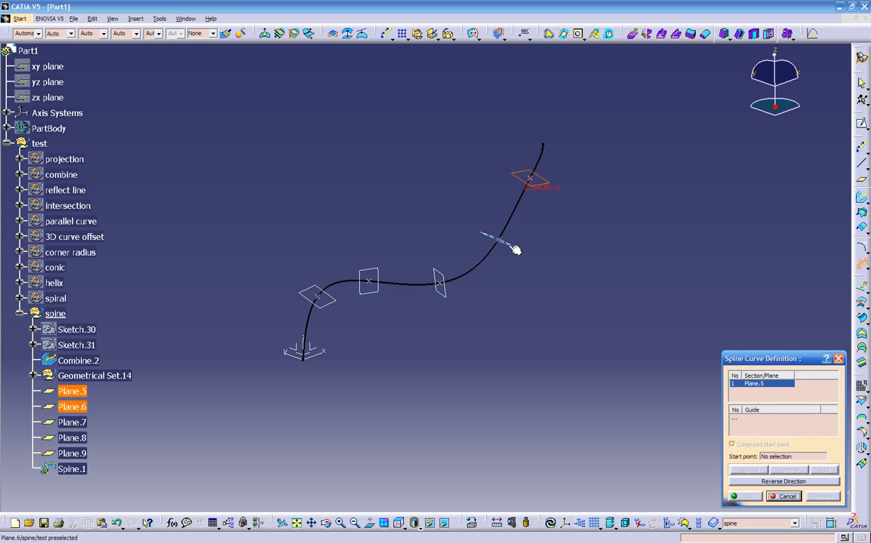
pyautogui.click(444, 293)
pyautogui.click(375, 290)
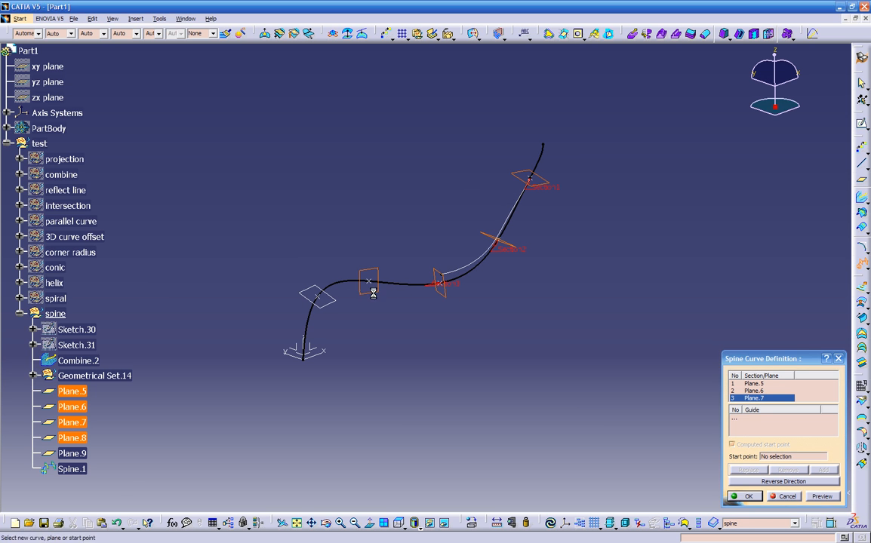
pyautogui.click(335, 300)
pyautogui.moveTo(482, 334); pyautogui.dragTo(434, 343, button='middle')
pyautogui.click(769, 502)
pyautogui.moveTo(709, 458); pyautogui.dragTo(627, 370, button='middle')
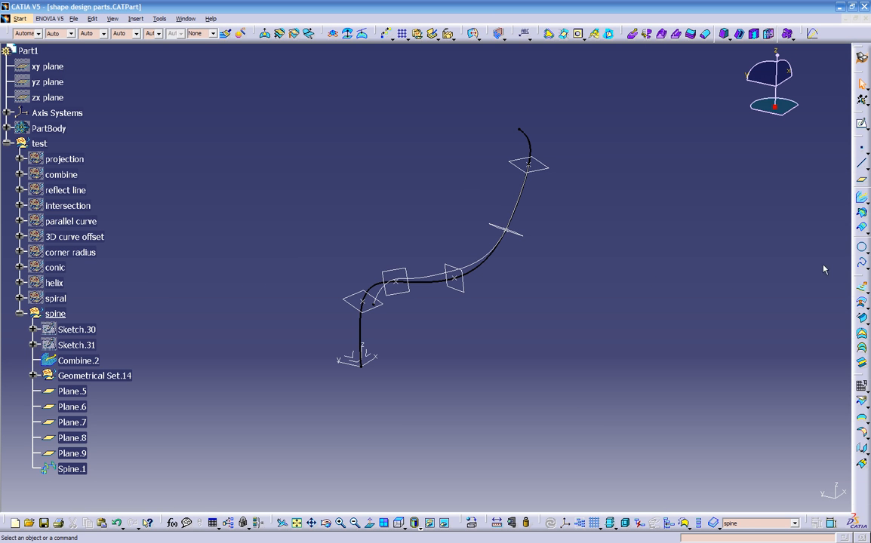
pyautogui.click(861, 285)
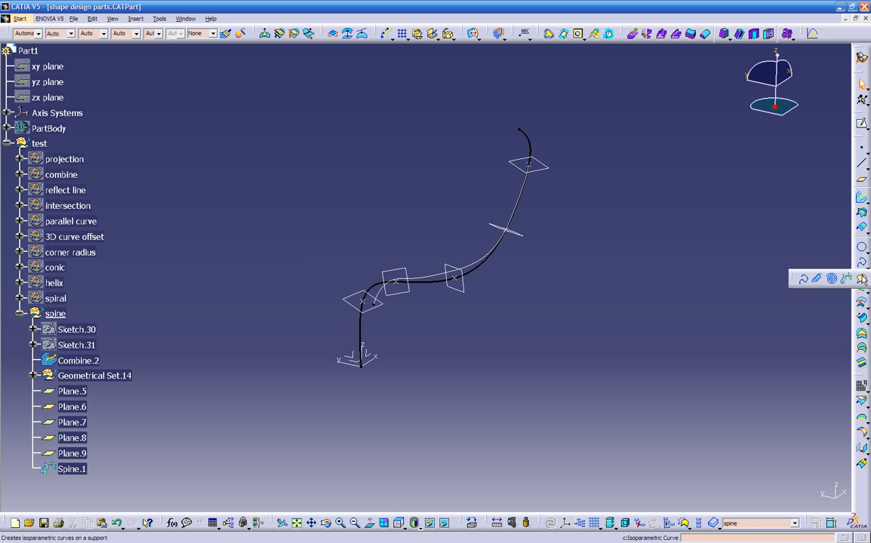
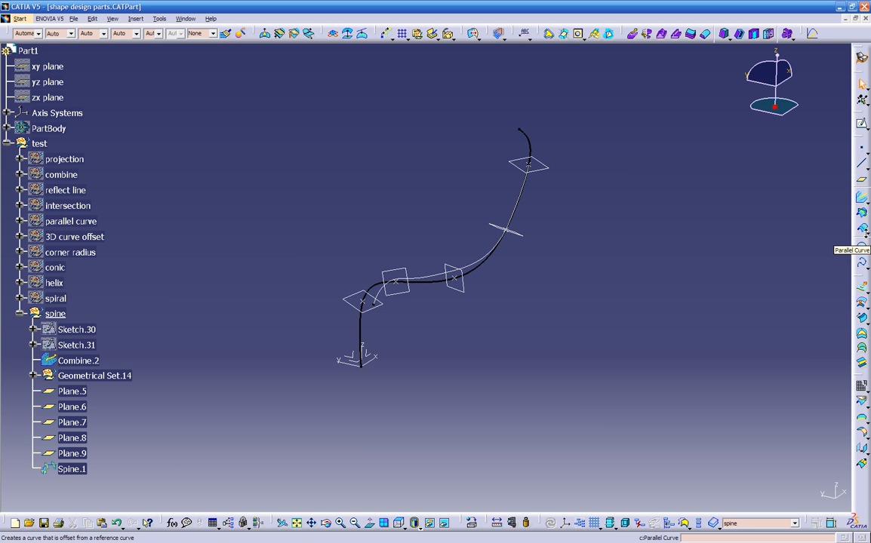
pyautogui.click(863, 281)
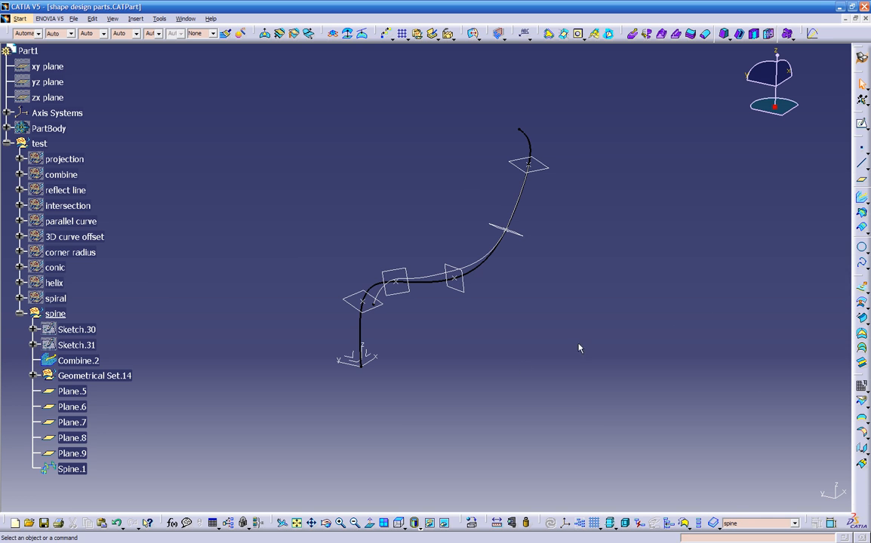
# Step: Hide the spine geometrical set and collapse it in the tree
pyautogui.rightClick(50, 313)
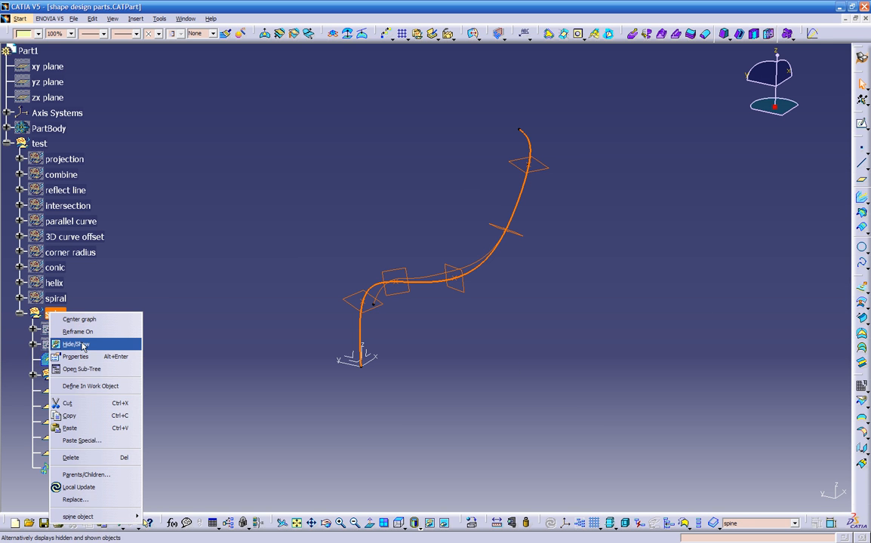
pyautogui.click(76, 344)
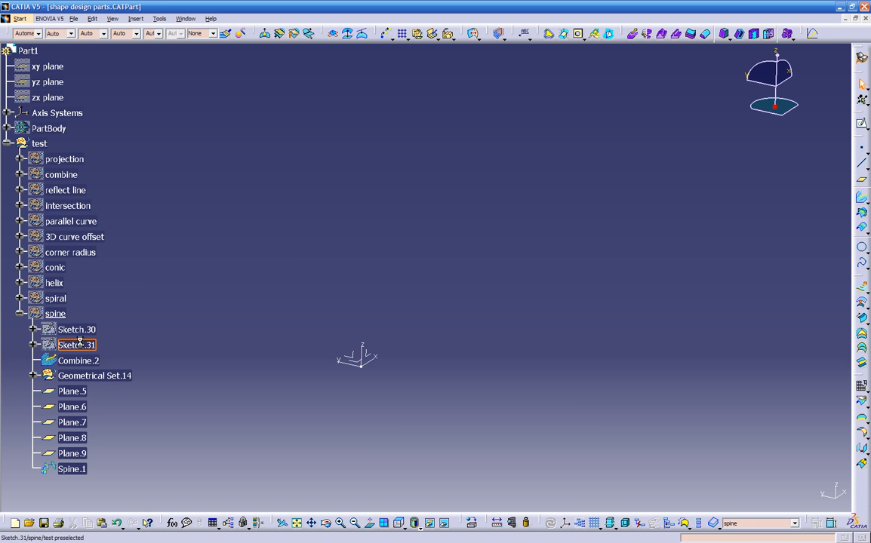
pyautogui.click(19, 314)
# Step: Insert a geometrical set named "isoparametric curve" with test as its father
pyautogui.click(136, 19)
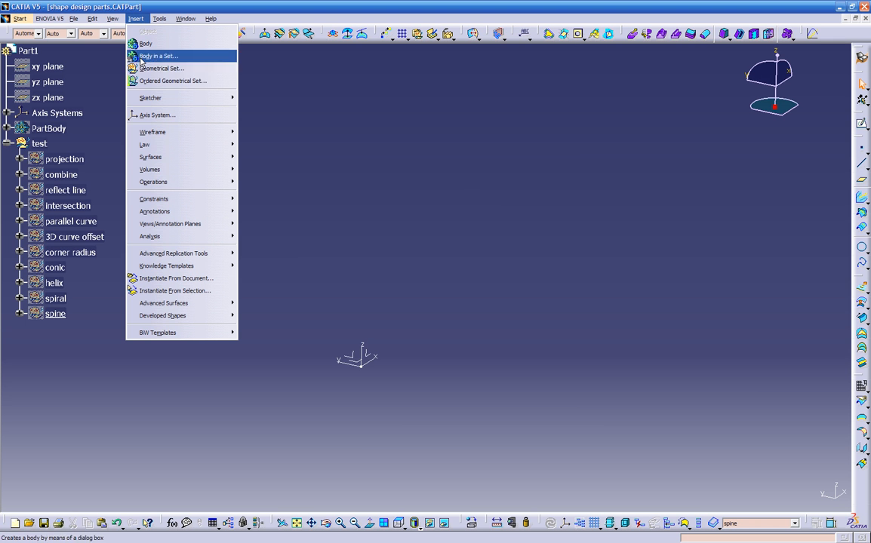
pyautogui.click(143, 69)
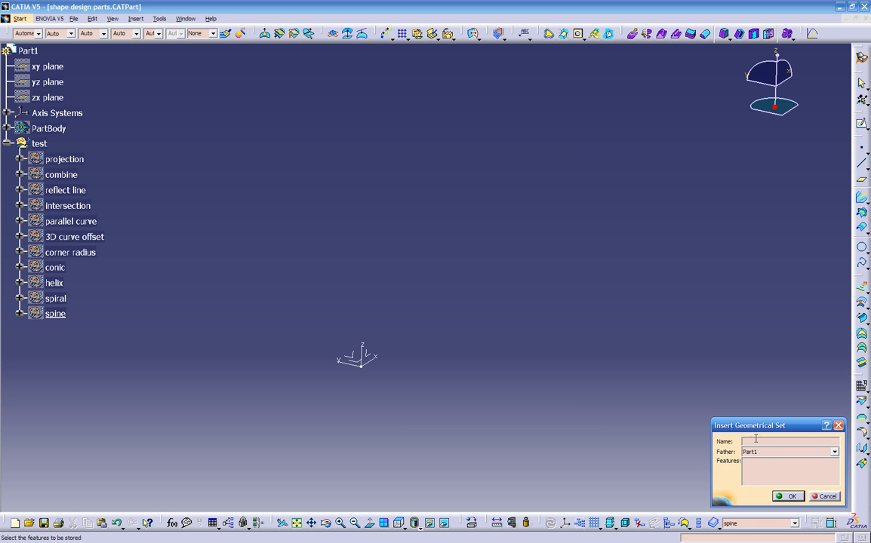
pyautogui.write('id')
pyautogui.click(799, 452)
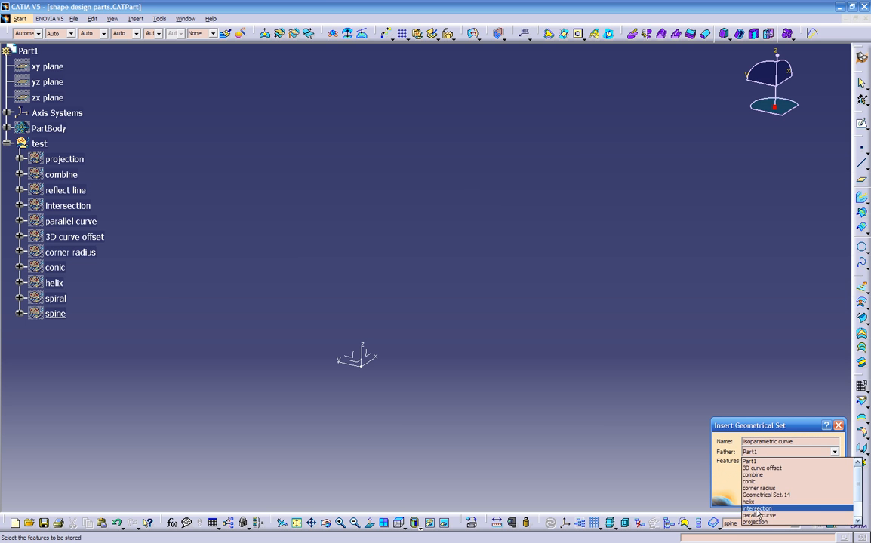
pyautogui.click(751, 524)
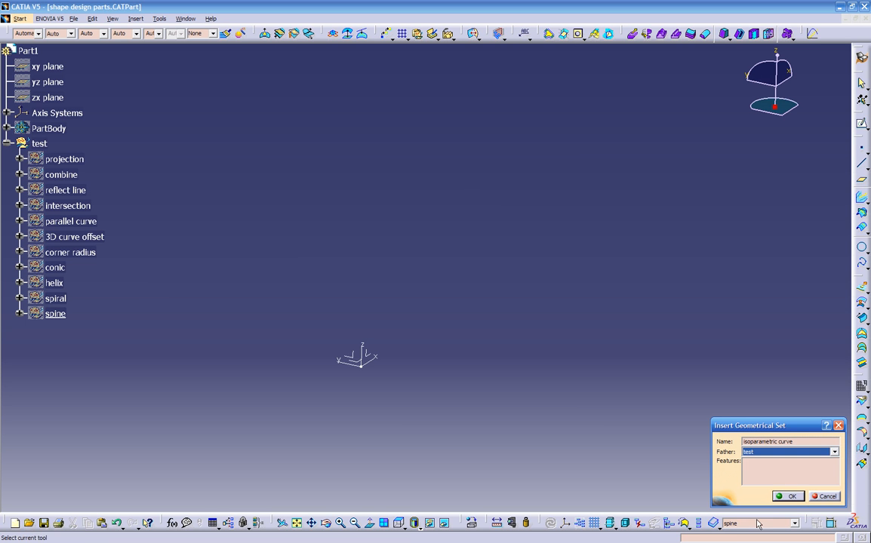
pyautogui.click(762, 491)
# Step: Orient the view square to the yz plane and start a sketch on it inside the isoparametric curve set
pyautogui.moveTo(273, 410); pyautogui.dragTo(412, 344, button='middle')
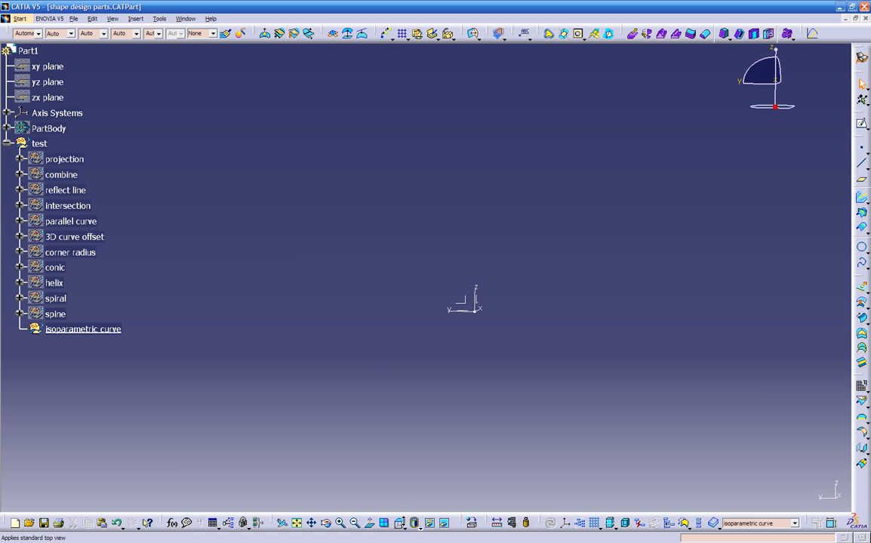
pyautogui.click(415, 525)
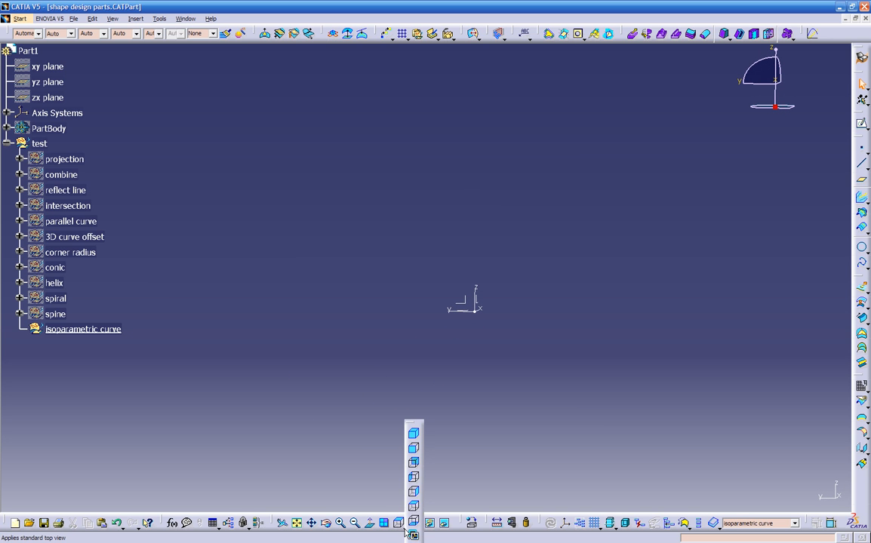
pyautogui.click(415, 453)
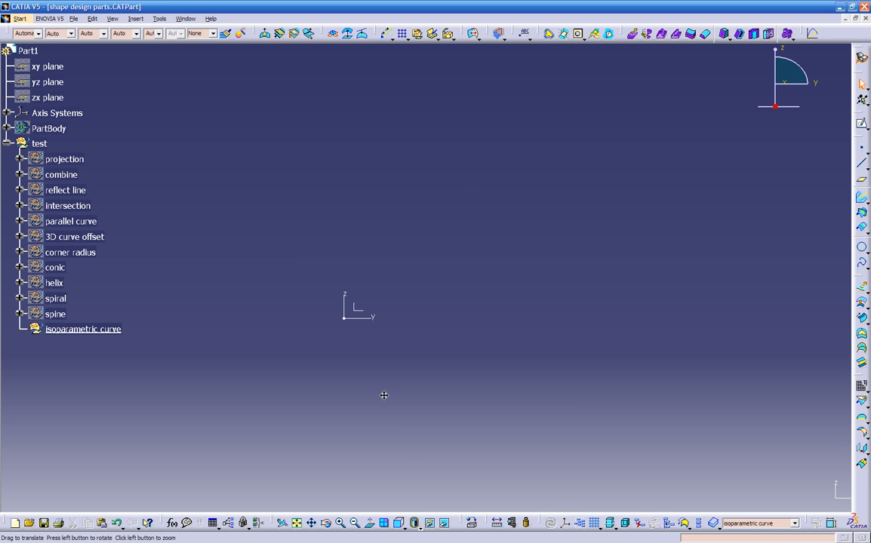
pyautogui.click(861, 123)
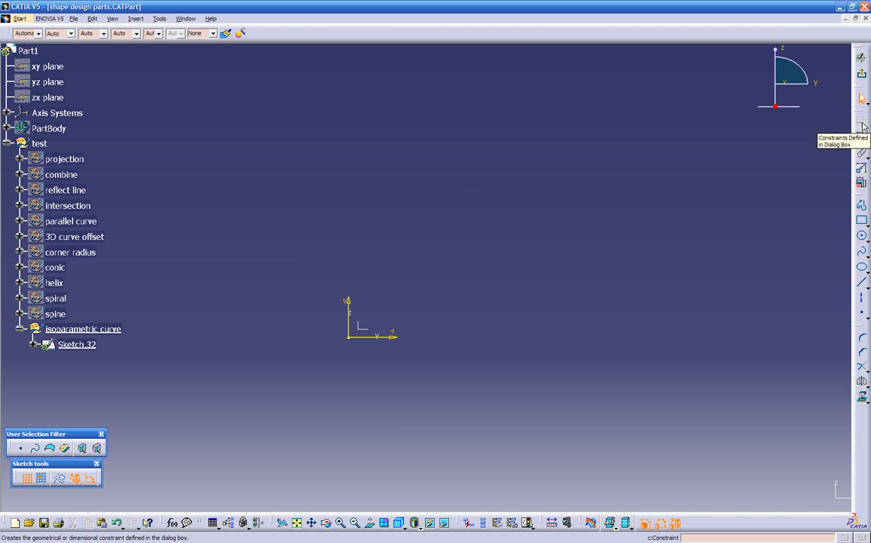
# Step: Sketch a wavy spline through eight points from the origin to the horizontal axis, and exit the sketch
pyautogui.click(861, 252)
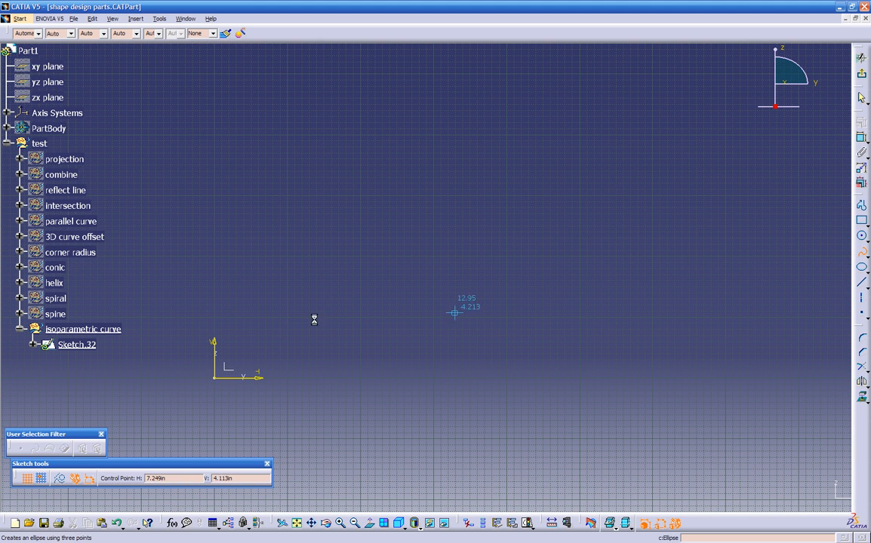
pyautogui.click(215, 377)
pyautogui.click(300, 294)
pyautogui.click(452, 329)
pyautogui.moveTo(581, 314); pyautogui.dragTo(382, 293, button='middle')
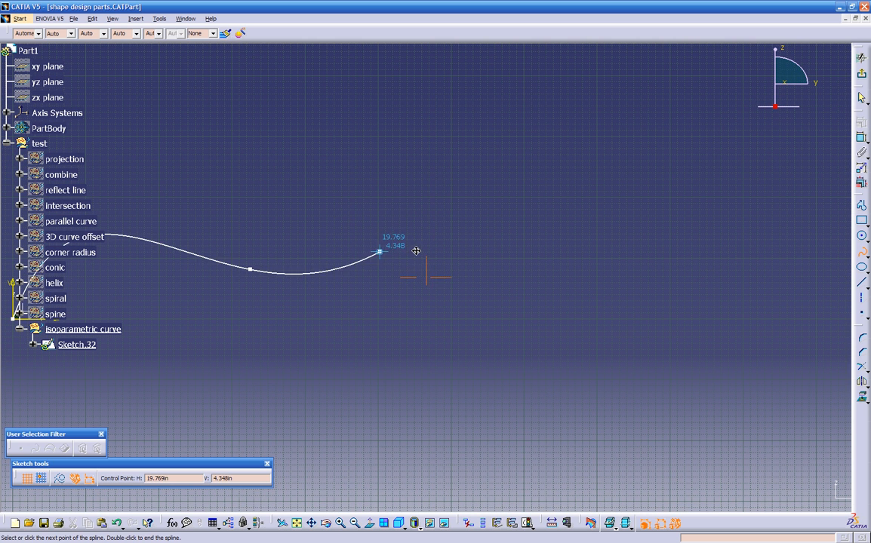
pyautogui.click(431, 122)
pyautogui.click(505, 107)
pyautogui.click(626, 254)
pyautogui.moveTo(646, 257); pyautogui.dragTo(645, 318, button='middle')
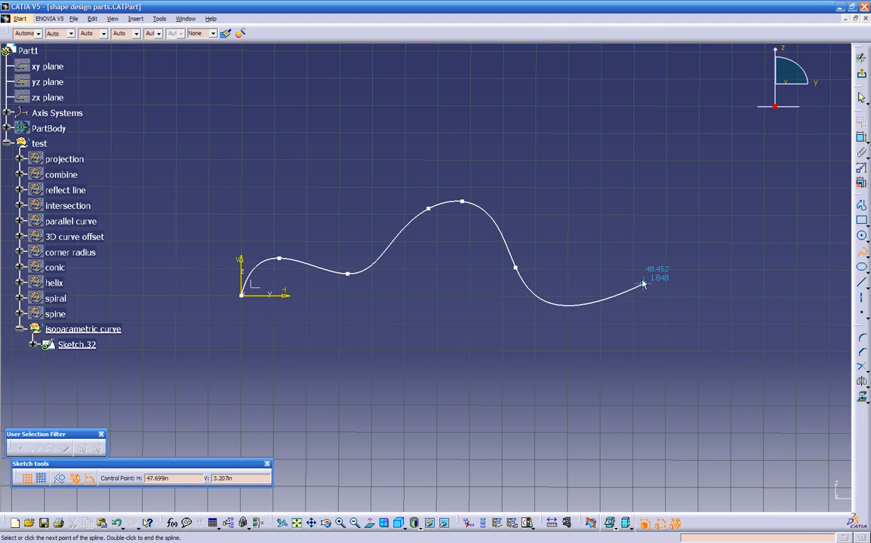
pyautogui.click(625, 248)
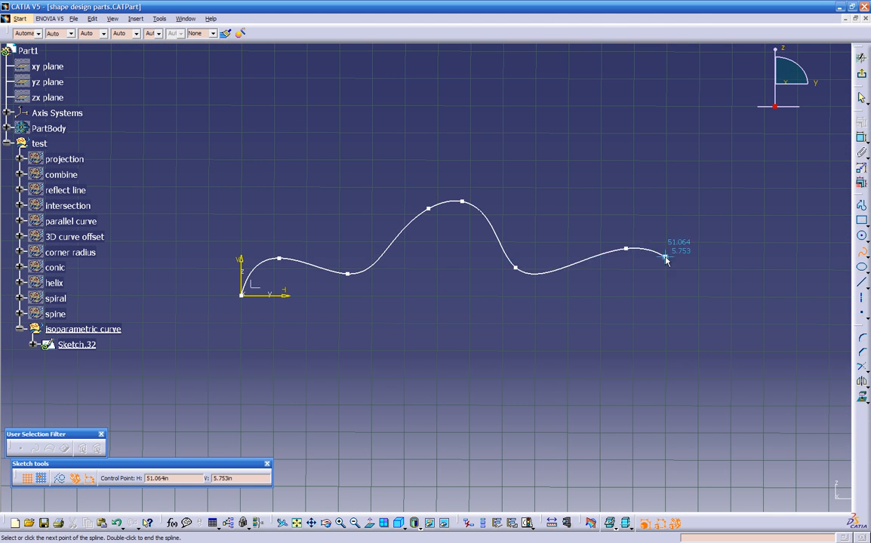
pyautogui.click(790, 297)
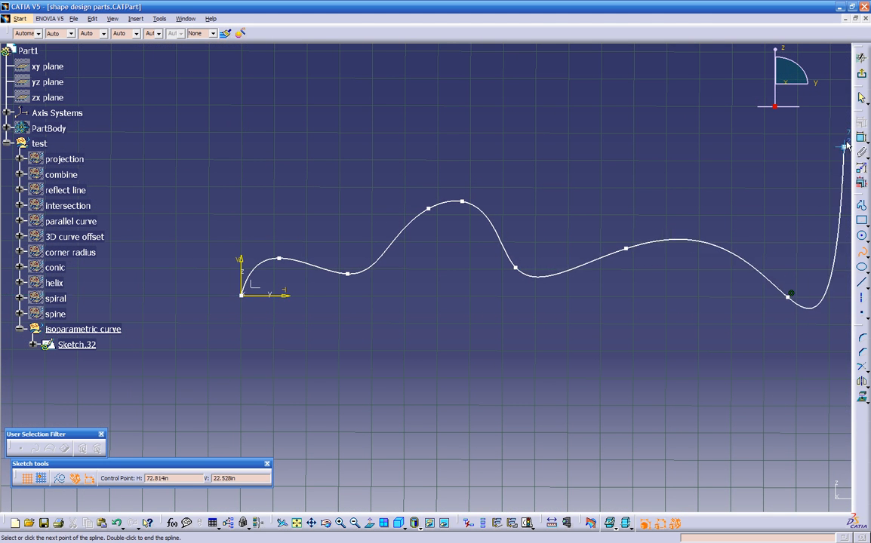
pyautogui.press('Escape')
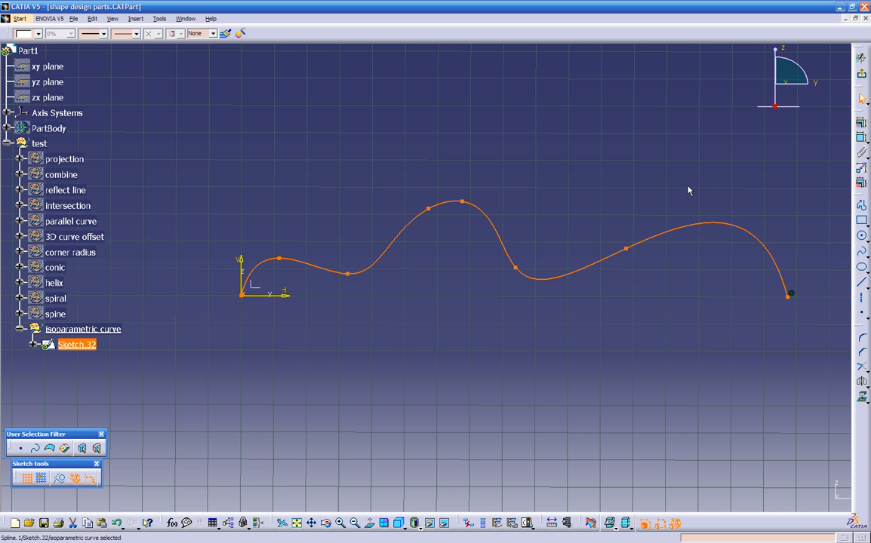
pyautogui.click(862, 75)
pyautogui.moveTo(716, 161); pyautogui.dragTo(340, 315, button='middle')
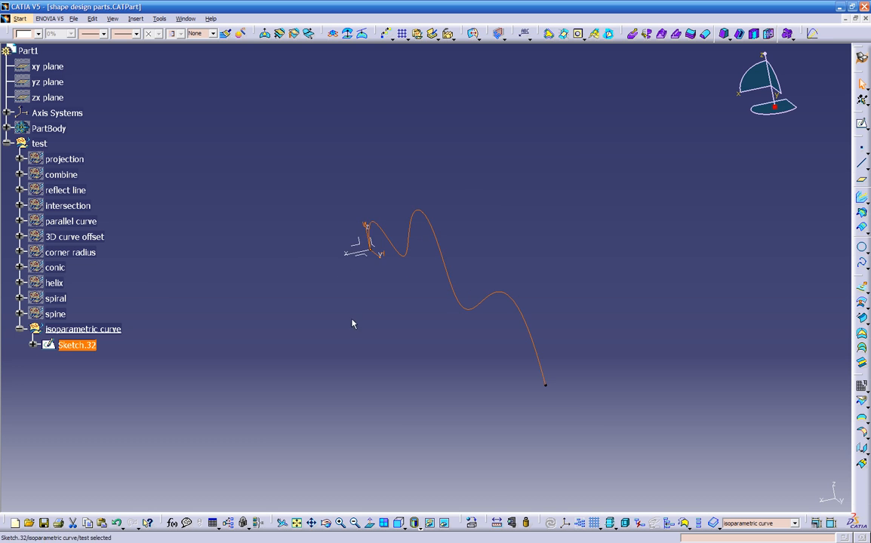
pyautogui.click(341, 315)
pyautogui.moveTo(422, 399)
pyautogui.mouseDown(button='middle')
pyautogui.moveTo(396, 354)
pyautogui.moveTo(420, 301)
pyautogui.mouseUp(button='middle')
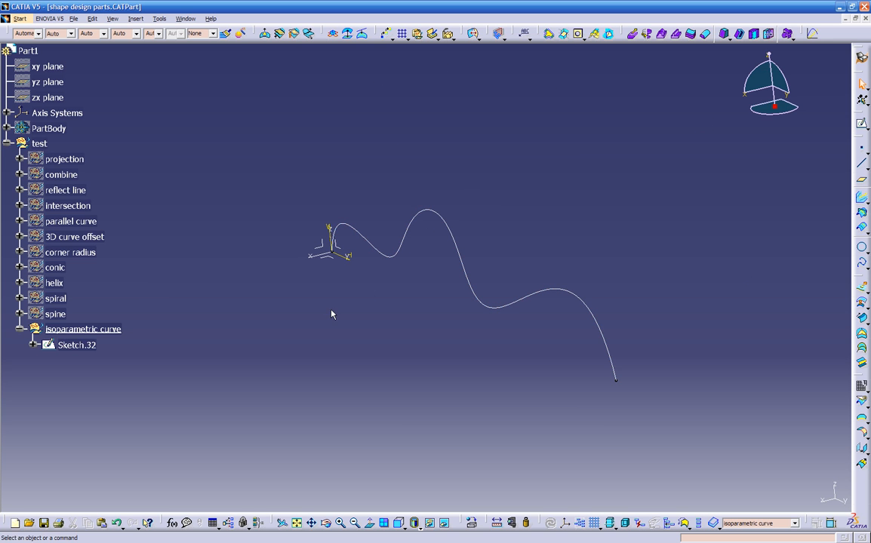
pyautogui.doubleClick(404, 236)
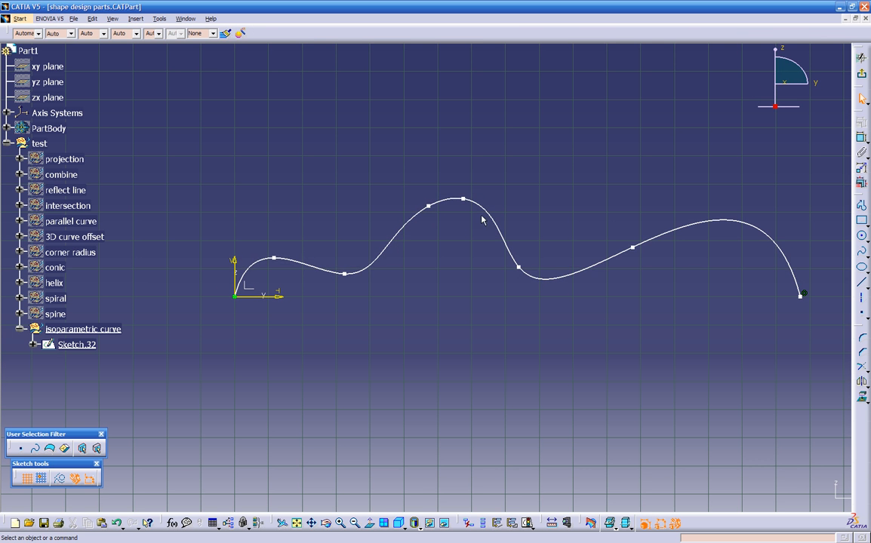
pyautogui.moveTo(541, 223)
pyautogui.mouseDown(button='middle')
pyautogui.moveTo(385, 323)
pyautogui.moveTo(619, 200)
pyautogui.mouseUp(button='middle')
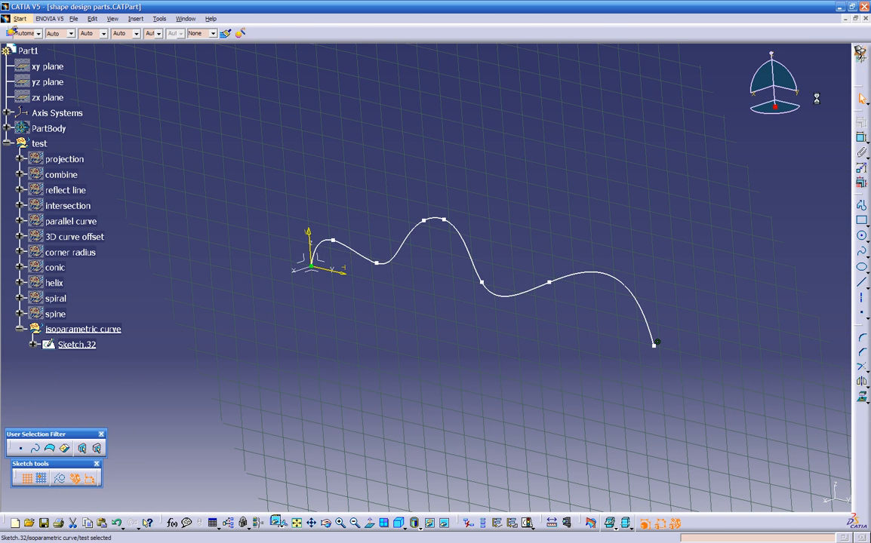
pyautogui.click(861, 73)
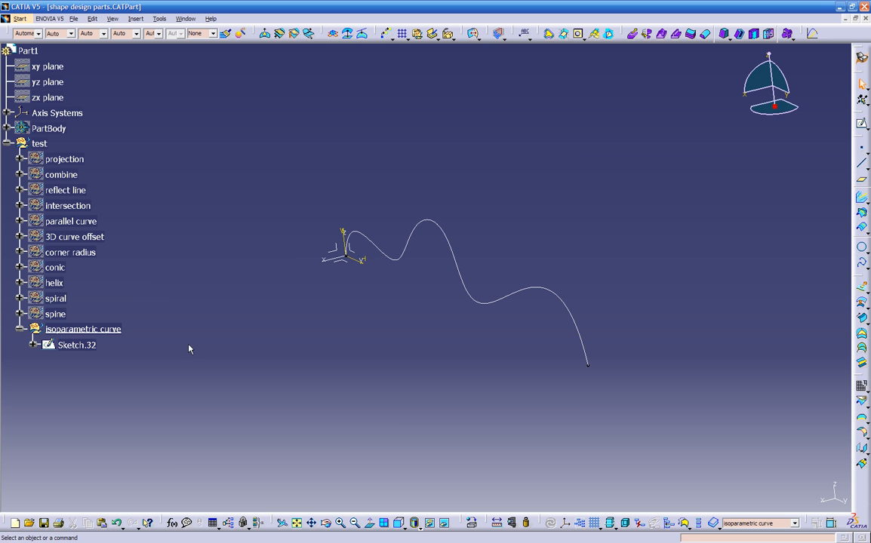
# Step: Rename the sketch in the isoparametric curve set as main
pyautogui.click(91, 348)
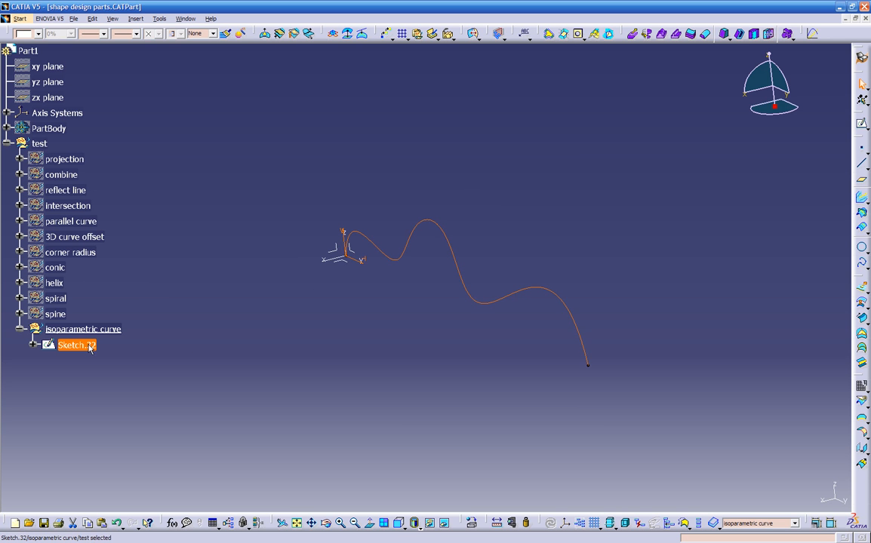
pyautogui.rightClick(89, 347)
pyautogui.click(129, 180)
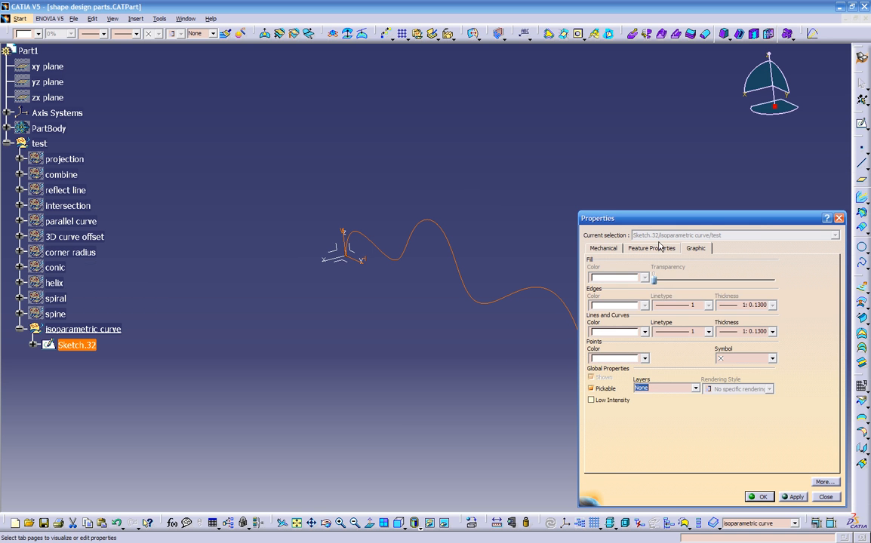
pyautogui.click(655, 248)
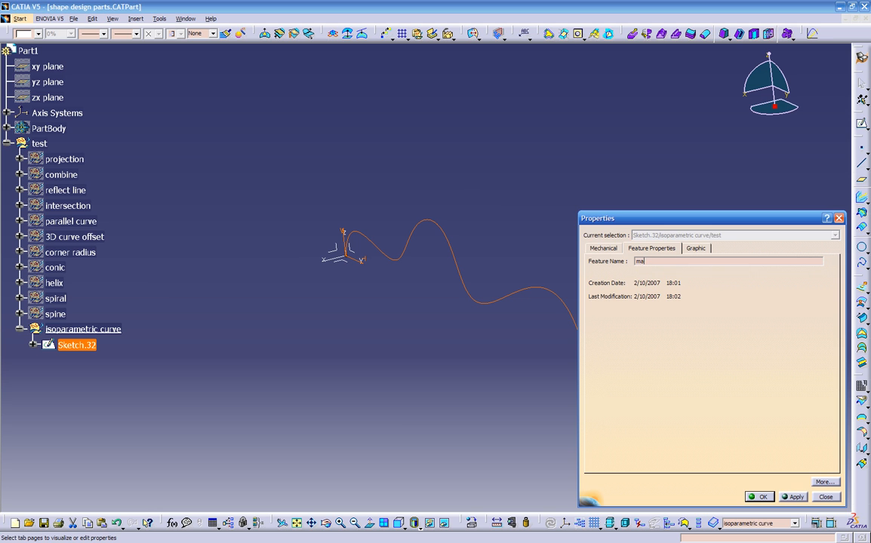
pyautogui.press('Return')
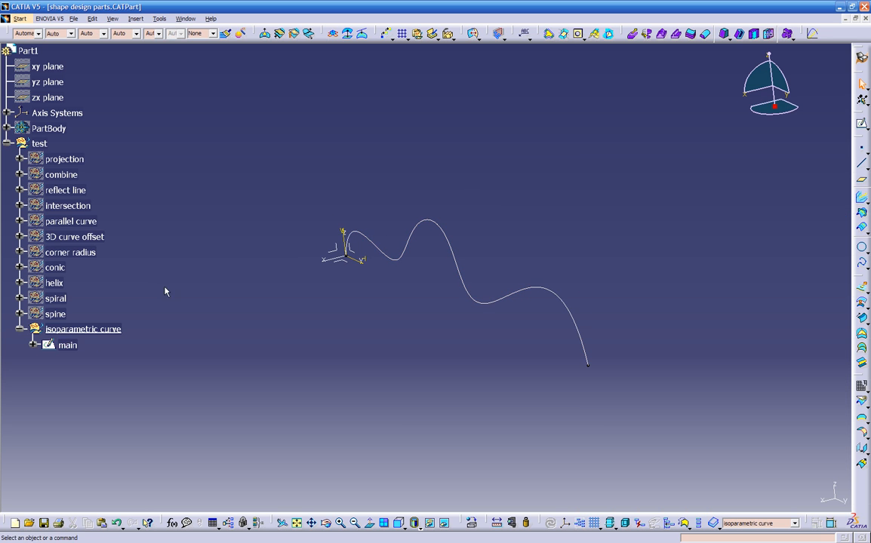
# Step: Duplicate the main sketch within the isoparametric curve set and rename the copy section-1, leaving it shown
pyautogui.click(72, 346)
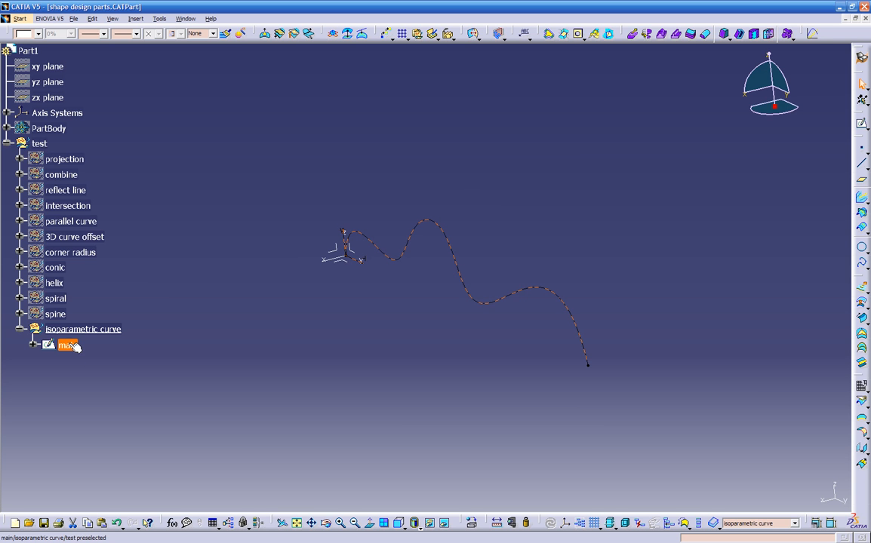
pyautogui.click(73, 345)
pyautogui.hotkey('ctrl', 'v')
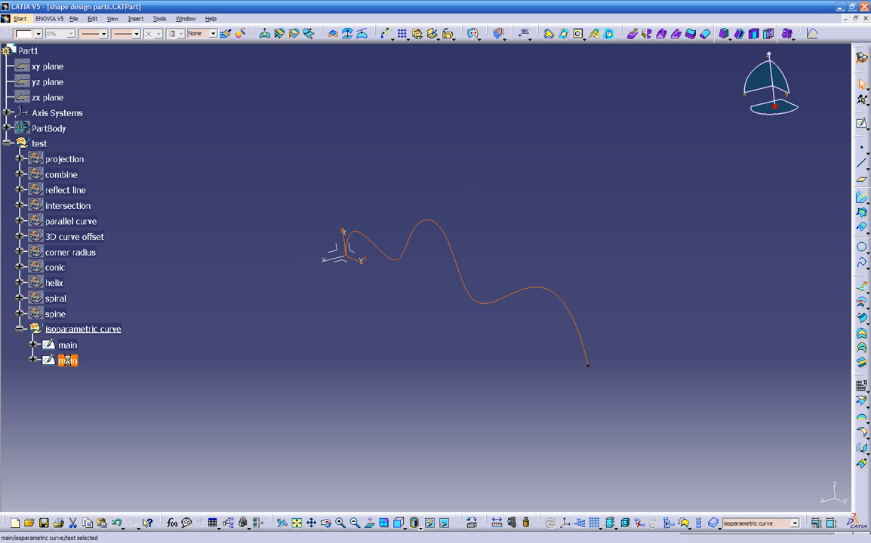
pyautogui.rightClick(73, 363)
pyautogui.click(101, 183)
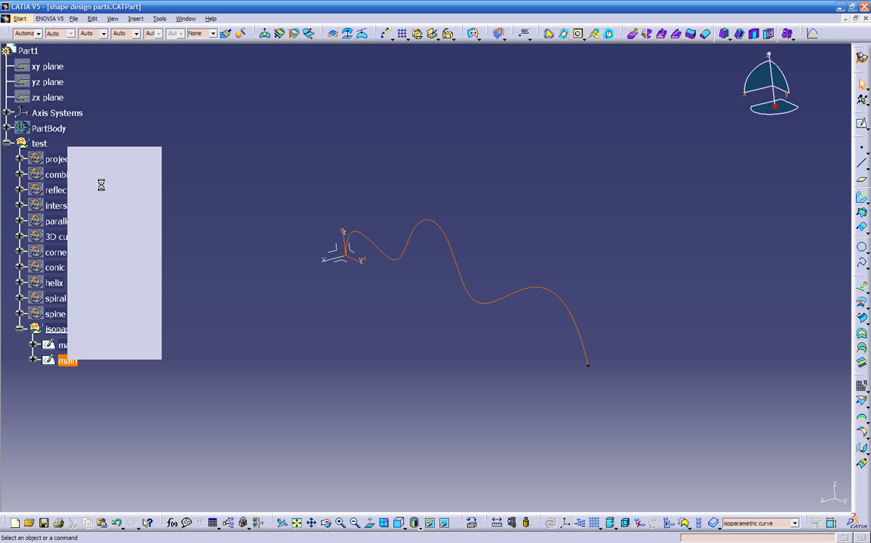
pyautogui.rightClick(68, 360)
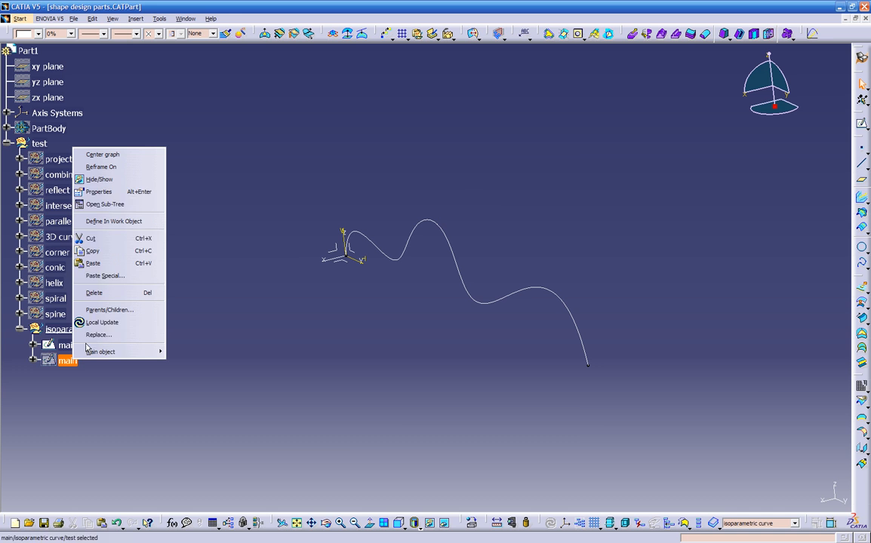
pyautogui.click(99, 191)
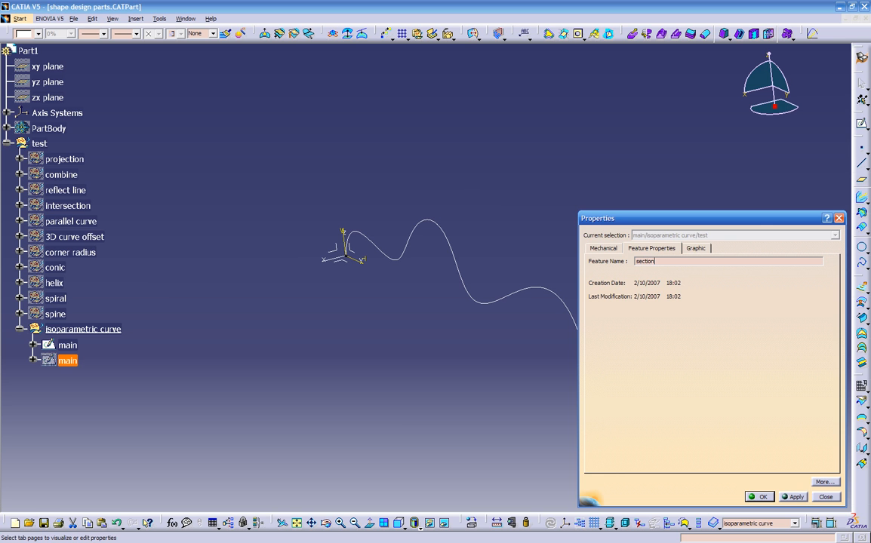
pyautogui.write('section-1')
pyautogui.press('Return')
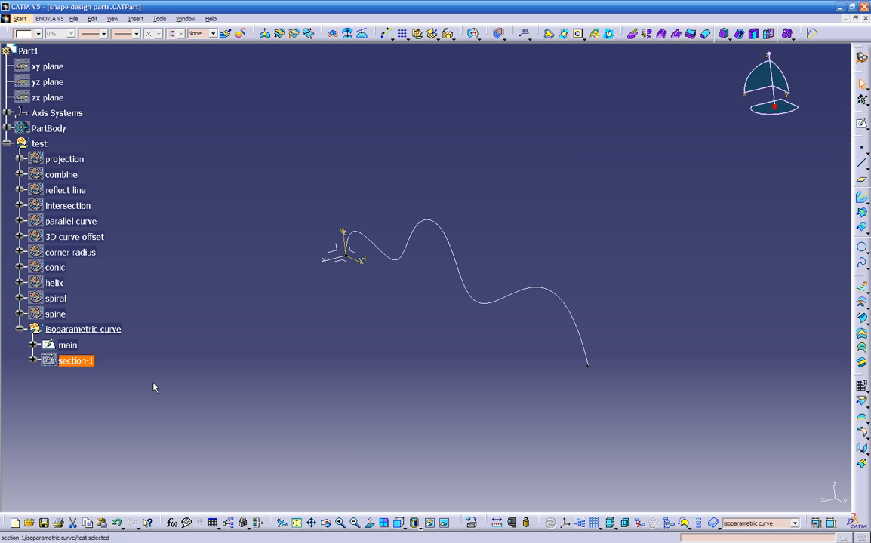
pyautogui.rightClick(93, 372)
pyautogui.click(121, 179)
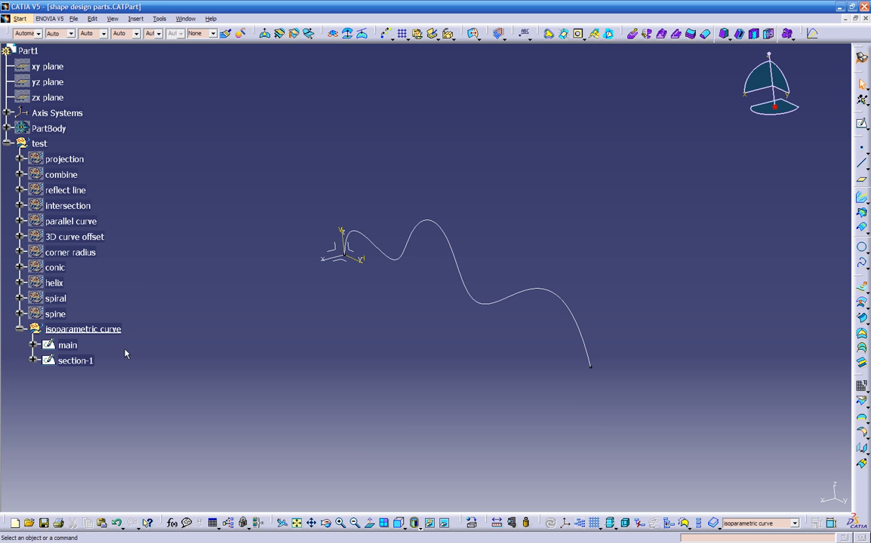
# Step: Translate section-1 by 20 in, using the absolute axis system's YZ plane as the direction
pyautogui.click(85, 361)
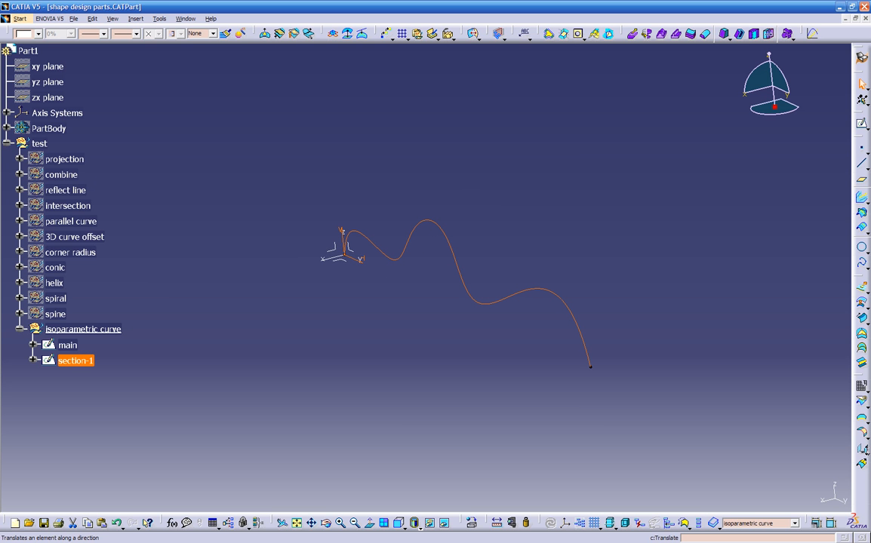
pyautogui.click(863, 451)
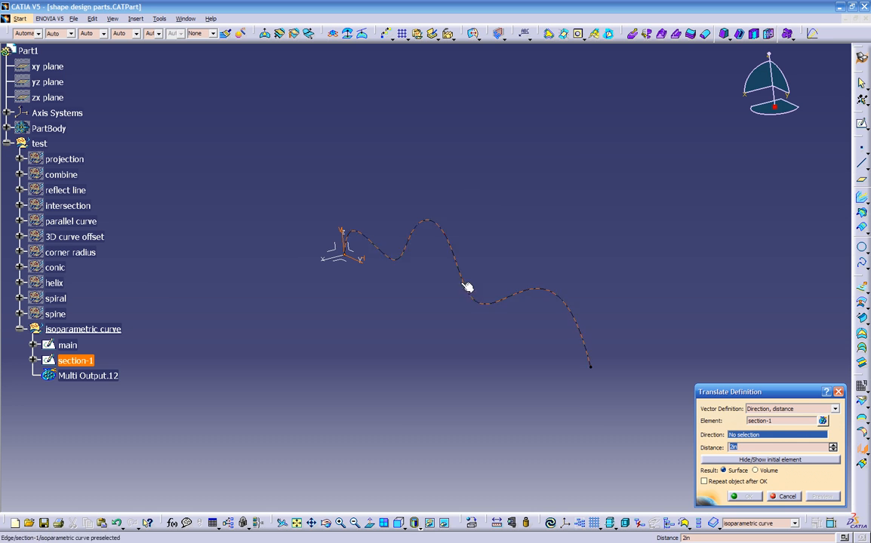
pyautogui.click(349, 251)
pyautogui.moveTo(401, 267); pyautogui.dragTo(302, 317)
pyautogui.moveTo(330, 321); pyautogui.dragTo(369, 330, button='middle')
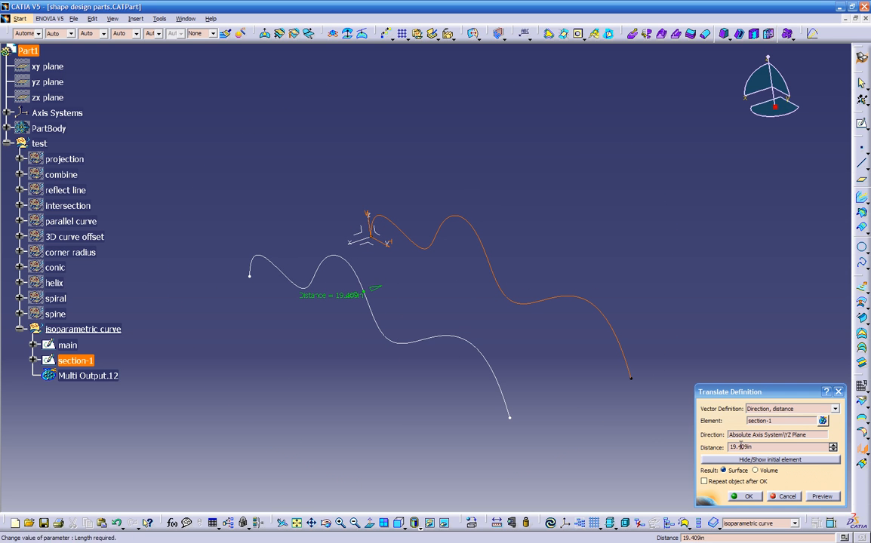
pyautogui.doubleClick(777, 447)
pyautogui.write('2')
pyautogui.press('Return')
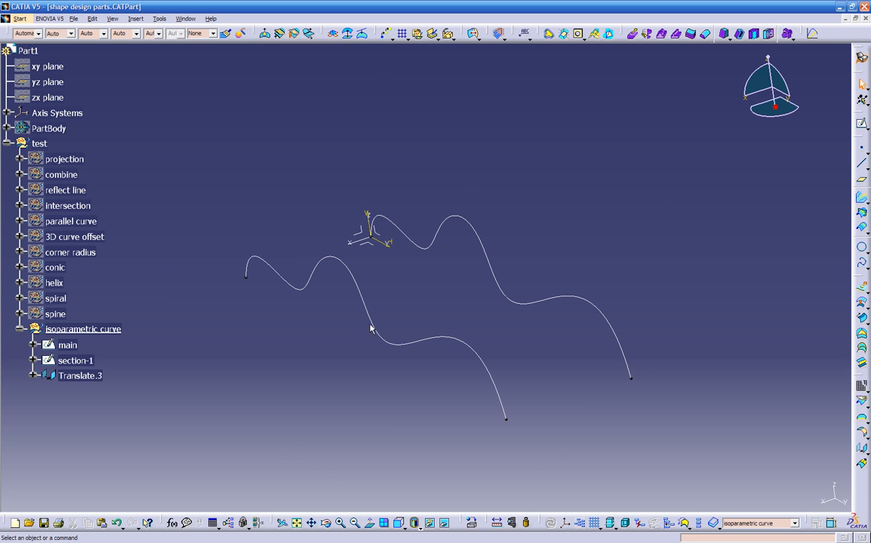
pyautogui.doubleClick(357, 291)
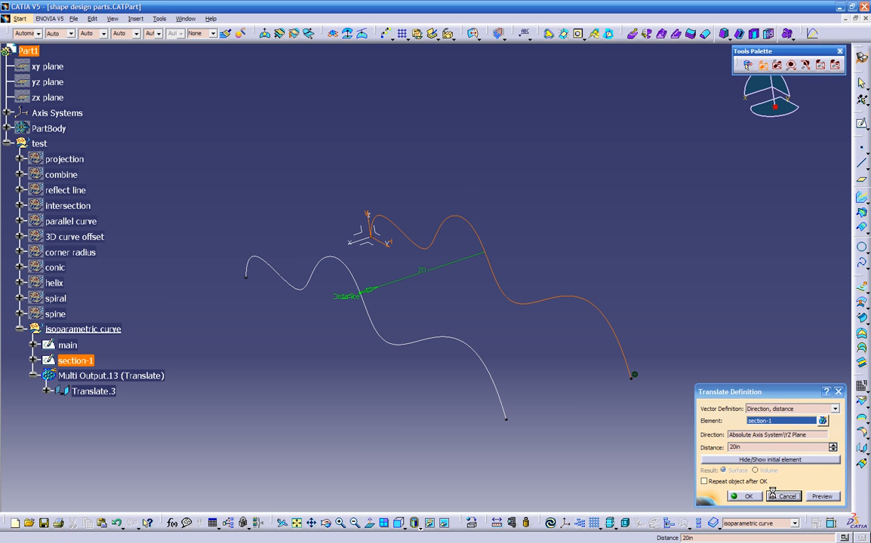
pyautogui.click(786, 496)
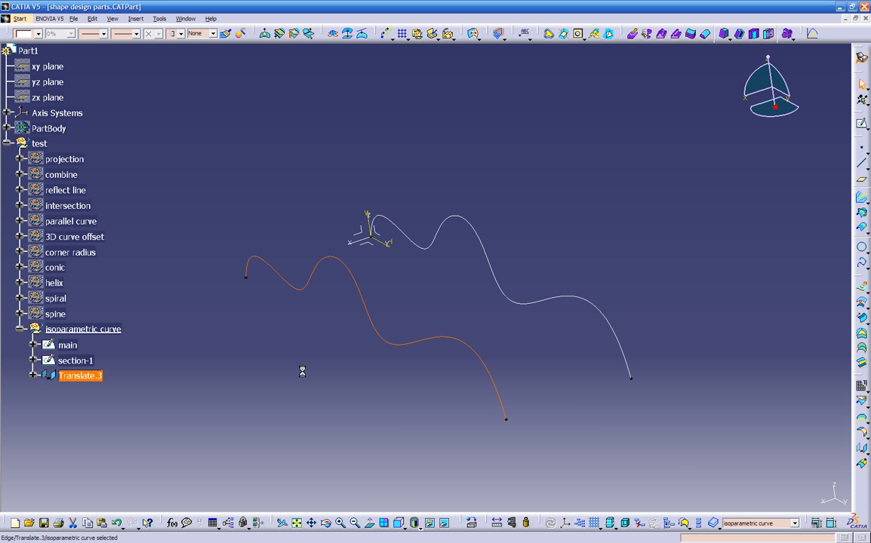
# Step: Reshape the section-1 spline by moving its control points to raise the first hump, deepen the first valley and lower the following humps, and exit the sketch
pyautogui.doubleClick(88, 364)
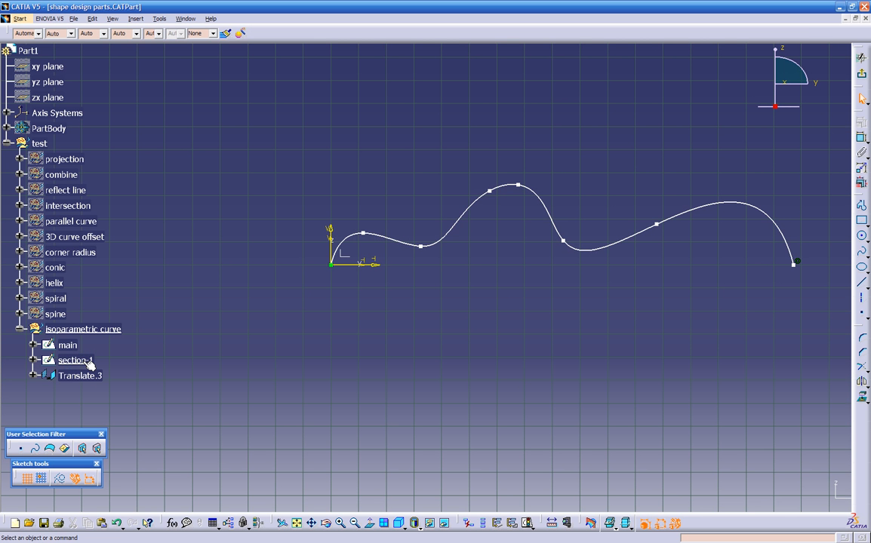
pyautogui.moveTo(432, 344); pyautogui.dragTo(377, 365, button='middle')
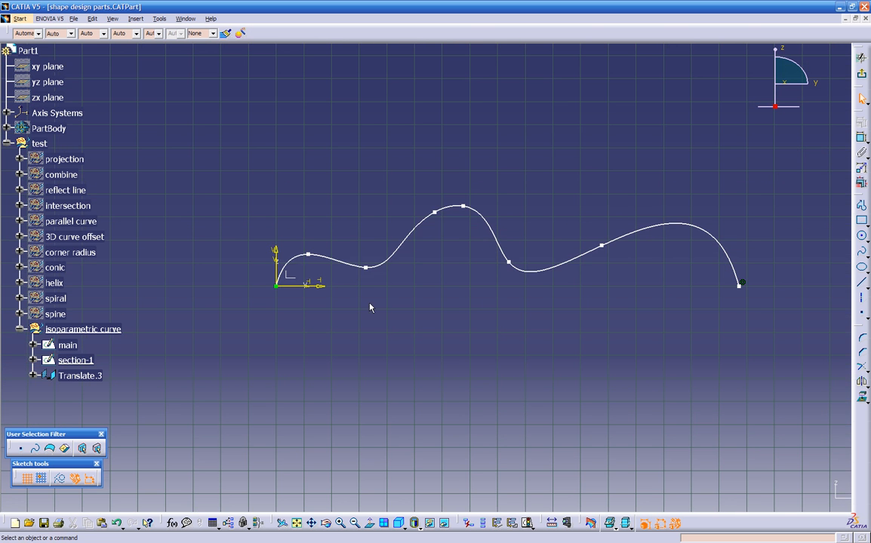
pyautogui.moveTo(310, 256)
pyautogui.mouseDown()
pyautogui.moveTo(343, 228)
pyautogui.moveTo(325, 213)
pyautogui.mouseUp()
pyautogui.moveTo(367, 269); pyautogui.dragTo(379, 316)
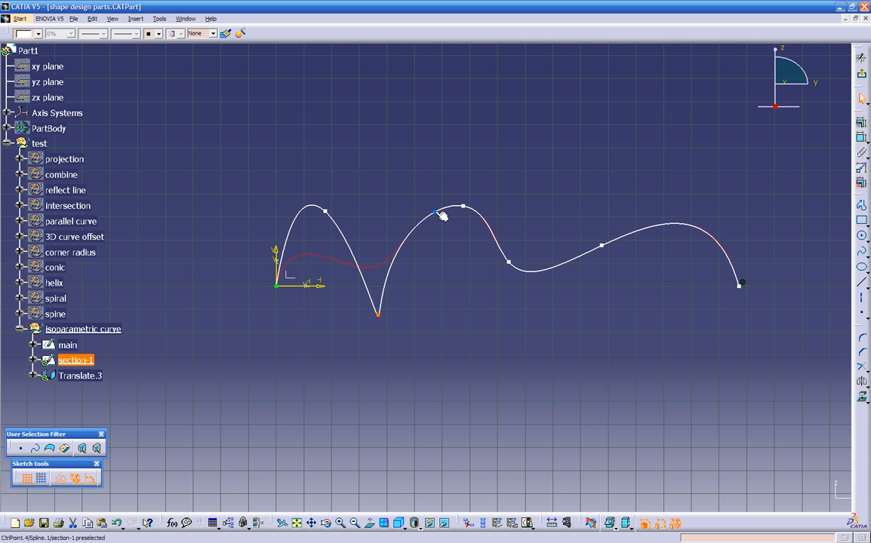
pyautogui.moveTo(437, 213); pyautogui.dragTo(438, 200)
pyautogui.moveTo(510, 267); pyautogui.dragTo(541, 294)
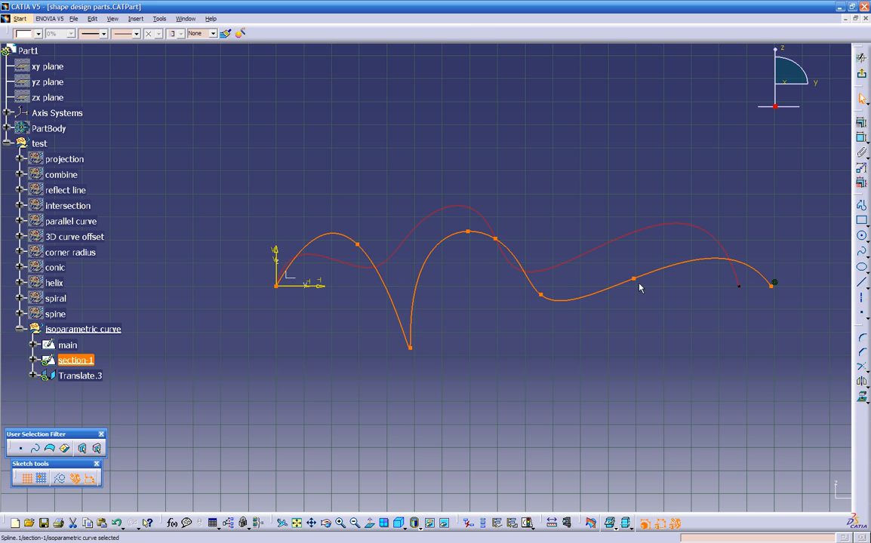
pyautogui.moveTo(632, 279); pyautogui.dragTo(617, 241)
pyautogui.moveTo(771, 286); pyautogui.dragTo(741, 287)
pyautogui.click(740, 286)
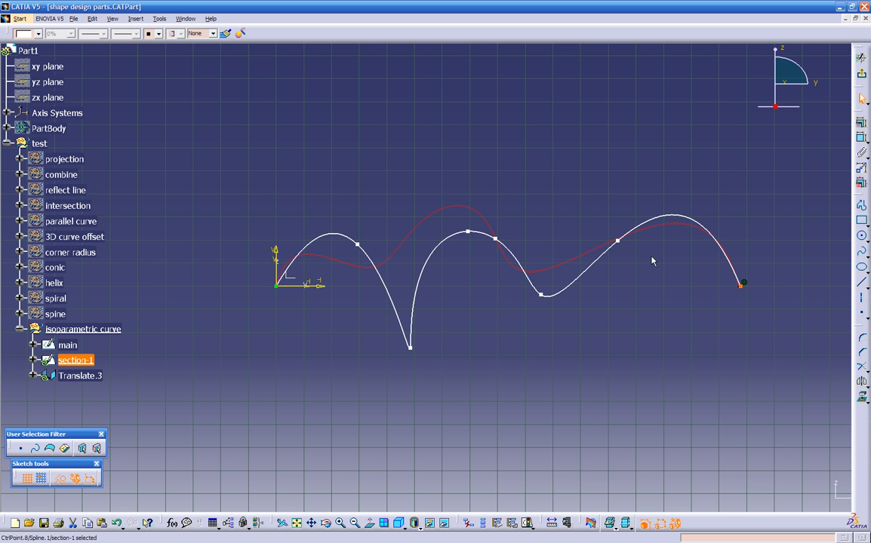
pyautogui.moveTo(616, 243); pyautogui.dragTo(620, 273)
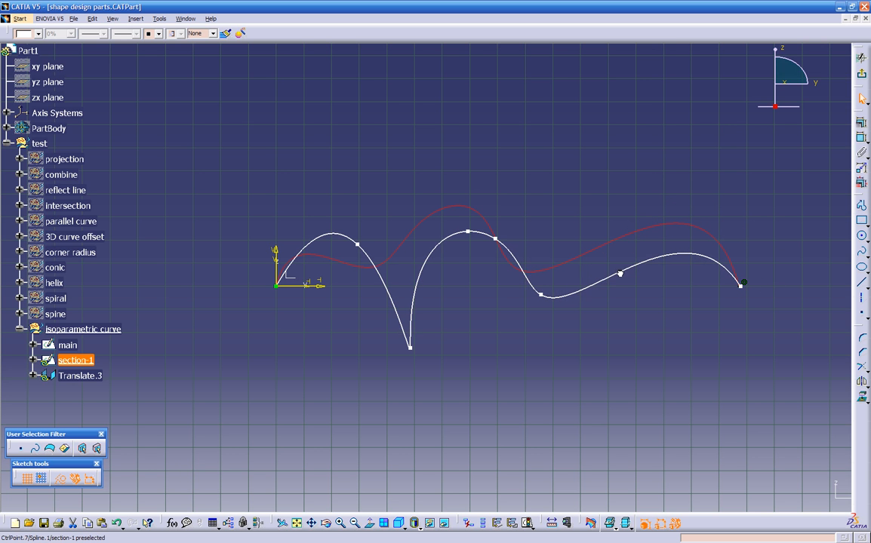
pyautogui.moveTo(412, 353); pyautogui.dragTo(391, 298)
pyautogui.click(863, 100)
# Step: Hide the original section-1 sketch, leaving the main sketch and the translated curve shown
pyautogui.moveTo(445, 360); pyautogui.dragTo(436, 254, button='middle')
pyautogui.doubleClick(430, 250)
pyautogui.rightClick(429, 254)
pyautogui.click(453, 288)
pyautogui.moveTo(437, 362)
pyautogui.mouseDown(button='middle')
pyautogui.moveTo(543, 335)
pyautogui.moveTo(562, 254)
pyautogui.moveTo(581, 249)
pyautogui.moveTo(581, 236)
pyautogui.moveTo(383, 304)
pyautogui.moveTo(408, 370)
pyautogui.moveTo(432, 296)
pyautogui.moveTo(422, 317)
pyautogui.mouseUp(button='middle')
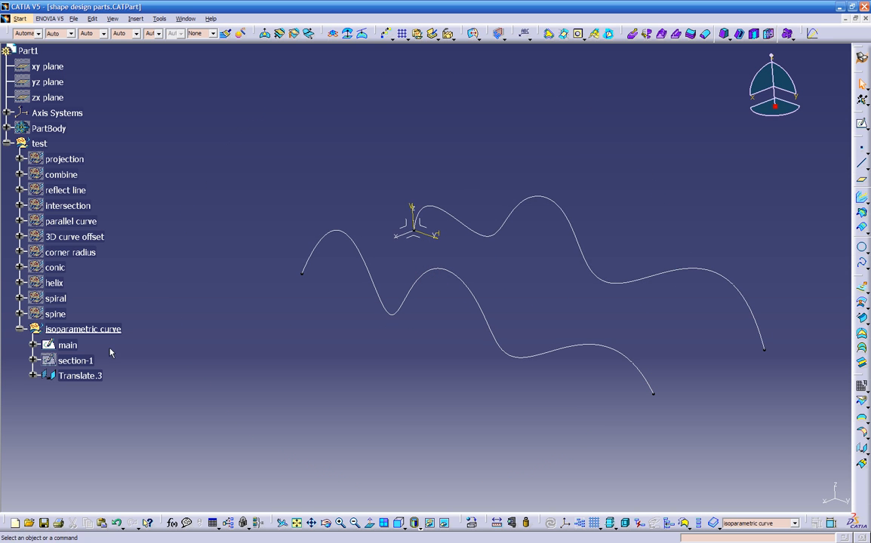
# Step: Duplicate the section-1 sketch within the isoparametric curve set and rename the copy section-2
pyautogui.moveTo(188, 354); pyautogui.dragTo(308, 347, button='middle')
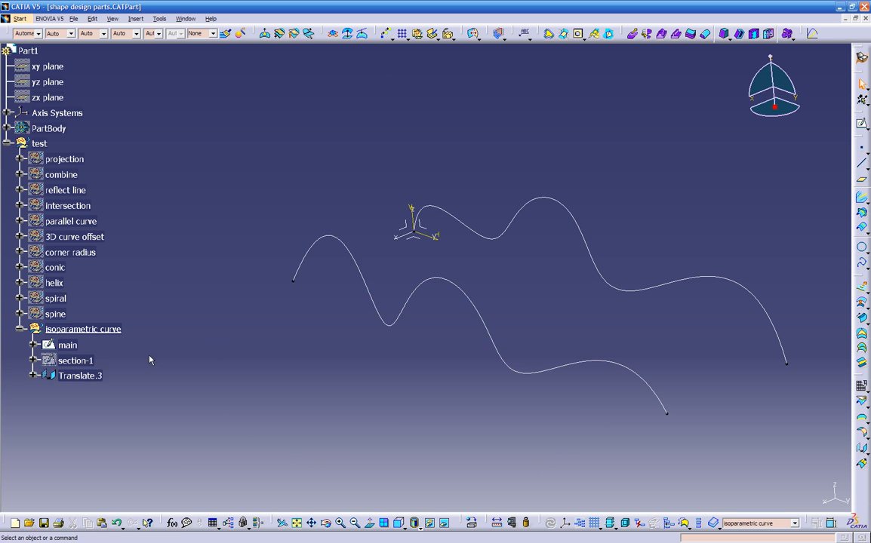
pyautogui.click(85, 361)
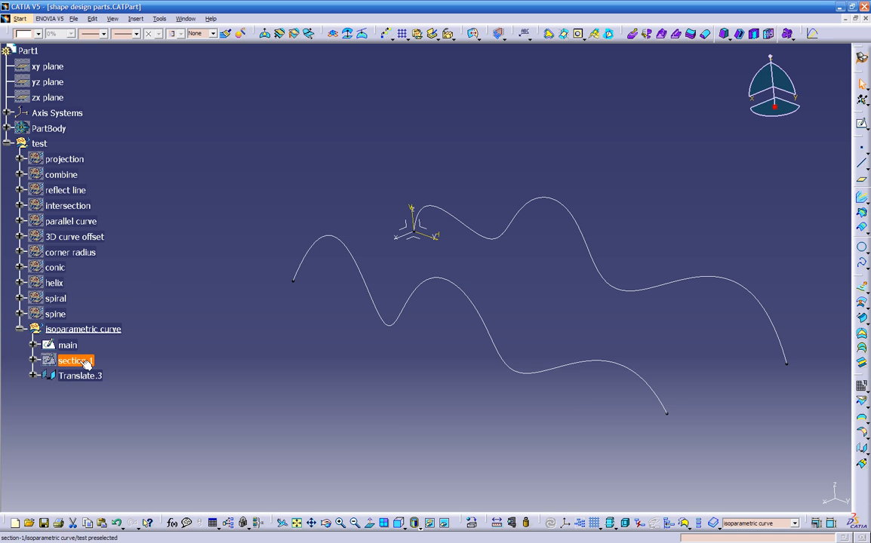
pyautogui.moveTo(86, 364); pyautogui.dragTo(75, 329)
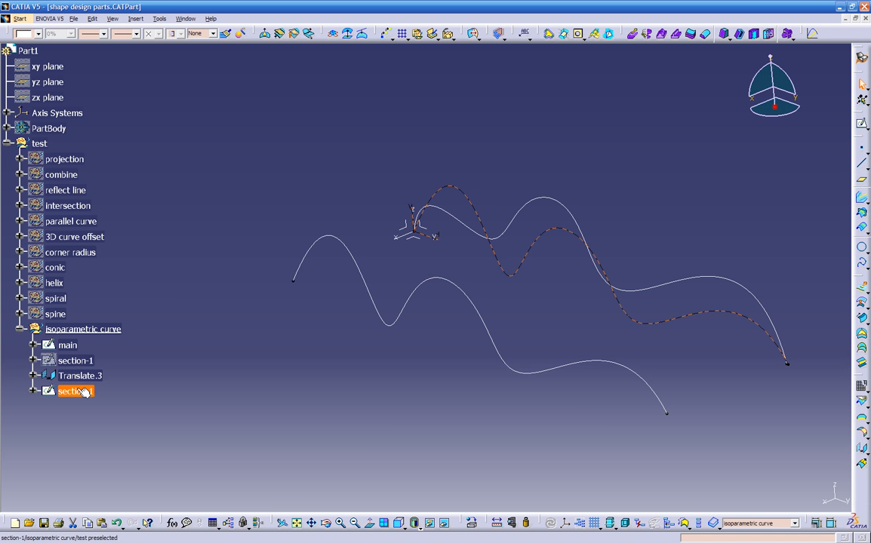
pyautogui.rightClick(77, 390)
pyautogui.click(122, 224)
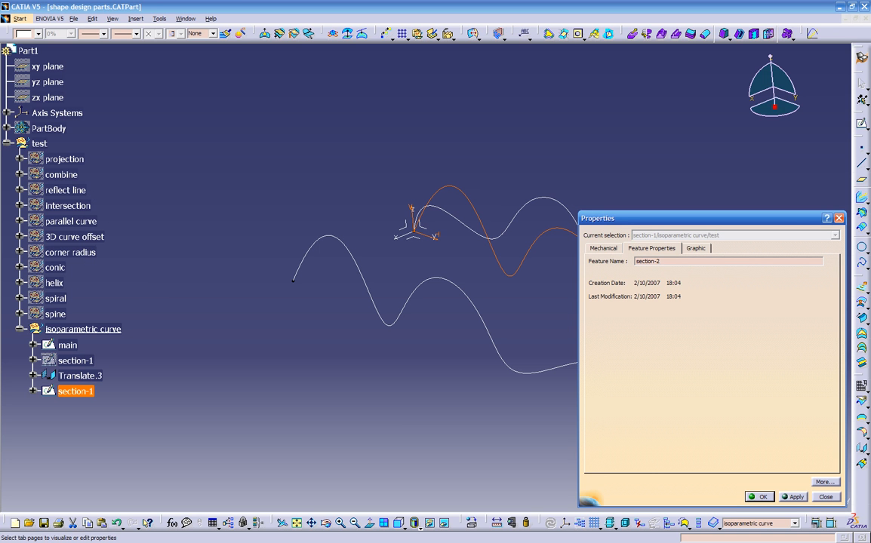
pyautogui.press('Return')
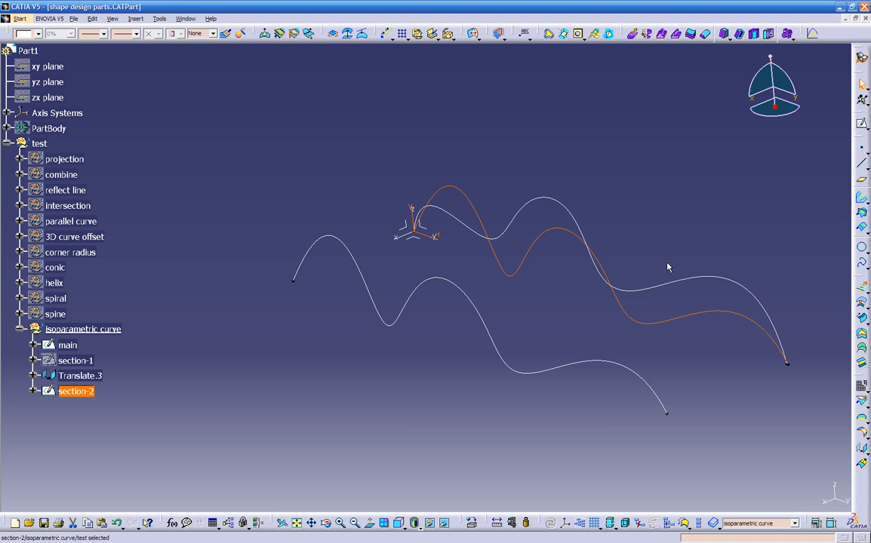
# Step: Translate section-2 by 40 in, using the absolute axis system's YZ plane as the direction
pyautogui.click(190, 439)
pyautogui.click(862, 448)
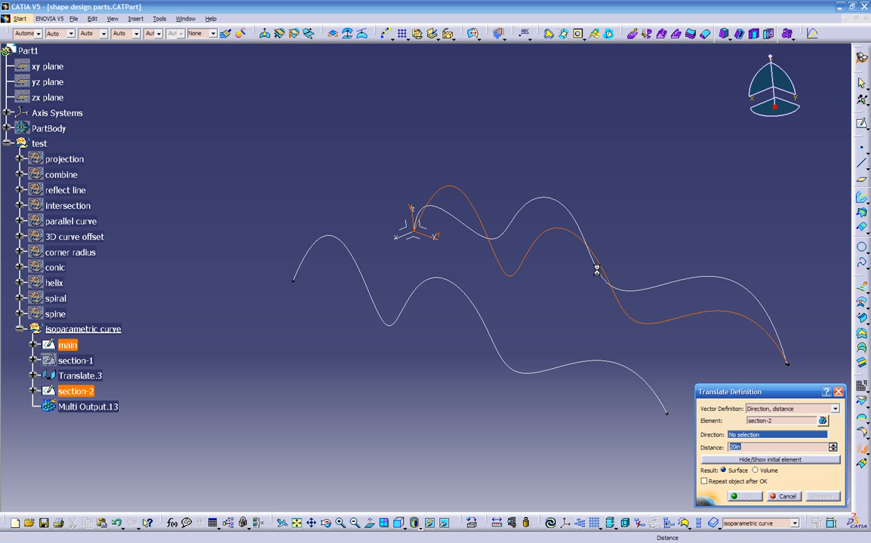
pyautogui.click(422, 226)
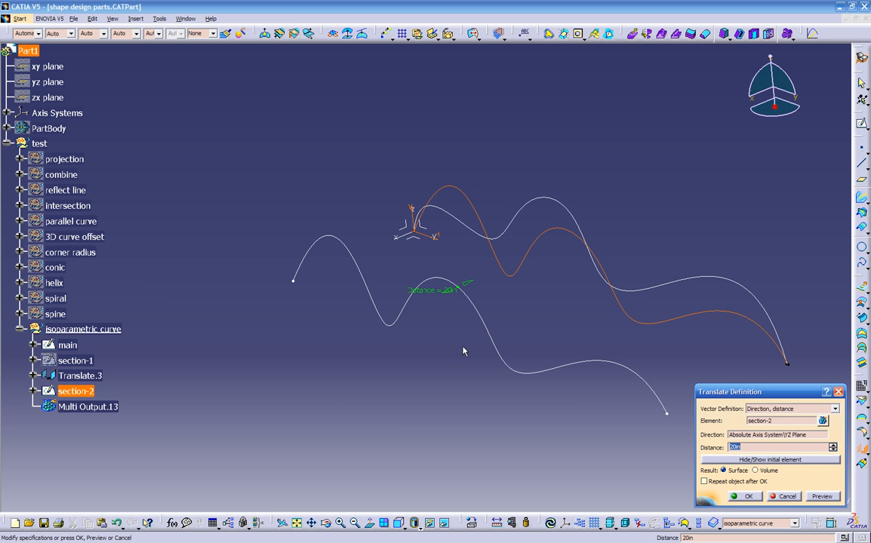
pyautogui.moveTo(434, 297); pyautogui.dragTo(347, 369)
pyautogui.moveTo(761, 448); pyautogui.dragTo(664, 439)
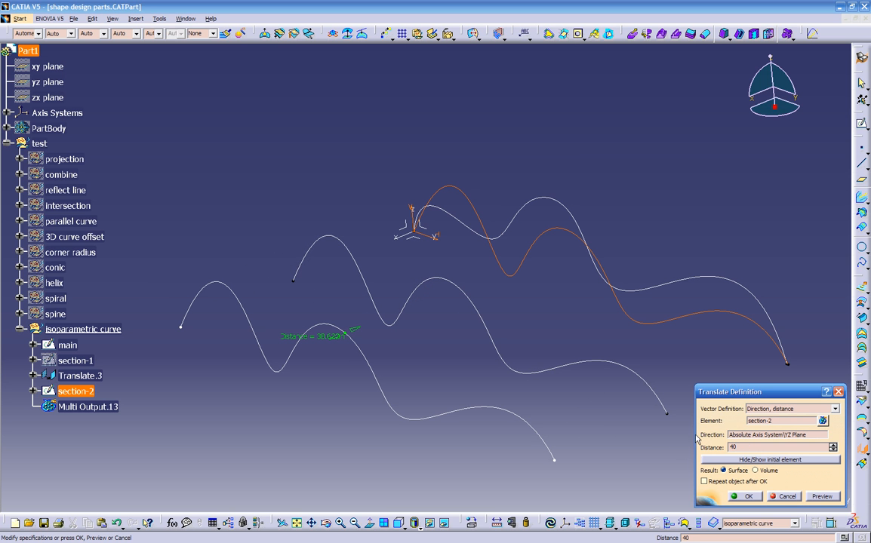
pyautogui.click(730, 502)
pyautogui.moveTo(573, 432); pyautogui.dragTo(383, 376, button='middle')
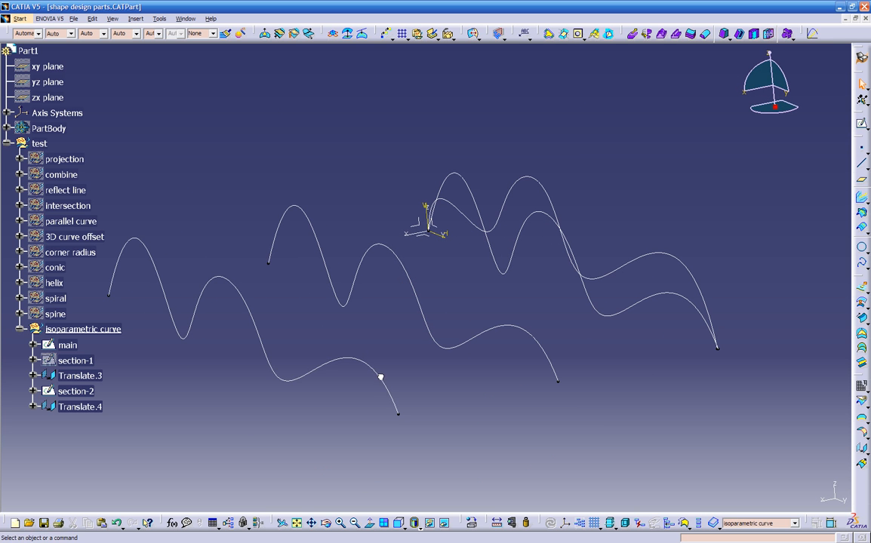
pyautogui.doubleClick(382, 379)
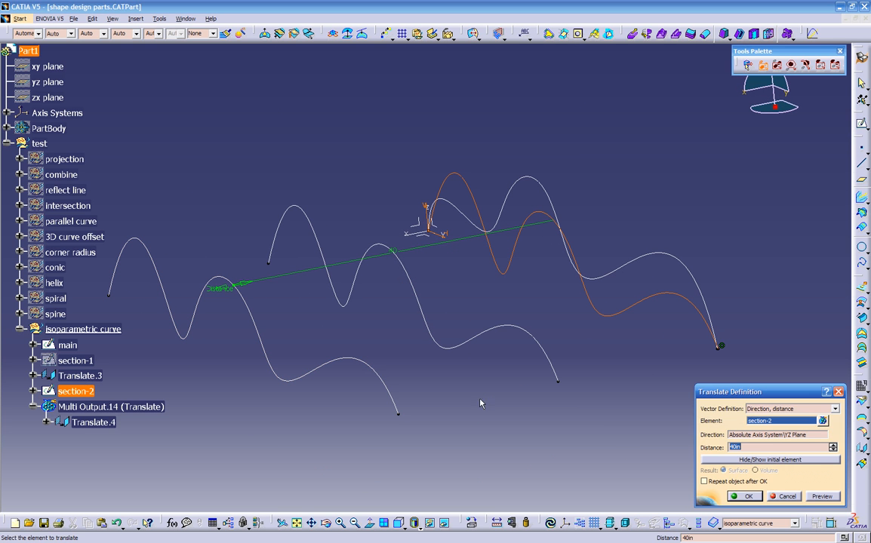
pyautogui.click(744, 496)
# Step: Hide the translated section-2 curve, the main sketch and the translated section-1 curve, leaving only the section-2 sketch shown
pyautogui.moveTo(466, 354); pyautogui.dragTo(556, 371, button='middle')
pyautogui.click(408, 329)
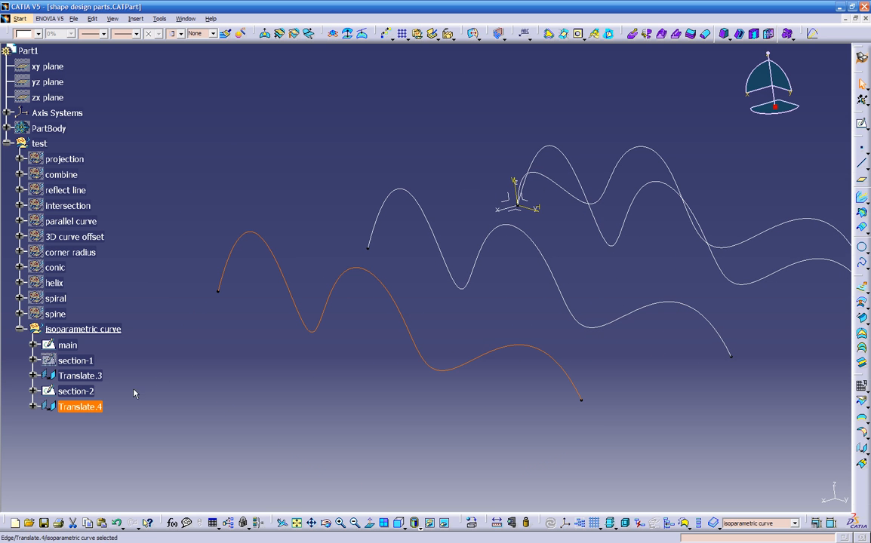
pyautogui.rightClick(88, 406)
pyautogui.click(109, 233)
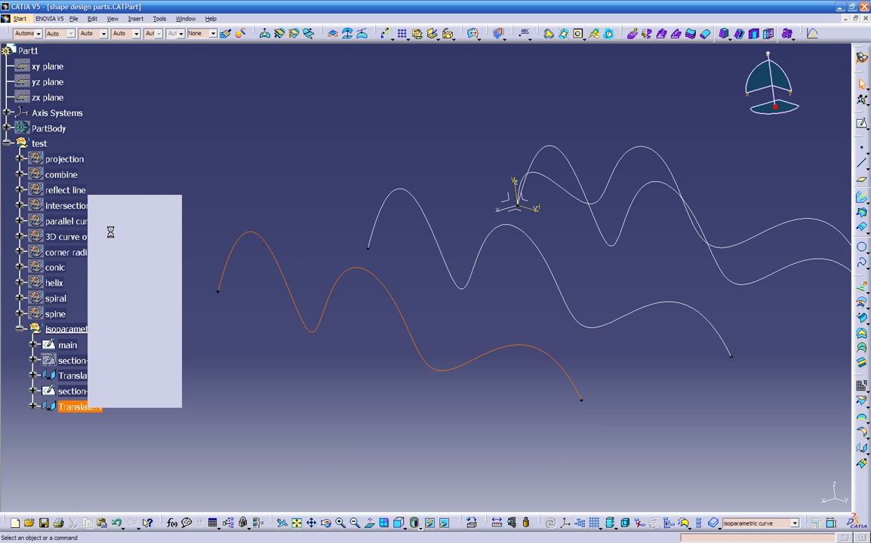
pyautogui.moveTo(307, 370)
pyautogui.mouseDown(button='middle')
pyautogui.moveTo(297, 385)
pyautogui.moveTo(295, 376)
pyautogui.mouseUp(button='middle')
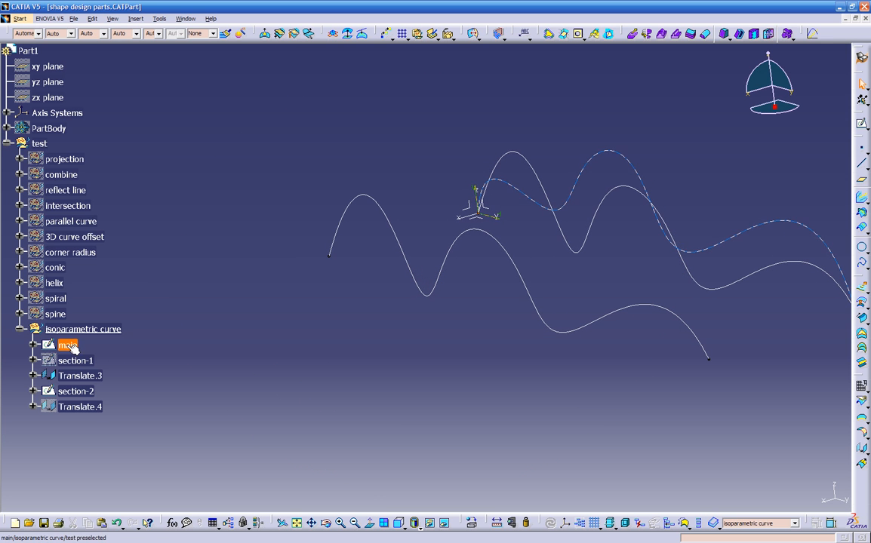
pyautogui.rightClick(74, 345)
pyautogui.click(111, 164)
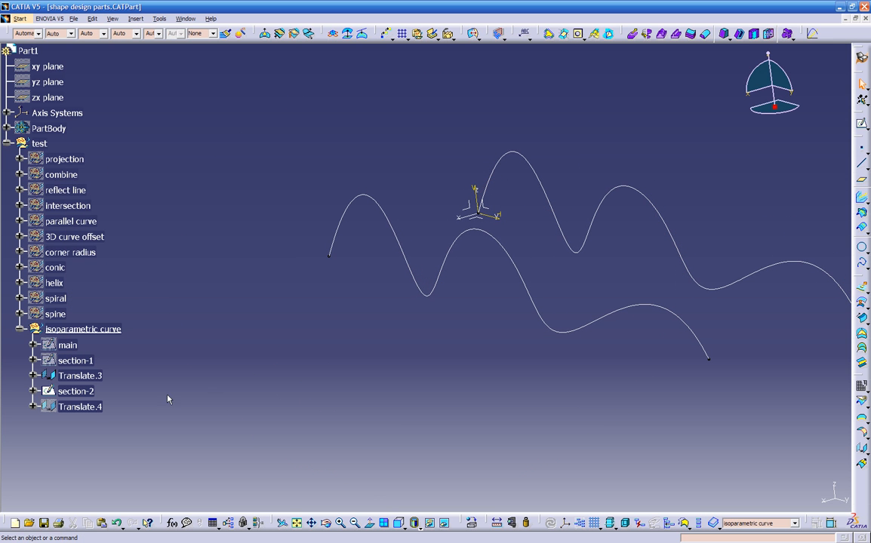
pyautogui.click(96, 378)
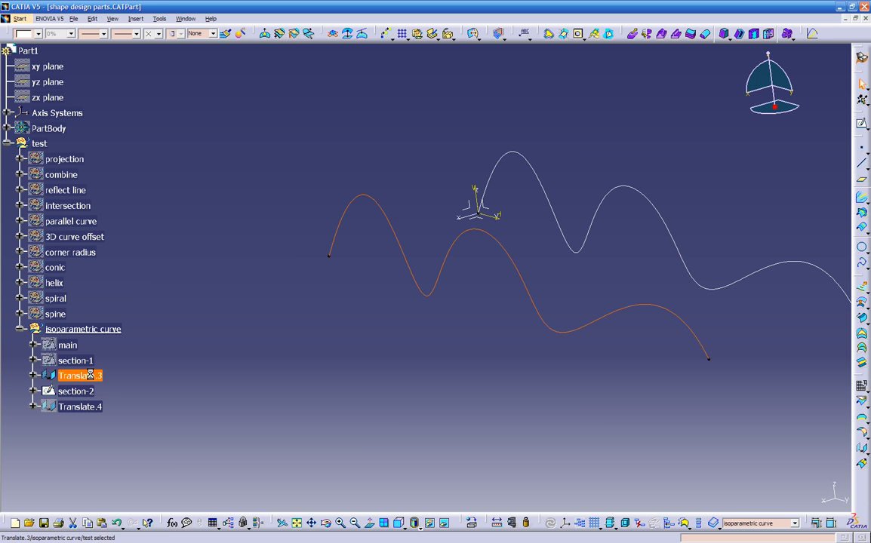
pyautogui.rightClick(92, 378)
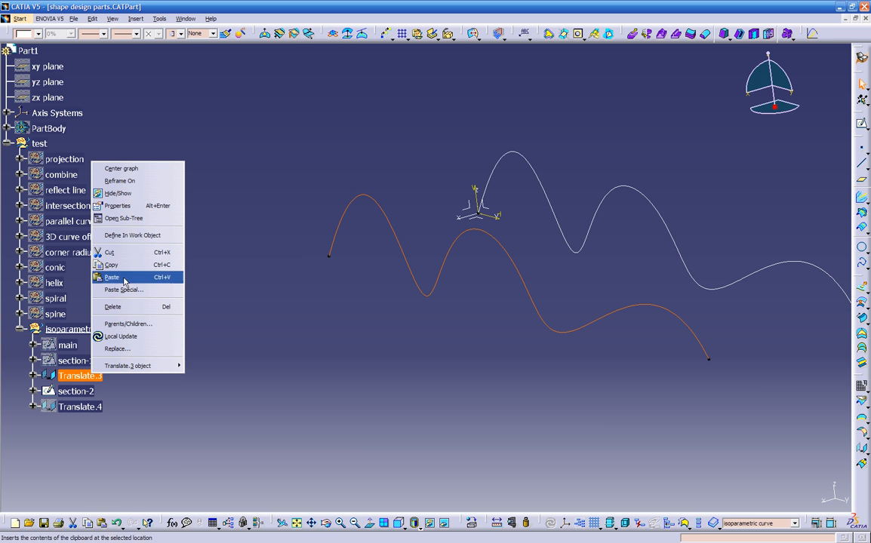
pyautogui.click(126, 194)
pyautogui.moveTo(295, 354); pyautogui.dragTo(265, 362, button='middle')
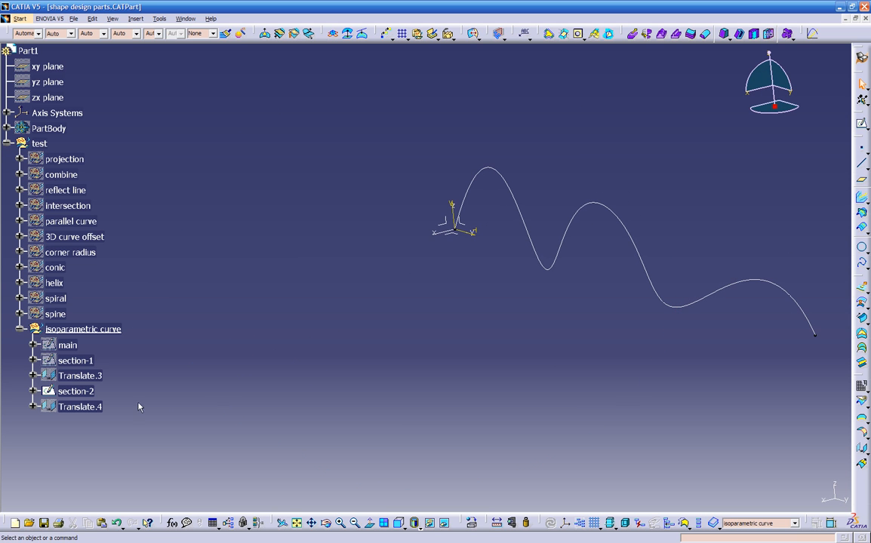
# Step: Show the translated section-2 curve to compare it with its source sketch, and hide it again
pyautogui.rightClick(90, 408)
pyautogui.click(103, 206)
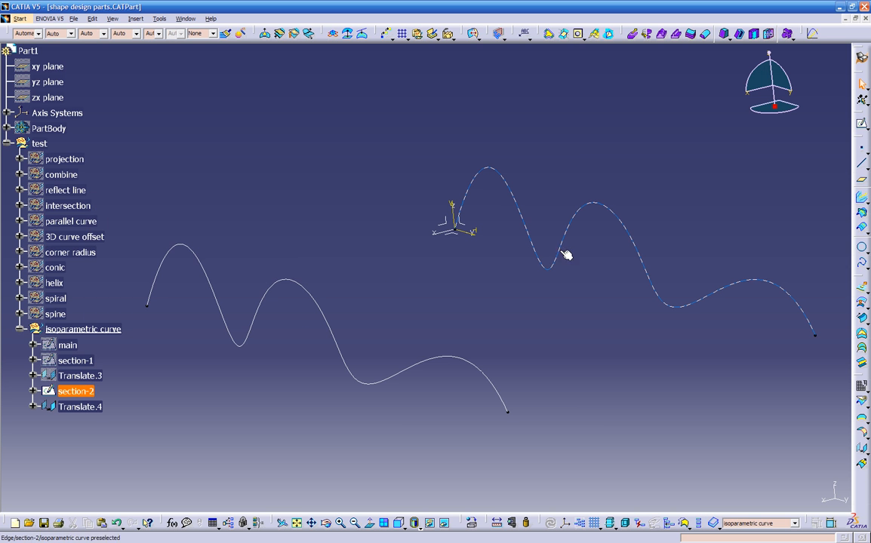
pyautogui.moveTo(562, 273); pyautogui.dragTo(448, 361, button='middle')
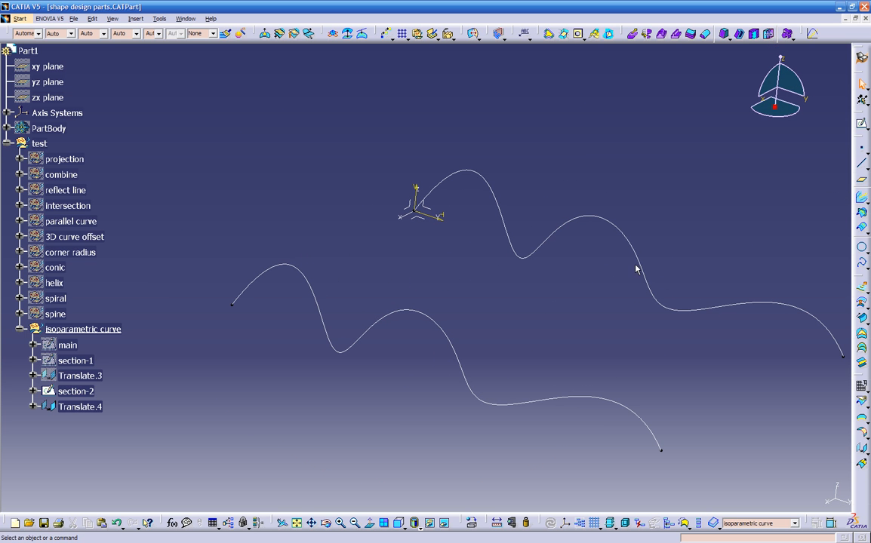
pyautogui.click(86, 392)
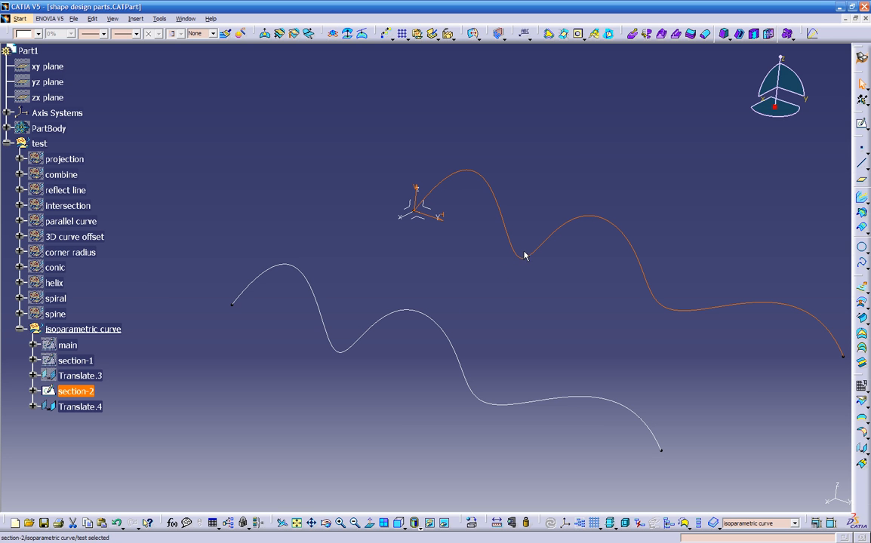
pyautogui.click(436, 323)
pyautogui.rightClick(431, 320)
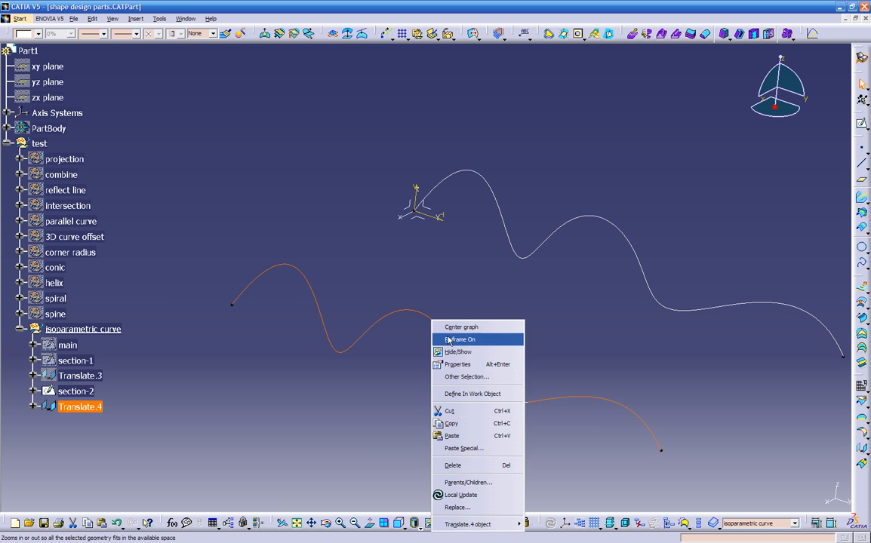
pyautogui.click(450, 352)
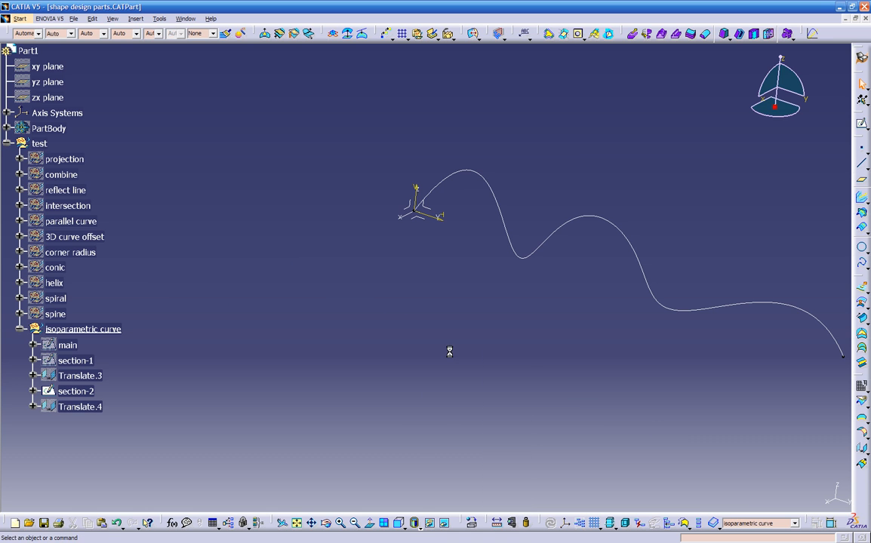
# Step: Reshape the section-2 spline by moving its control points to form an initial valley, a hump and a lower second hump, and exit the sketch
pyautogui.click(541, 247)
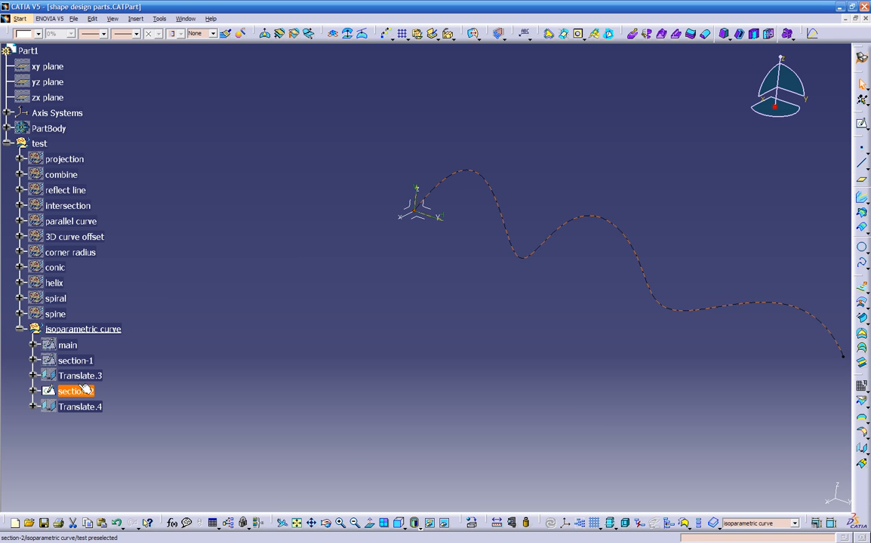
pyautogui.doubleClick(550, 238)
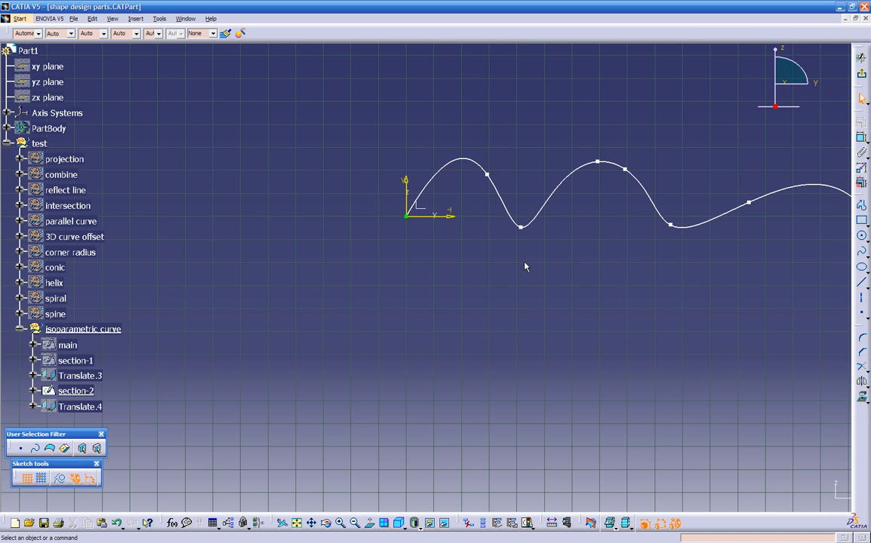
pyautogui.click(318, 259)
pyautogui.moveTo(318, 259); pyautogui.dragTo(347, 278)
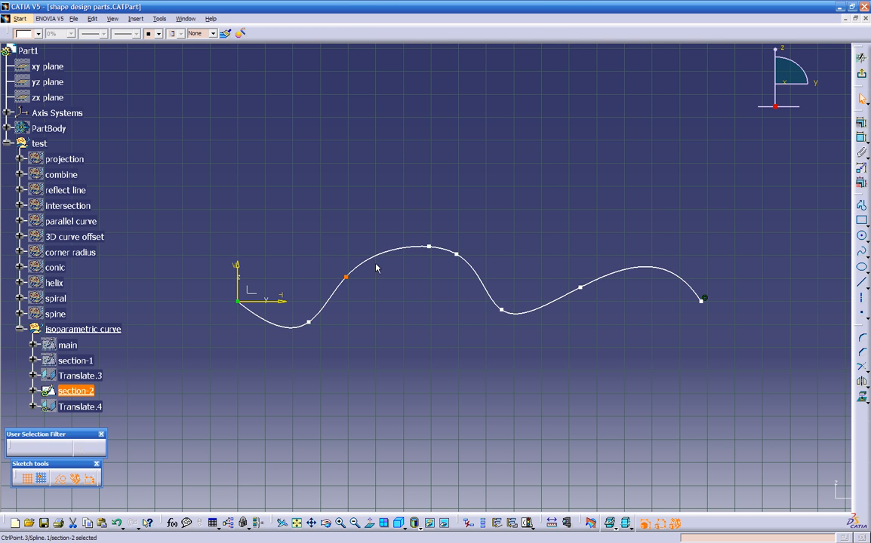
pyautogui.moveTo(436, 252)
pyautogui.mouseDown()
pyautogui.moveTo(437, 279)
pyautogui.moveTo(439, 258)
pyautogui.moveTo(453, 261)
pyautogui.moveTo(457, 294)
pyautogui.mouseUp()
pyautogui.moveTo(501, 312); pyautogui.dragTo(506, 276)
pyautogui.moveTo(588, 296); pyautogui.dragTo(595, 274)
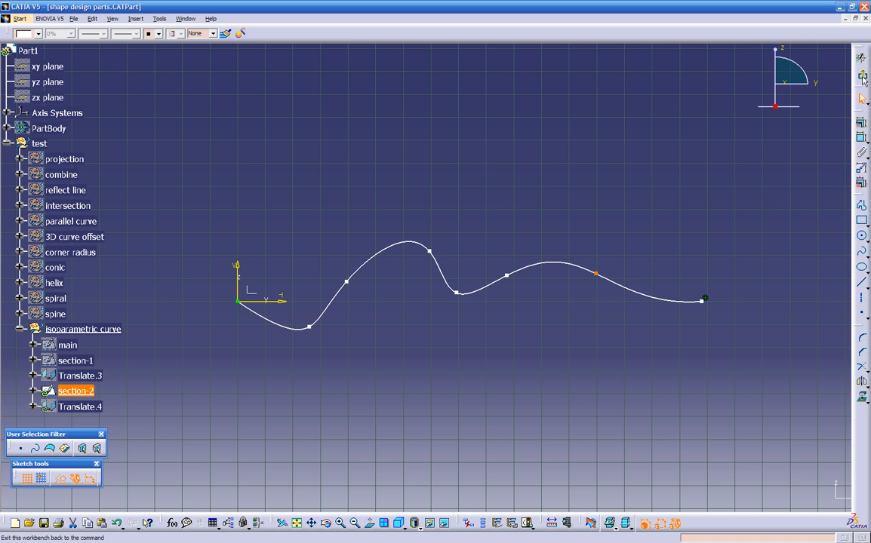
pyautogui.click(862, 75)
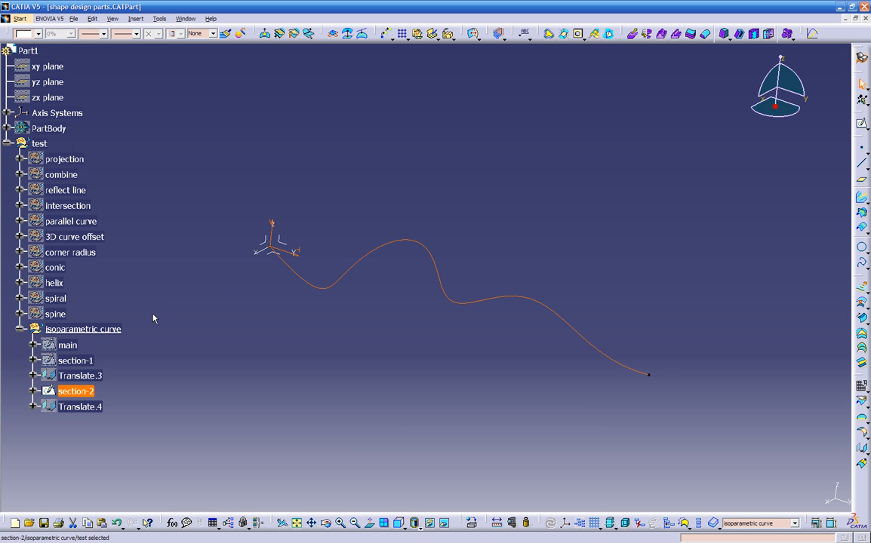
# Step: Show the translated section-2 curve and hide the original section-2 sketch
pyautogui.rightClick(92, 407)
pyautogui.click(118, 228)
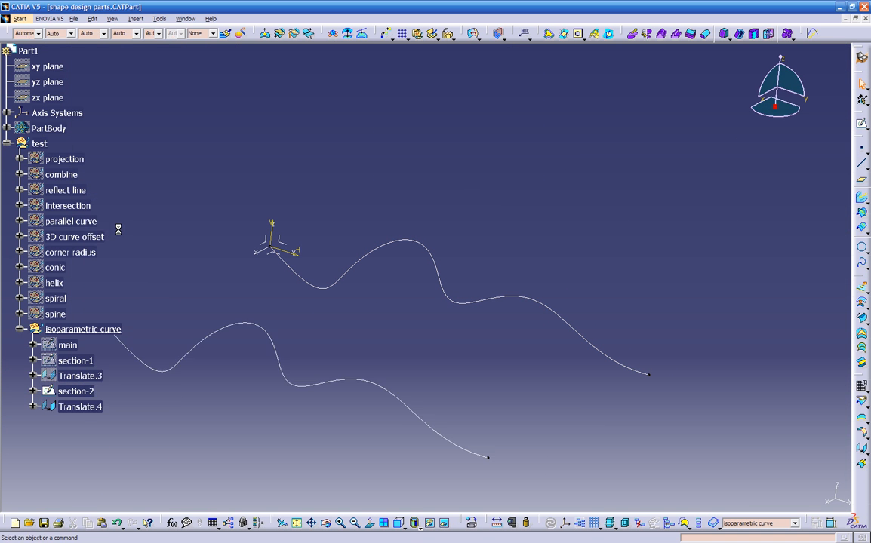
pyautogui.moveTo(213, 383); pyautogui.dragTo(314, 406, button='middle')
pyautogui.click(83, 391)
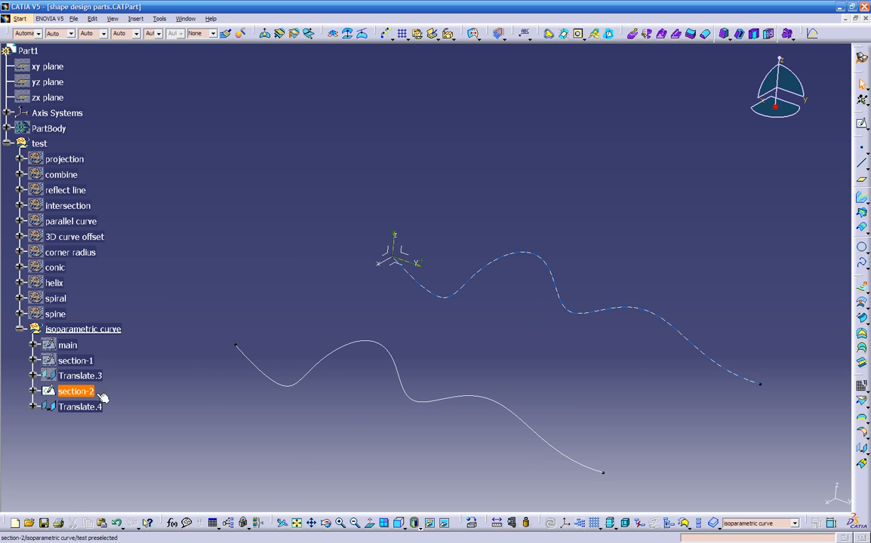
pyautogui.rightClick(87, 391)
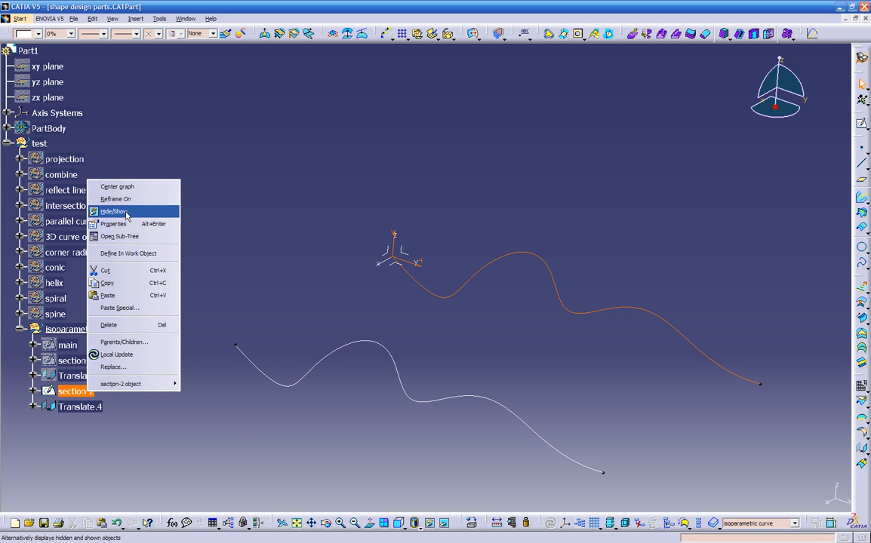
pyautogui.click(126, 213)
# Step: Show the translated section-1 curve and the main sketch alongside the translated section-2 curve
pyautogui.rightClick(88, 380)
pyautogui.click(126, 183)
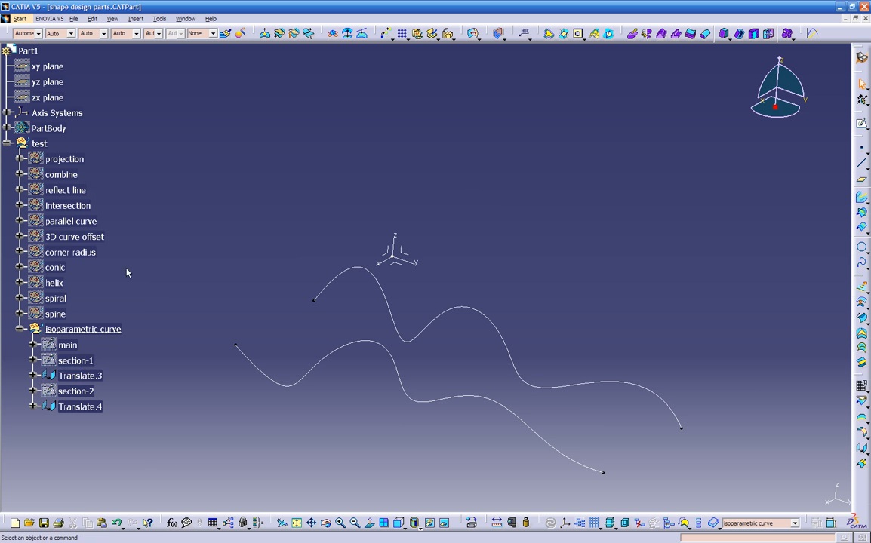
pyautogui.rightClick(68, 344)
pyautogui.click(83, 163)
pyautogui.moveTo(399, 283); pyautogui.dragTo(497, 350, button='middle')
pyautogui.moveTo(423, 398); pyautogui.dragTo(350, 431, button='middle')
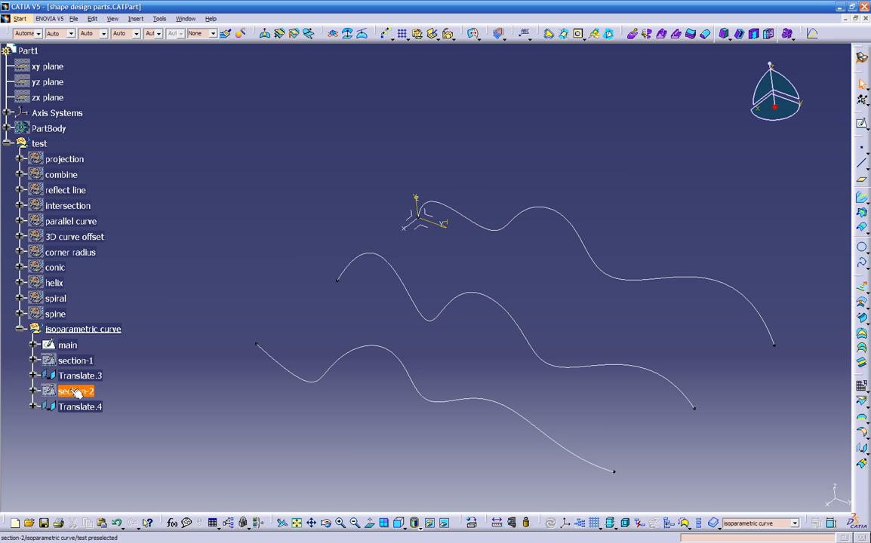
# Step: Duplicate the section-1 sketch in the isoparametric curve set and rename the copy section-3
pyautogui.click(84, 361)
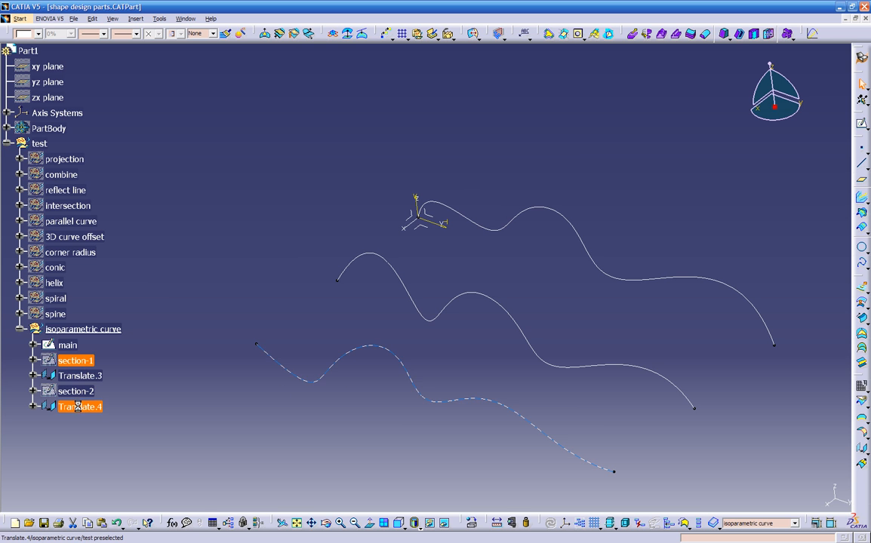
pyautogui.hotkey('ctrl', 'v')
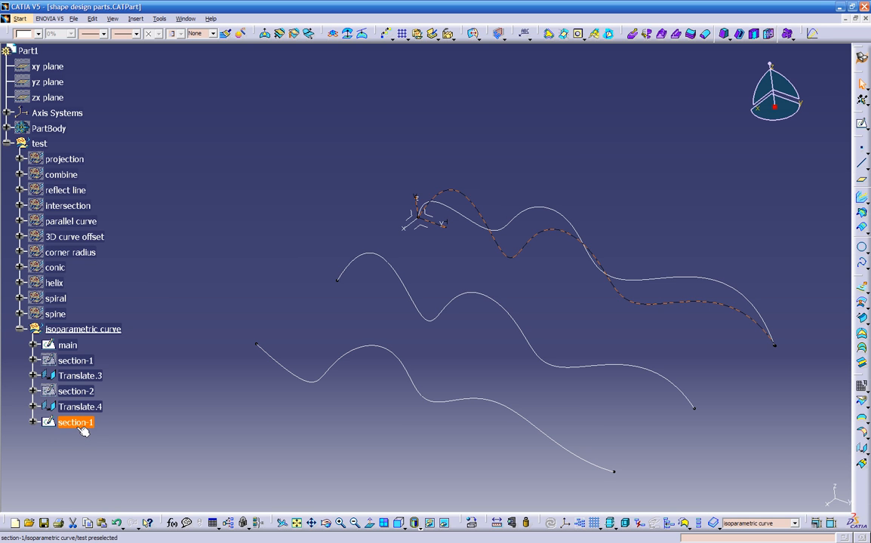
pyautogui.rightClick(78, 428)
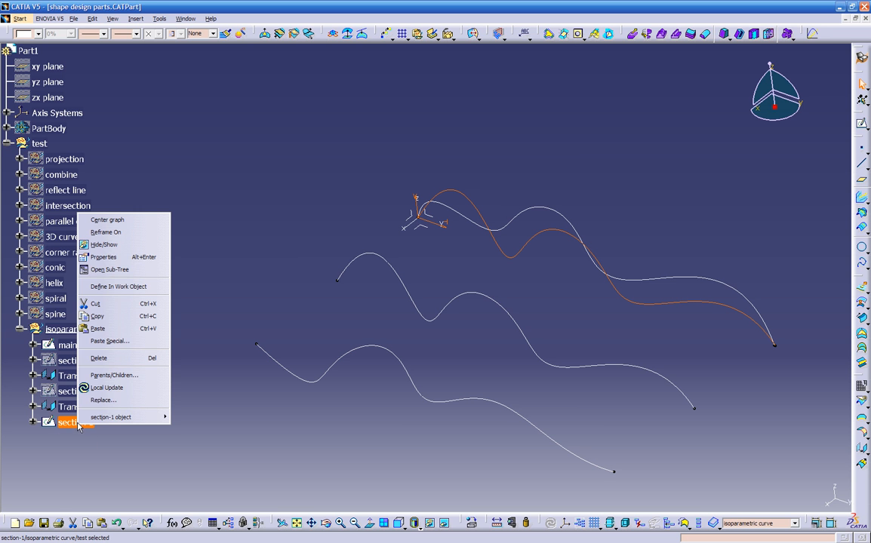
pyautogui.click(103, 231)
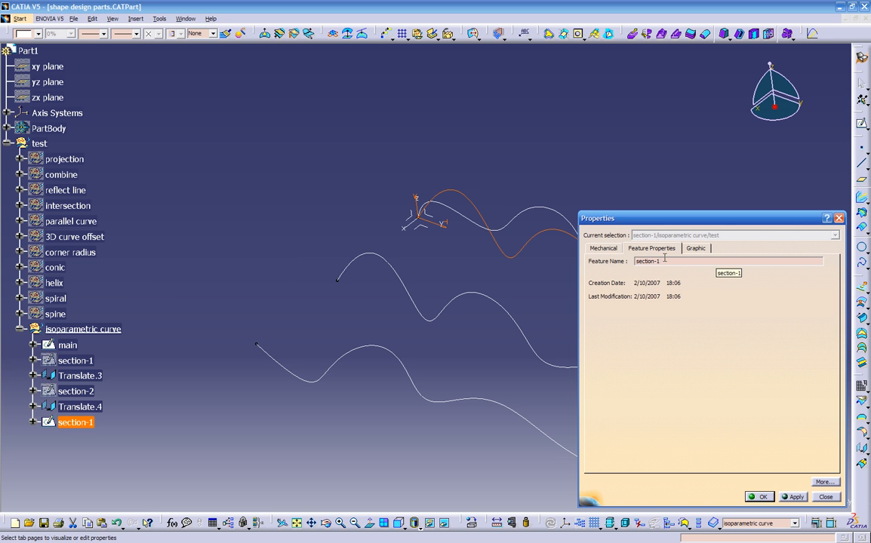
pyautogui.press('Return')
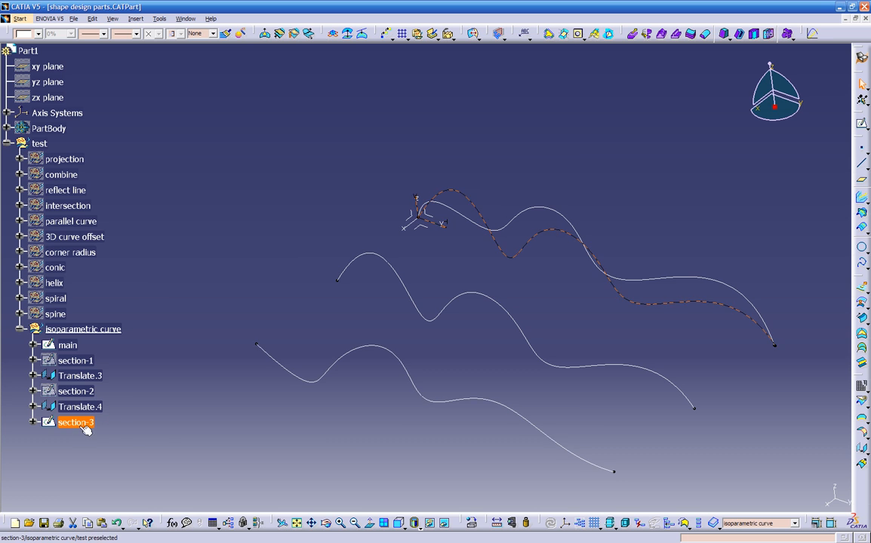
# Step: Translate section-3 by 60 in along the direction of the absolute axis system's YZ plane
pyautogui.click(863, 448)
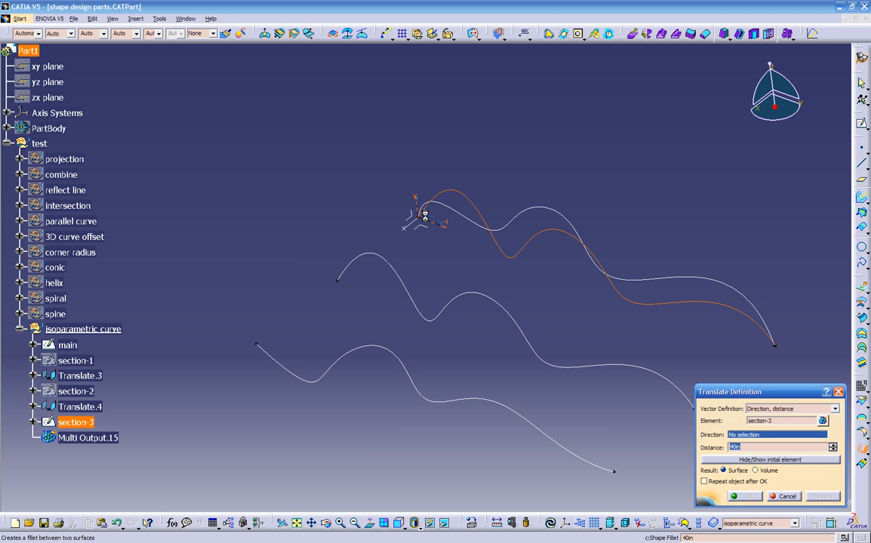
pyautogui.click(436, 218)
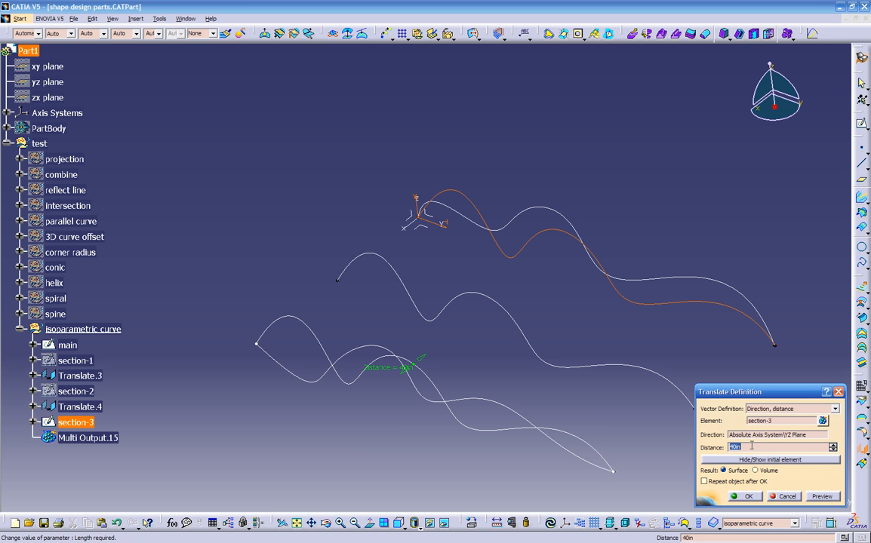
pyautogui.moveTo(445, 408); pyautogui.dragTo(455, 324, button='middle')
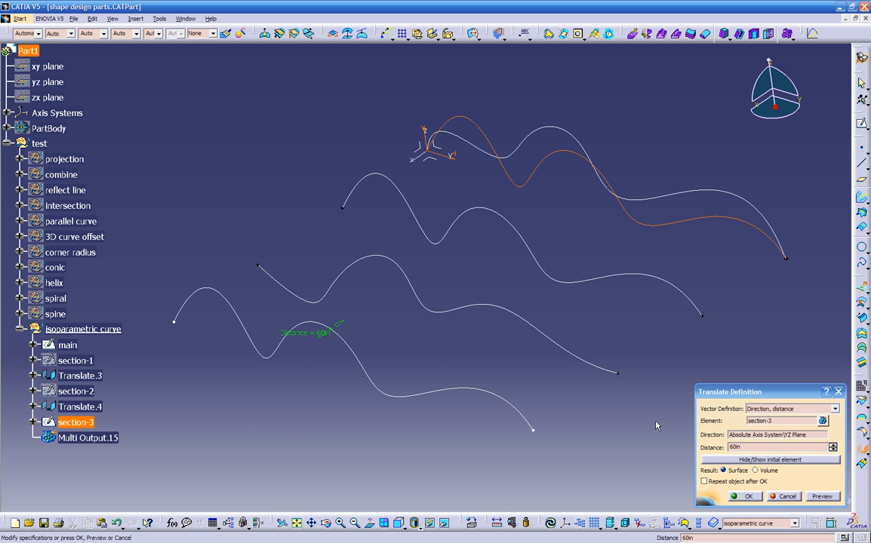
pyautogui.click(742, 498)
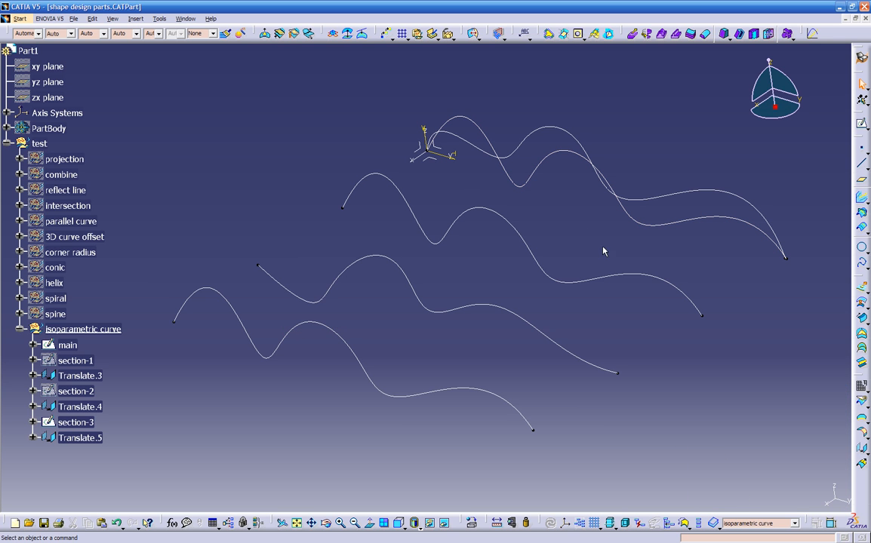
# Step: Edit the section-3 sketch and move the spline's first control points to flatten its initial hump and valley
pyautogui.click(554, 160)
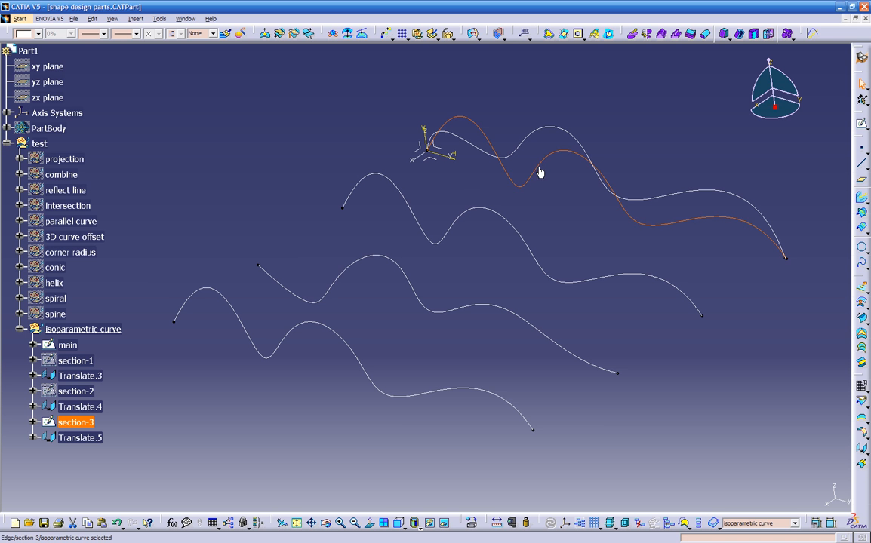
pyautogui.doubleClick(62, 422)
pyautogui.moveTo(452, 255)
pyautogui.mouseDown(button='middle')
pyautogui.moveTo(323, 412)
pyautogui.moveTo(386, 350)
pyautogui.moveTo(370, 364)
pyautogui.moveTo(406, 361)
pyautogui.mouseUp(button='middle')
pyautogui.click(323, 412)
pyautogui.moveTo(360, 376); pyautogui.dragTo(335, 317)
pyautogui.moveTo(287, 261)
pyautogui.mouseDown()
pyautogui.moveTo(272, 295)
pyautogui.moveTo(255, 295)
pyautogui.moveTo(255, 324)
pyautogui.mouseUp()
pyautogui.moveTo(526, 255)
pyautogui.mouseDown(button='middle')
pyautogui.moveTo(429, 249)
pyautogui.moveTo(423, 230)
pyautogui.mouseUp(button='middle')
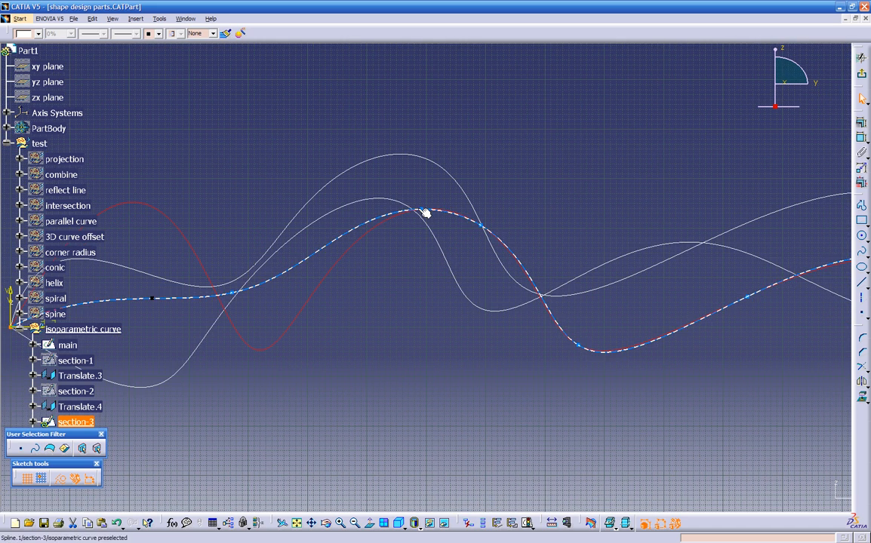
# Step: Lower the section-3 spline's middle hump and widen the following valley by moving its control points
pyautogui.moveTo(421, 211); pyautogui.dragTo(417, 279)
pyautogui.moveTo(486, 229); pyautogui.dragTo(487, 348)
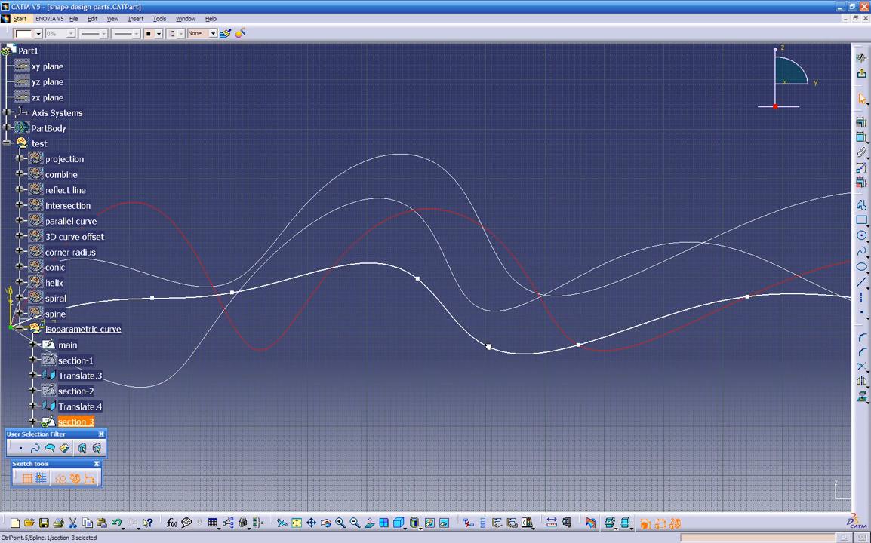
pyautogui.moveTo(579, 361); pyautogui.dragTo(413, 299, button='middle')
pyautogui.moveTo(413, 283); pyautogui.dragTo(548, 281)
pyautogui.moveTo(655, 316)
pyautogui.mouseDown(button='middle')
pyautogui.moveTo(519, 294)
pyautogui.moveTo(513, 318)
pyautogui.mouseUp(button='middle')
pyautogui.moveTo(360, 249); pyautogui.dragTo(430, 340, button='middle')
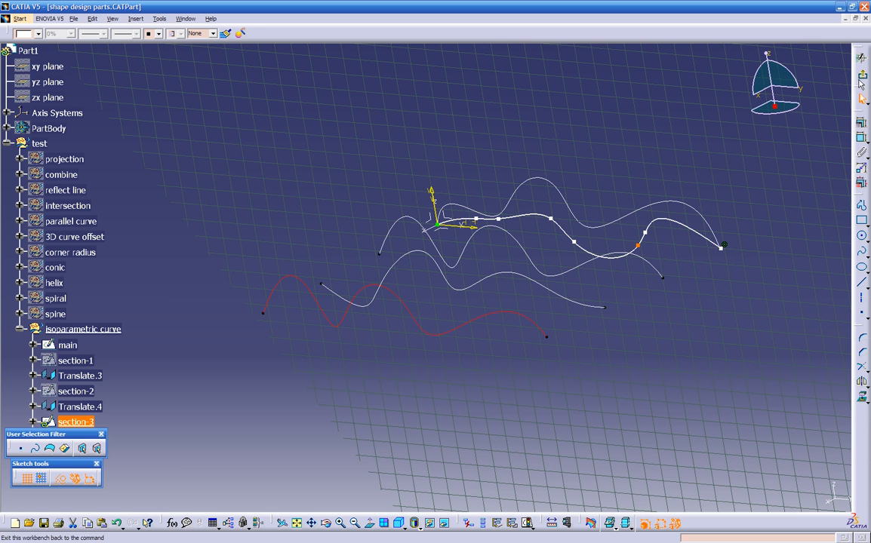
# Step: Exit the sketch and hide the original section-3 sketch
pyautogui.click(859, 78)
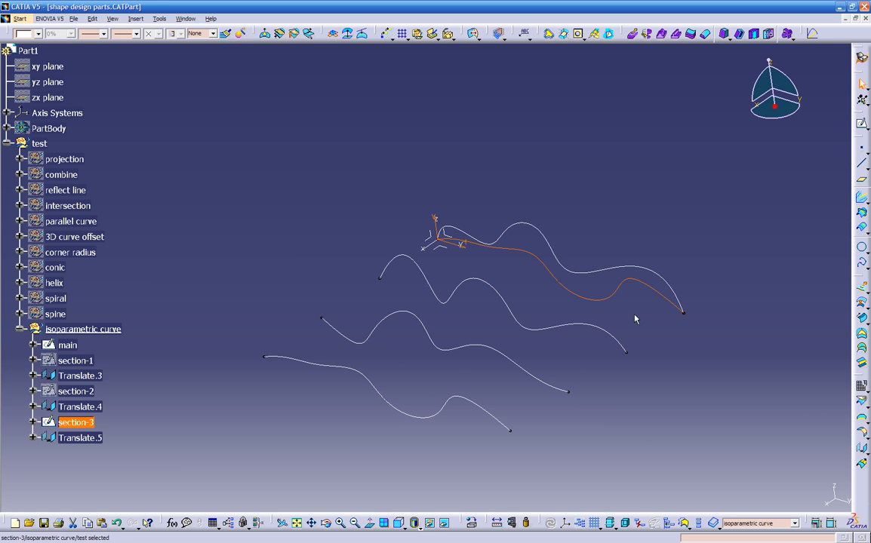
pyautogui.rightClick(64, 422)
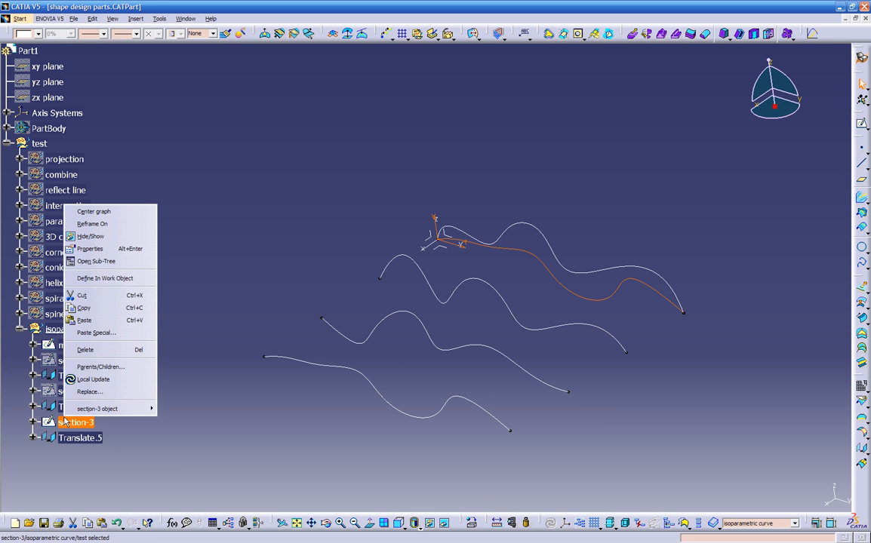
pyautogui.moveTo(108, 237); pyautogui.dragTo(325, 386, button='middle')
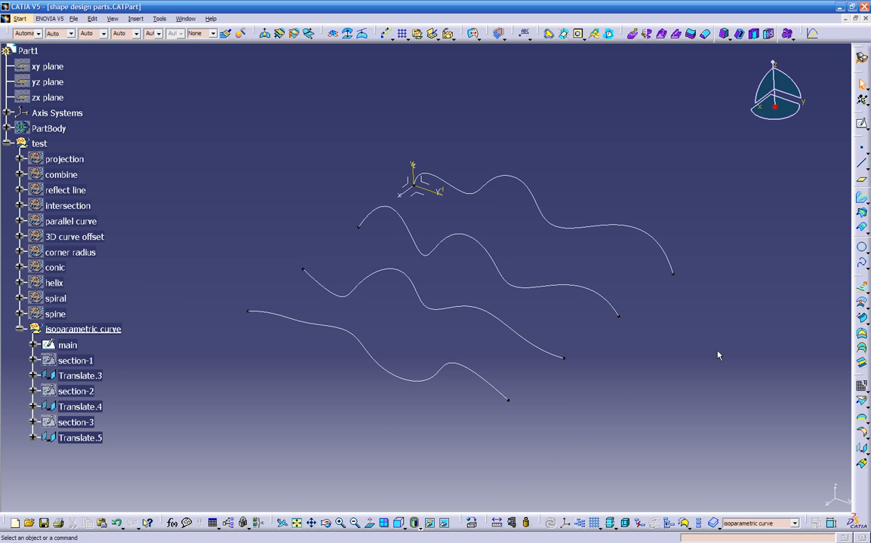
# Step: Create a multi-sections surface through the main sketch and the curves Translate.3, Translate.4 and Translate.5, in that order
pyautogui.click(862, 351)
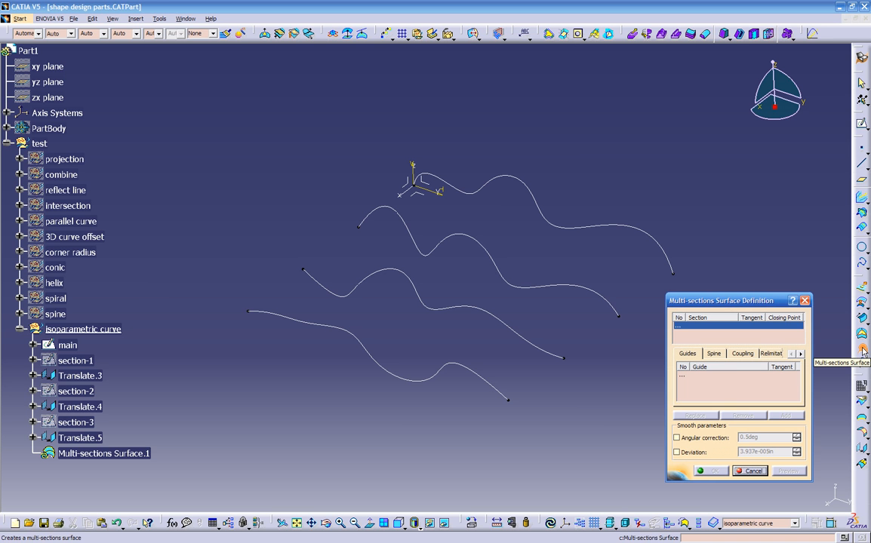
pyautogui.click(643, 233)
pyautogui.click(554, 287)
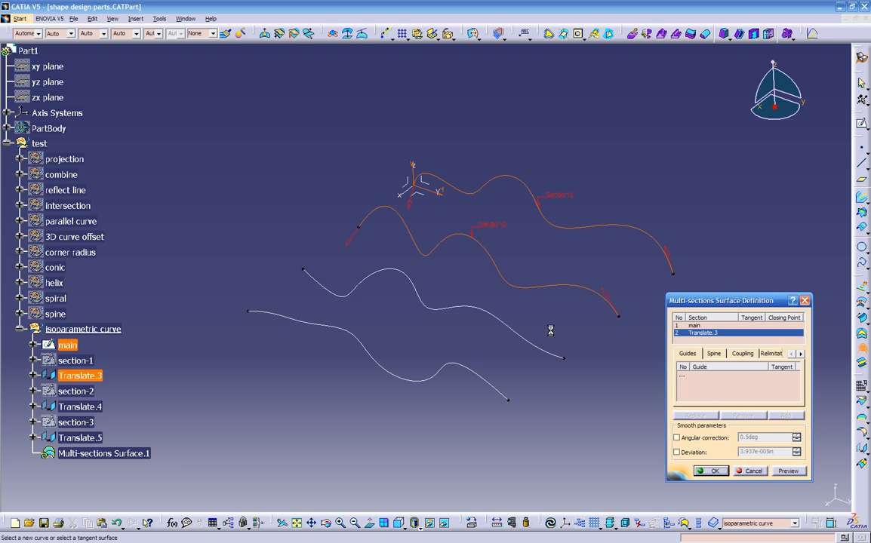
pyautogui.click(549, 354)
pyautogui.click(505, 394)
pyautogui.click(785, 472)
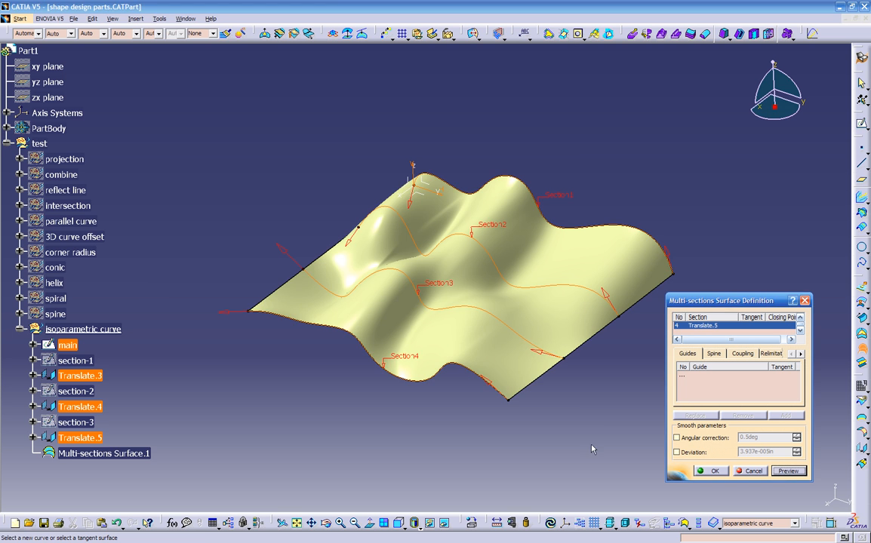
pyautogui.moveTo(467, 364); pyautogui.dragTo(640, 460, button='middle')
pyautogui.click(710, 472)
pyautogui.moveTo(511, 384); pyautogui.dragTo(361, 297, button='middle')
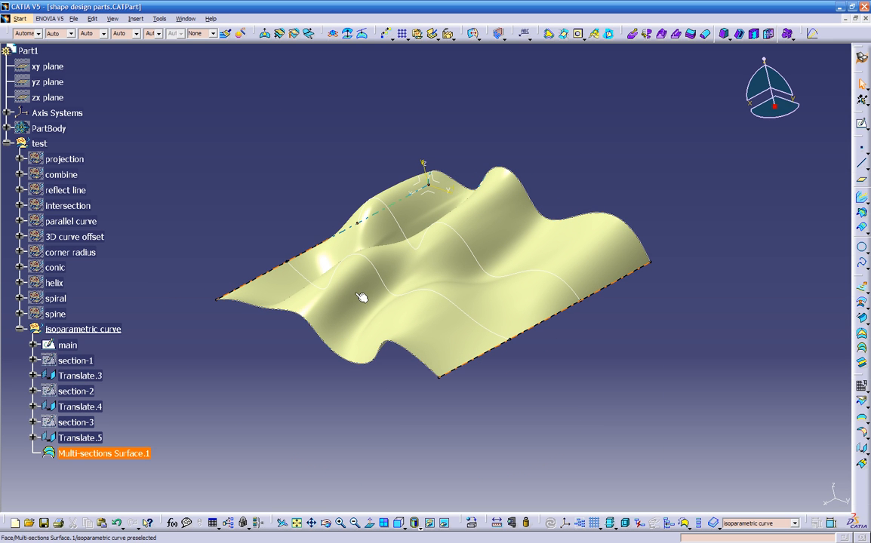
# Step: Hide the main sketch and the three translated section curves, leaving only the surface on display
pyautogui.click(80, 438)
pyautogui.keyDown('ctrl'); pyautogui.click(79, 375); pyautogui.keyUp('ctrl')
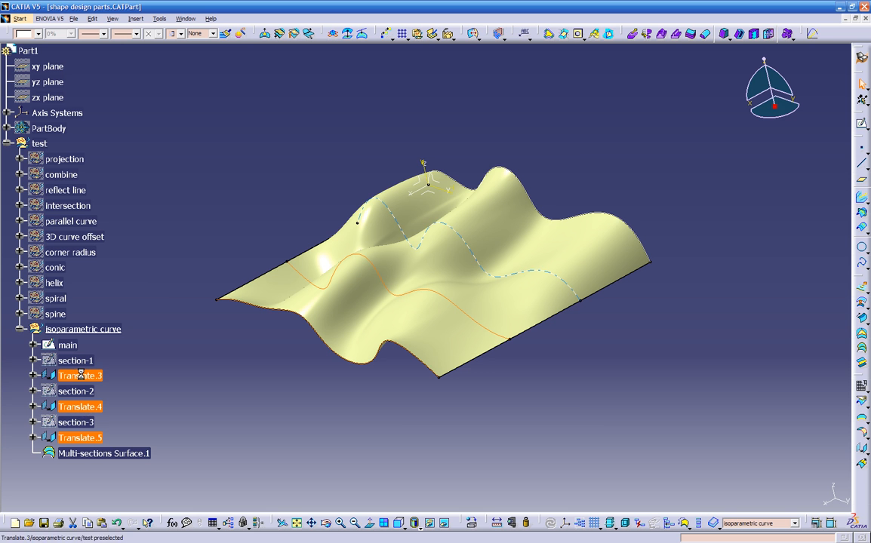
pyautogui.keyDown('ctrl'); pyautogui.click(67, 345); pyautogui.keyUp('ctrl')
pyautogui.rightClick(70, 345)
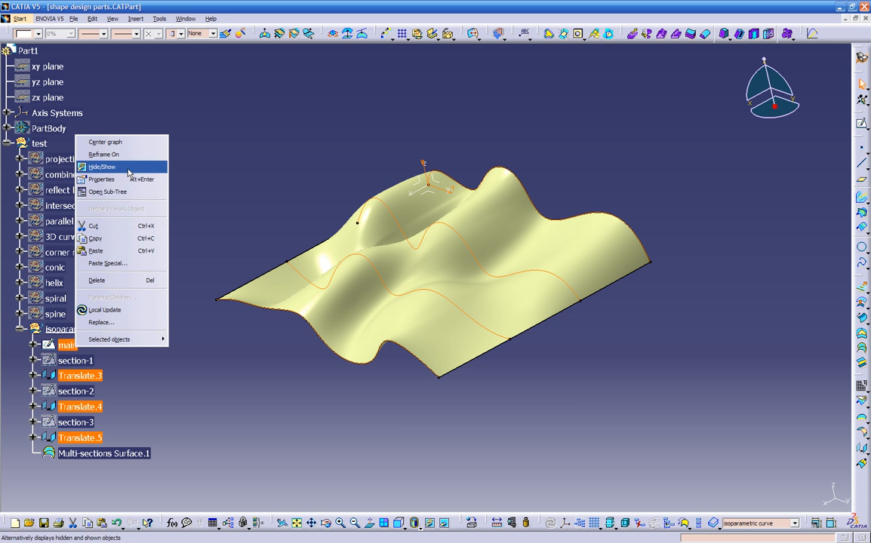
pyautogui.click(102, 166)
pyautogui.moveTo(281, 402); pyautogui.dragTo(434, 204, button='middle')
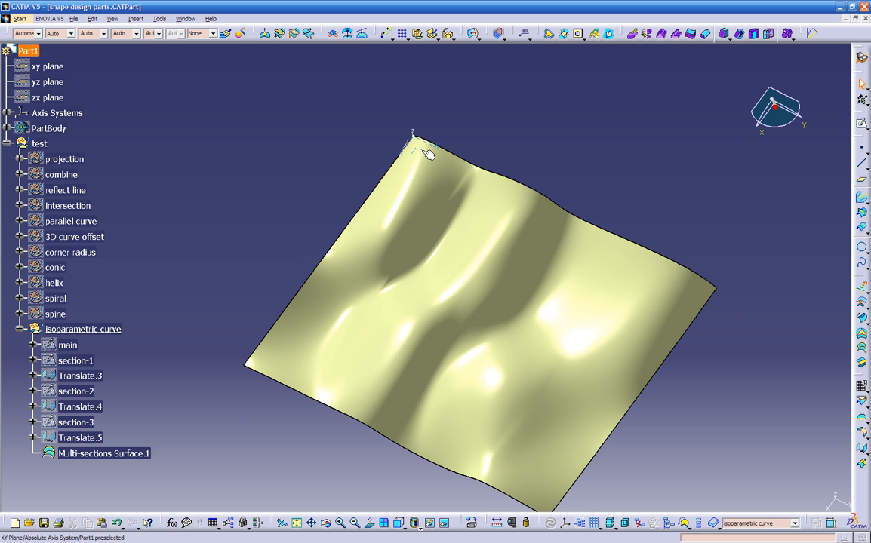
# Step: Change the multi-sections surface's colour to dark red and deselect it
pyautogui.moveTo(389, 295); pyautogui.dragTo(391, 406, button='middle')
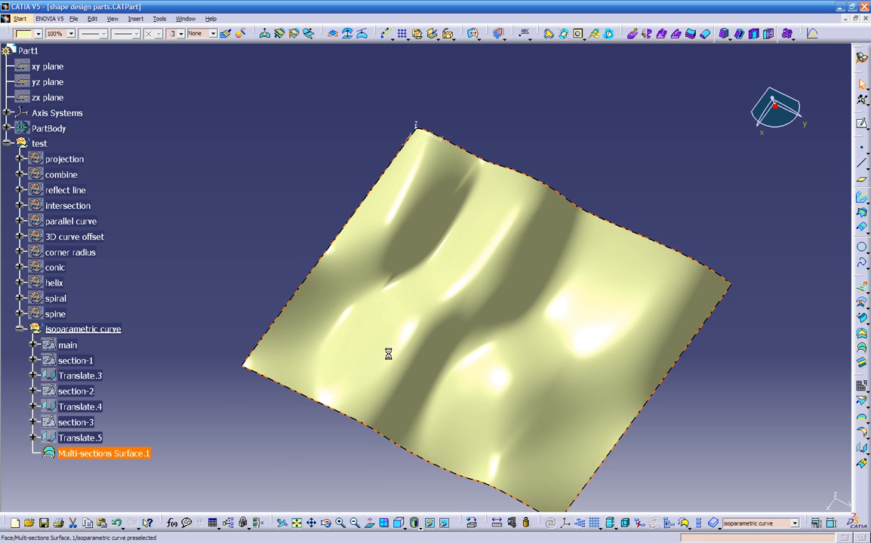
pyautogui.click(25, 34)
pyautogui.click(28, 184)
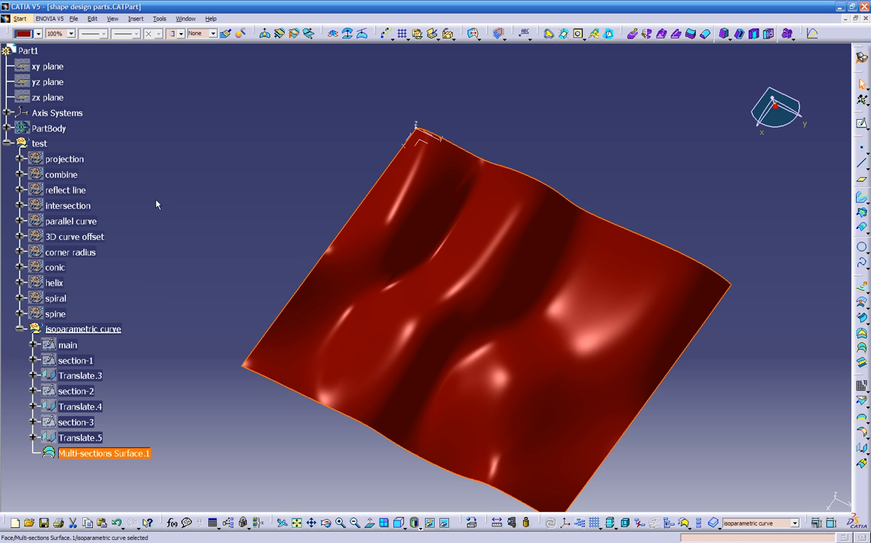
pyautogui.click(195, 205)
# Step: Open a new sketch on the XY plane of the absolute axis system
pyautogui.moveTo(336, 369); pyautogui.dragTo(360, 434, button='middle')
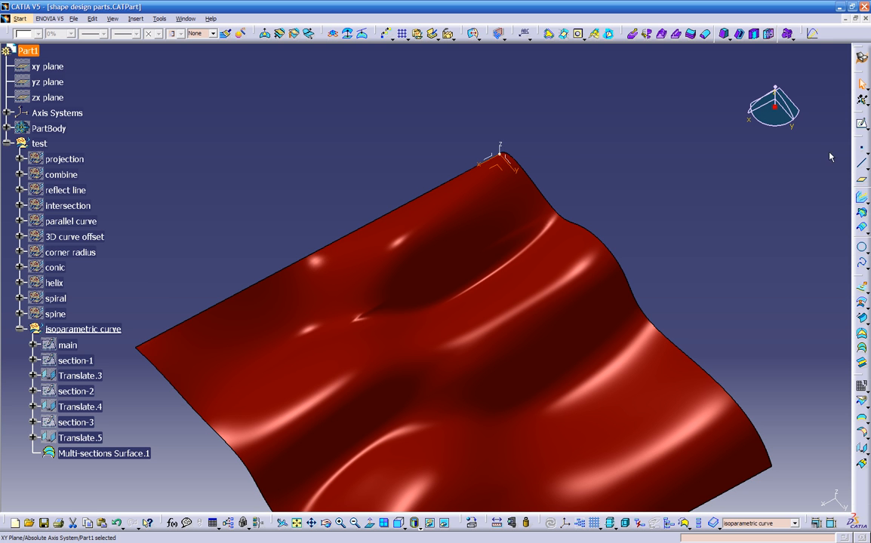
pyautogui.click(864, 126)
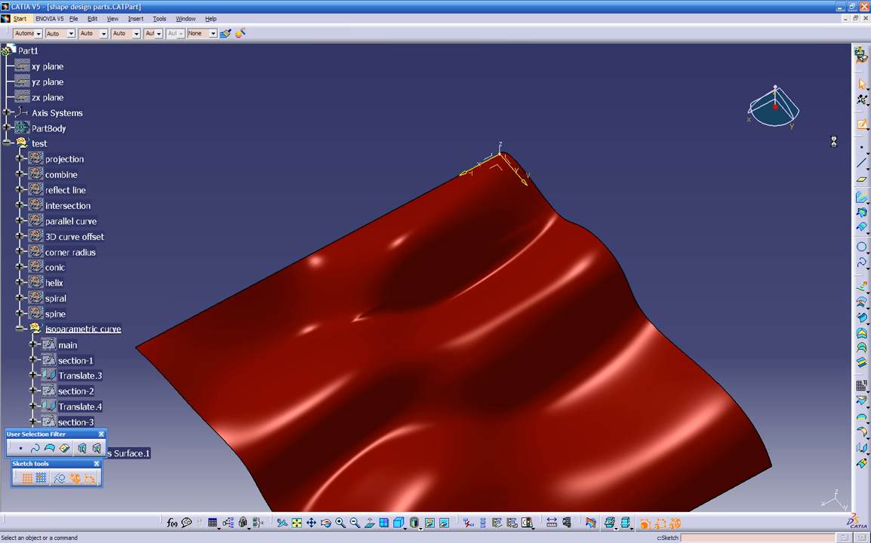
pyautogui.click(501, 153)
pyautogui.moveTo(556, 193)
pyautogui.mouseDown(button='middle')
pyautogui.moveTo(505, 341)
pyautogui.moveTo(509, 259)
pyautogui.mouseUp(button='middle')
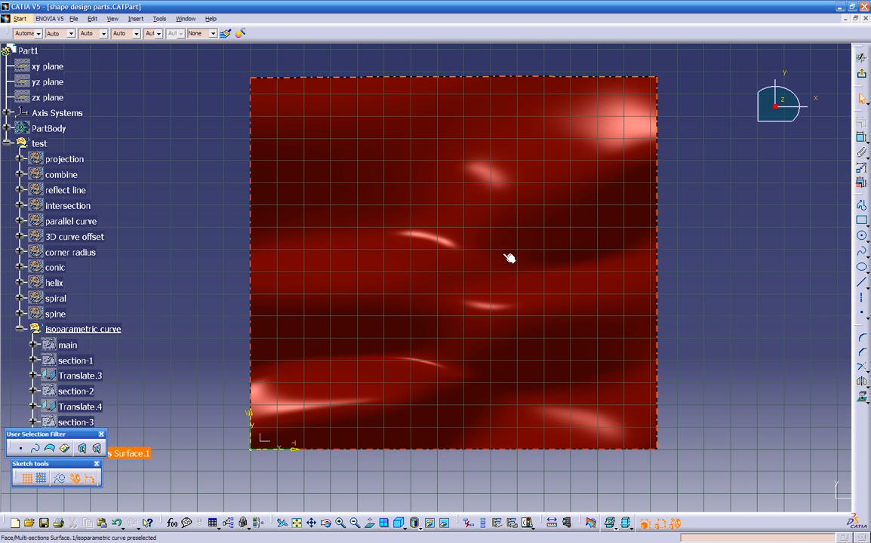
# Step: Sketch a winding spline with many control points that loops around within the surface's outline and closes at its start near the lower edge
pyautogui.click(861, 208)
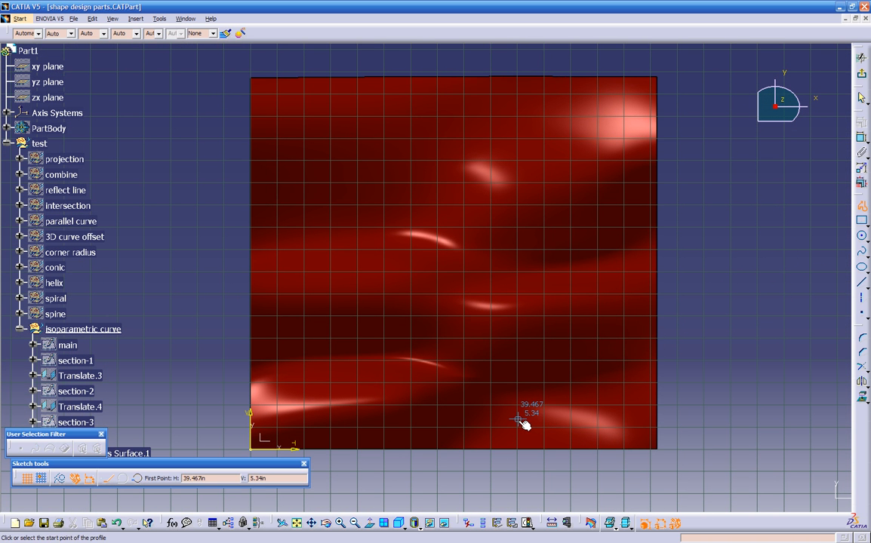
pyautogui.click(861, 252)
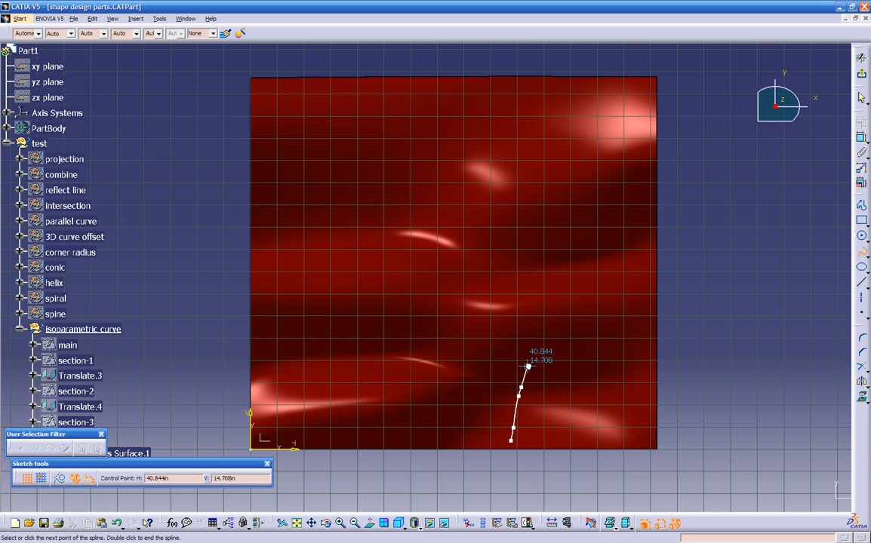
pyautogui.click(573, 369)
pyautogui.click(588, 377)
pyautogui.click(610, 387)
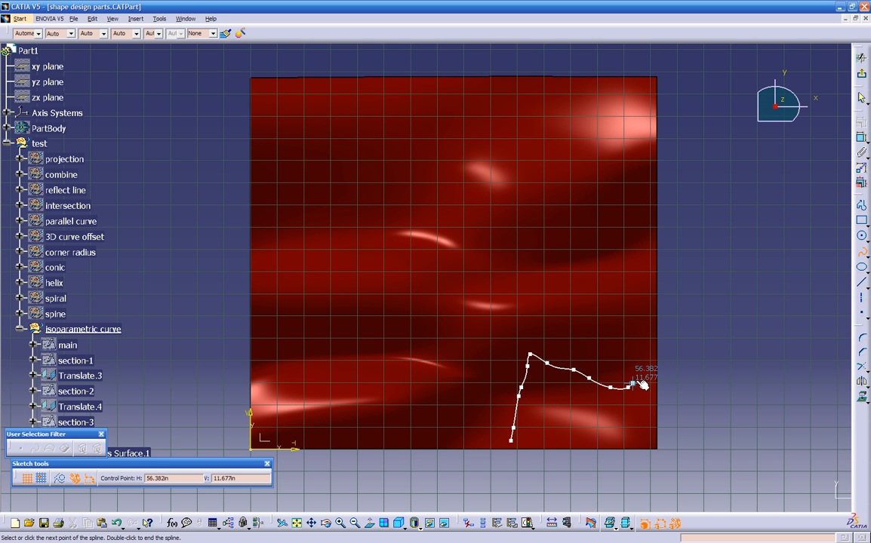
pyautogui.click(637, 317)
pyautogui.click(620, 313)
pyautogui.click(600, 306)
pyautogui.click(573, 298)
pyautogui.click(547, 290)
pyautogui.click(529, 275)
pyautogui.click(530, 257)
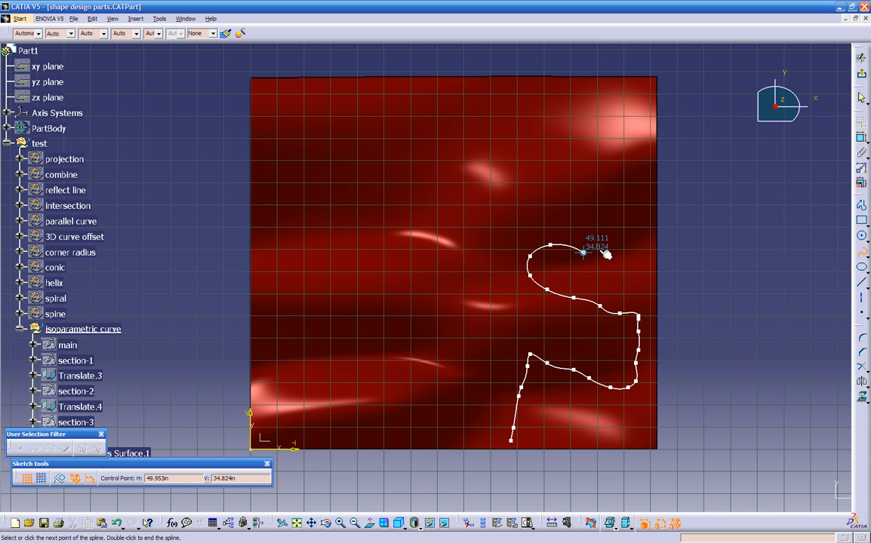
pyautogui.click(620, 223)
pyautogui.click(611, 119)
pyautogui.click(588, 109)
pyautogui.click(555, 99)
pyautogui.click(547, 106)
pyautogui.click(547, 155)
pyautogui.click(541, 172)
pyautogui.click(525, 194)
pyautogui.click(513, 197)
pyautogui.click(478, 199)
pyautogui.click(448, 176)
pyautogui.click(448, 130)
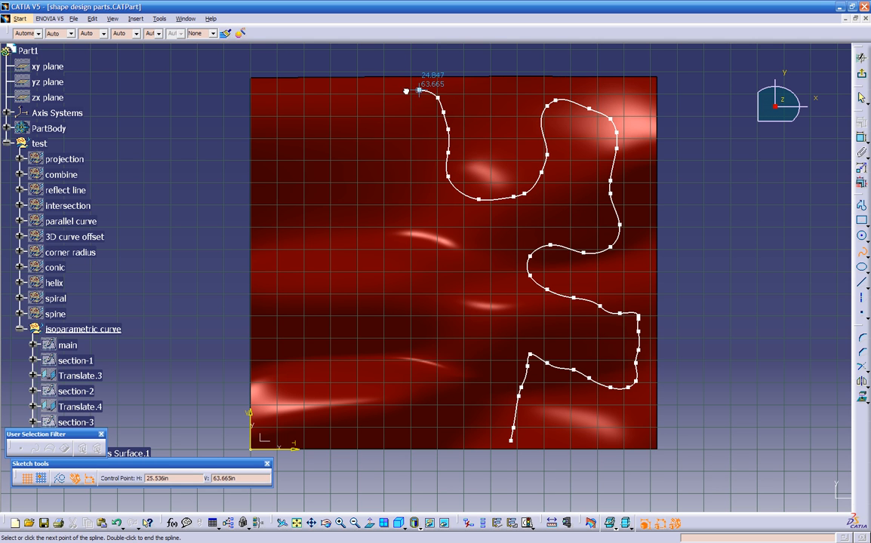
pyautogui.click(365, 93)
pyautogui.click(357, 118)
pyautogui.click(360, 140)
pyautogui.click(377, 172)
pyautogui.click(381, 183)
pyautogui.click(393, 211)
pyautogui.click(356, 232)
pyautogui.click(318, 222)
pyautogui.click(299, 222)
pyautogui.click(279, 231)
pyautogui.click(277, 246)
pyautogui.click(273, 295)
pyautogui.click(309, 305)
pyautogui.click(330, 301)
pyautogui.click(372, 301)
pyautogui.click(390, 298)
pyautogui.click(399, 301)
pyautogui.click(400, 313)
pyautogui.click(394, 337)
pyautogui.click(372, 343)
pyautogui.click(308, 350)
pyautogui.click(300, 378)
pyautogui.click(303, 396)
pyautogui.click(322, 404)
pyautogui.click(356, 408)
pyautogui.click(380, 406)
pyautogui.click(400, 392)
pyautogui.click(430, 375)
pyautogui.click(453, 359)
pyautogui.click(462, 360)
pyautogui.click(456, 389)
pyautogui.click(455, 410)
pyautogui.click(458, 432)
pyautogui.click(478, 435)
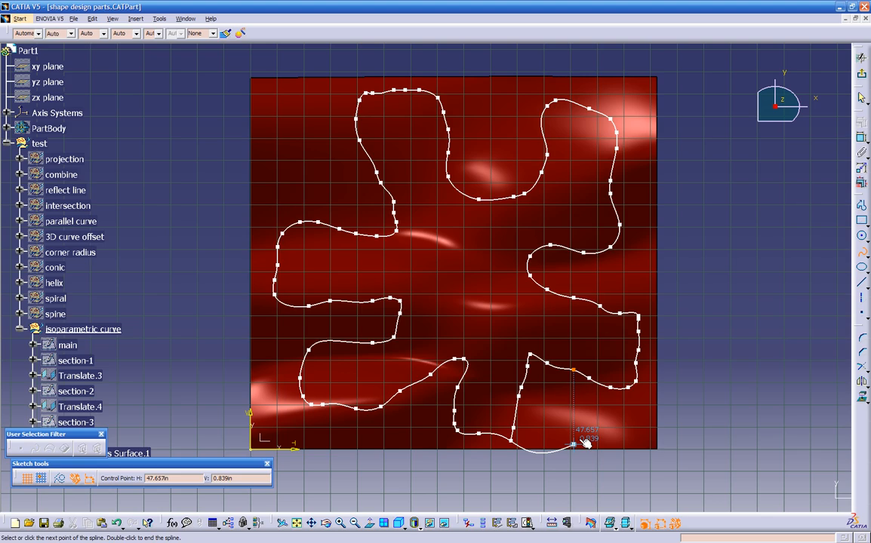
pyautogui.doubleClick(585, 444)
pyautogui.moveTo(453, 441)
pyautogui.mouseDown(button='middle')
pyautogui.moveTo(418, 272)
pyautogui.moveTo(455, 235)
pyautogui.moveTo(418, 334)
pyautogui.moveTo(334, 368)
pyautogui.moveTo(453, 352)
pyautogui.mouseUp(button='middle')
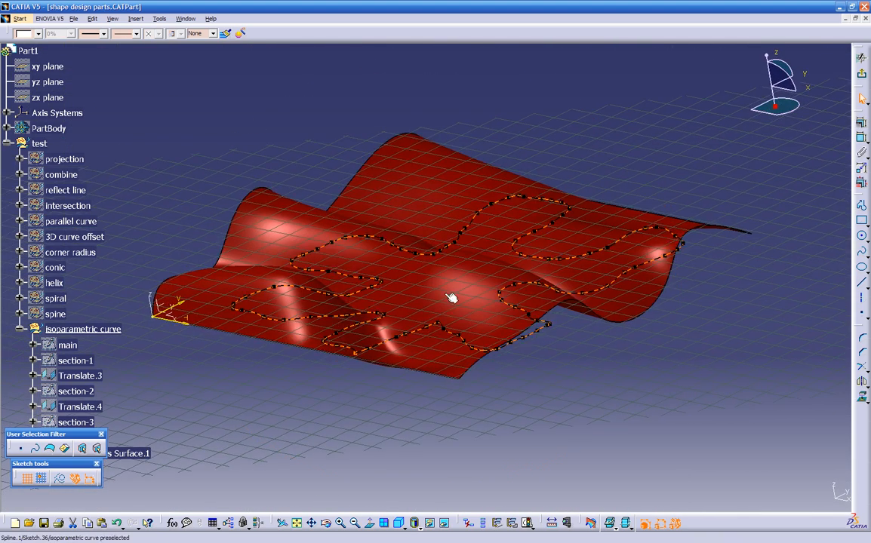
# Step: Extrude the winding spline sketch into a surface along its sketch normal, stretching both limits well beyond the multi-sections surface above and below
pyautogui.moveTo(548, 376); pyautogui.dragTo(597, 291, button='middle')
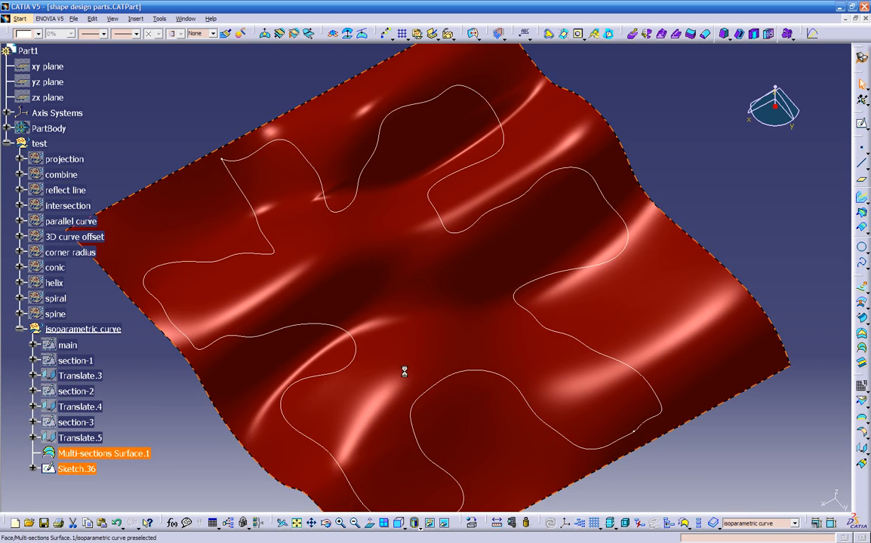
pyautogui.moveTo(405, 369)
pyautogui.mouseDown(button='middle')
pyautogui.moveTo(413, 424)
pyautogui.moveTo(469, 282)
pyautogui.moveTo(476, 381)
pyautogui.mouseUp(button='middle')
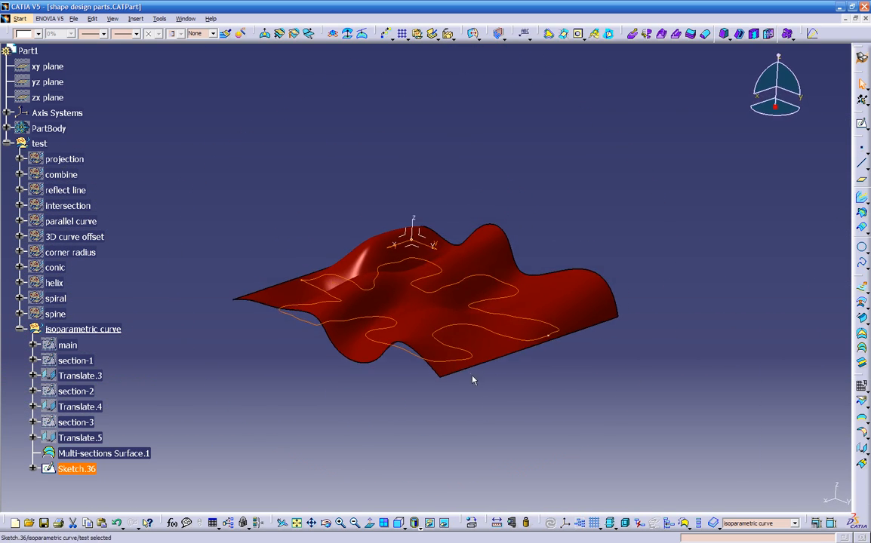
pyautogui.click(862, 291)
pyautogui.moveTo(506, 368)
pyautogui.mouseDown(button='middle')
pyautogui.moveTo(563, 286)
pyautogui.moveTo(563, 273)
pyautogui.mouseUp(button='middle')
pyautogui.moveTo(53, 279); pyautogui.dragTo(405, 255, button='middle')
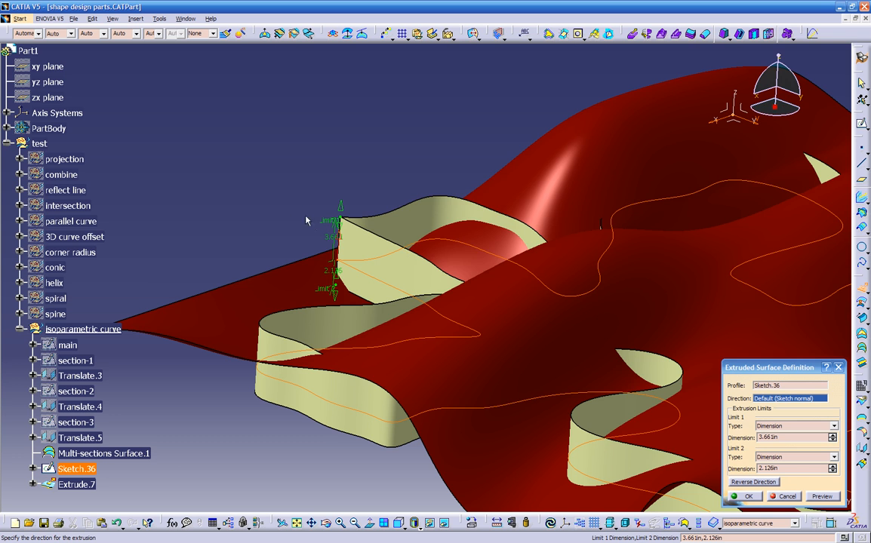
pyautogui.moveTo(325, 220); pyautogui.dragTo(399, 59)
pyautogui.moveTo(510, 245)
pyautogui.mouseDown(button='middle')
pyautogui.moveTo(402, 293)
pyautogui.moveTo(354, 482)
pyautogui.moveTo(472, 199)
pyautogui.moveTo(443, 322)
pyautogui.moveTo(460, 321)
pyautogui.moveTo(478, 266)
pyautogui.moveTo(474, 287)
pyautogui.moveTo(429, 411)
pyautogui.moveTo(356, 347)
pyautogui.mouseUp(button='middle')
pyautogui.moveTo(345, 356); pyautogui.dragTo(341, 442)
pyautogui.moveTo(548, 302); pyautogui.dragTo(390, 433, button='middle')
pyautogui.moveTo(468, 331); pyautogui.dragTo(647, 382, button='middle')
pyautogui.click(744, 496)
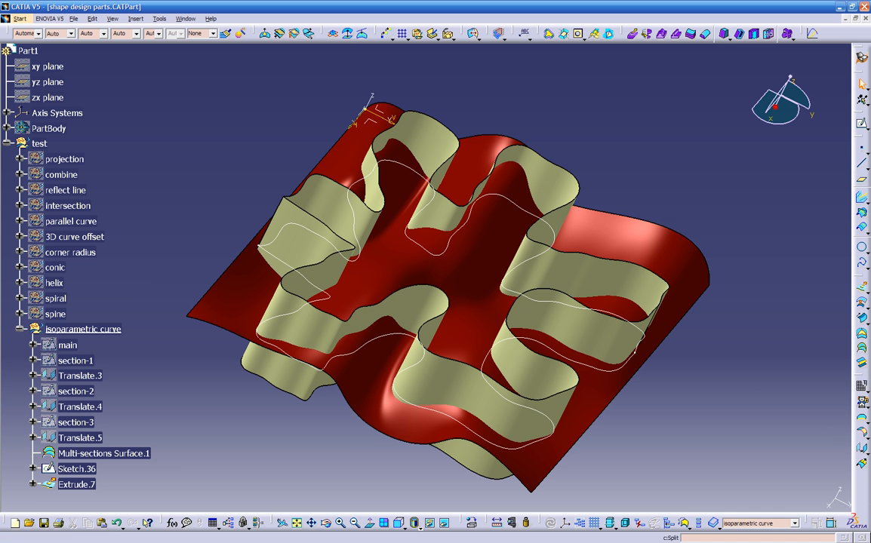
# Step: Split the multi-sections surface with the extruded surface, keeping only the portion inside the loop
pyautogui.press('Return')
pyautogui.click(463, 269)
pyautogui.click(559, 181)
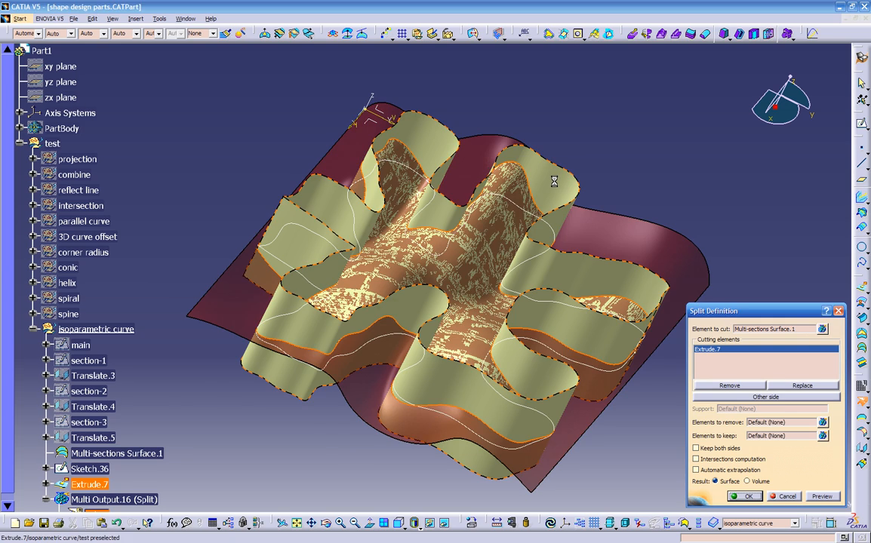
pyautogui.moveTo(511, 346); pyautogui.dragTo(376, 360, button='middle')
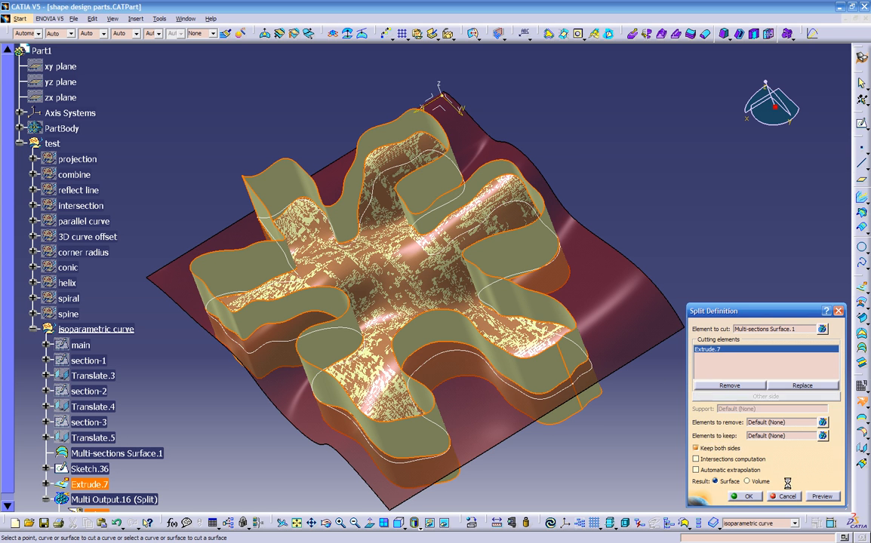
pyautogui.click(716, 449)
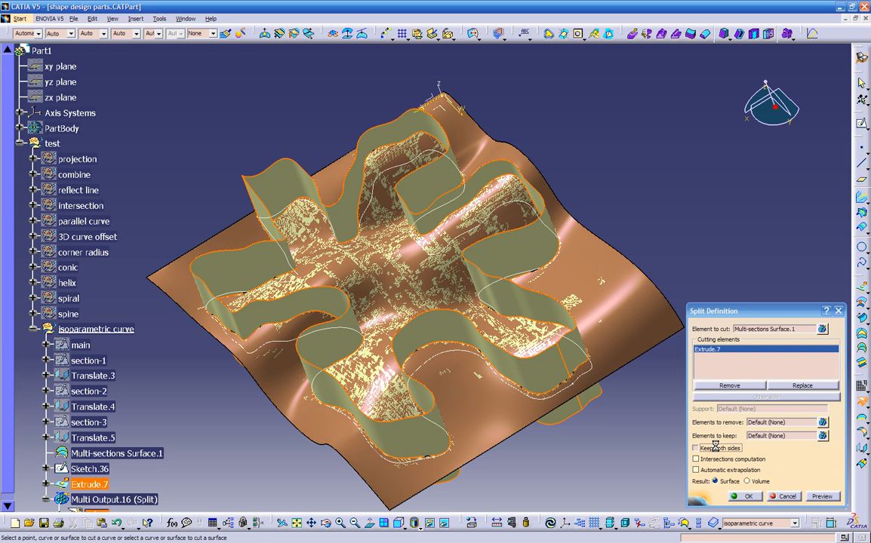
pyautogui.click(732, 397)
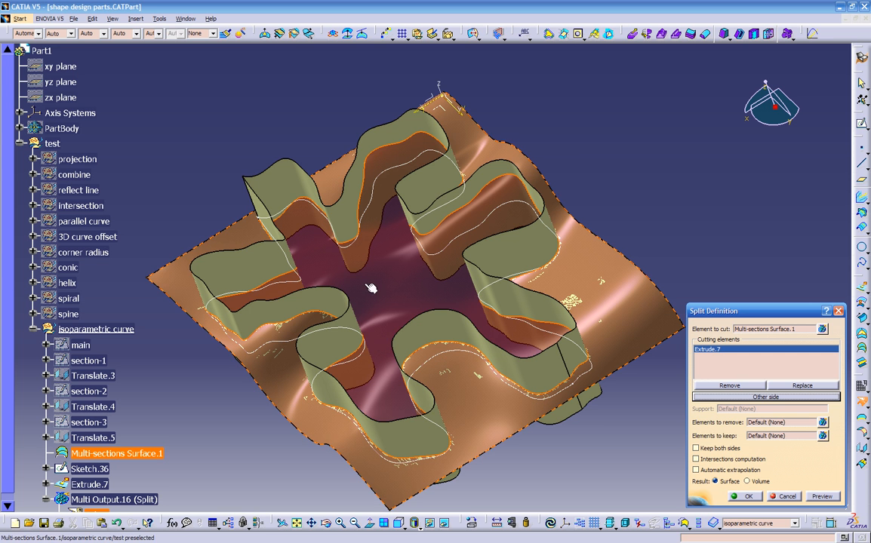
pyautogui.click(716, 397)
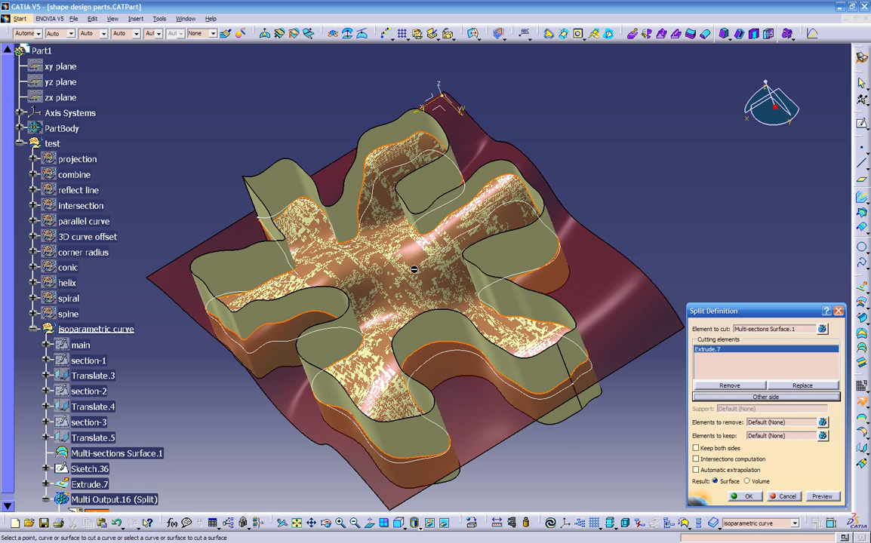
pyautogui.click(750, 496)
# Step: Hide the spline sketch and change the colour of the split surface to dark red
pyautogui.moveTo(677, 453); pyautogui.dragTo(415, 301, button='middle')
pyautogui.moveTo(476, 389); pyautogui.dragTo(477, 405, button='middle')
pyautogui.rightClick(406, 404)
pyautogui.click(438, 222)
pyautogui.click(406, 354)
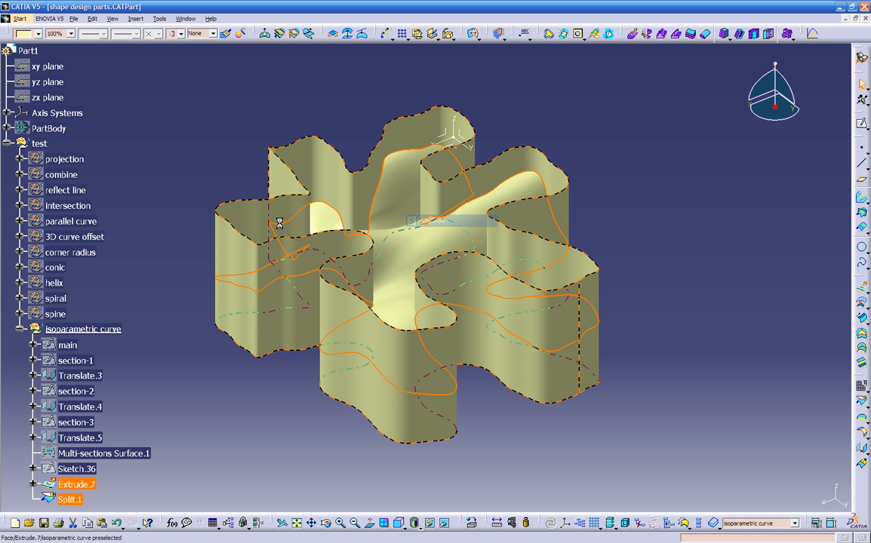
pyautogui.click(36, 34)
pyautogui.click(28, 161)
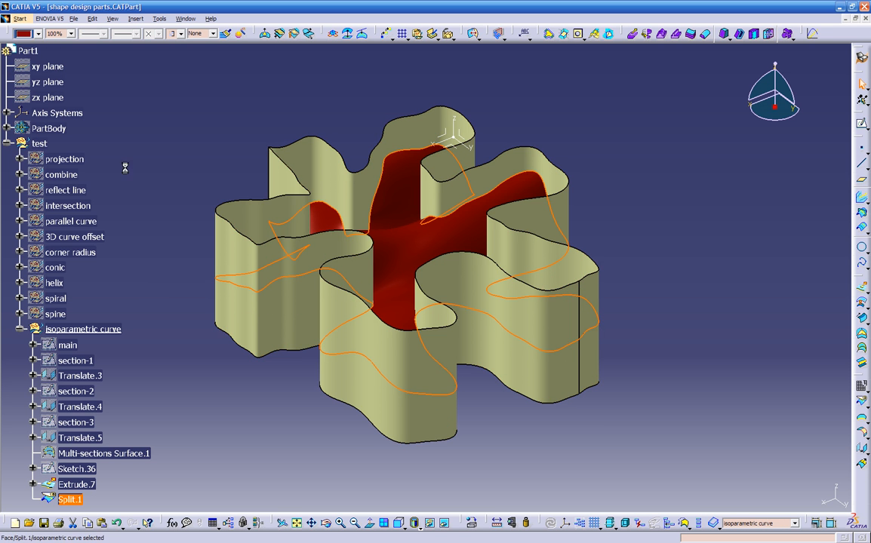
pyautogui.moveTo(236, 307); pyautogui.dragTo(317, 405, button='middle')
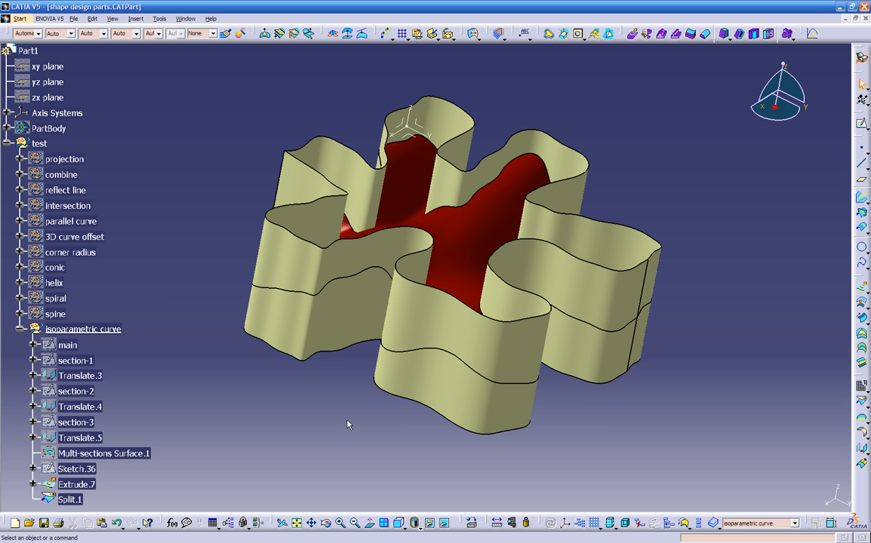
# Step: Split the extruded wall with the dark red surface, keeping the part of the wall above it
pyautogui.moveTo(655, 382); pyautogui.dragTo(615, 311, button='middle')
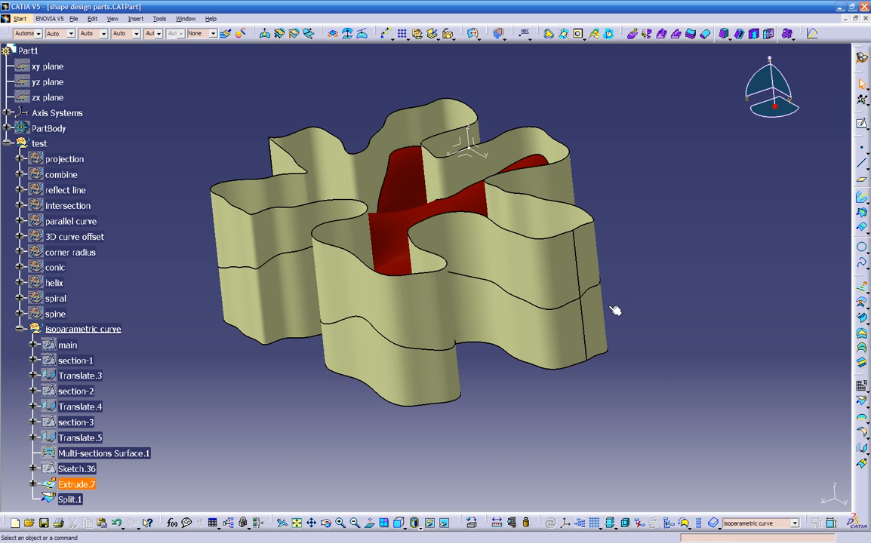
pyautogui.click(532, 270)
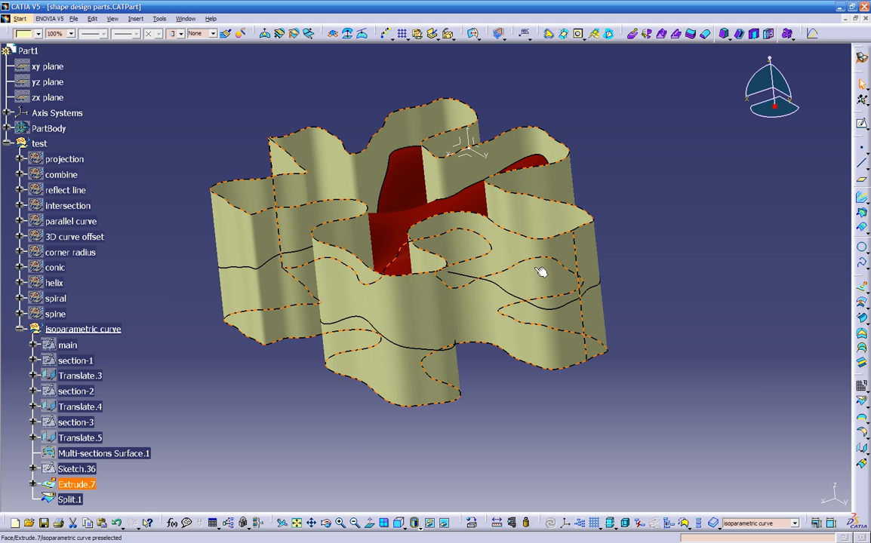
pyautogui.click(542, 255)
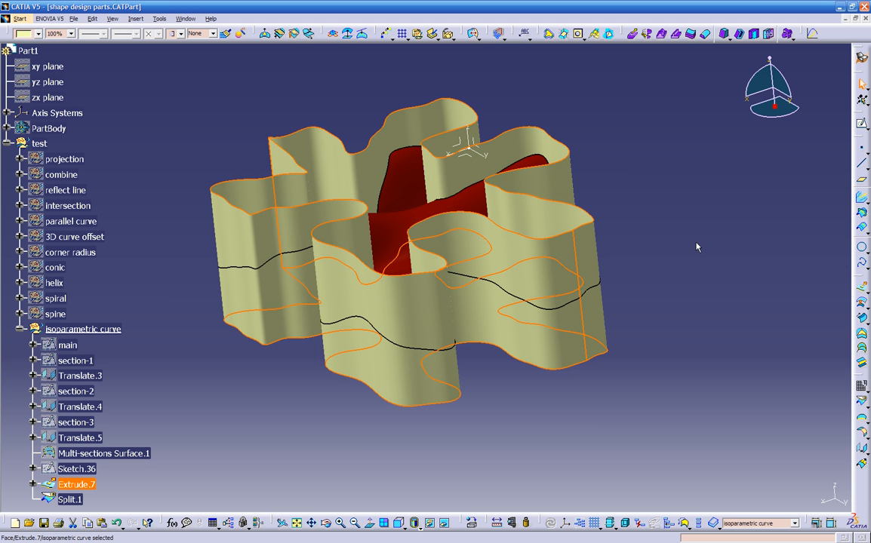
pyautogui.click(860, 402)
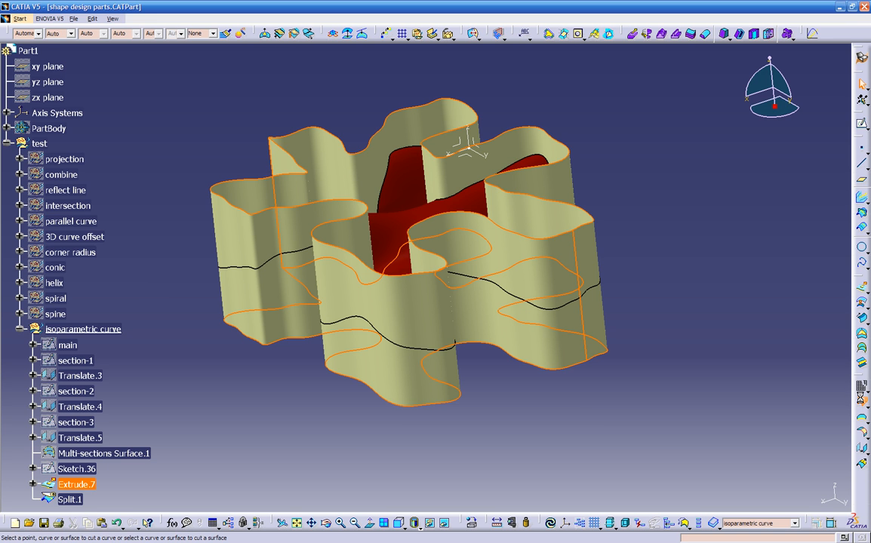
pyautogui.click(420, 206)
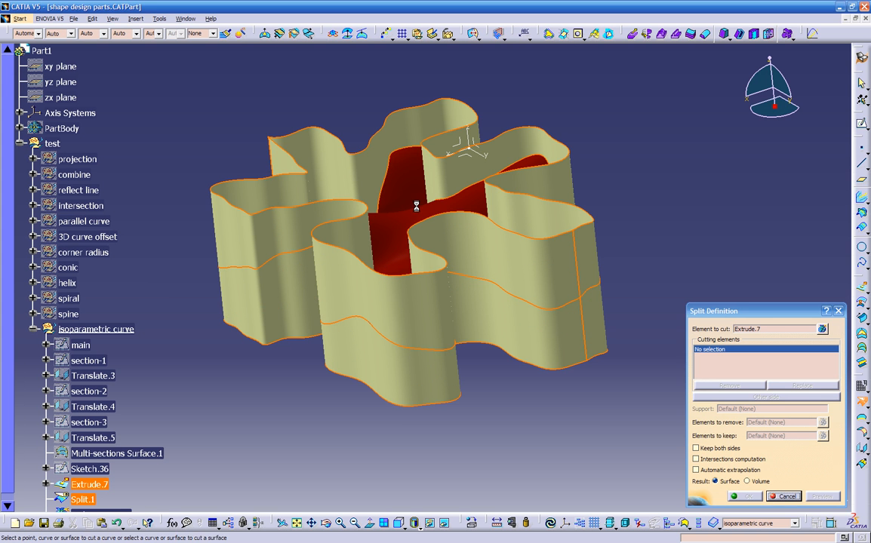
pyautogui.moveTo(447, 373); pyautogui.dragTo(458, 172, button='middle')
pyautogui.click(740, 496)
pyautogui.moveTo(495, 401); pyautogui.dragTo(592, 452, button='middle')
pyautogui.moveTo(468, 429); pyautogui.dragTo(422, 190, button='middle')
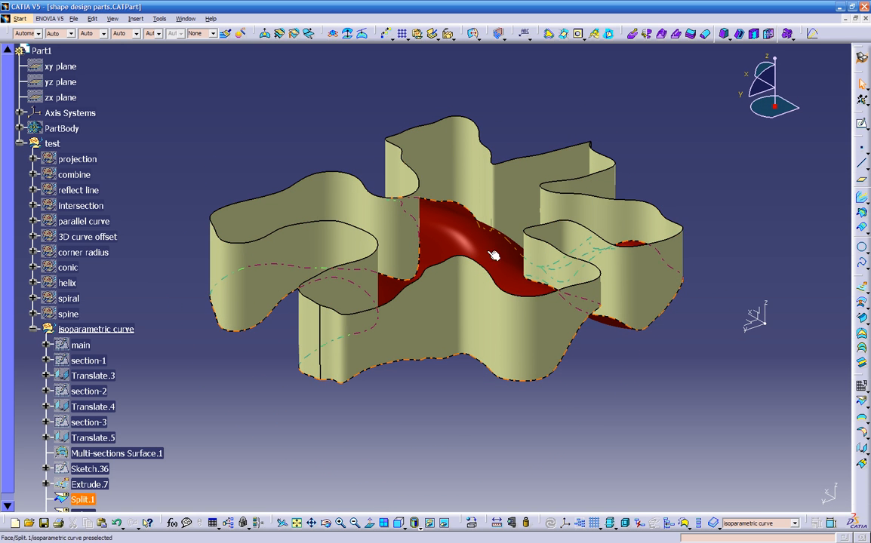
pyautogui.moveTo(389, 396); pyautogui.dragTo(696, 385, button='middle')
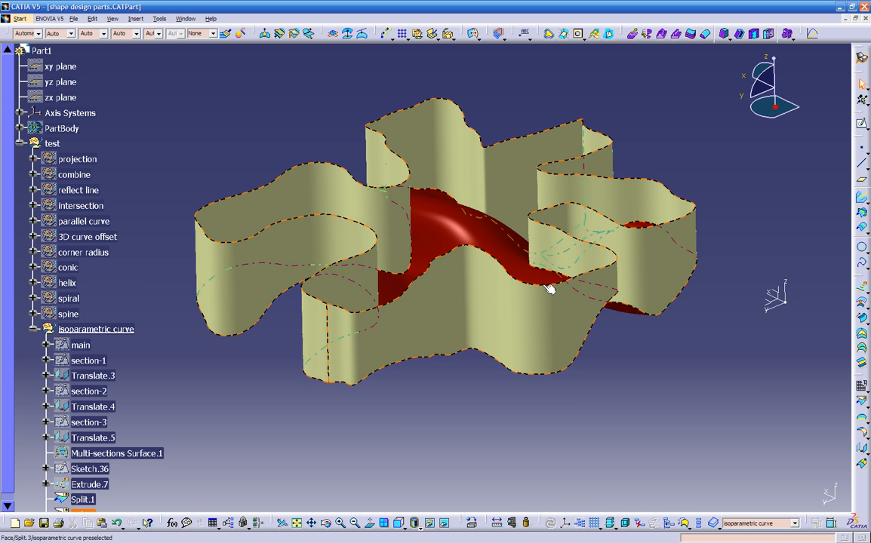
pyautogui.moveTo(578, 391); pyautogui.dragTo(568, 429, button='middle')
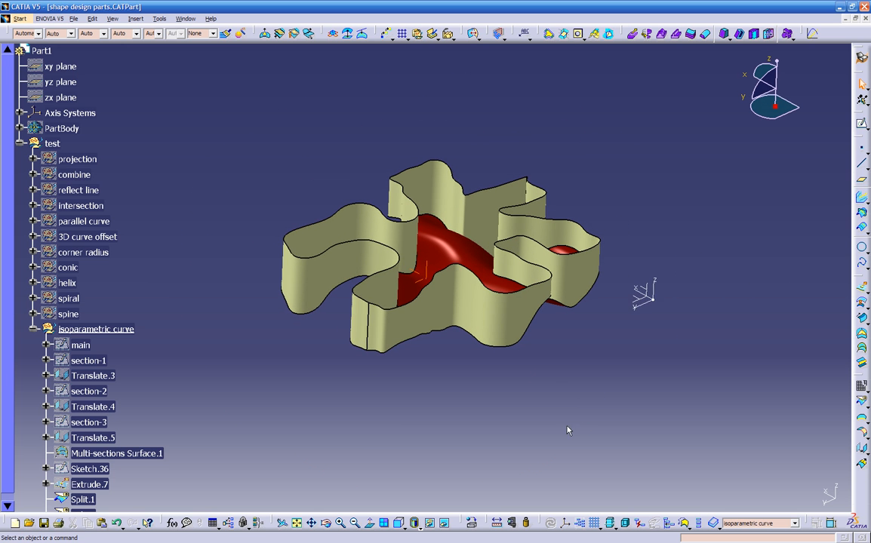
pyautogui.click(650, 301)
pyautogui.moveTo(516, 409); pyautogui.dragTo(688, 294, button='middle')
pyautogui.click(862, 183)
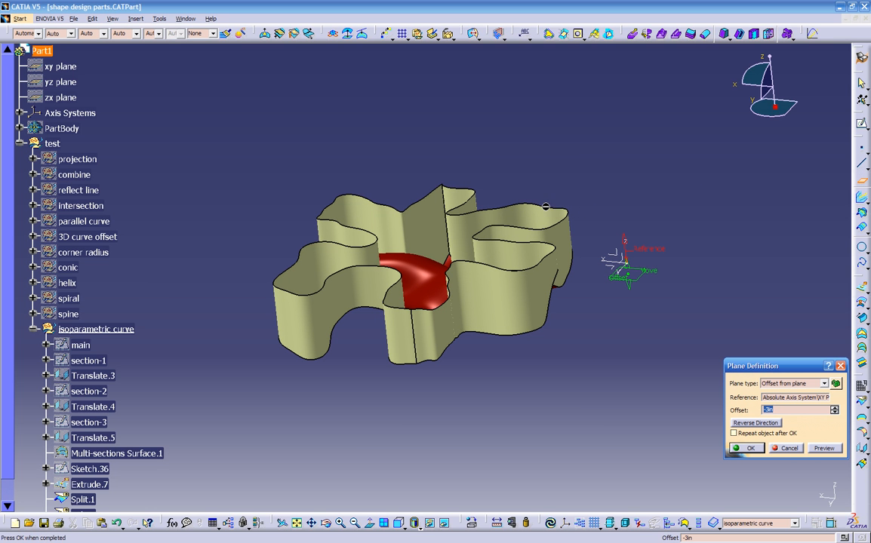
pyautogui.click(445, 187)
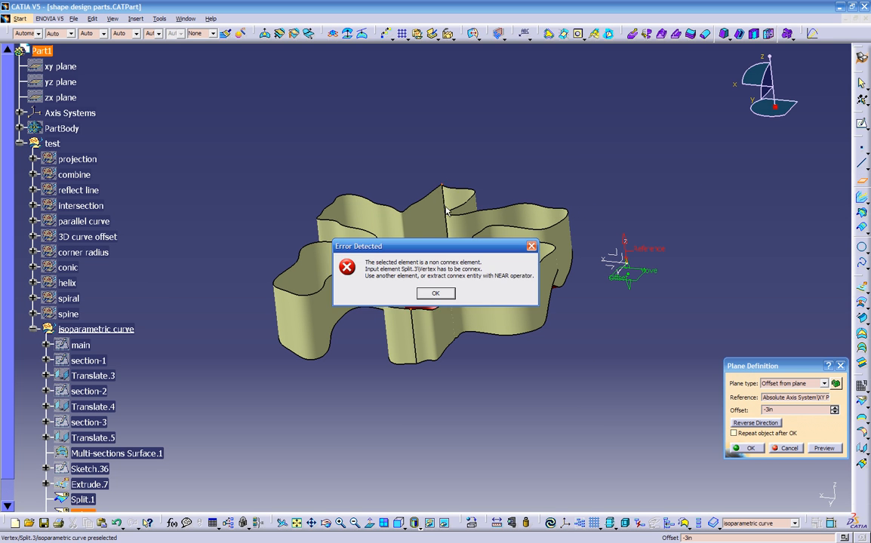
pyautogui.click(435, 294)
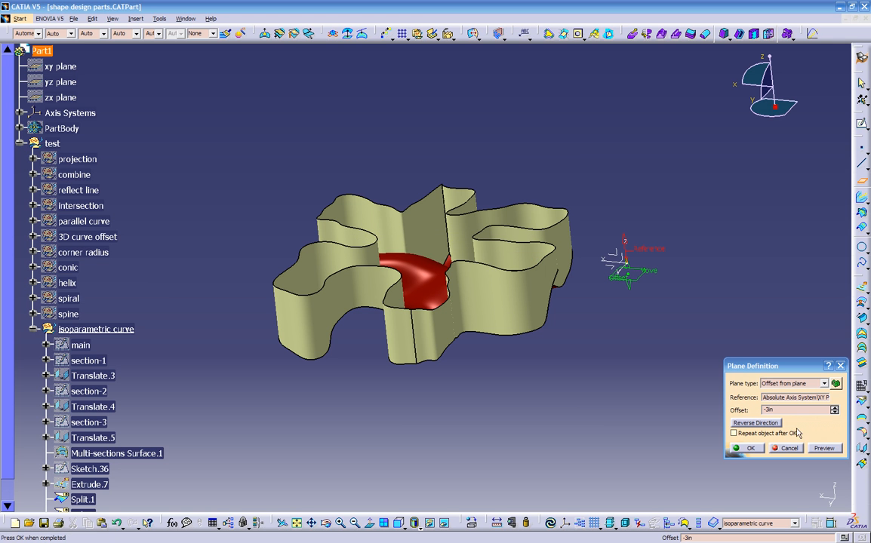
pyautogui.click(788, 448)
pyautogui.moveTo(599, 400); pyautogui.dragTo(531, 412, button='middle')
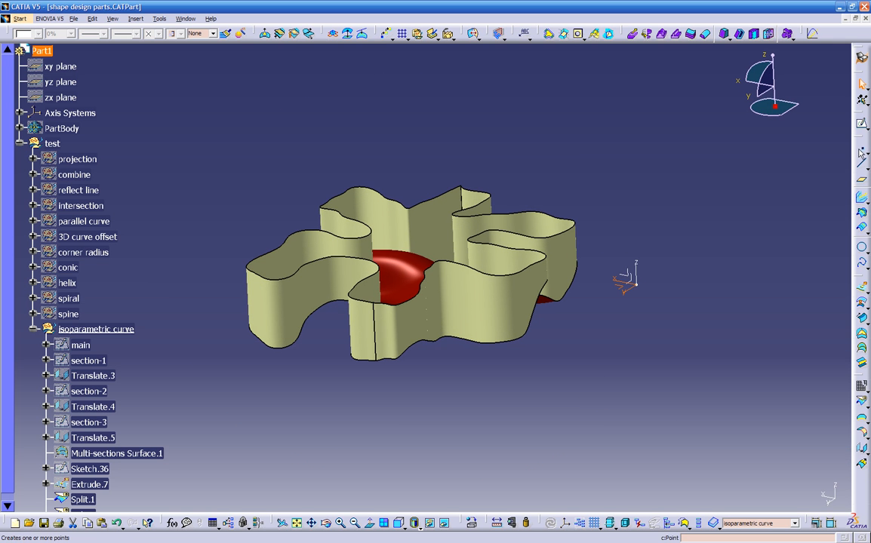
pyautogui.click(862, 152)
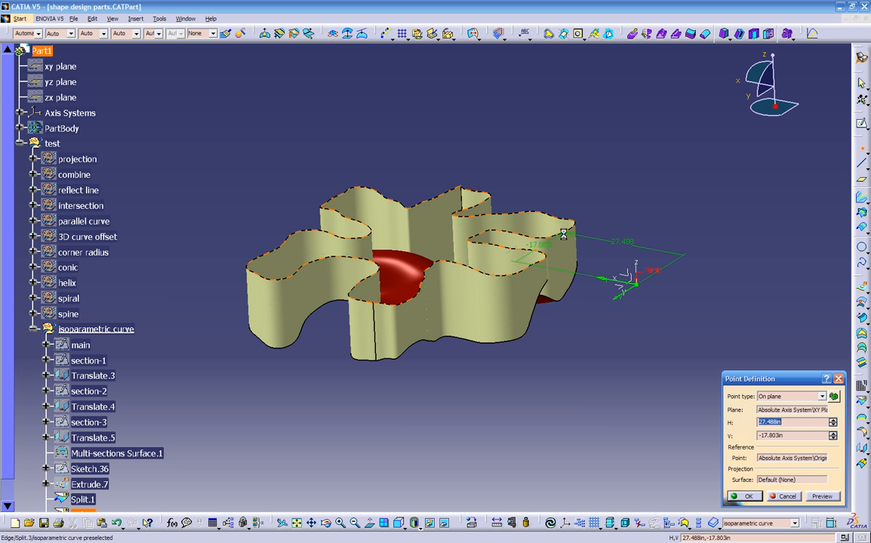
pyautogui.moveTo(525, 300); pyautogui.dragTo(492, 363, button='middle')
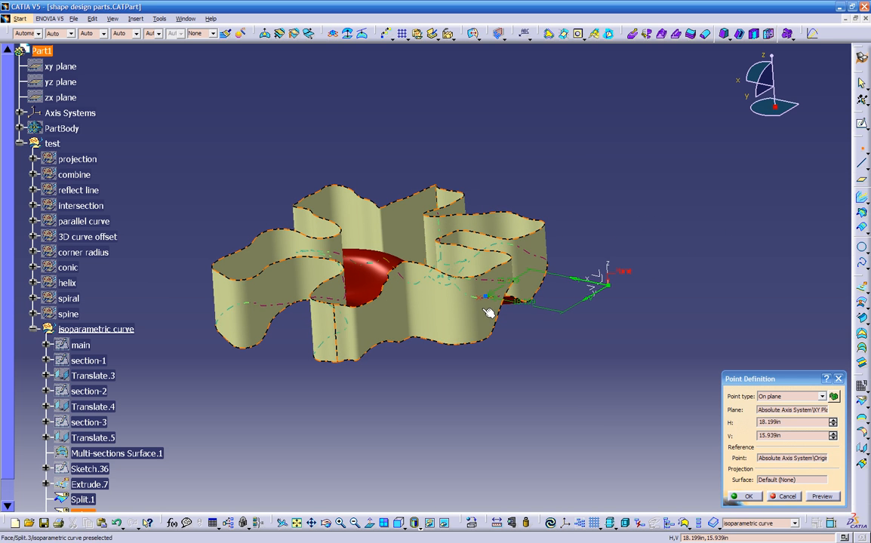
pyautogui.click(783, 498)
pyautogui.moveTo(568, 375); pyautogui.dragTo(541, 373, button='middle')
pyautogui.click(541, 373)
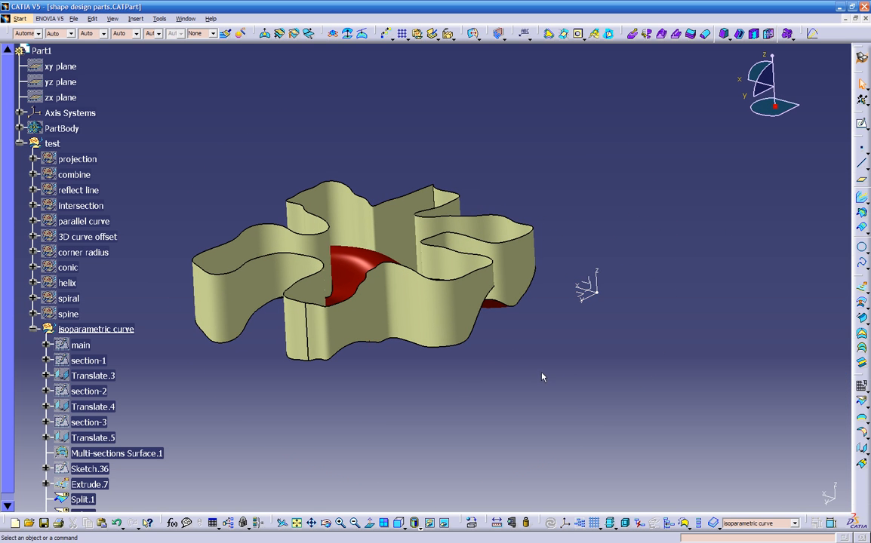
# Step: Create a point on the upper edge of the split wall, positioned by distance on curve
pyautogui.moveTo(525, 338); pyautogui.dragTo(575, 255, button='middle')
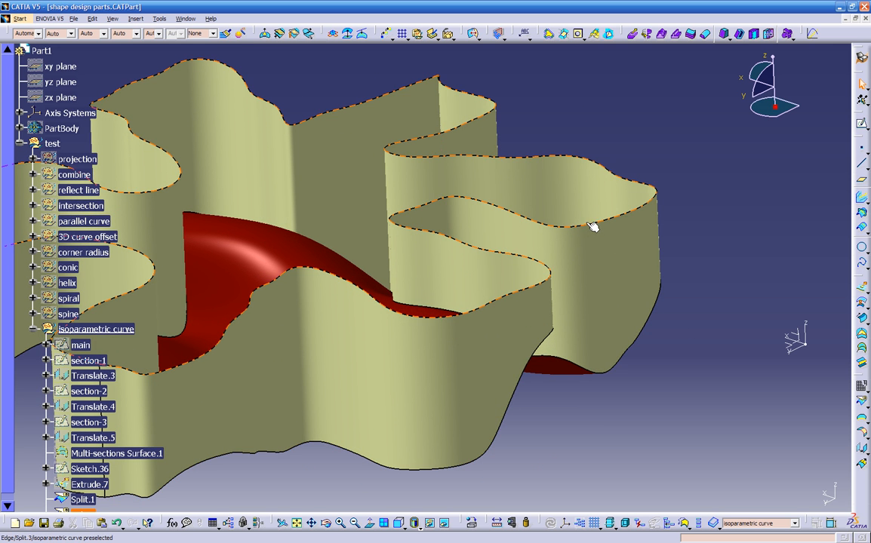
pyautogui.click(587, 225)
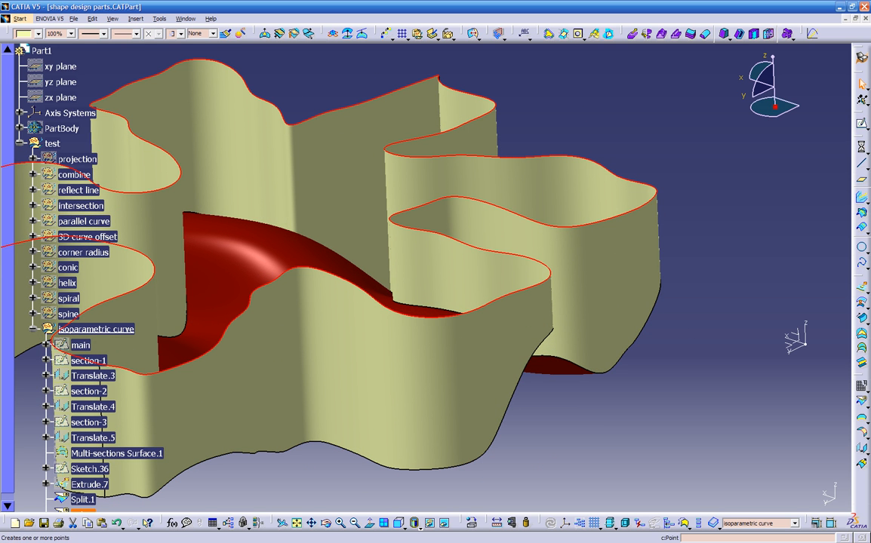
pyautogui.click(863, 151)
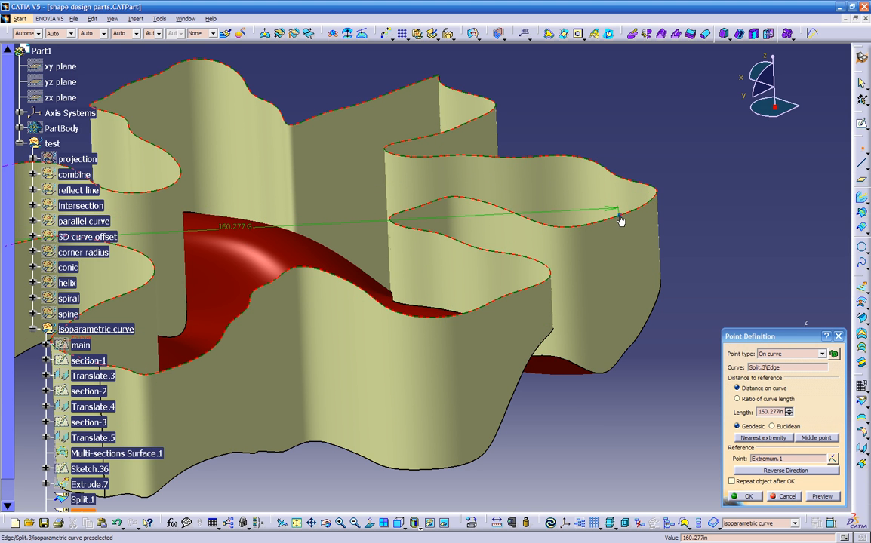
pyautogui.click(785, 496)
pyautogui.moveTo(558, 347); pyautogui.dragTo(633, 352, button='middle')
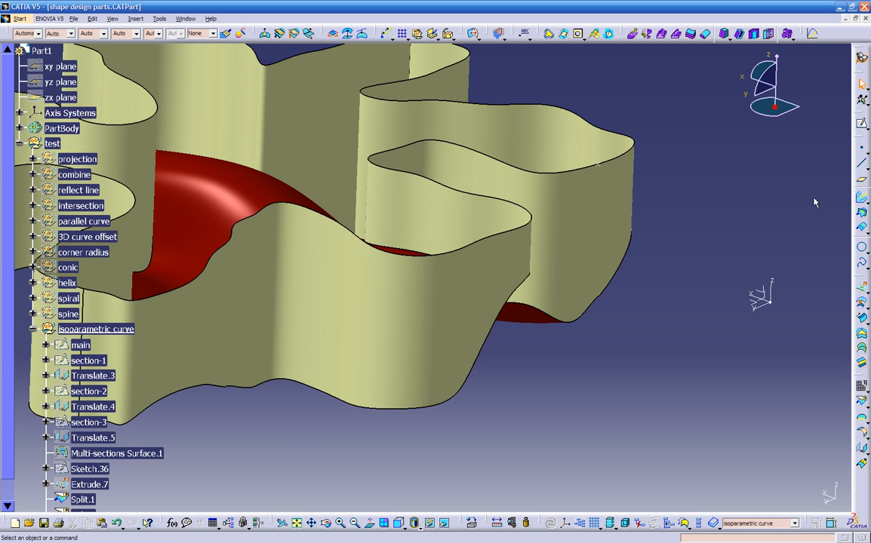
pyautogui.click(863, 182)
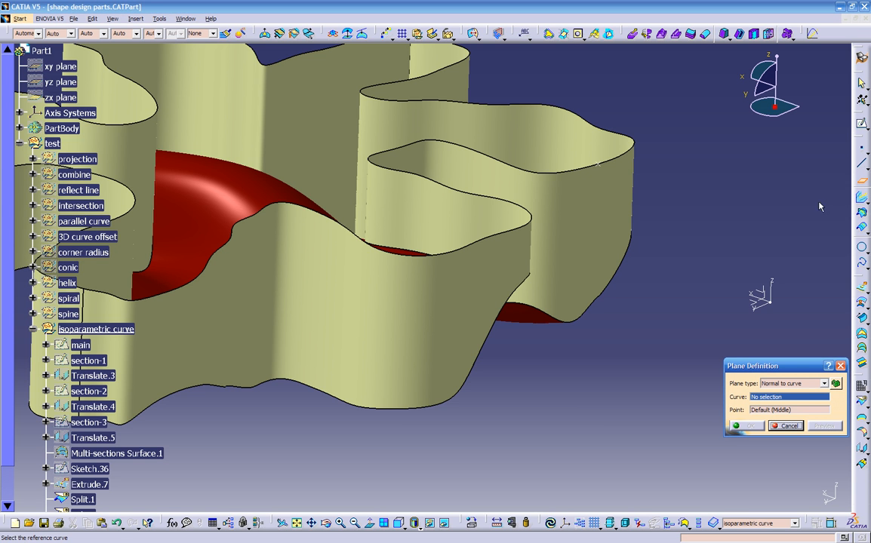
pyautogui.click(758, 304)
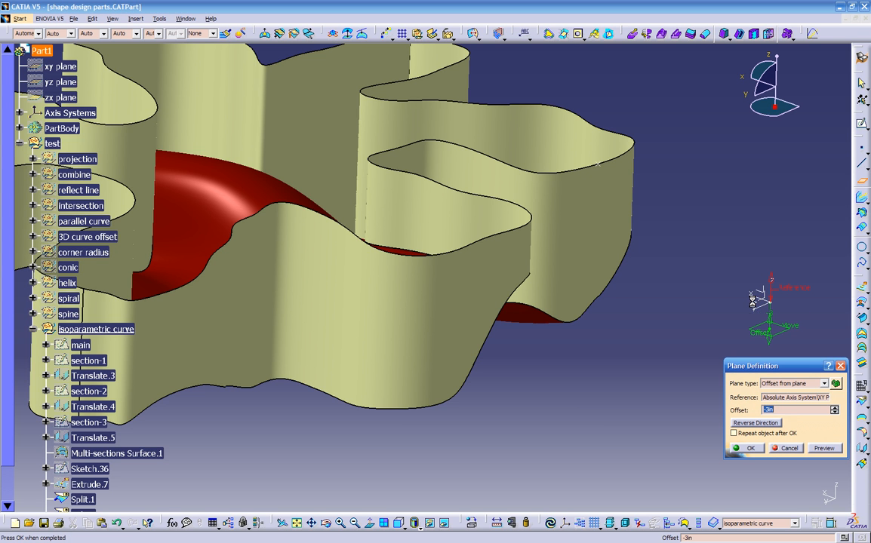
pyautogui.click(770, 384)
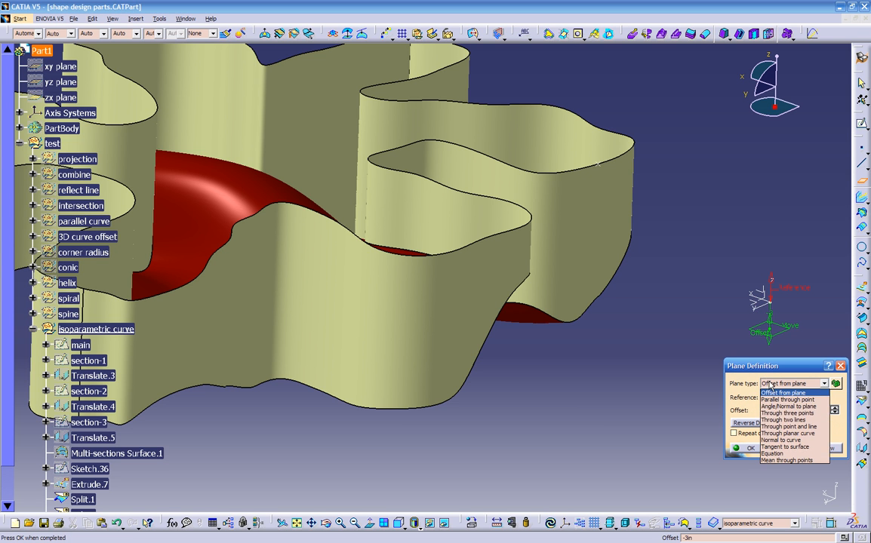
pyautogui.click(777, 400)
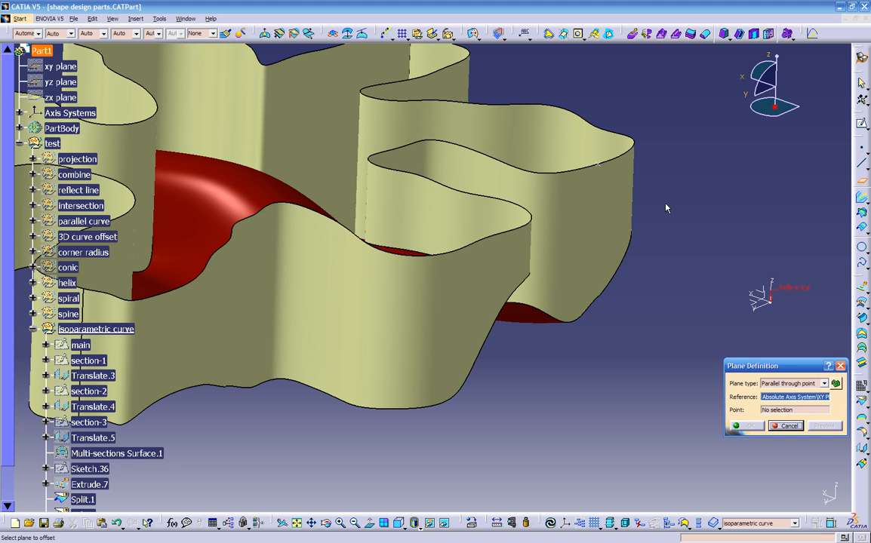
pyautogui.click(598, 162)
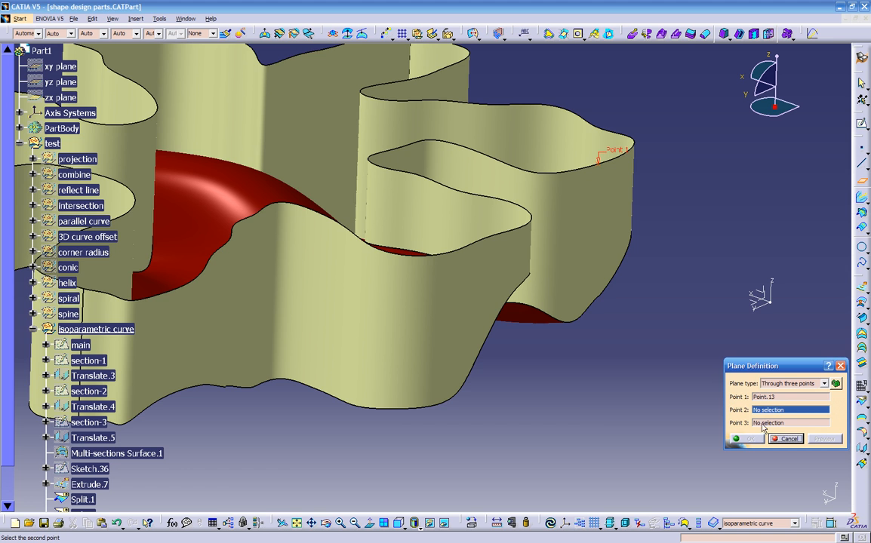
pyautogui.click(787, 440)
pyautogui.moveTo(655, 365); pyautogui.dragTo(610, 319, button='middle')
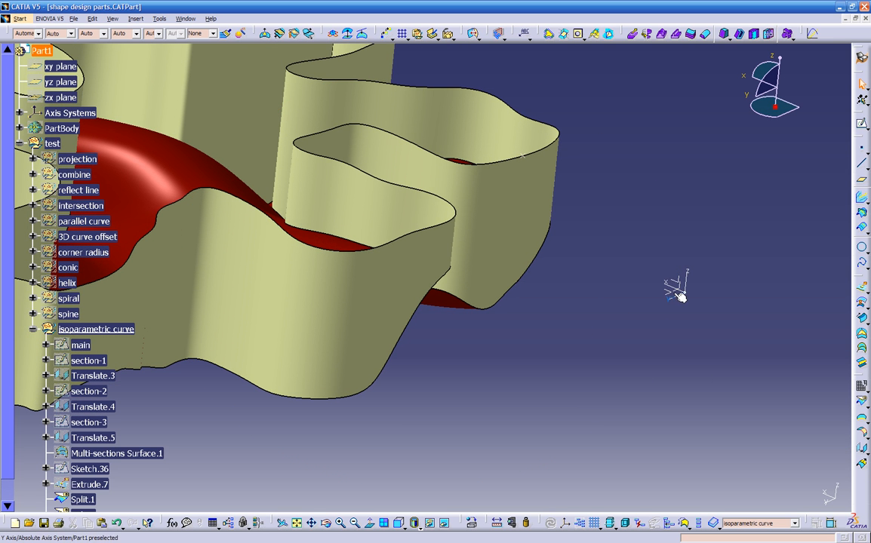
pyautogui.click(861, 182)
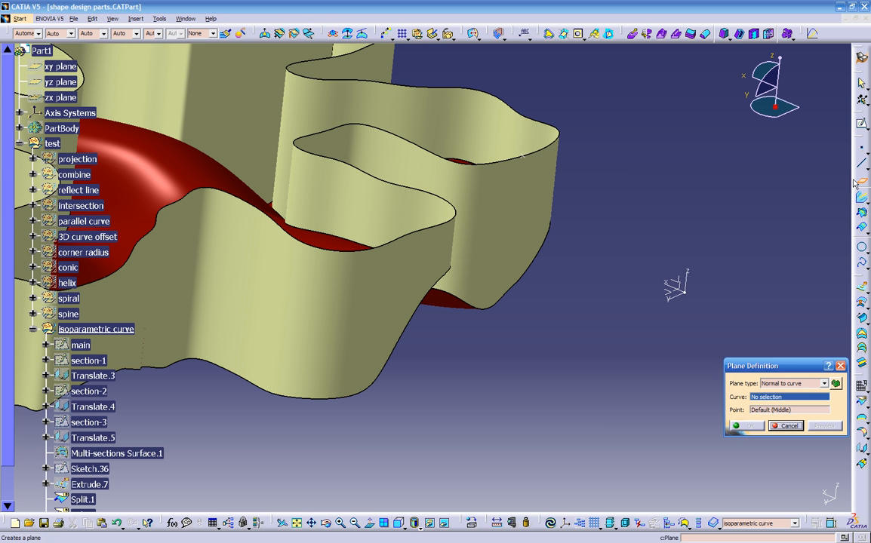
pyautogui.click(526, 153)
pyautogui.moveTo(525, 153); pyautogui.dragTo(590, 391, button='middle')
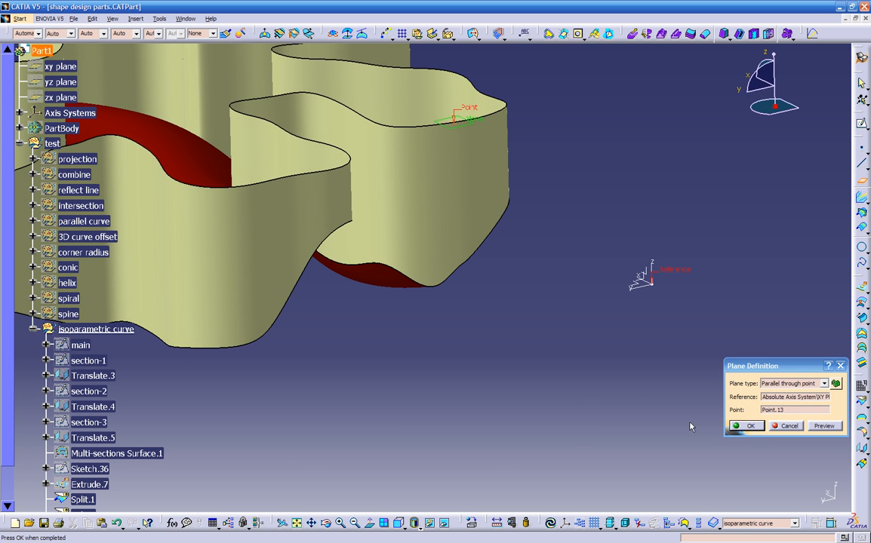
pyautogui.click(788, 426)
# Step: Create a plane parallel to the absolute axis system's XY plane through the point on the split wall's upper edge
pyautogui.moveTo(545, 324); pyautogui.dragTo(539, 298, button='middle')
pyautogui.click(862, 184)
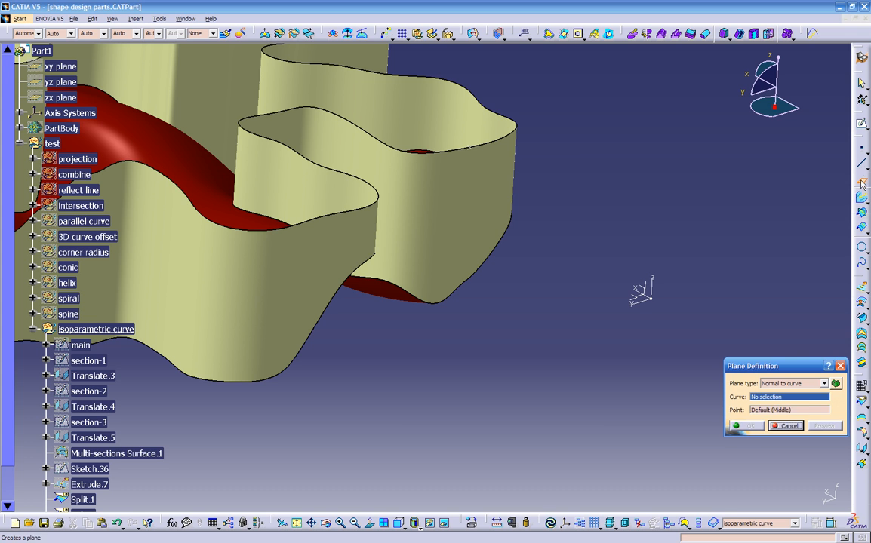
pyautogui.click(785, 384)
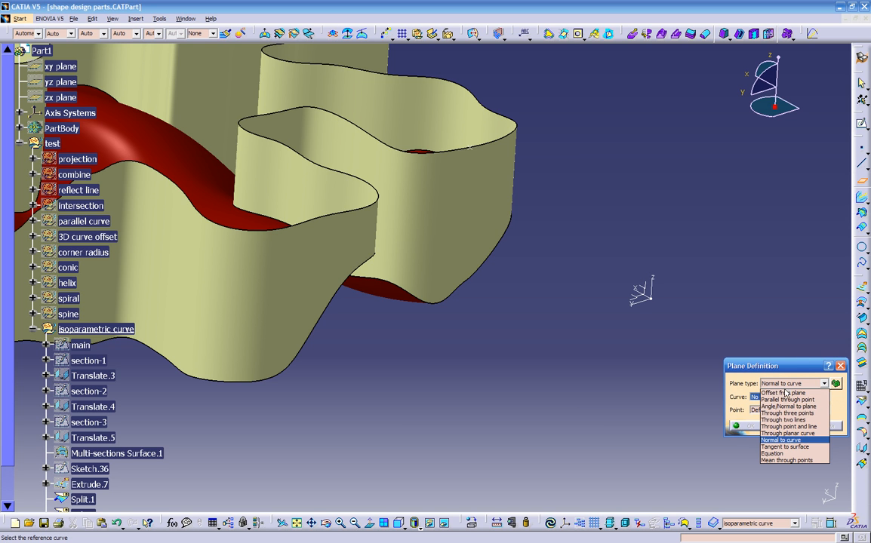
pyautogui.click(785, 400)
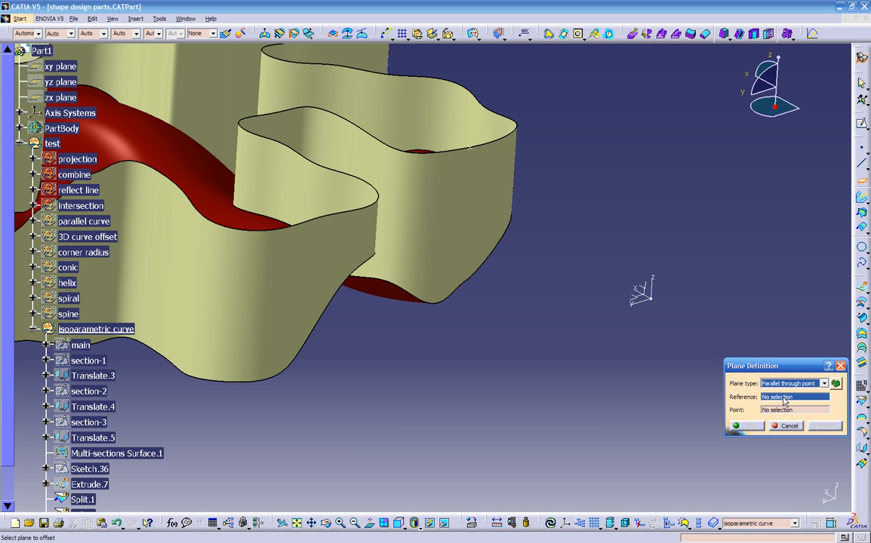
pyautogui.click(638, 300)
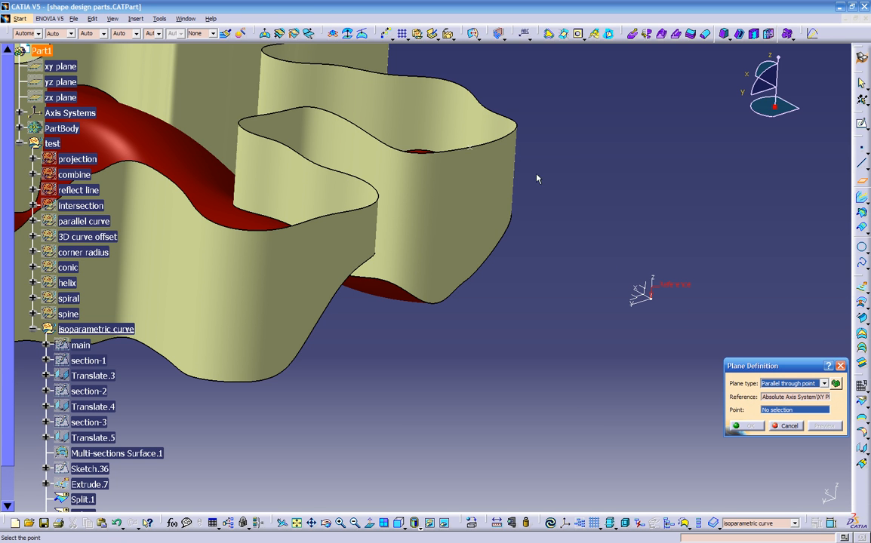
pyautogui.moveTo(508, 184); pyautogui.dragTo(476, 230, button='middle')
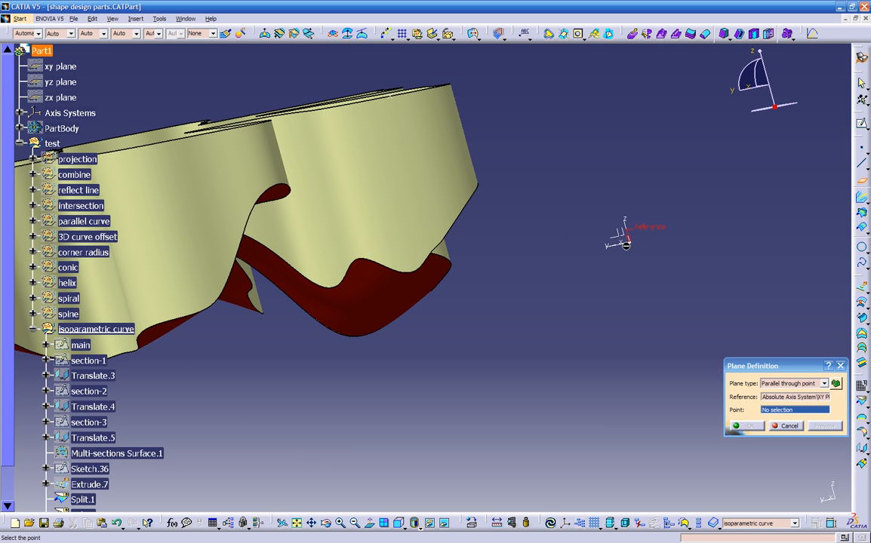
pyautogui.moveTo(316, 108); pyautogui.dragTo(409, 204, button='middle')
pyautogui.scroll(-1, 411, 202)
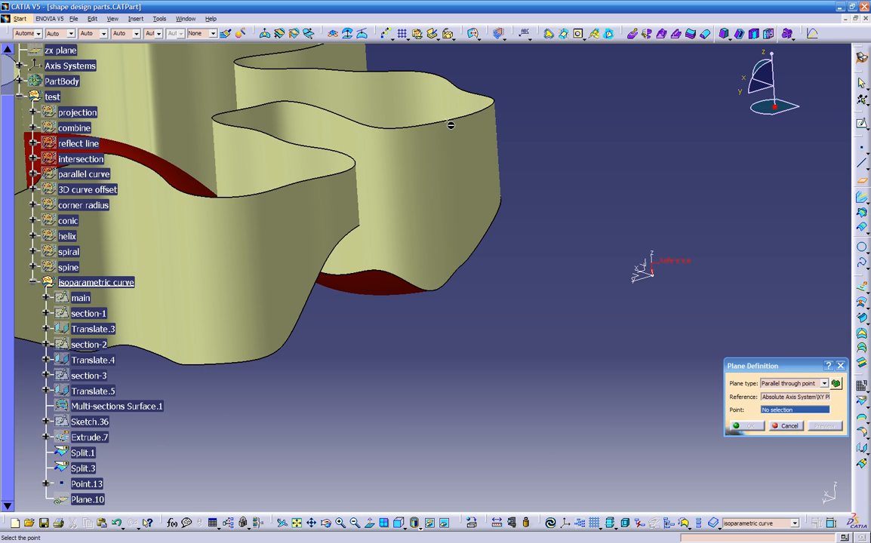
pyautogui.click(448, 122)
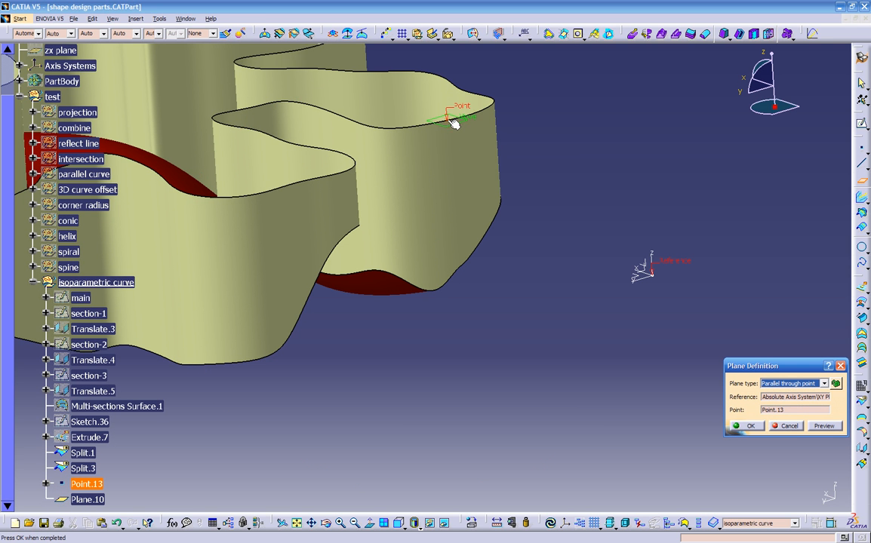
pyautogui.click(747, 427)
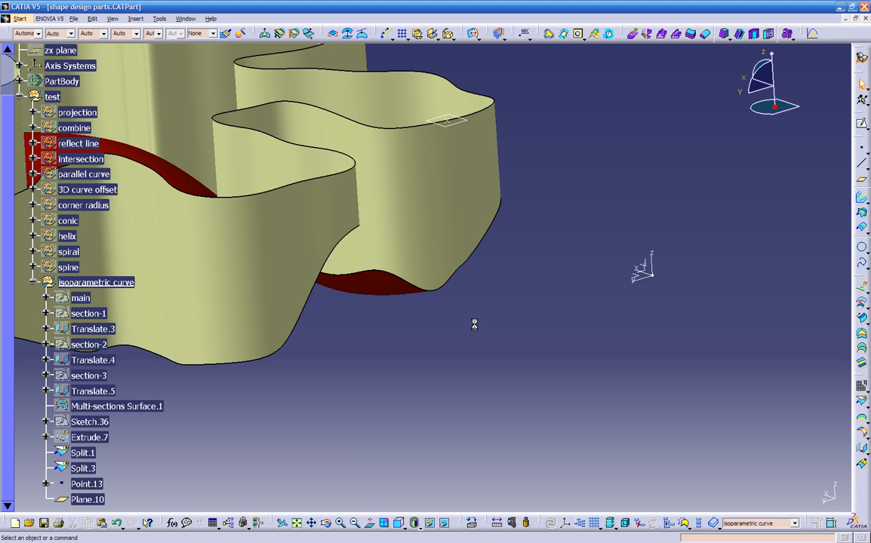
# Step: Sketch a rectangle on the new plane that encloses the entire looped wall outline, and exit the sketch
pyautogui.moveTo(482, 335); pyautogui.dragTo(492, 213, button='middle')
pyautogui.click(478, 105)
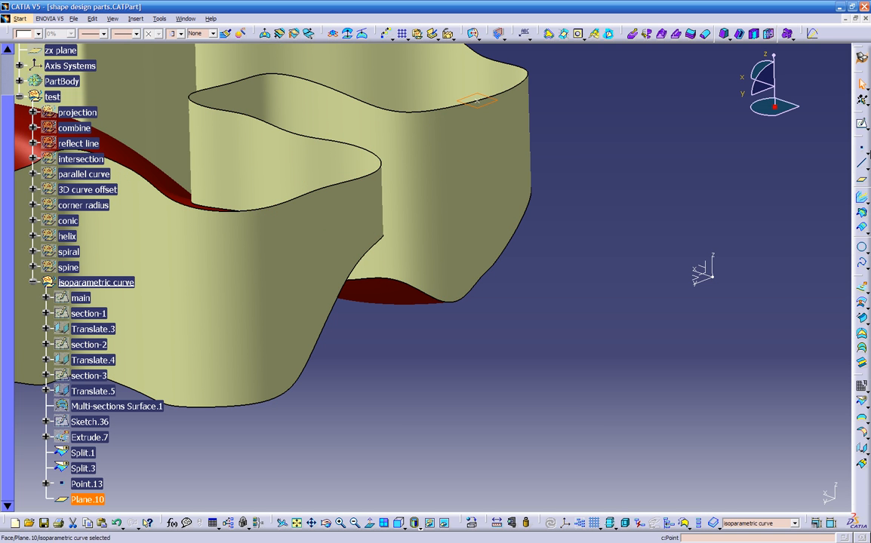
pyautogui.click(861, 123)
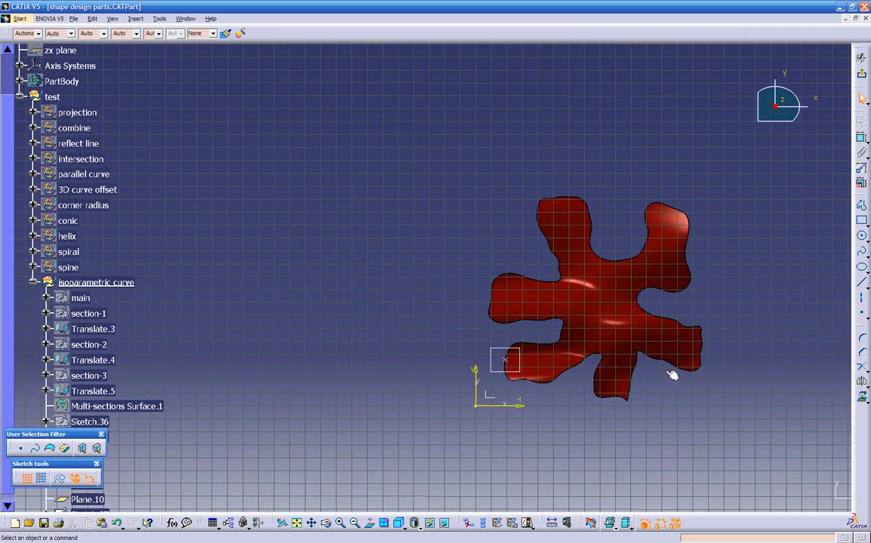
pyautogui.click(861, 224)
pyautogui.click(300, 132)
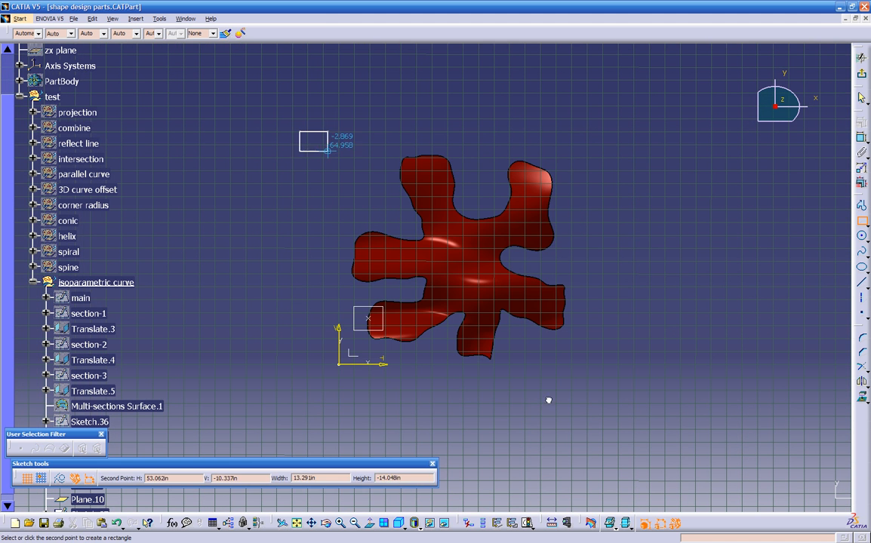
pyautogui.click(649, 433)
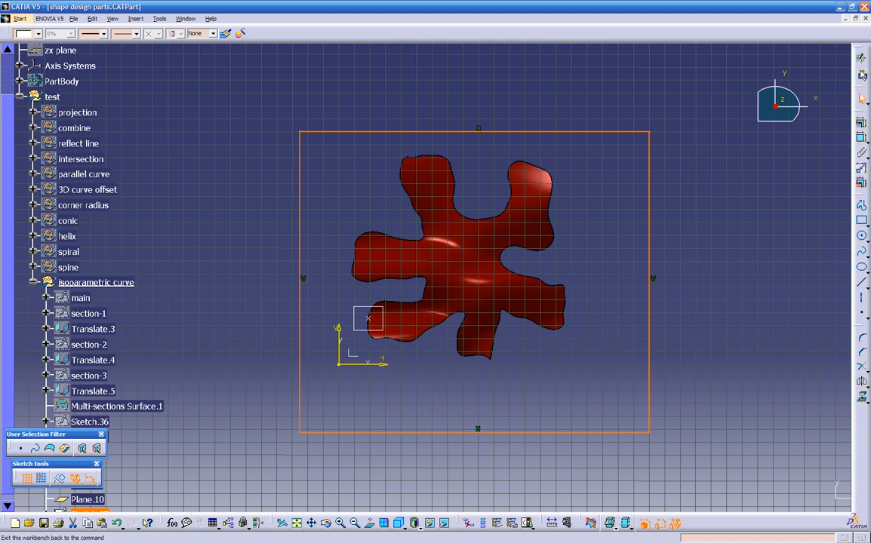
pyautogui.click(861, 73)
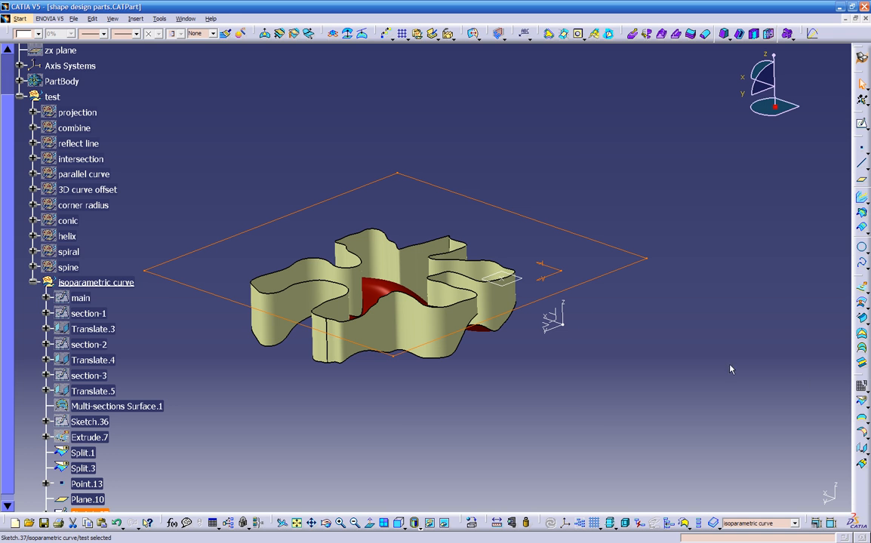
# Step: Create a fill surface bounded by the rectangle sketch
pyautogui.click(861, 337)
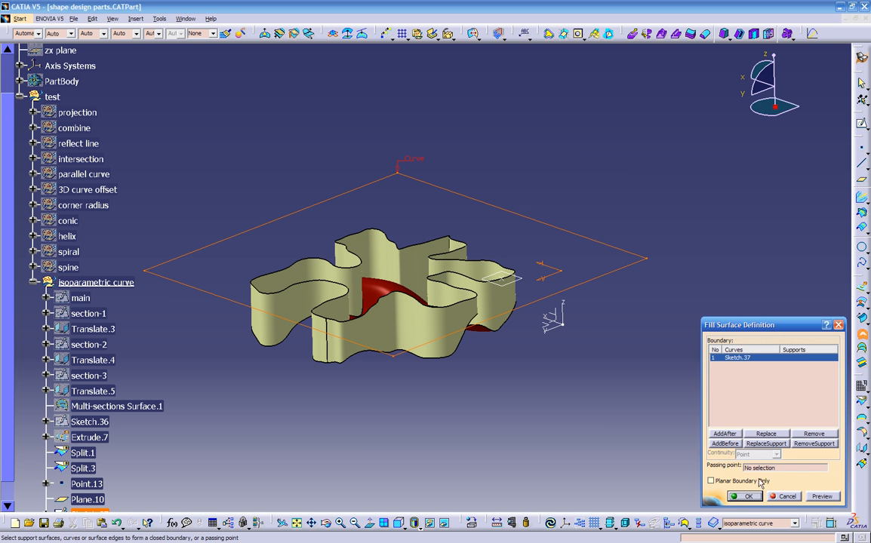
pyautogui.click(743, 500)
pyautogui.moveTo(540, 411); pyautogui.dragTo(554, 377, button='middle')
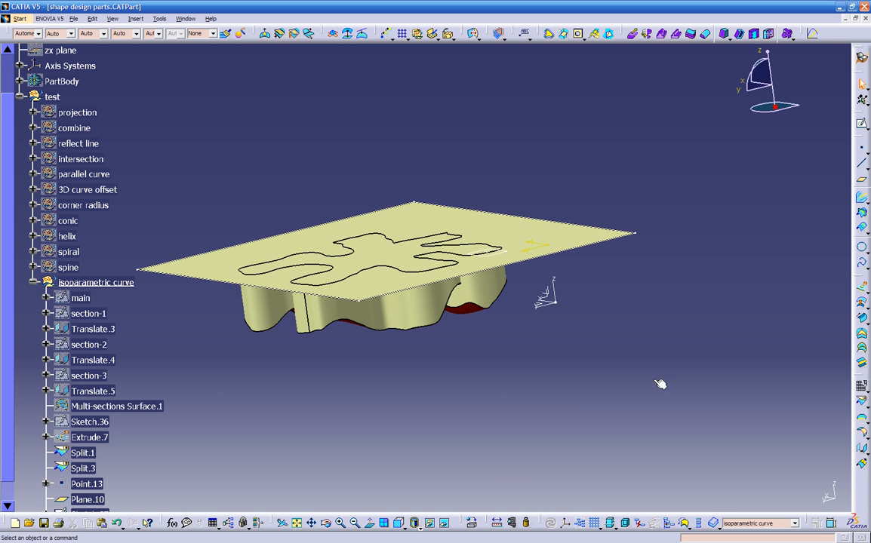
# Step: Split the flat fill surface with the looped wall, keeping the portion inside the loop as a top cap
pyautogui.click(861, 400)
pyautogui.moveTo(436, 341); pyautogui.dragTo(420, 300, button='middle')
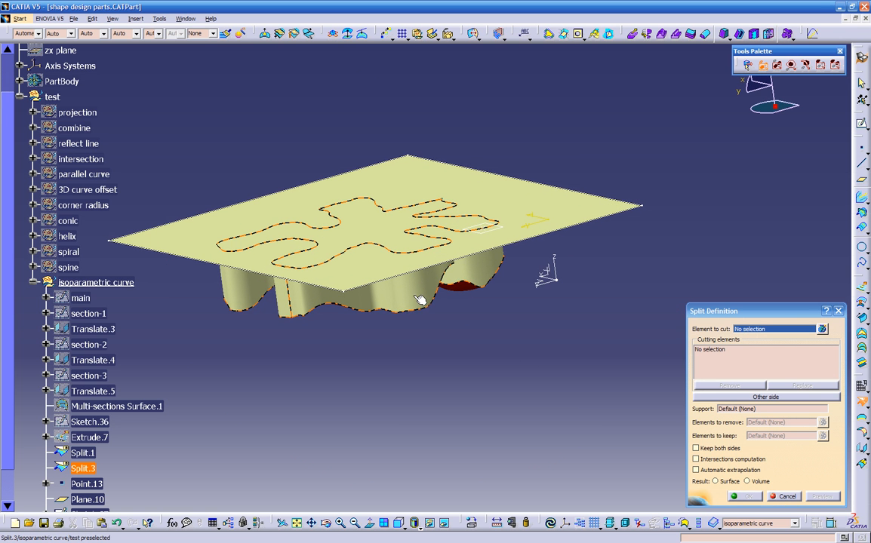
pyautogui.click(383, 228)
pyautogui.click(414, 291)
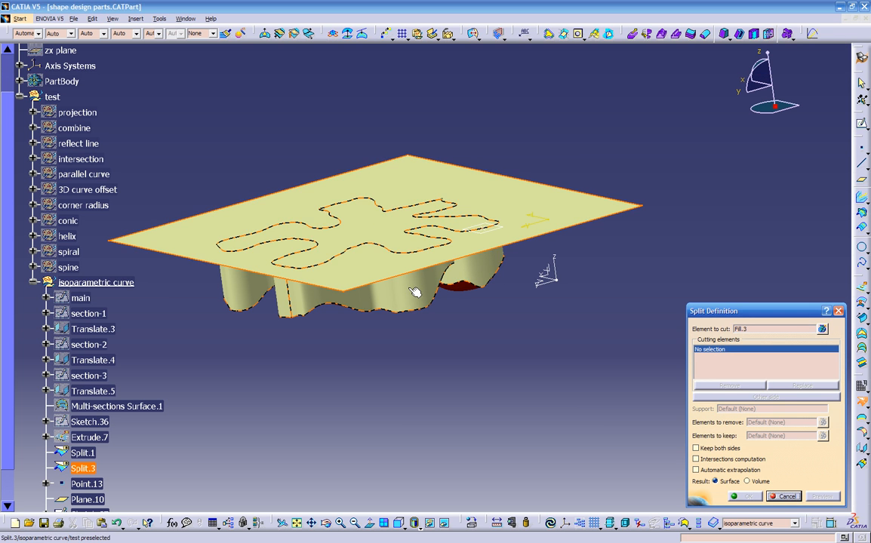
pyautogui.moveTo(414, 292); pyautogui.dragTo(439, 327, button='middle')
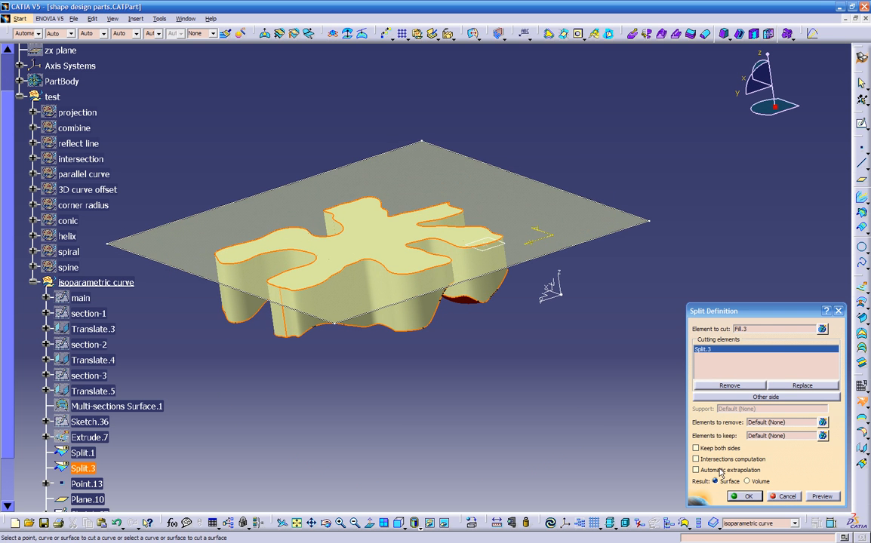
pyautogui.click(747, 496)
pyautogui.moveTo(567, 408); pyautogui.dragTo(567, 273, button='middle')
pyautogui.moveTo(618, 342); pyautogui.dragTo(682, 326, button='middle')
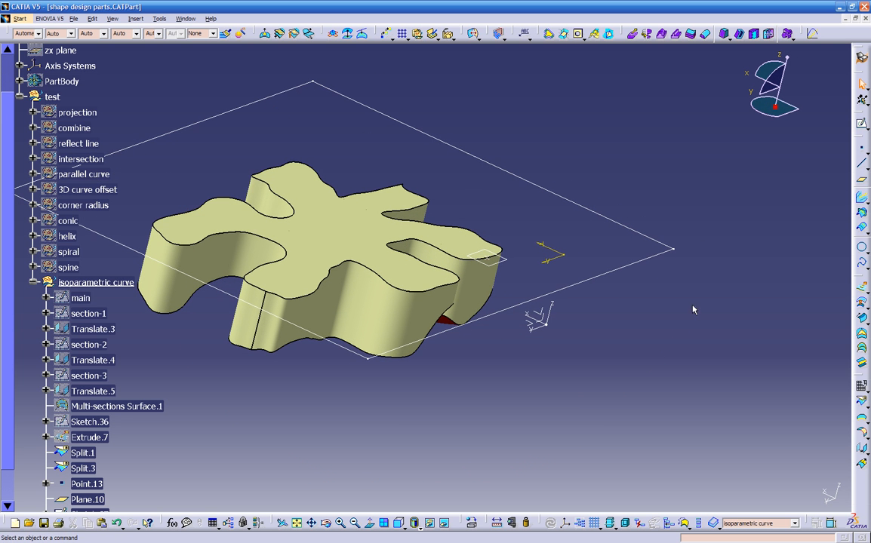
pyautogui.click(859, 181)
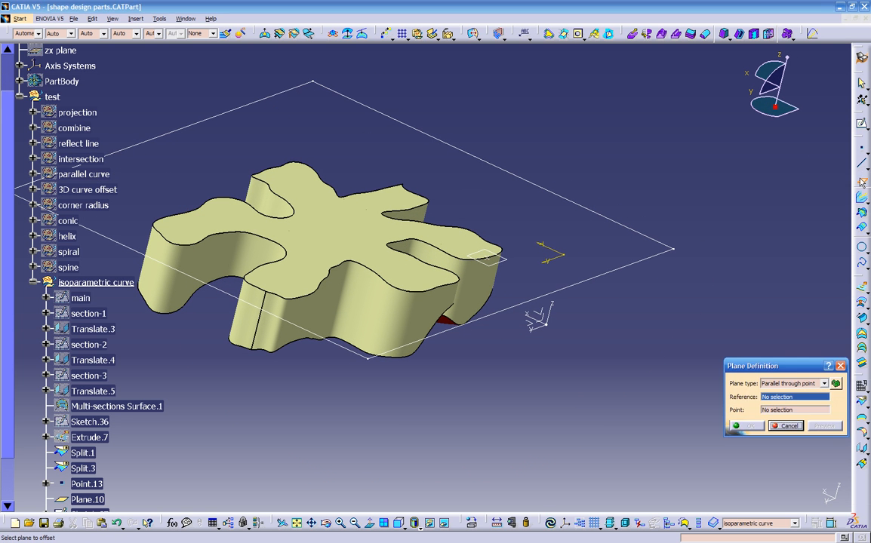
pyautogui.moveTo(703, 373); pyautogui.dragTo(684, 308, button='middle')
pyautogui.moveTo(549, 317); pyautogui.dragTo(584, 308, button='middle')
pyautogui.click(537, 287)
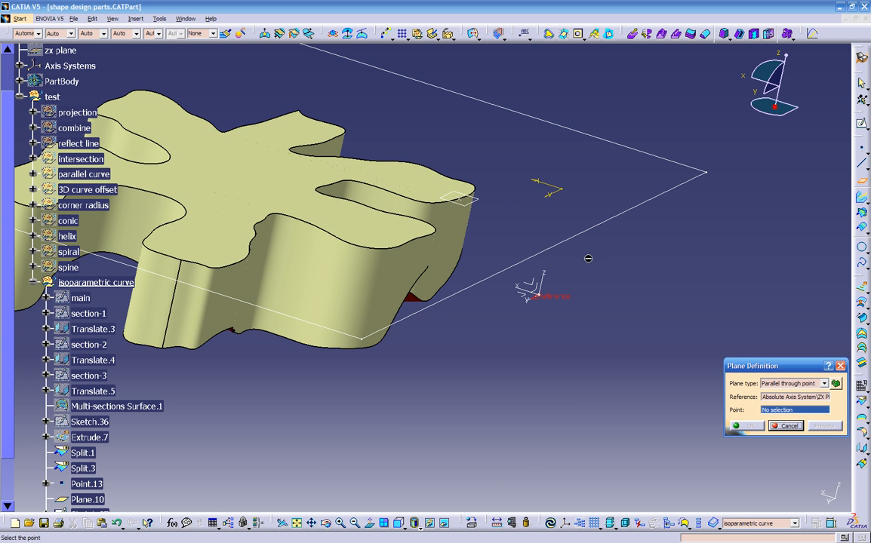
pyautogui.click(458, 200)
pyautogui.moveTo(507, 225); pyautogui.dragTo(435, 217, button='middle')
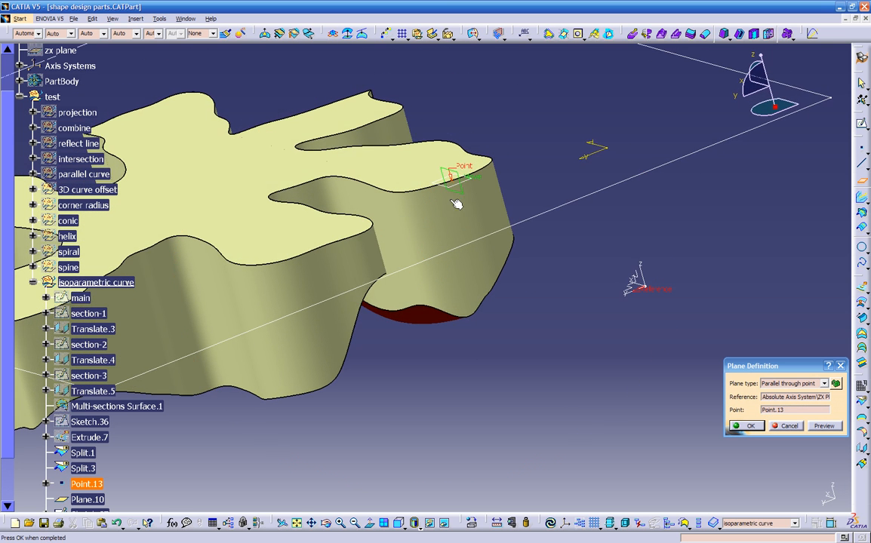
pyautogui.moveTo(492, 210); pyautogui.dragTo(532, 347, button='middle')
pyautogui.click(795, 427)
# Step: Hide the rectangle sketch around the capped wall
pyautogui.moveTo(603, 384); pyautogui.dragTo(438, 317, button='middle')
pyautogui.rightClick(525, 268)
pyautogui.click(558, 301)
pyautogui.scroll(-3, 362, 313)
pyautogui.click(411, 320)
pyautogui.click(374, 369)
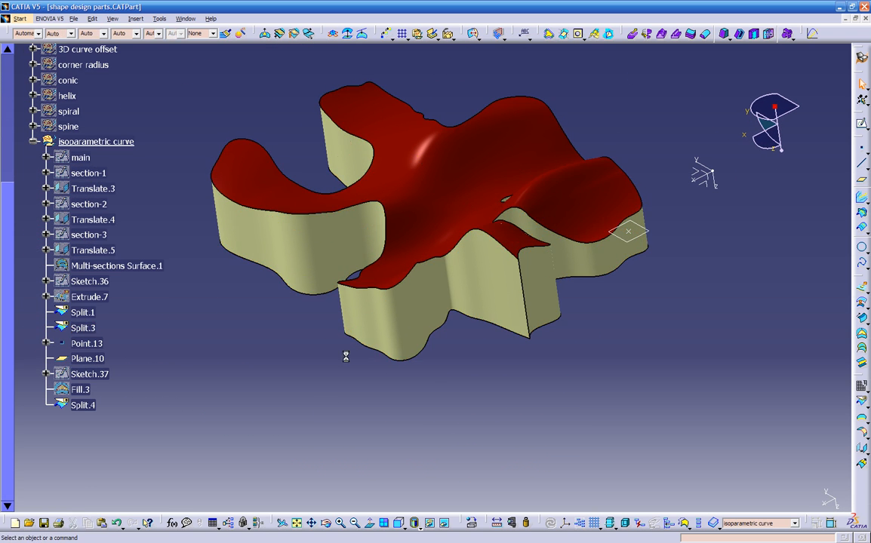
# Step: Locate the looped wall surface in the tree and colour it dark green
pyautogui.scroll(5, 53, 143)
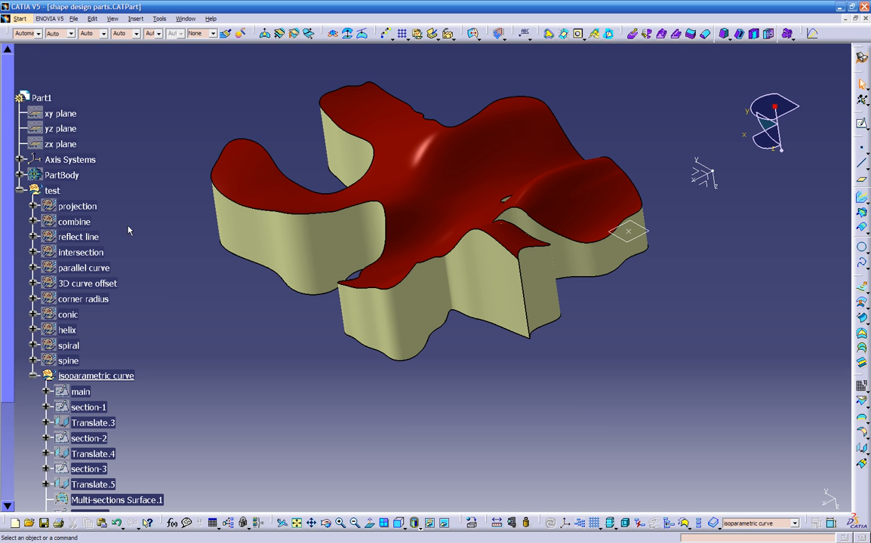
pyautogui.rightClick(296, 255)
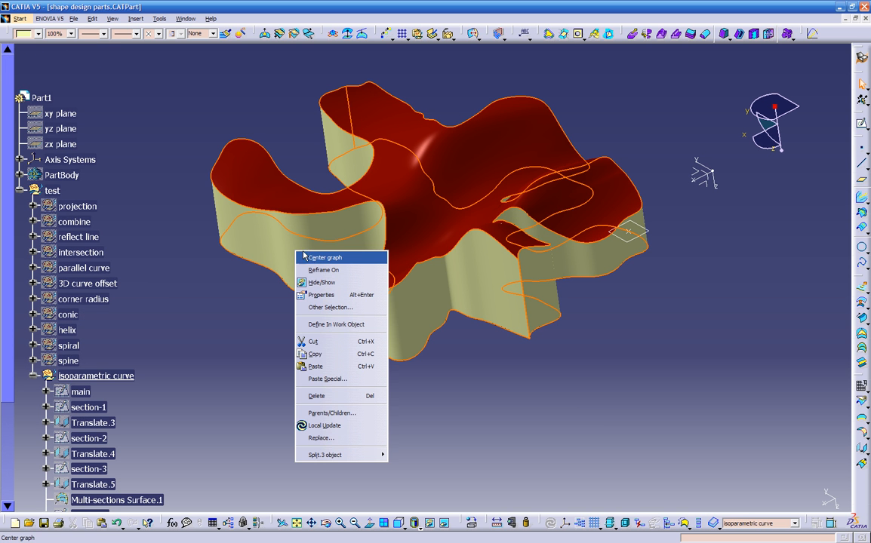
pyautogui.click(312, 257)
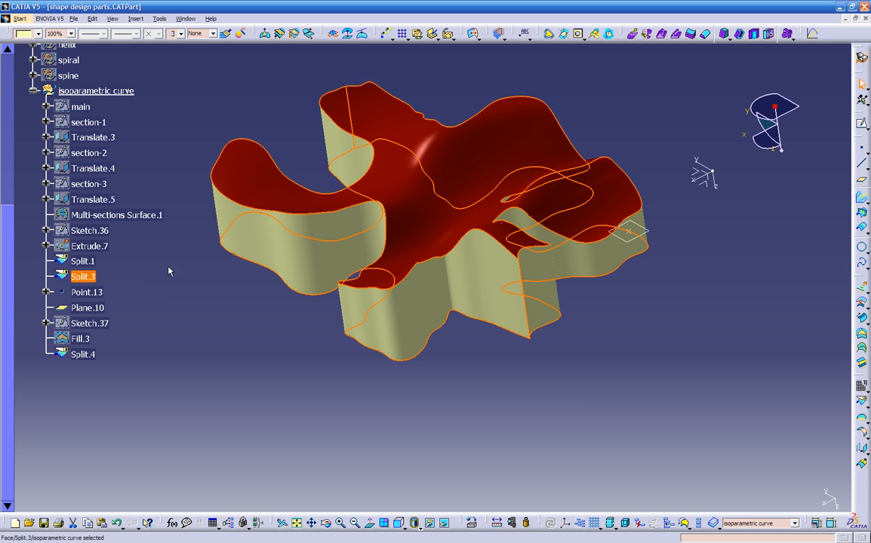
pyautogui.click(89, 277)
pyautogui.click(37, 34)
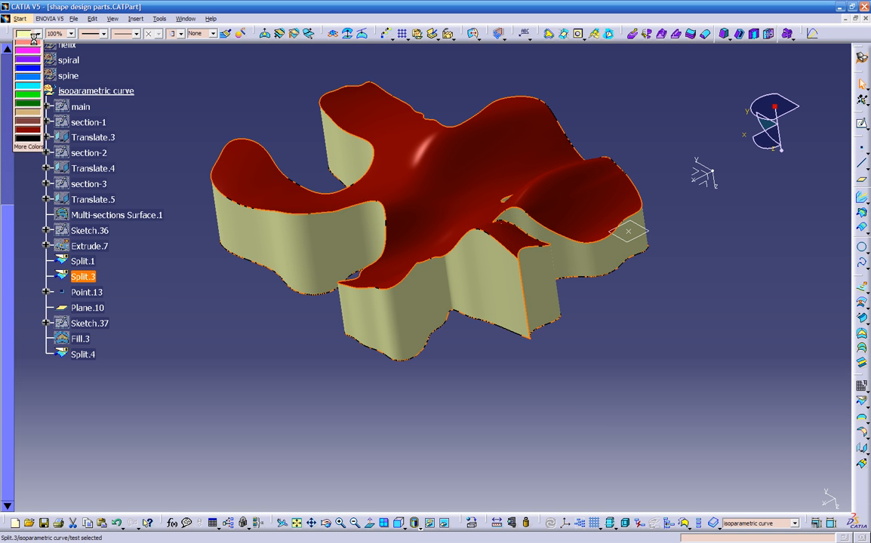
pyautogui.click(36, 160)
# Step: Locate the flat cap surface in the tree and colour it blue
pyautogui.moveTo(214, 267); pyautogui.dragTo(465, 239, button='middle')
pyautogui.scroll(7, 281, 287)
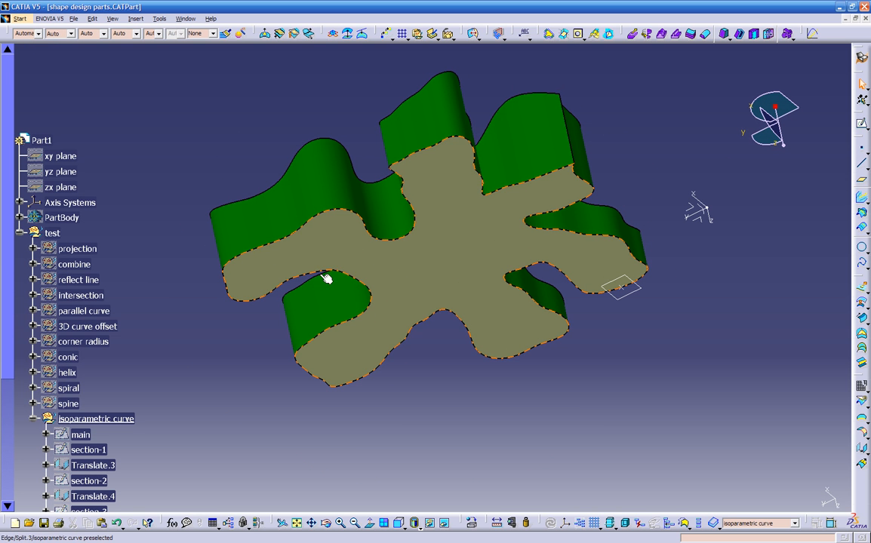
pyautogui.click(452, 235)
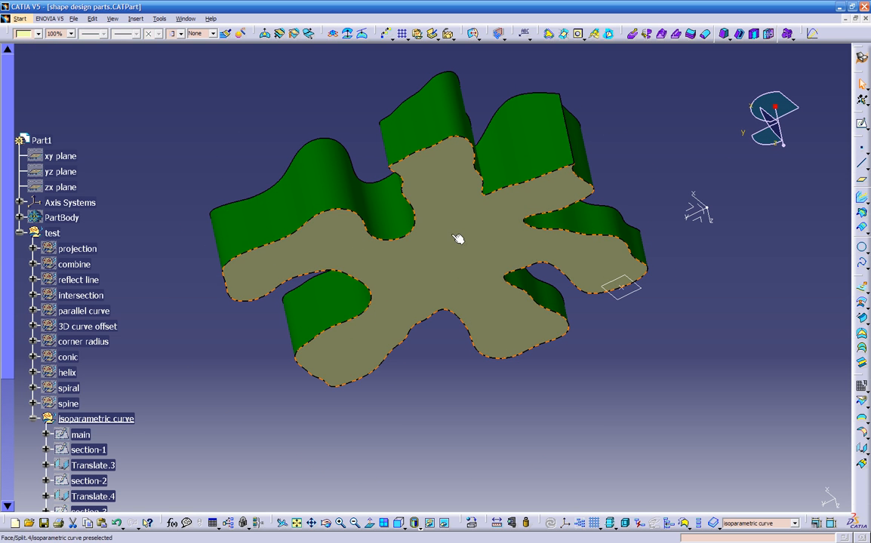
pyautogui.rightClick(453, 238)
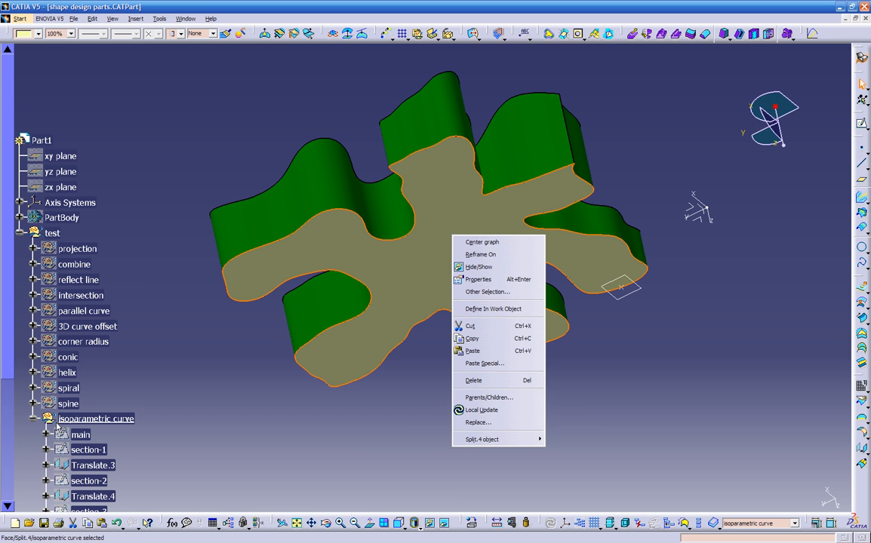
pyautogui.click(507, 243)
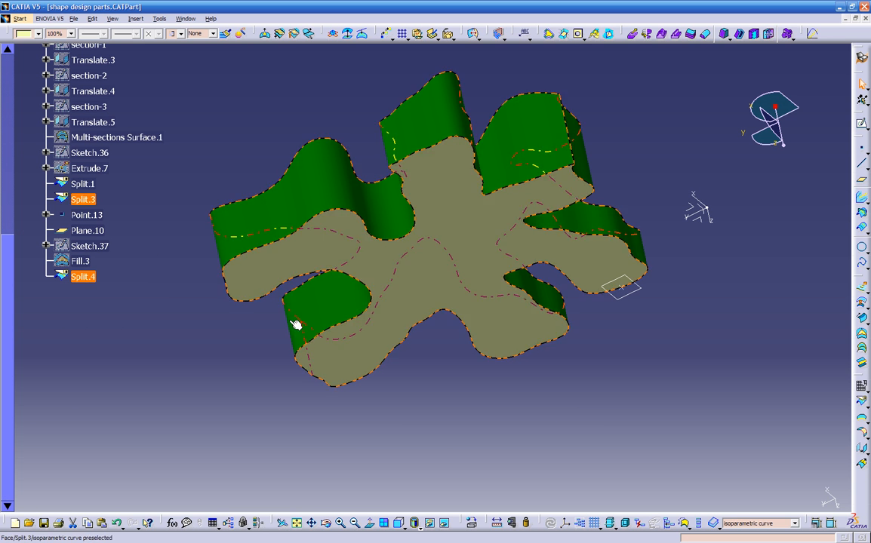
pyautogui.click(28, 34)
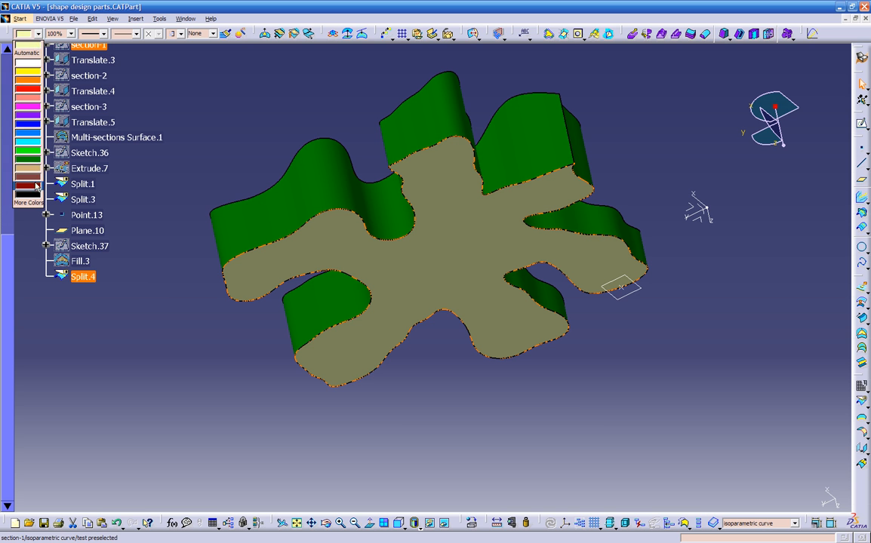
pyautogui.click(35, 127)
pyautogui.click(193, 128)
# Step: Hide the reference point and the plane that carried the rectangle sketch
pyautogui.moveTo(352, 132); pyautogui.dragTo(354, 374, button='middle')
pyautogui.moveTo(412, 301); pyautogui.dragTo(302, 354, button='middle')
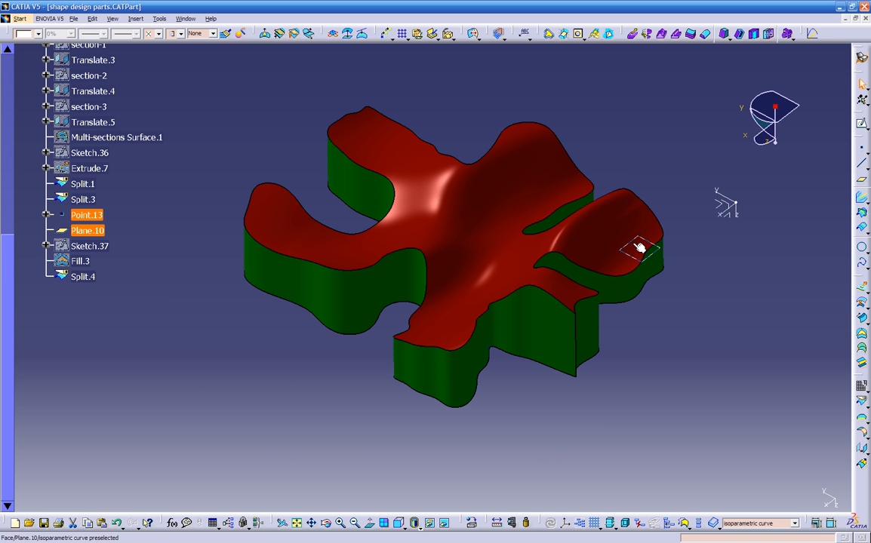
pyautogui.rightClick(633, 242)
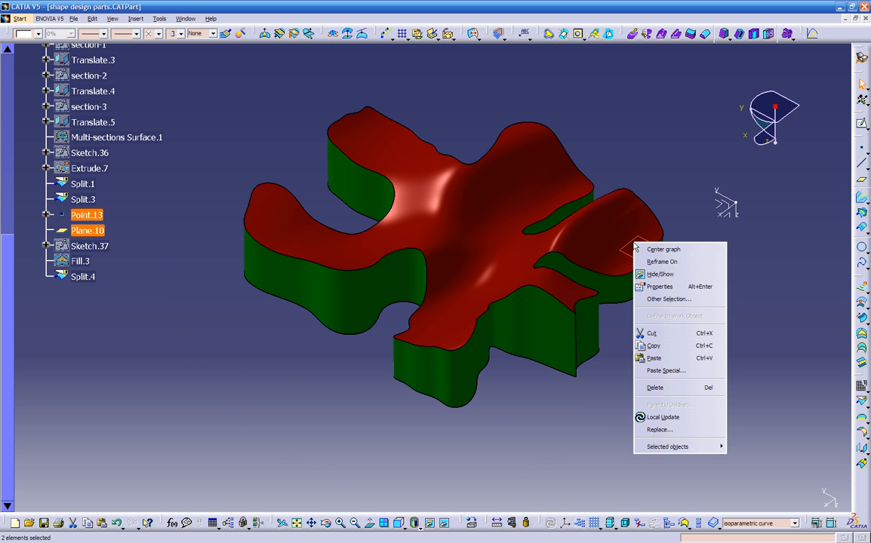
pyautogui.click(663, 275)
# Step: Create an isoparametric curve lengthwise through the middle of the red curved surface, using Split.1 as the support
pyautogui.moveTo(305, 356); pyautogui.dragTo(412, 229, button='middle')
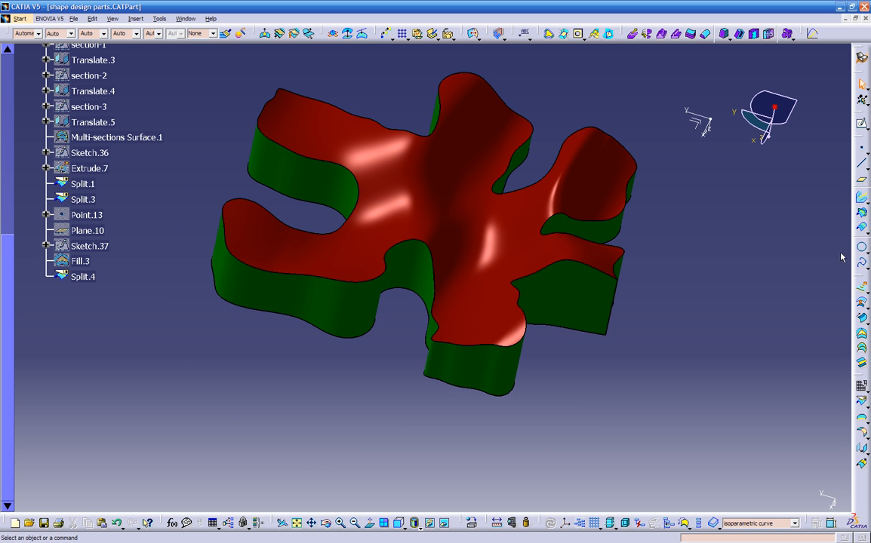
pyautogui.click(864, 270)
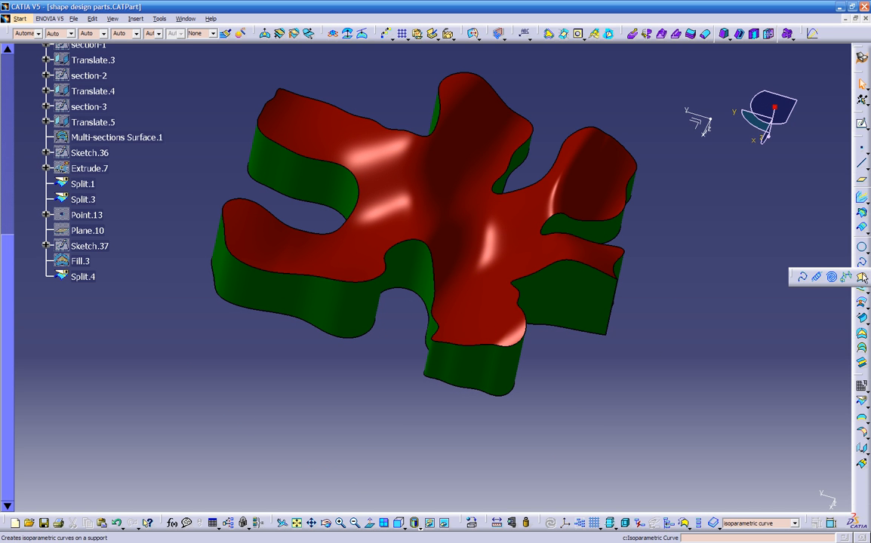
pyautogui.click(862, 278)
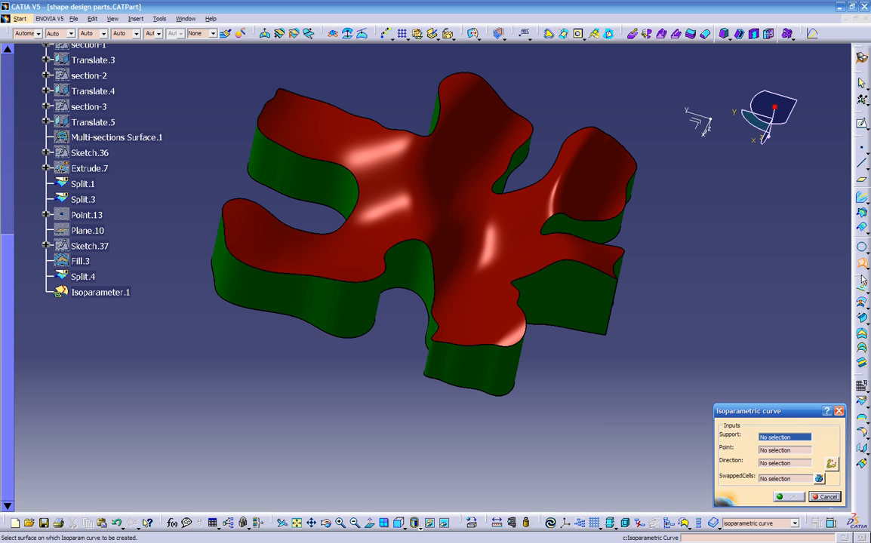
pyautogui.click(442, 197)
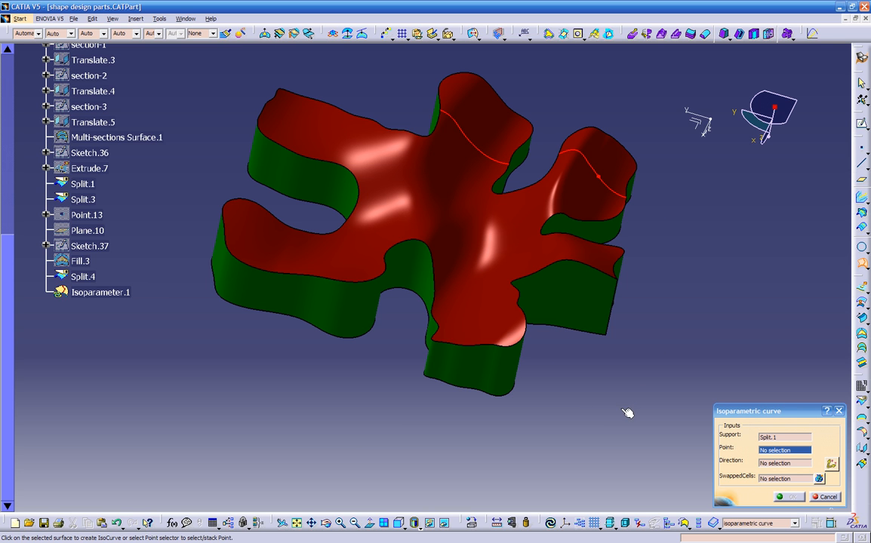
pyautogui.moveTo(721, 414)
pyautogui.mouseDown()
pyautogui.moveTo(731, 408)
pyautogui.moveTo(720, 408)
pyautogui.mouseUp()
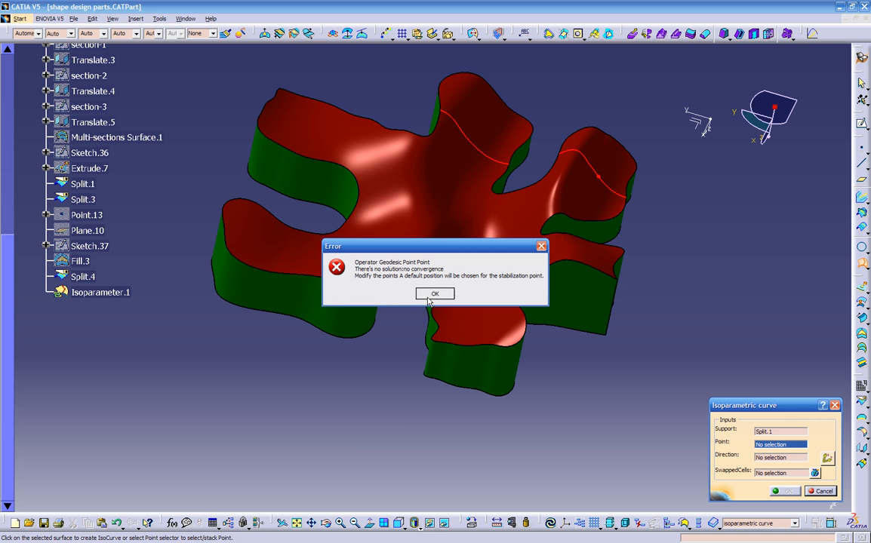
pyautogui.click(434, 295)
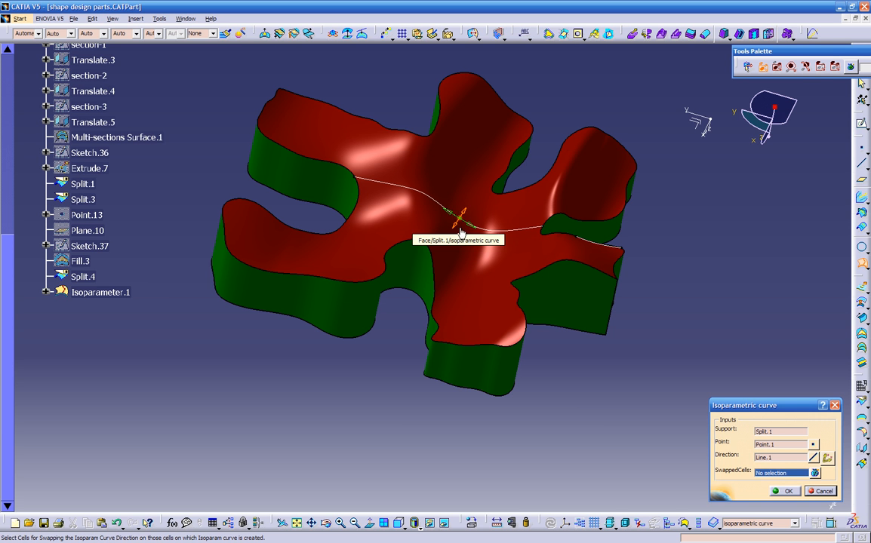
pyautogui.moveTo(453, 249); pyautogui.dragTo(470, 271, button='middle')
pyautogui.click(785, 491)
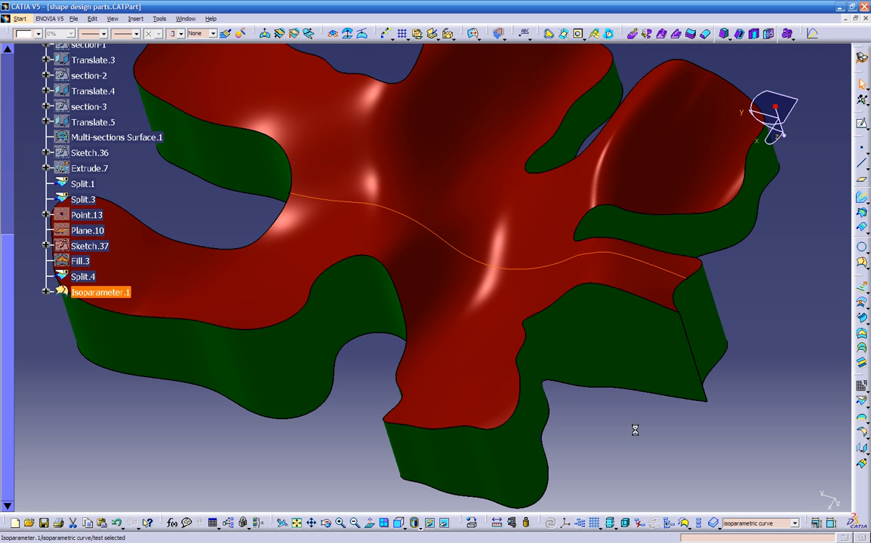
# Step: Examine the isoparametric curve in the standard top view and in a view normal to the XY plane
pyautogui.moveTo(359, 382); pyautogui.dragTo(380, 283, button='middle')
pyautogui.moveTo(379, 293); pyautogui.dragTo(379, 369, button='middle')
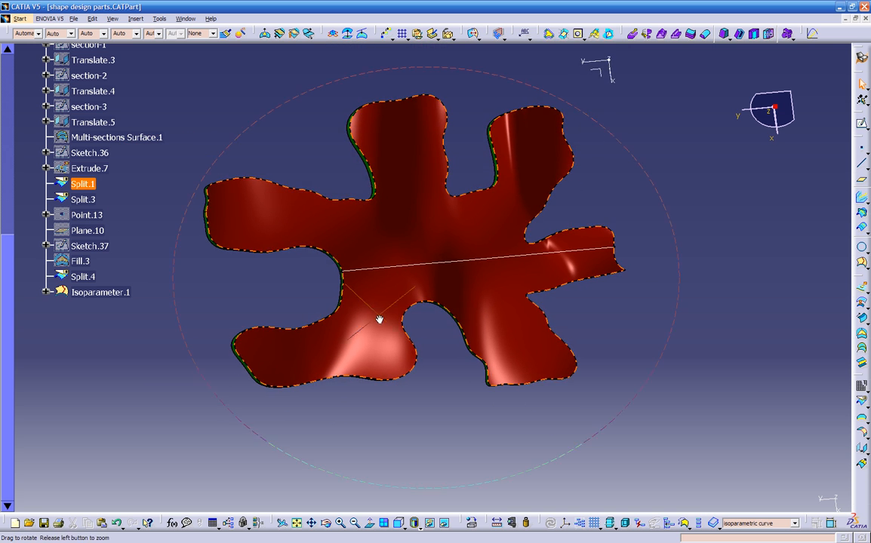
pyautogui.click(498, 397)
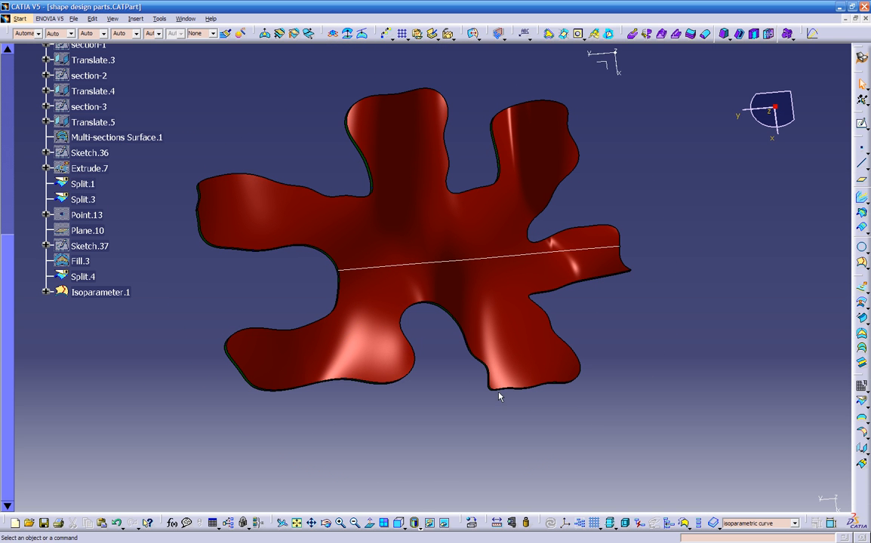
pyautogui.click(401, 529)
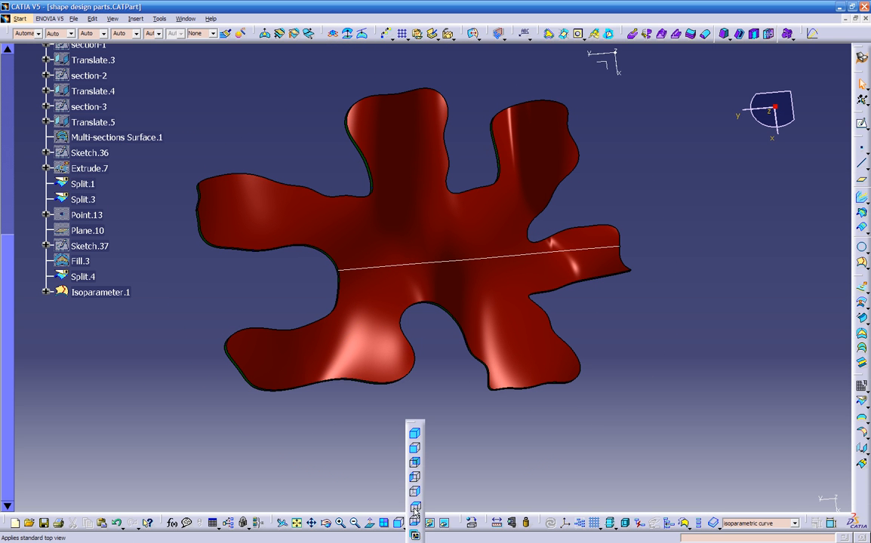
pyautogui.click(414, 509)
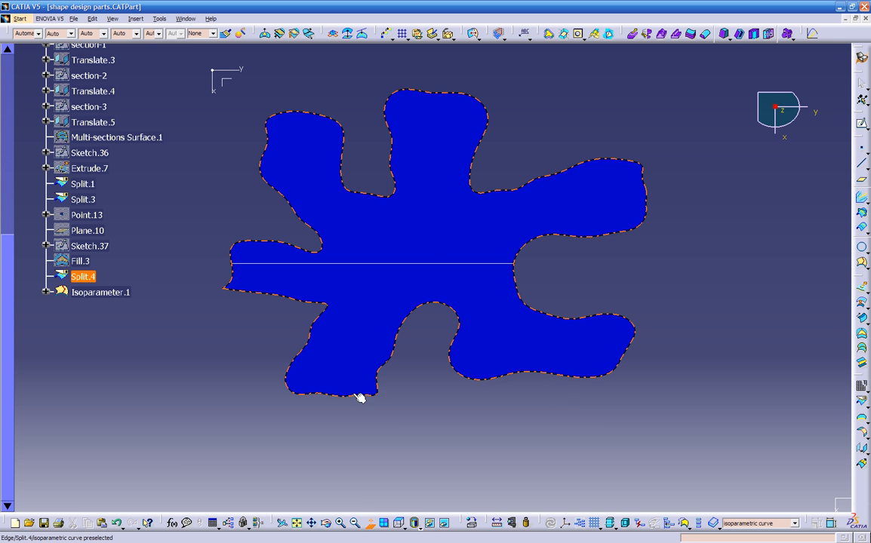
pyautogui.moveTo(274, 291); pyautogui.dragTo(693, 201, button='middle')
pyautogui.click(661, 98)
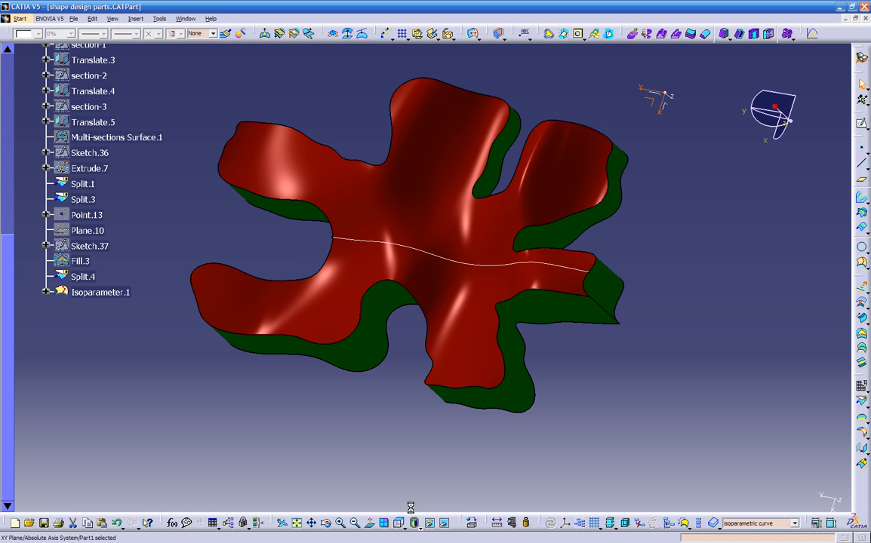
pyautogui.click(371, 524)
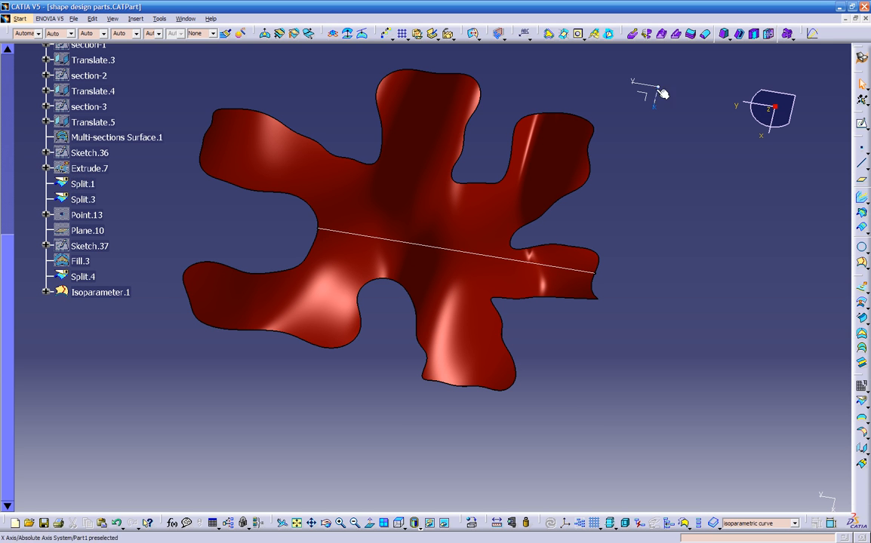
pyautogui.moveTo(476, 345); pyautogui.dragTo(770, 315, button='middle')
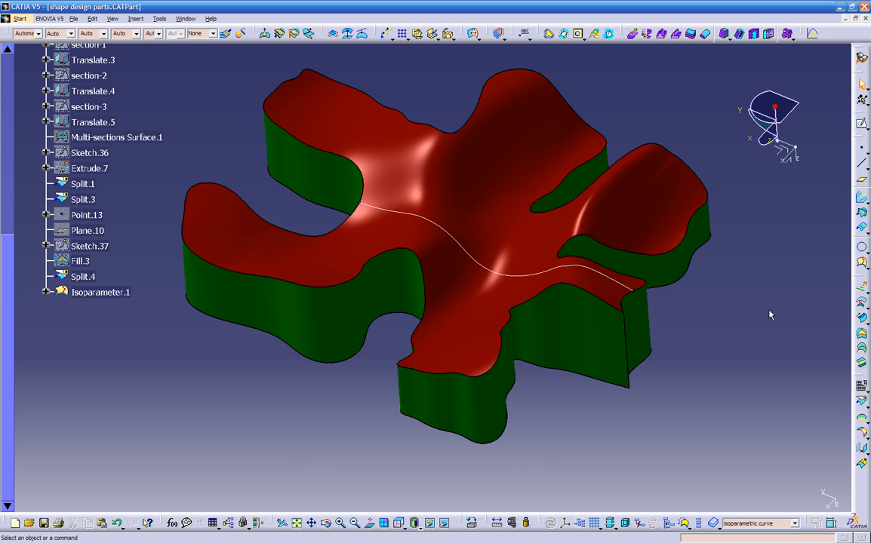
# Step: Create a second isoparametric curve on Split.1 in the same direction as the first, offsetting it toward the lobes on the far side
pyautogui.click(862, 264)
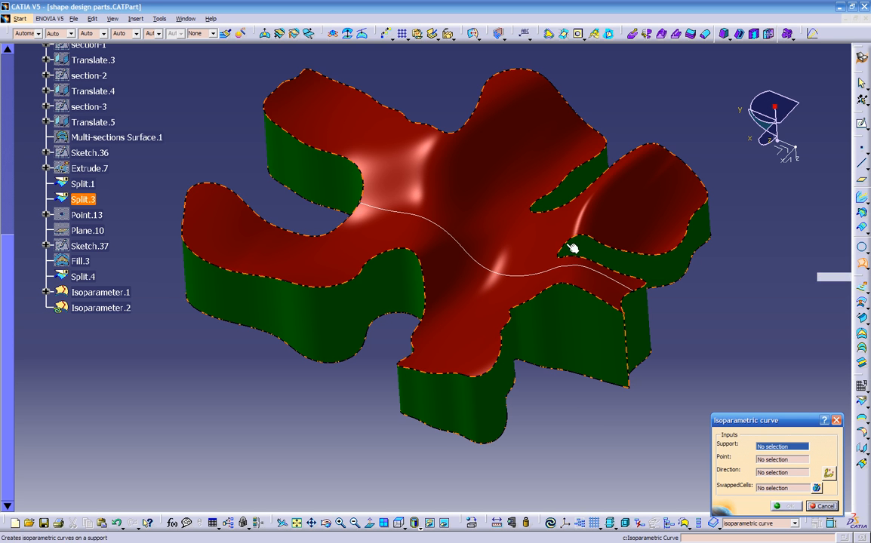
pyautogui.click(490, 203)
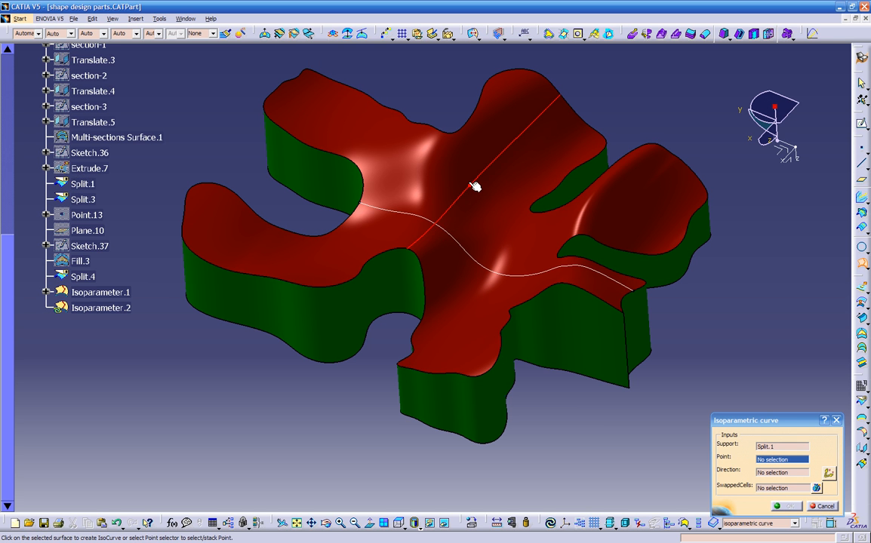
pyautogui.click(468, 183)
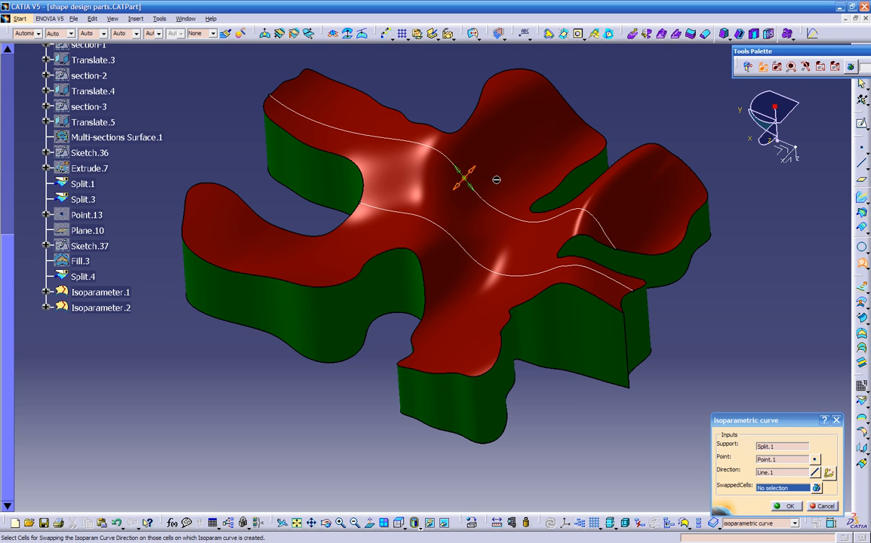
pyautogui.moveTo(473, 168); pyautogui.dragTo(494, 150)
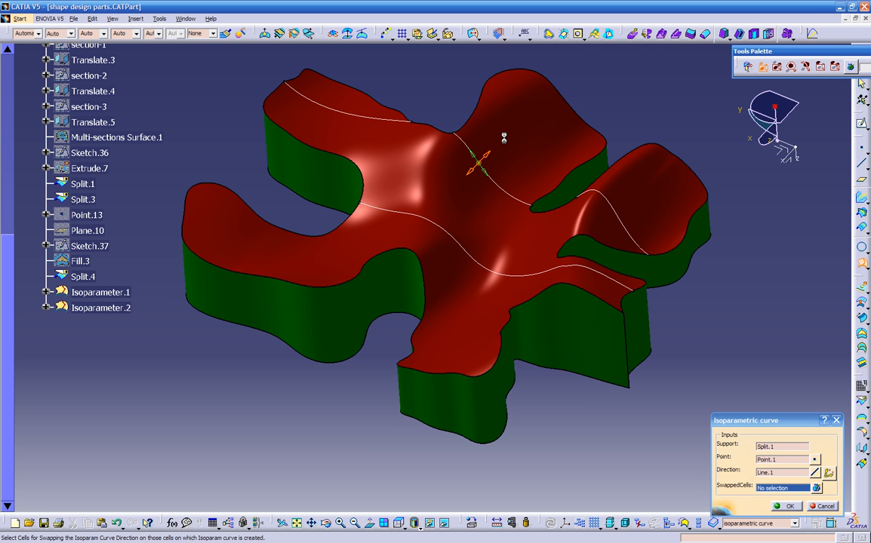
pyautogui.moveTo(487, 156); pyautogui.dragTo(511, 133)
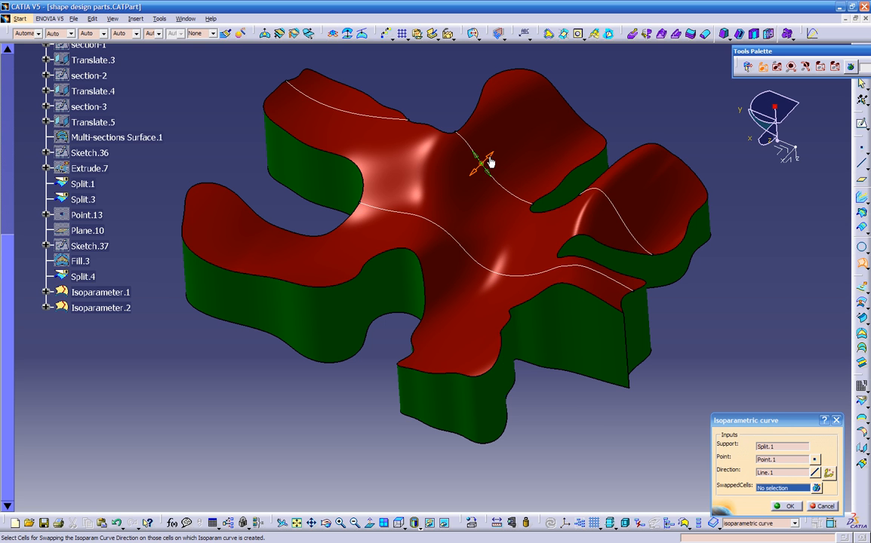
pyautogui.moveTo(524, 130); pyautogui.dragTo(523, 128)
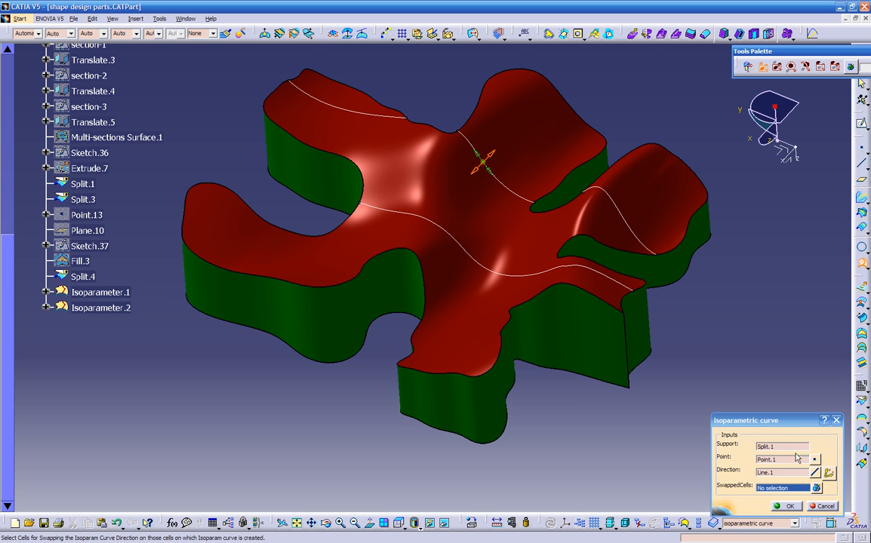
pyautogui.click(788, 505)
# Step: Create a third isoparametric curve on Split.1 running crosswise to the first two, and shift its position along the surface
pyautogui.moveTo(566, 398); pyautogui.dragTo(528, 202, button='middle')
pyautogui.click(862, 265)
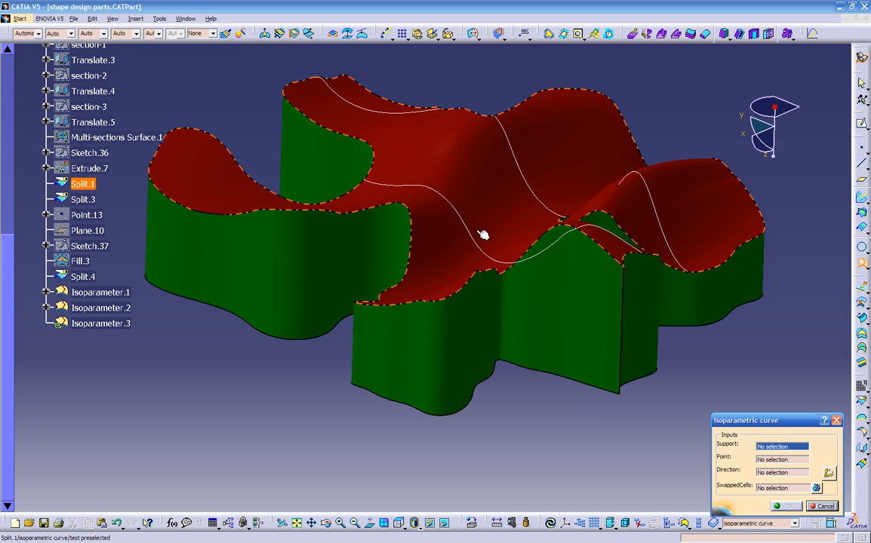
pyautogui.click(469, 198)
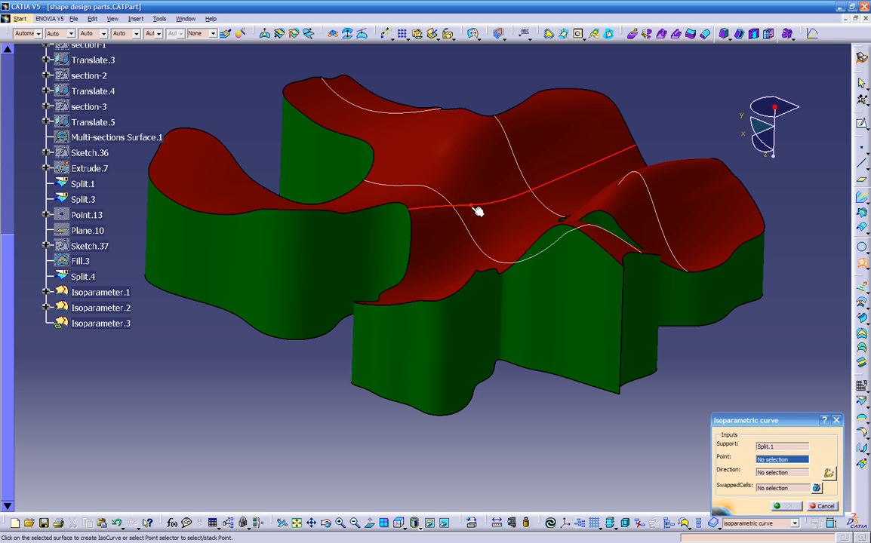
pyautogui.click(472, 202)
pyautogui.moveTo(502, 237); pyautogui.dragTo(487, 265, button='middle')
pyautogui.click(517, 175)
pyautogui.moveTo(551, 232); pyautogui.dragTo(559, 254)
pyautogui.moveTo(542, 201); pyautogui.dragTo(483, 109)
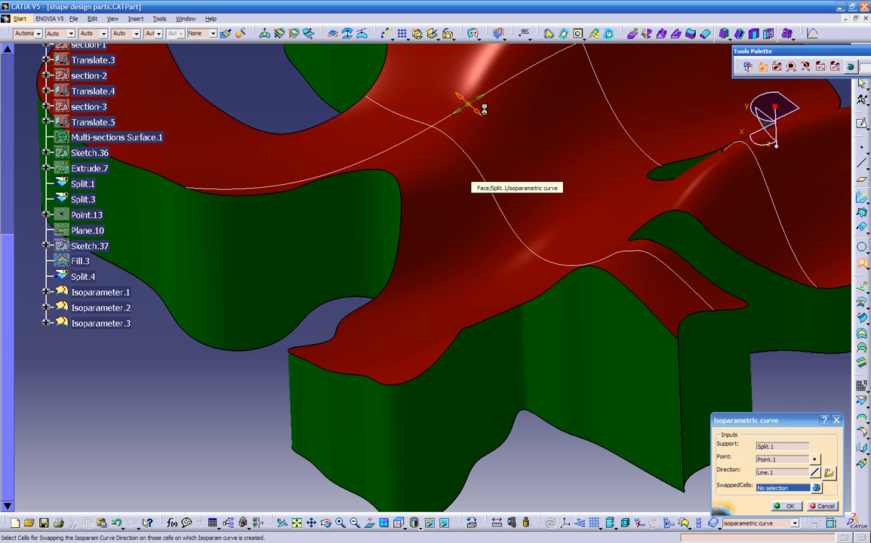
pyautogui.moveTo(537, 230); pyautogui.dragTo(602, 402, button='middle')
pyautogui.click(783, 506)
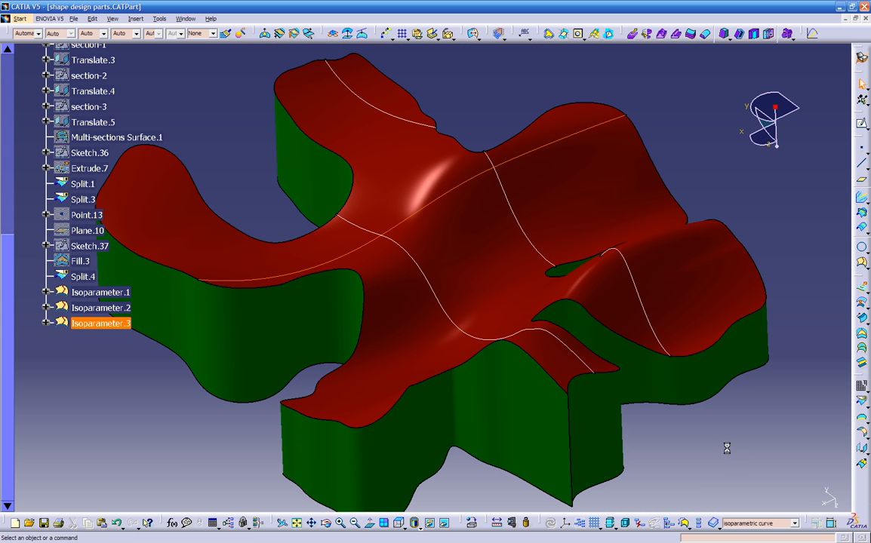
# Step: Examine the isoparametric curves across the whole red trimmed surface from different viewing angles
pyautogui.click(443, 363)
pyautogui.keyDown('ctrl'); pyautogui.moveTo(443, 363); pyautogui.dragTo(485, 427, button='middle'); pyautogui.keyUp('ctrl')
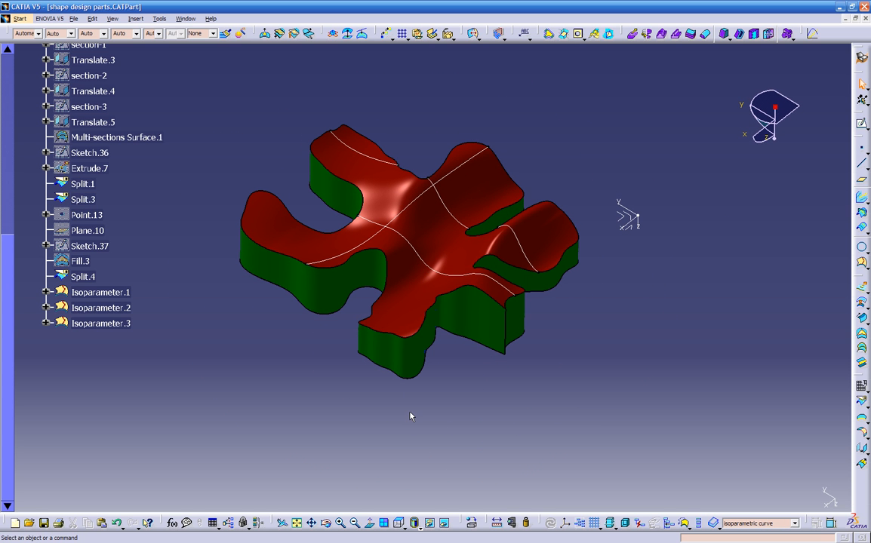
pyautogui.scroll(3, 207, 384)
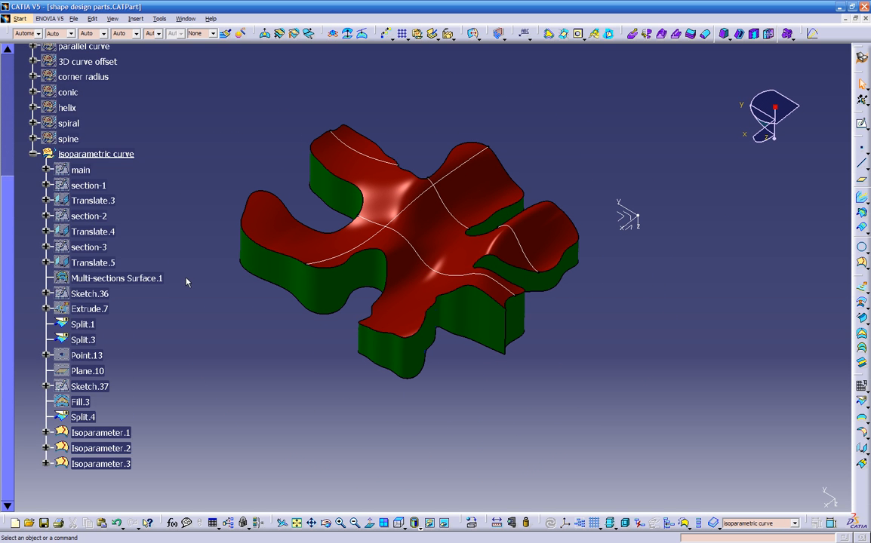
pyautogui.scroll(1, 290, 375)
pyautogui.moveTo(320, 385); pyautogui.dragTo(454, 494, button='middle')
pyautogui.scroll(1, 408, 445)
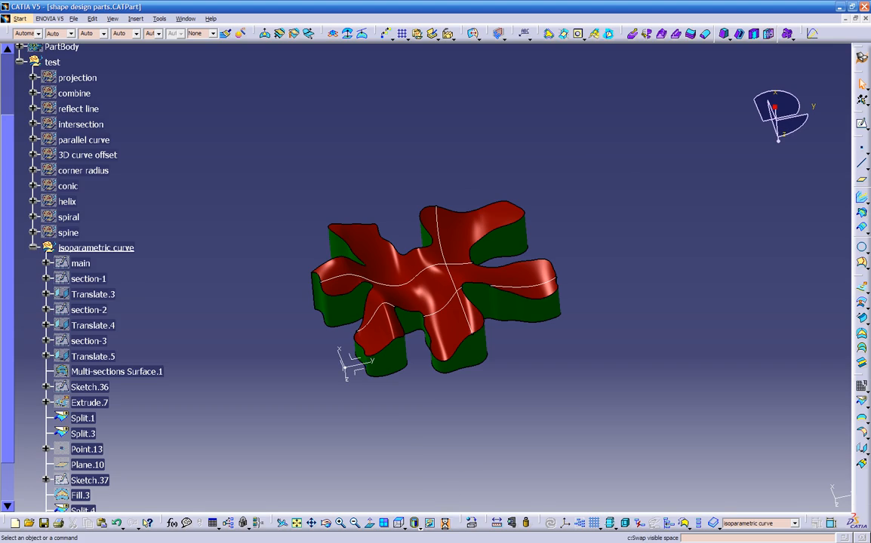
# Step: Inspect the construction geometry in the hidden space, return to the visible space, and collapse the isoparametric curve geometrical set
pyautogui.click(444, 523)
pyautogui.moveTo(442, 442); pyautogui.dragTo(617, 204, button='middle')
pyautogui.moveTo(498, 197)
pyautogui.mouseDown(button='middle')
pyautogui.moveTo(472, 321)
pyautogui.moveTo(419, 437)
pyautogui.moveTo(470, 369)
pyautogui.moveTo(388, 221)
pyautogui.moveTo(408, 422)
pyautogui.moveTo(423, 345)
pyautogui.moveTo(486, 501)
pyautogui.mouseUp(button='middle')
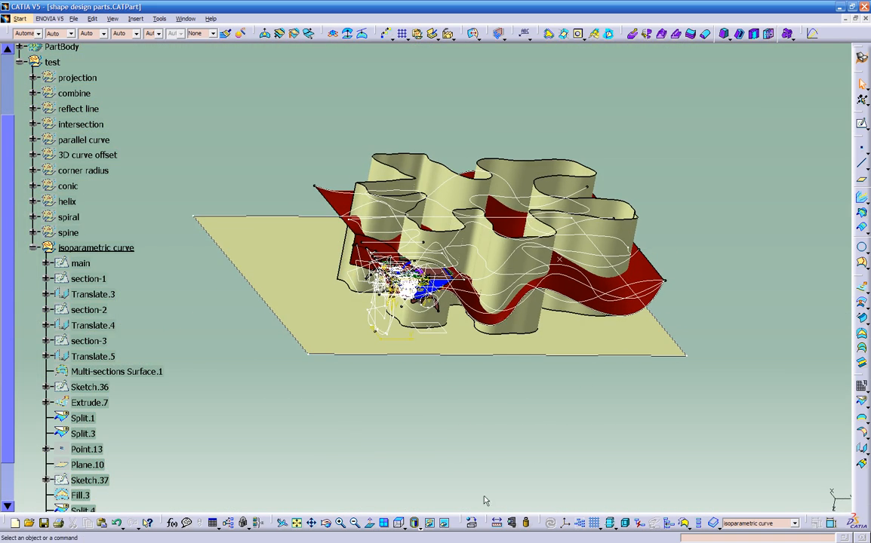
pyautogui.click(445, 523)
pyautogui.moveTo(424, 413); pyautogui.dragTo(357, 411, button='middle')
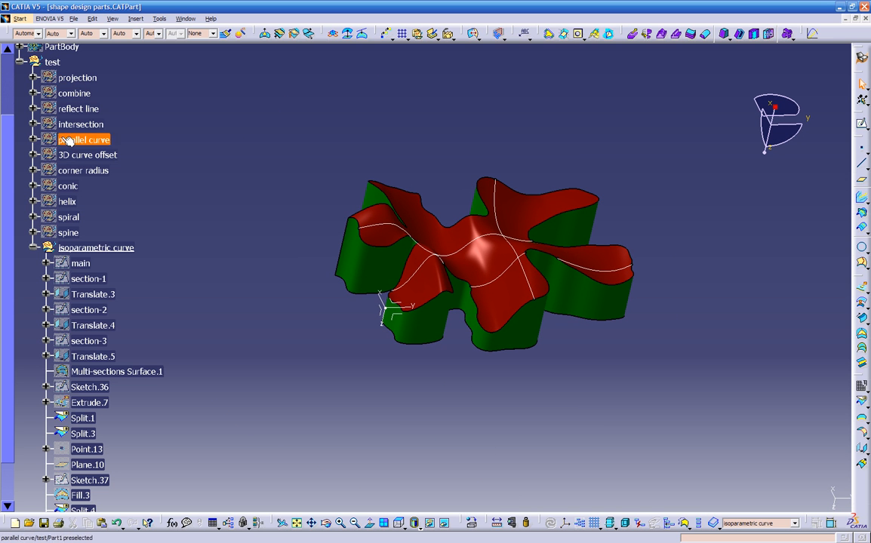
pyautogui.click(33, 246)
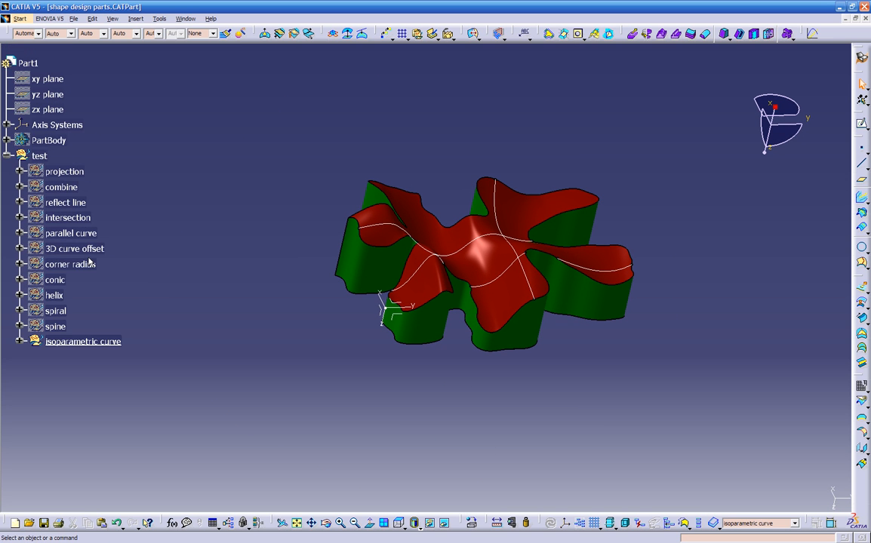